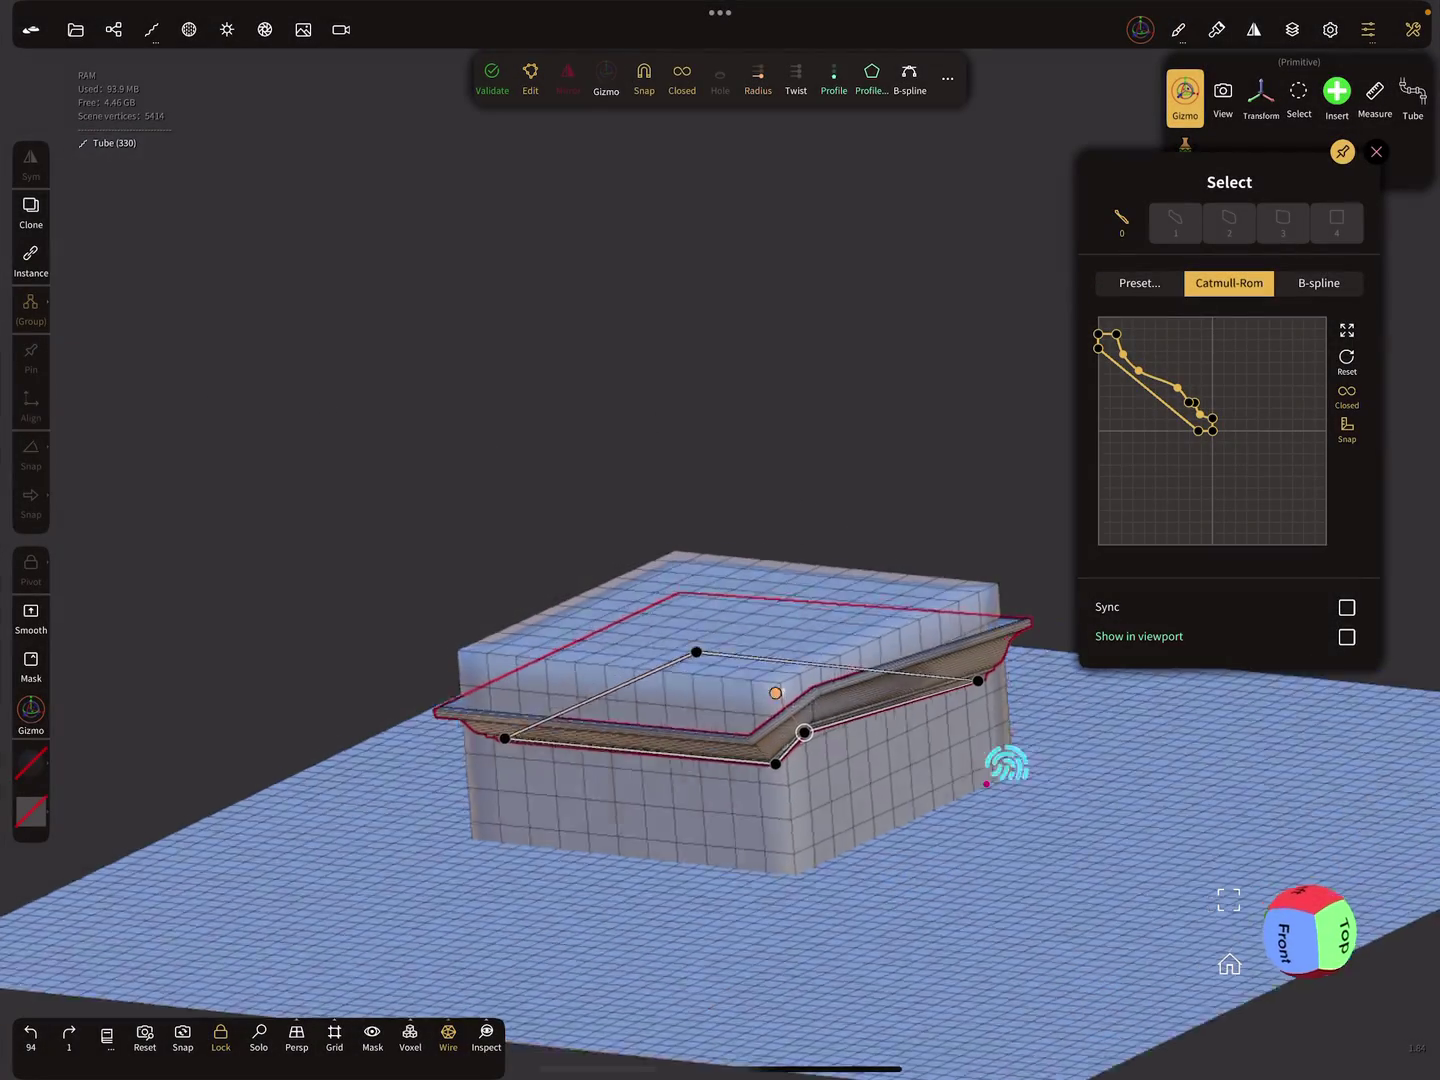
scroll(1007, 765, "up", 5)
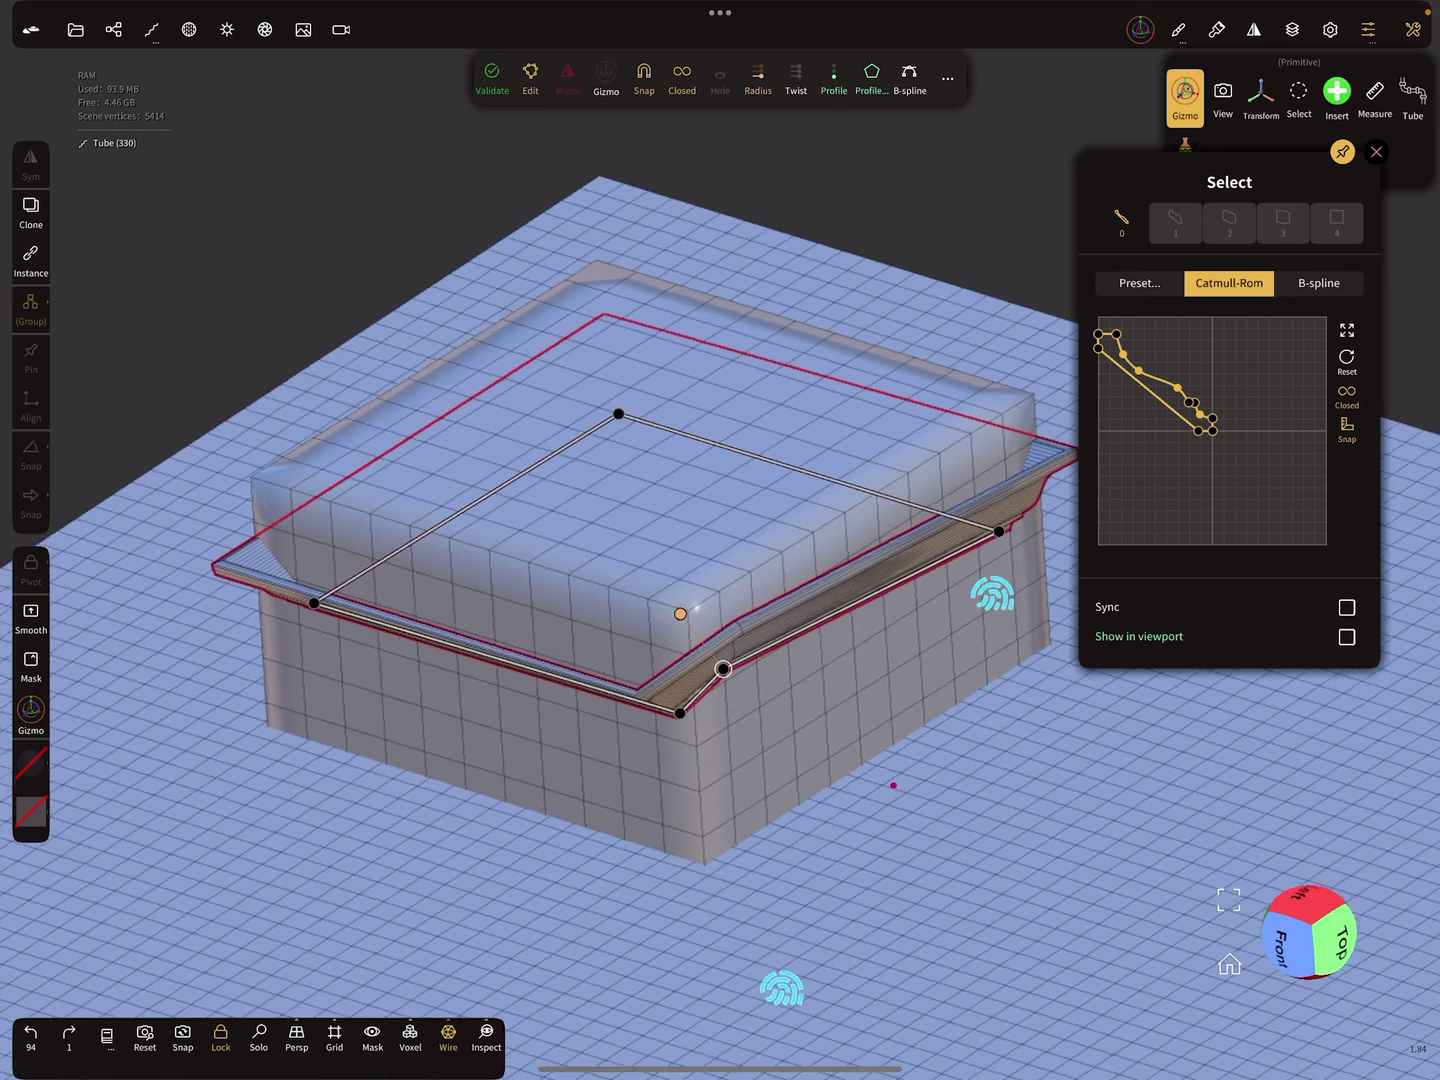
Re-centre the model and show the scene list containing the Box, Tube and Plane.
middle_click_drag(993, 593, 1086, 596)
left_click(114, 30)
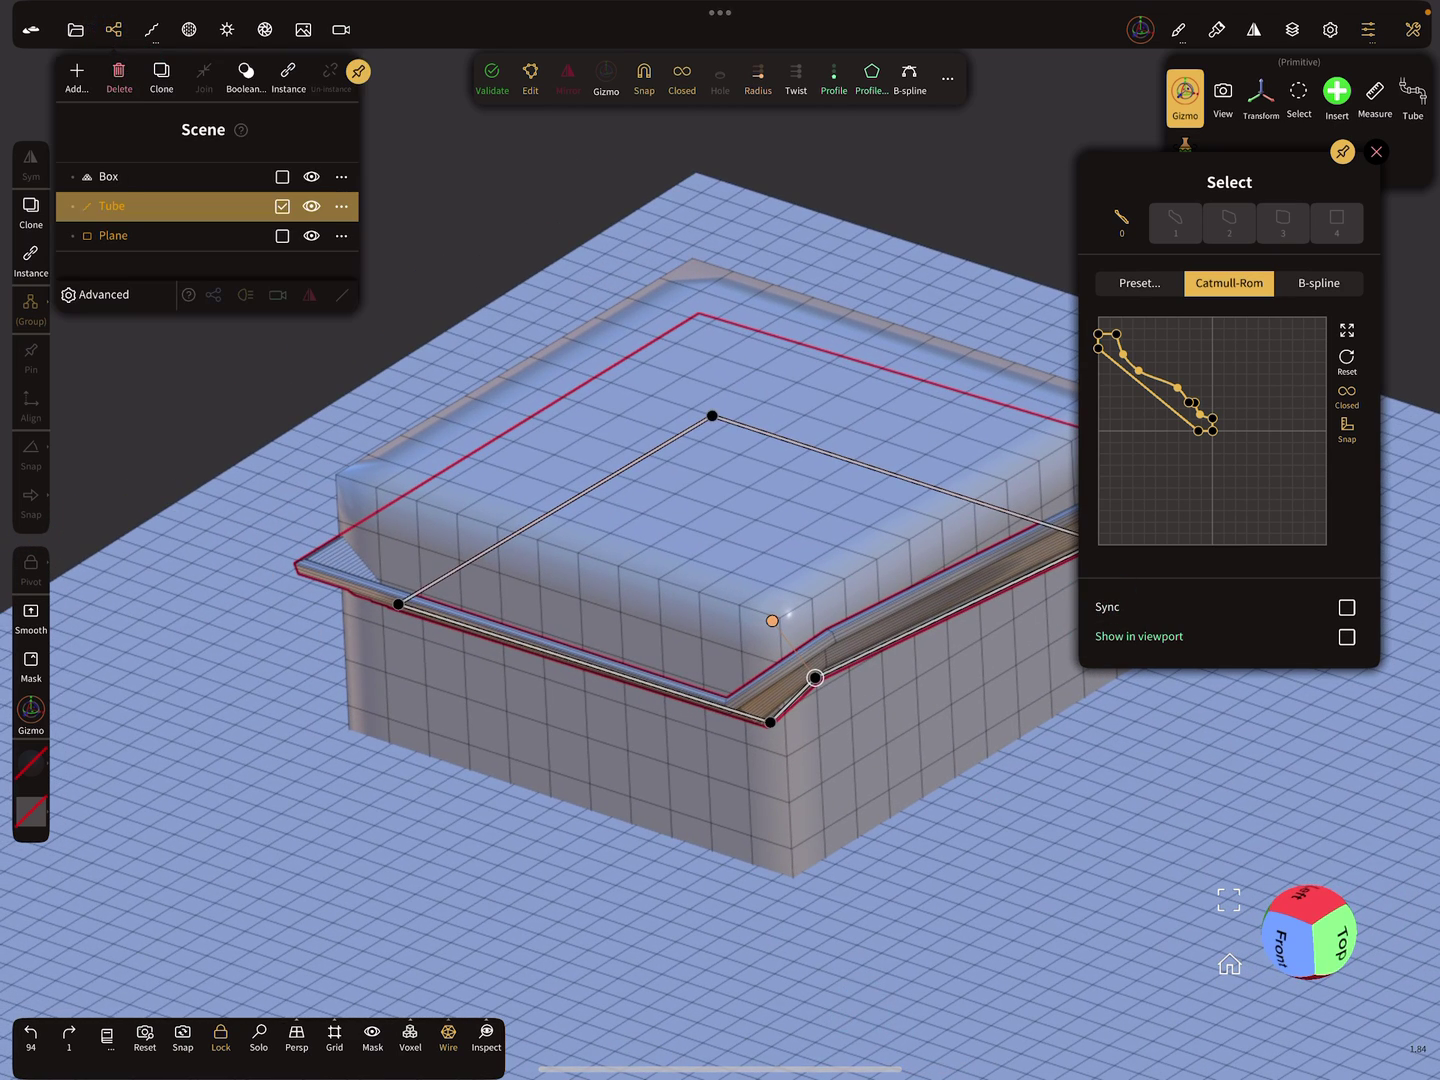
Delete the old Tube and Plane, then draw and validate a new straight-path tube across the box top.
left_click(118, 76)
left_click(118, 76)
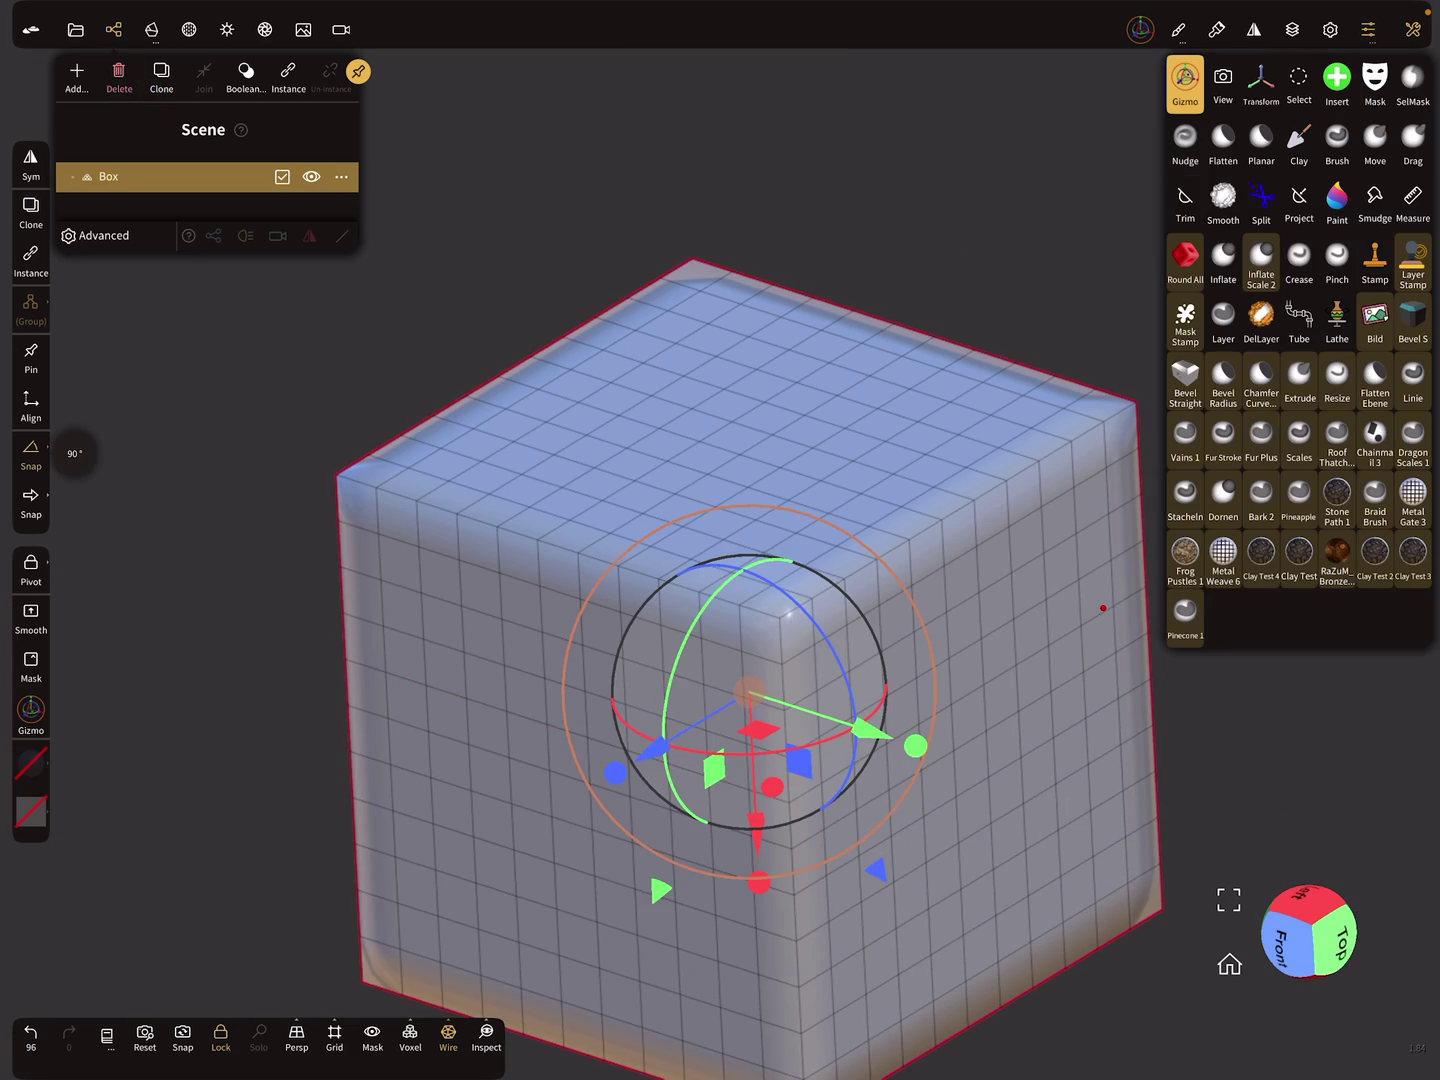
scroll(997, 746, "up", 5)
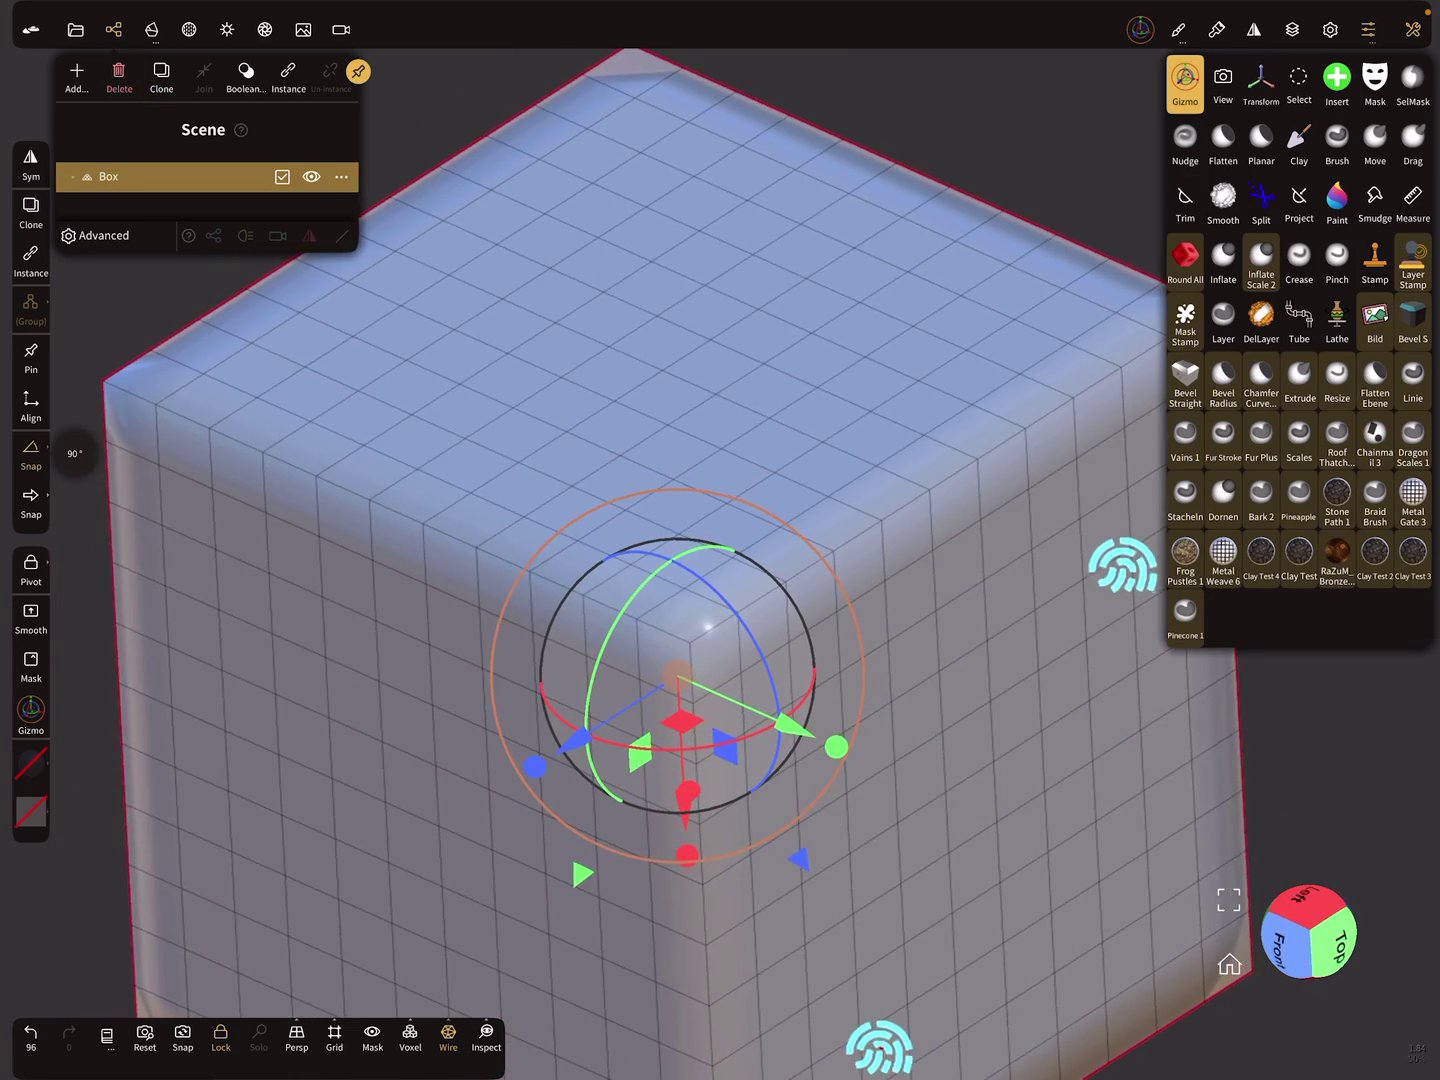
scroll(971, 799, "down", 2)
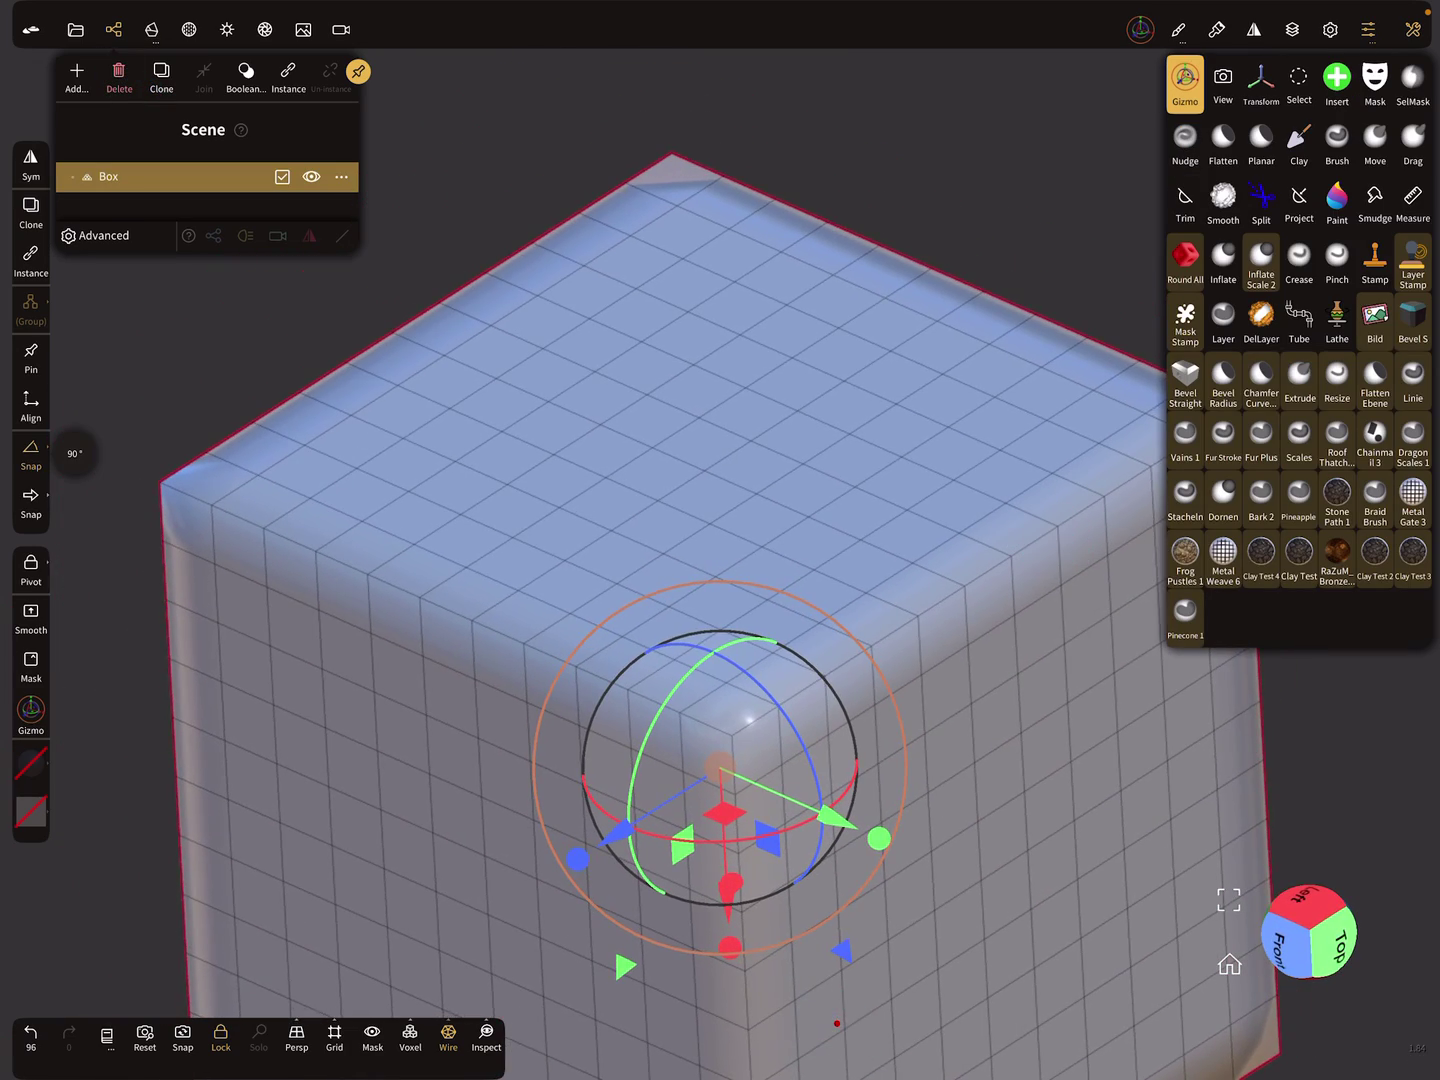
left_click(1299, 321)
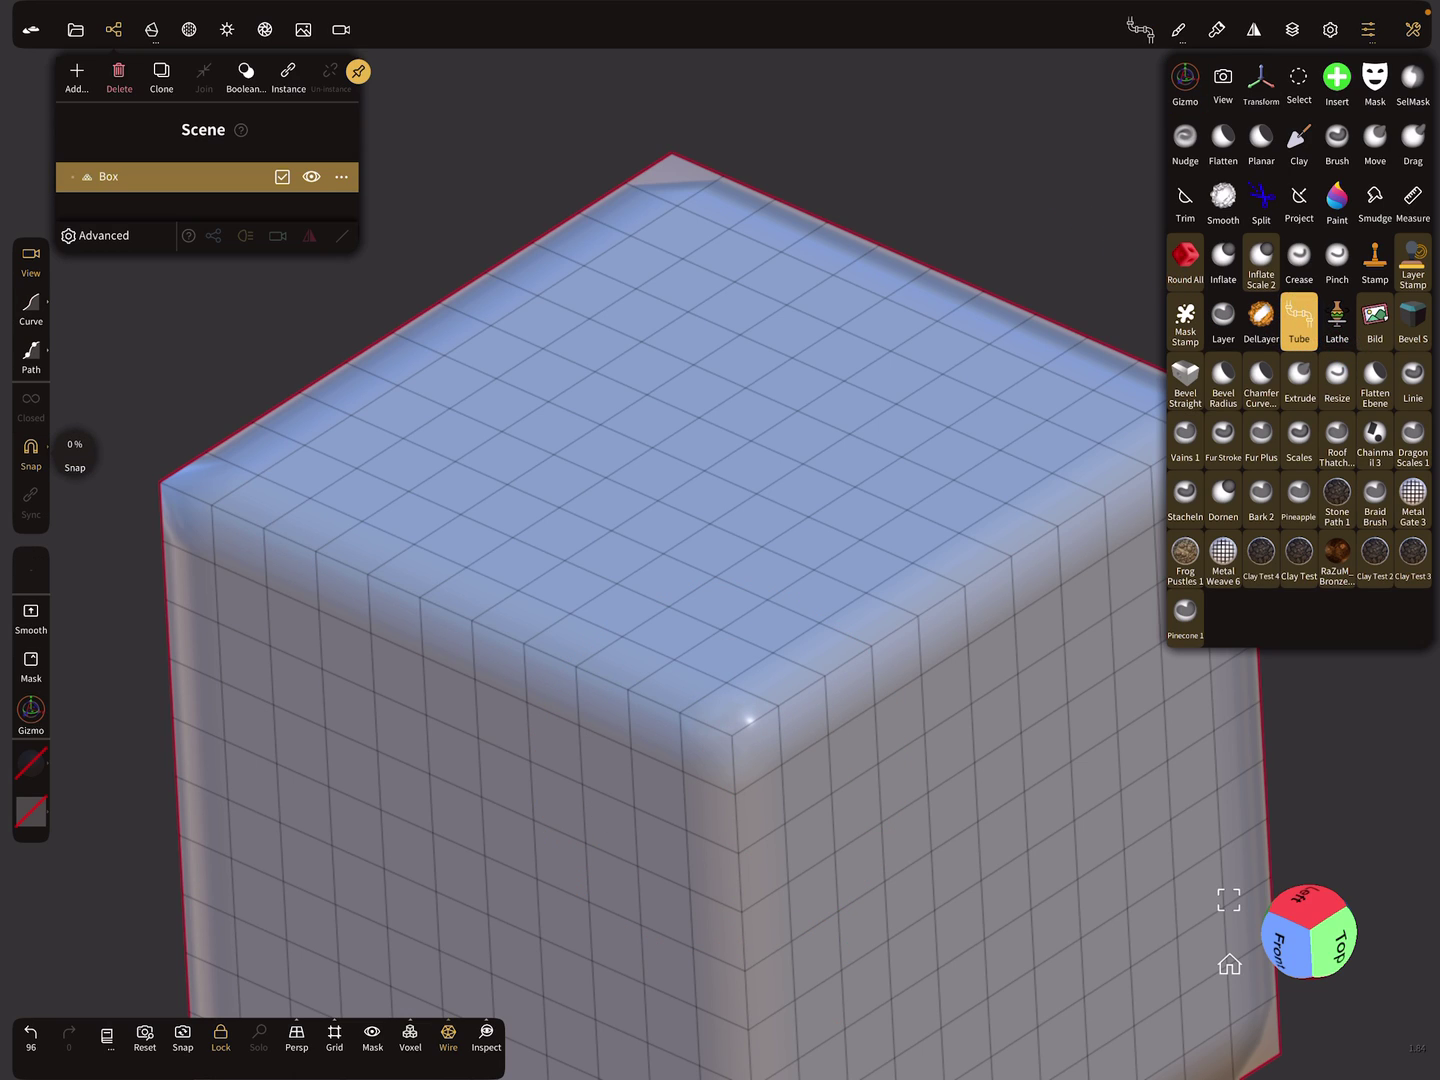
left_click(30, 351)
mouse_move(521, 553)
left_mouse_down()
mouse_move(551, 546)
mouse_move(527, 554)
left_mouse_up()
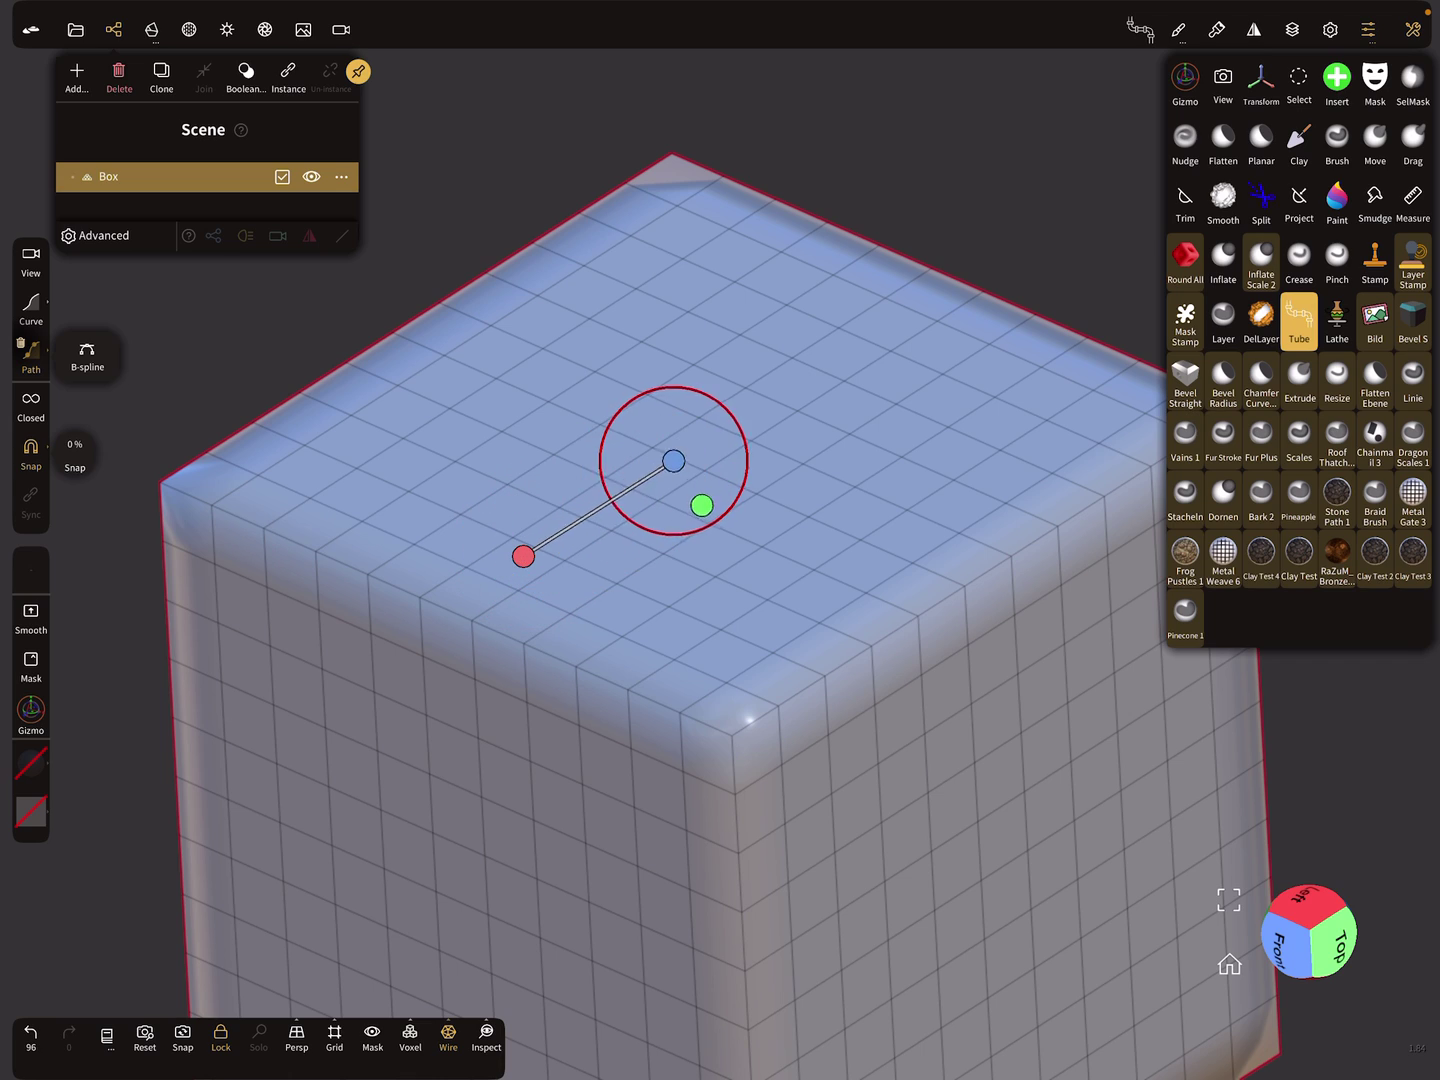
left_click_drag(528, 553, 785, 388)
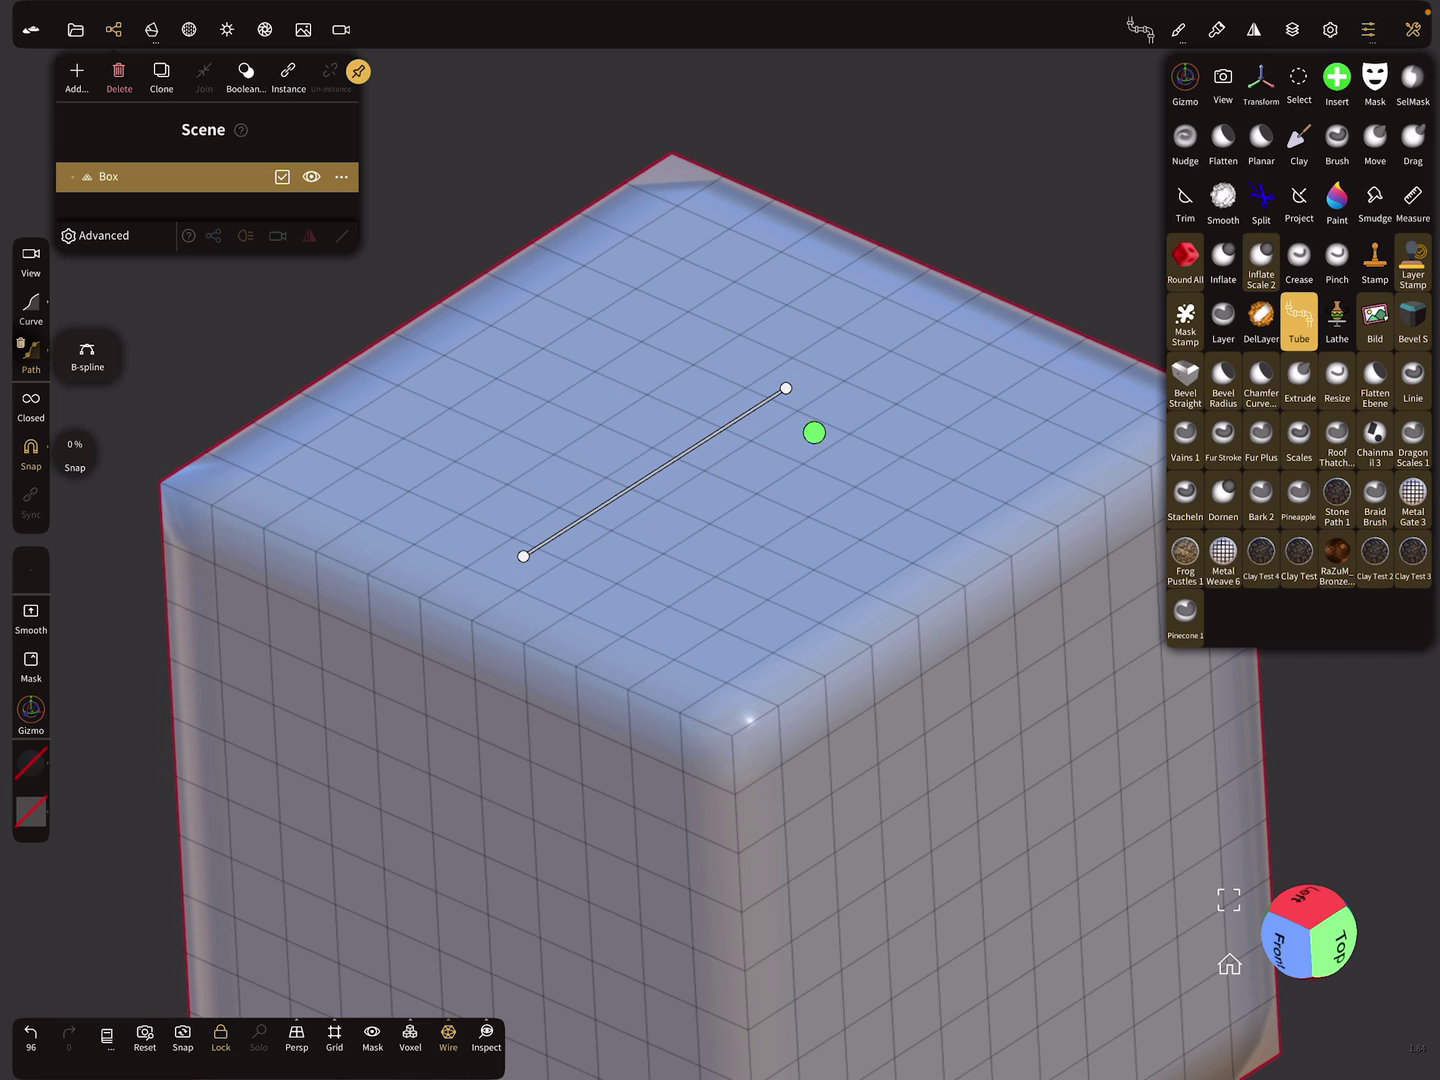
left_click(785, 388)
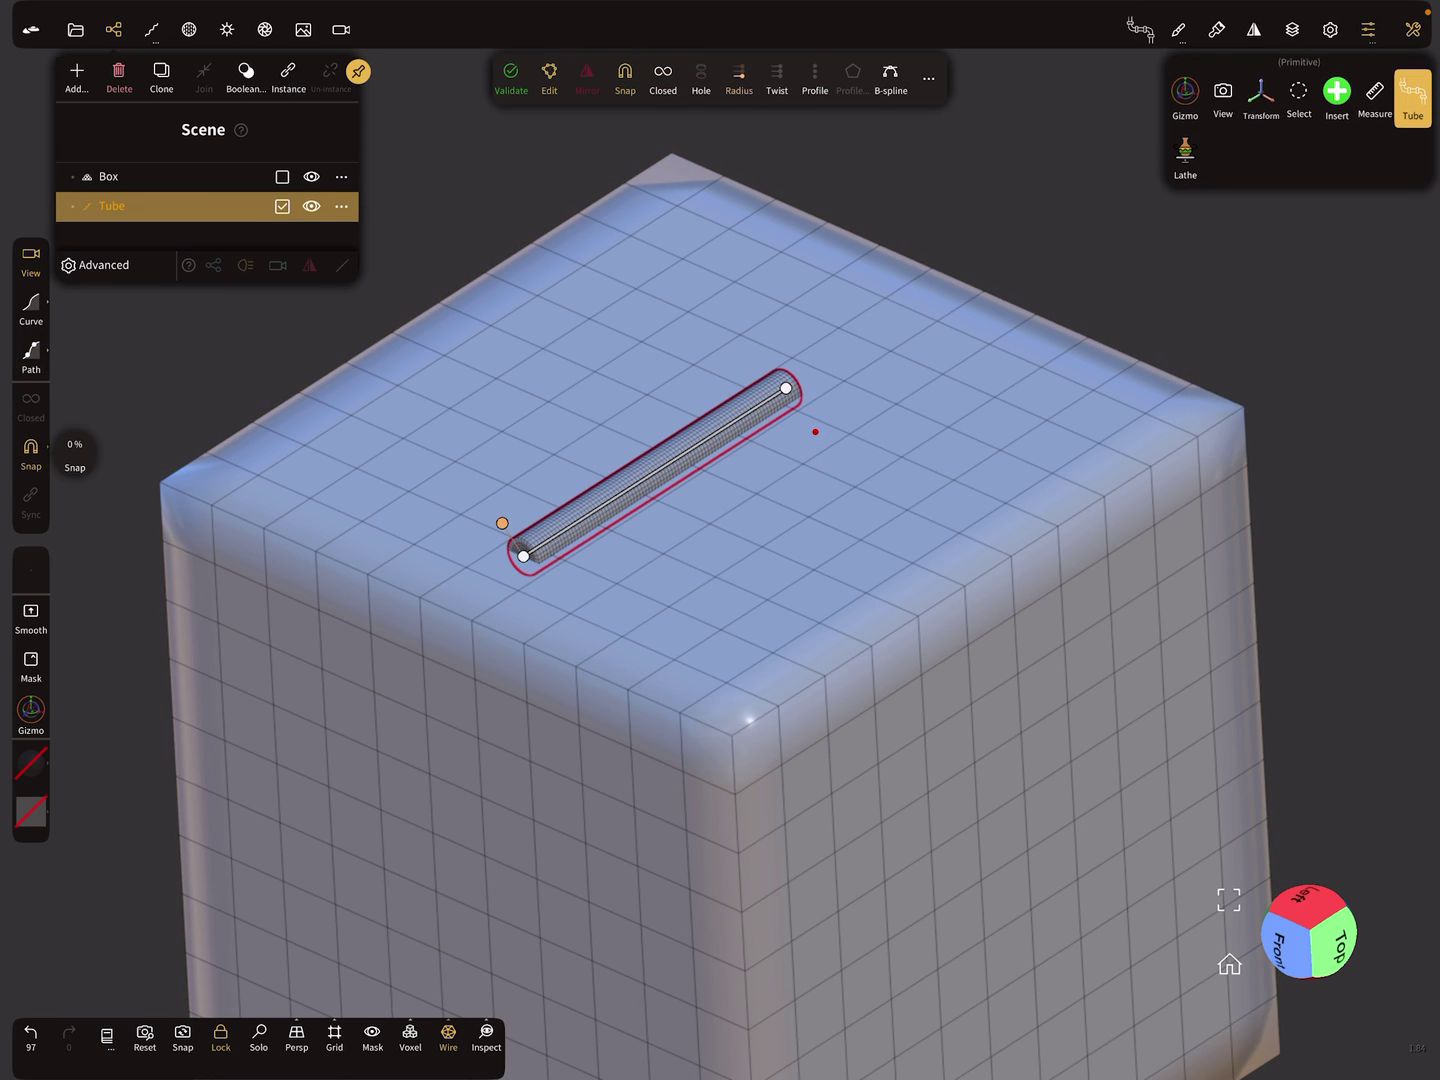
Switch to the Gizmo, then bring up the Add menu of primitives, repeaters and lights.
left_click(1185, 96)
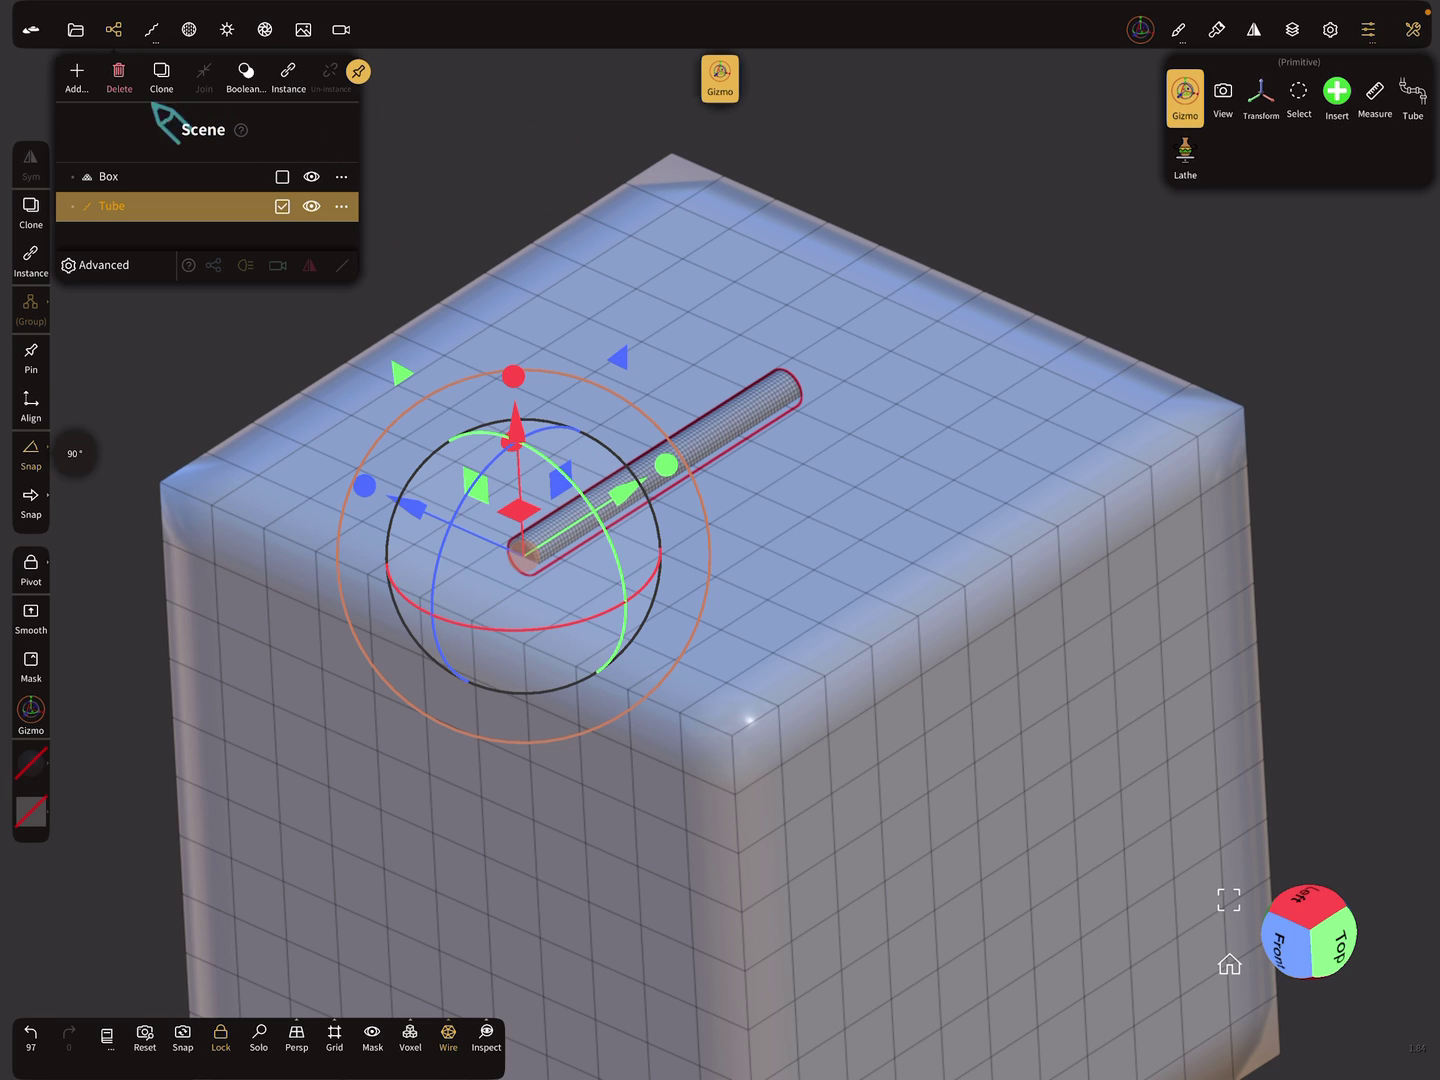
left_click(76, 70)
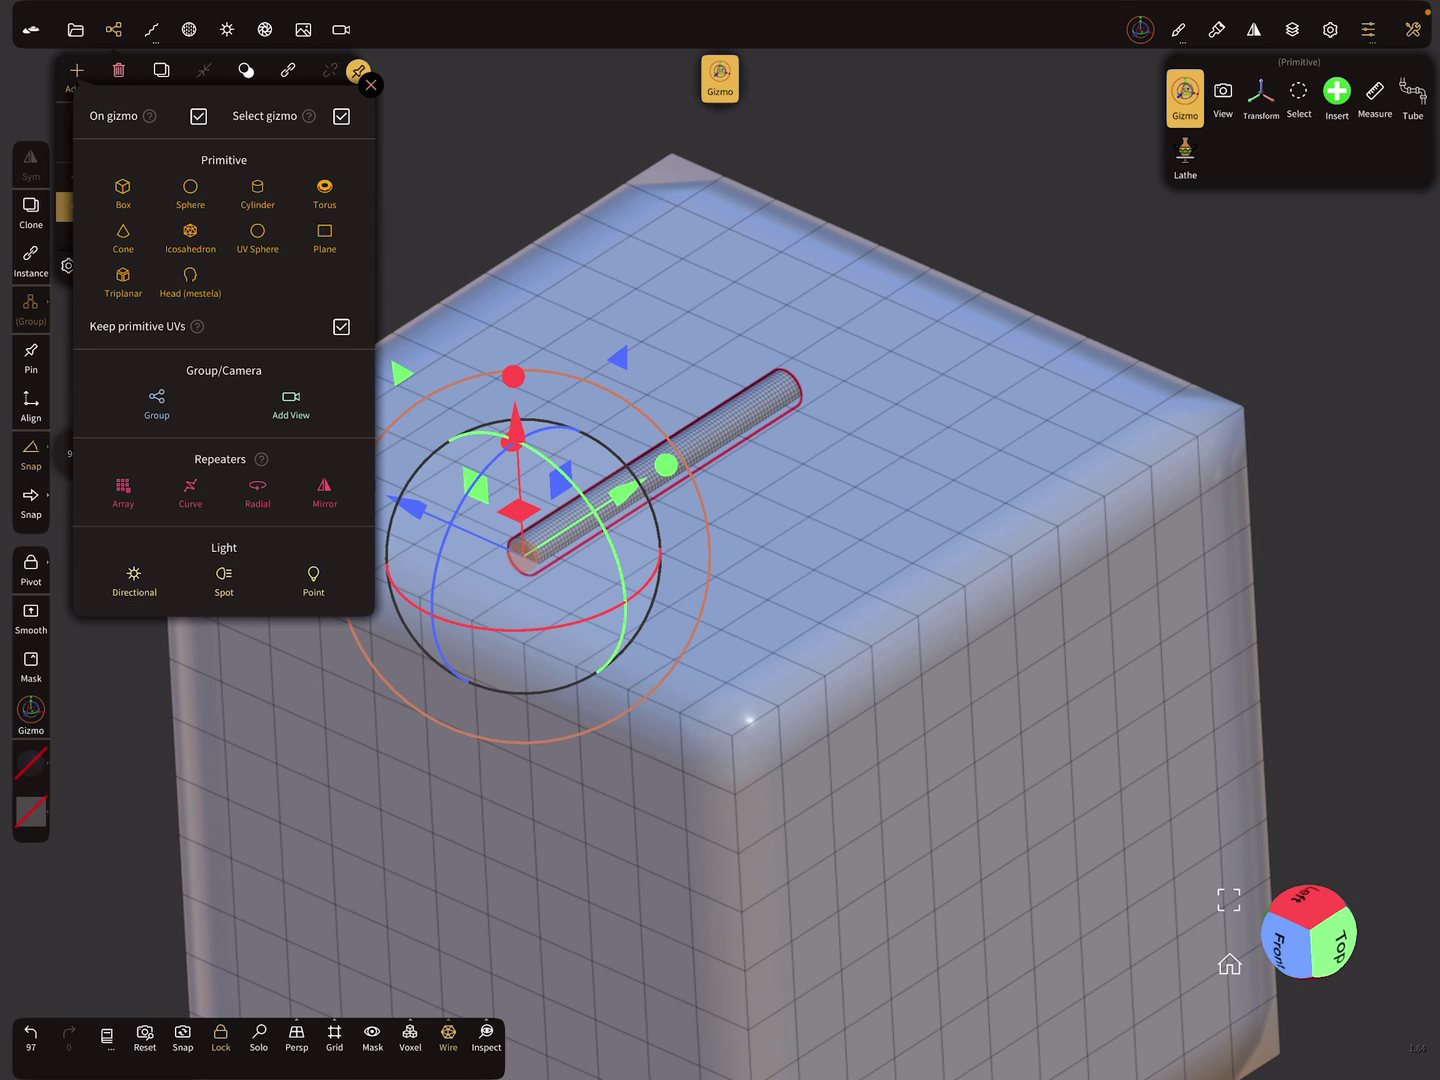
Add a Plane primitive upright on the box top, undoing and re-adding it once, then return to a front-top view.
left_click(325, 234)
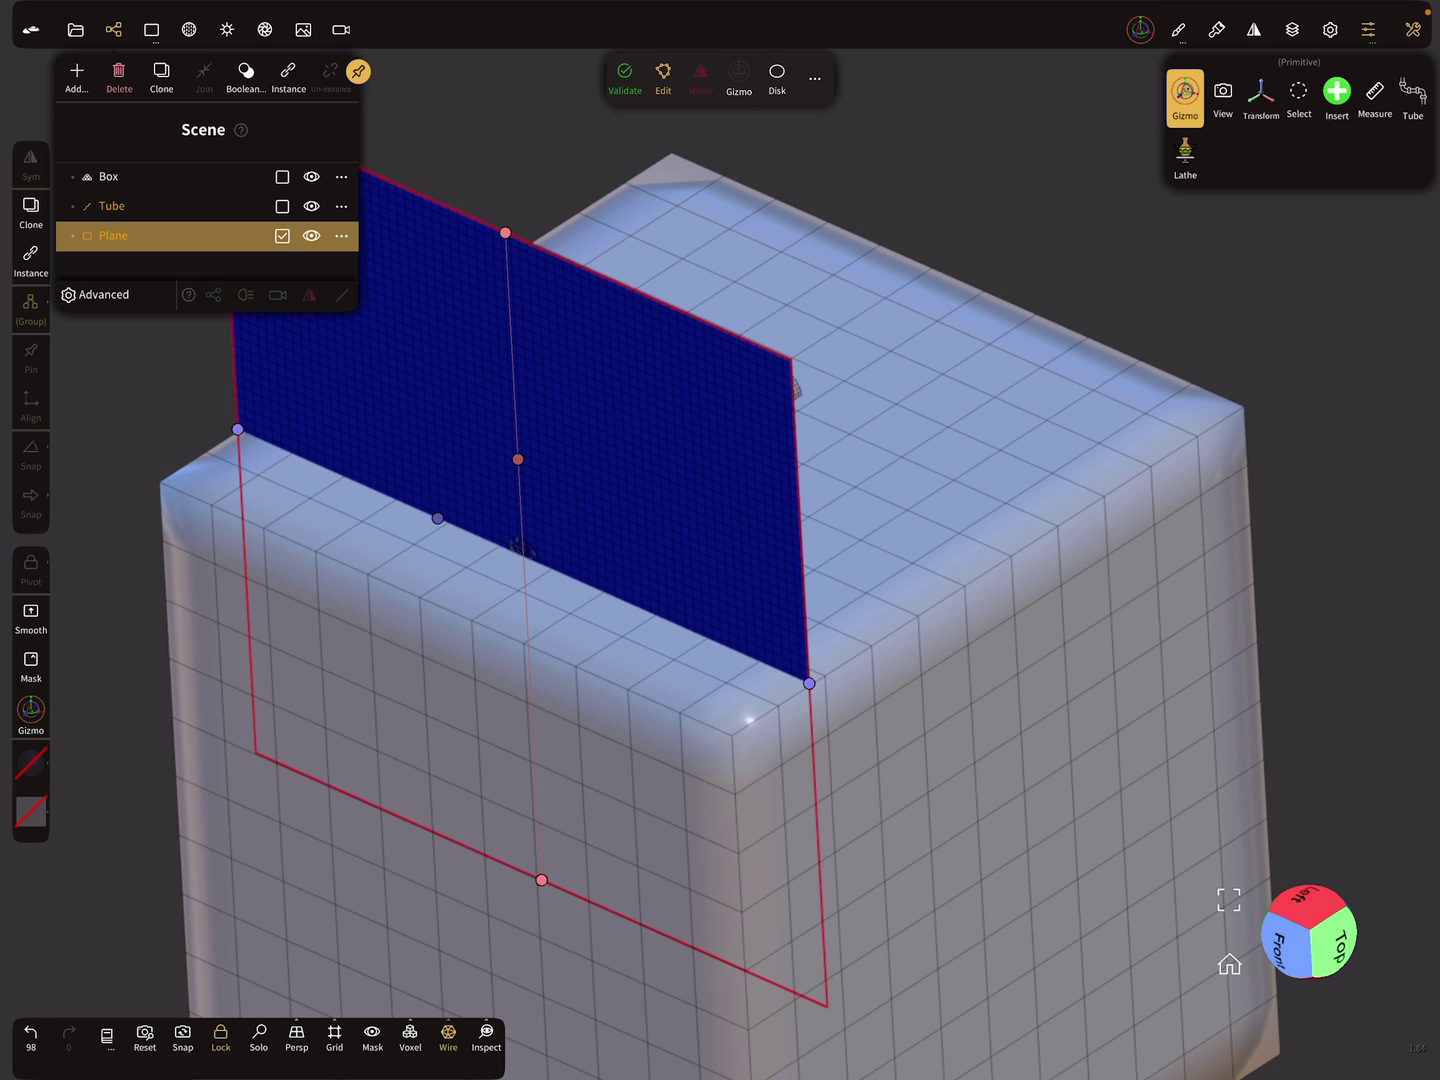
left_click_drag(1268, 457, 968, 565)
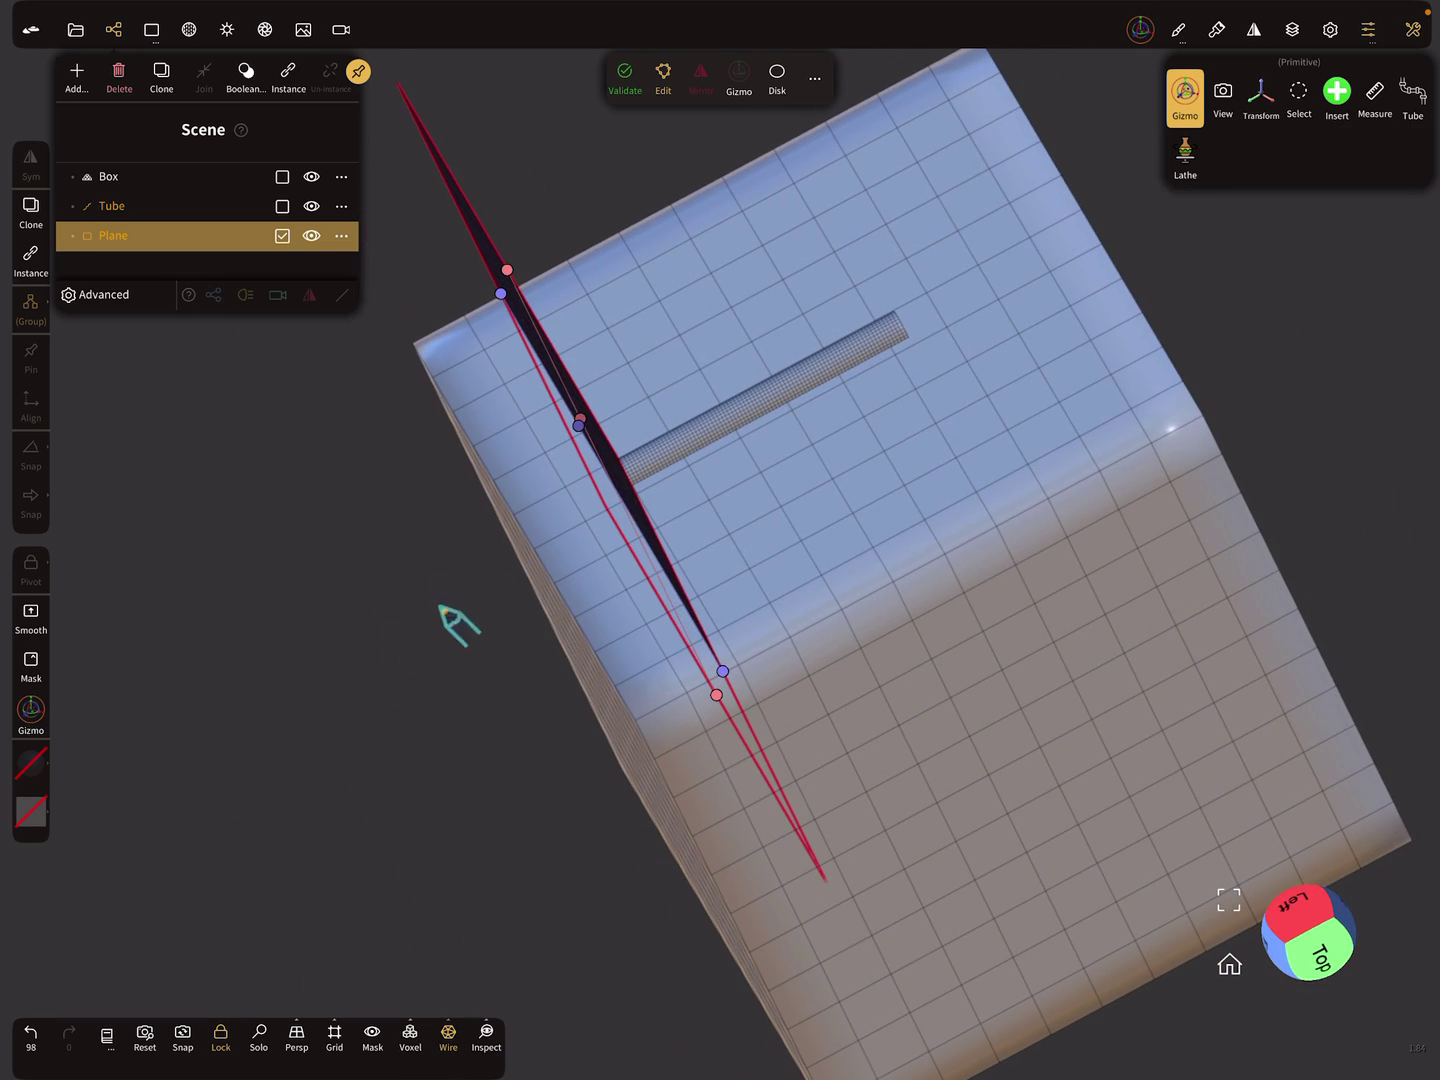
key("ctrl+z")
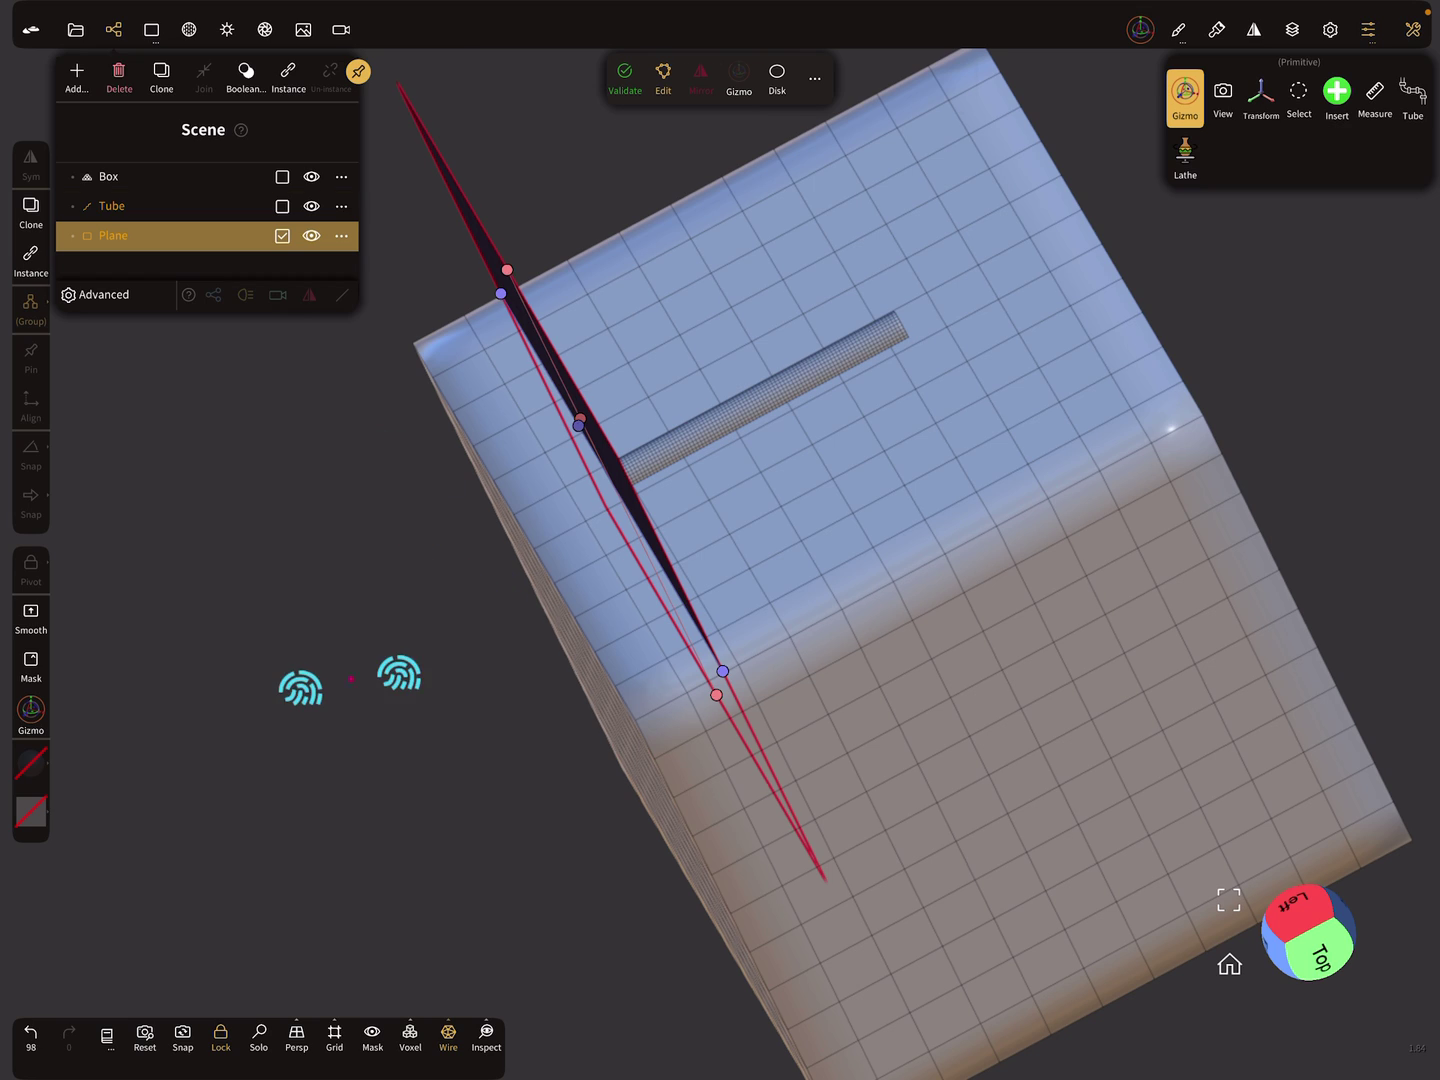
left_click(76, 70)
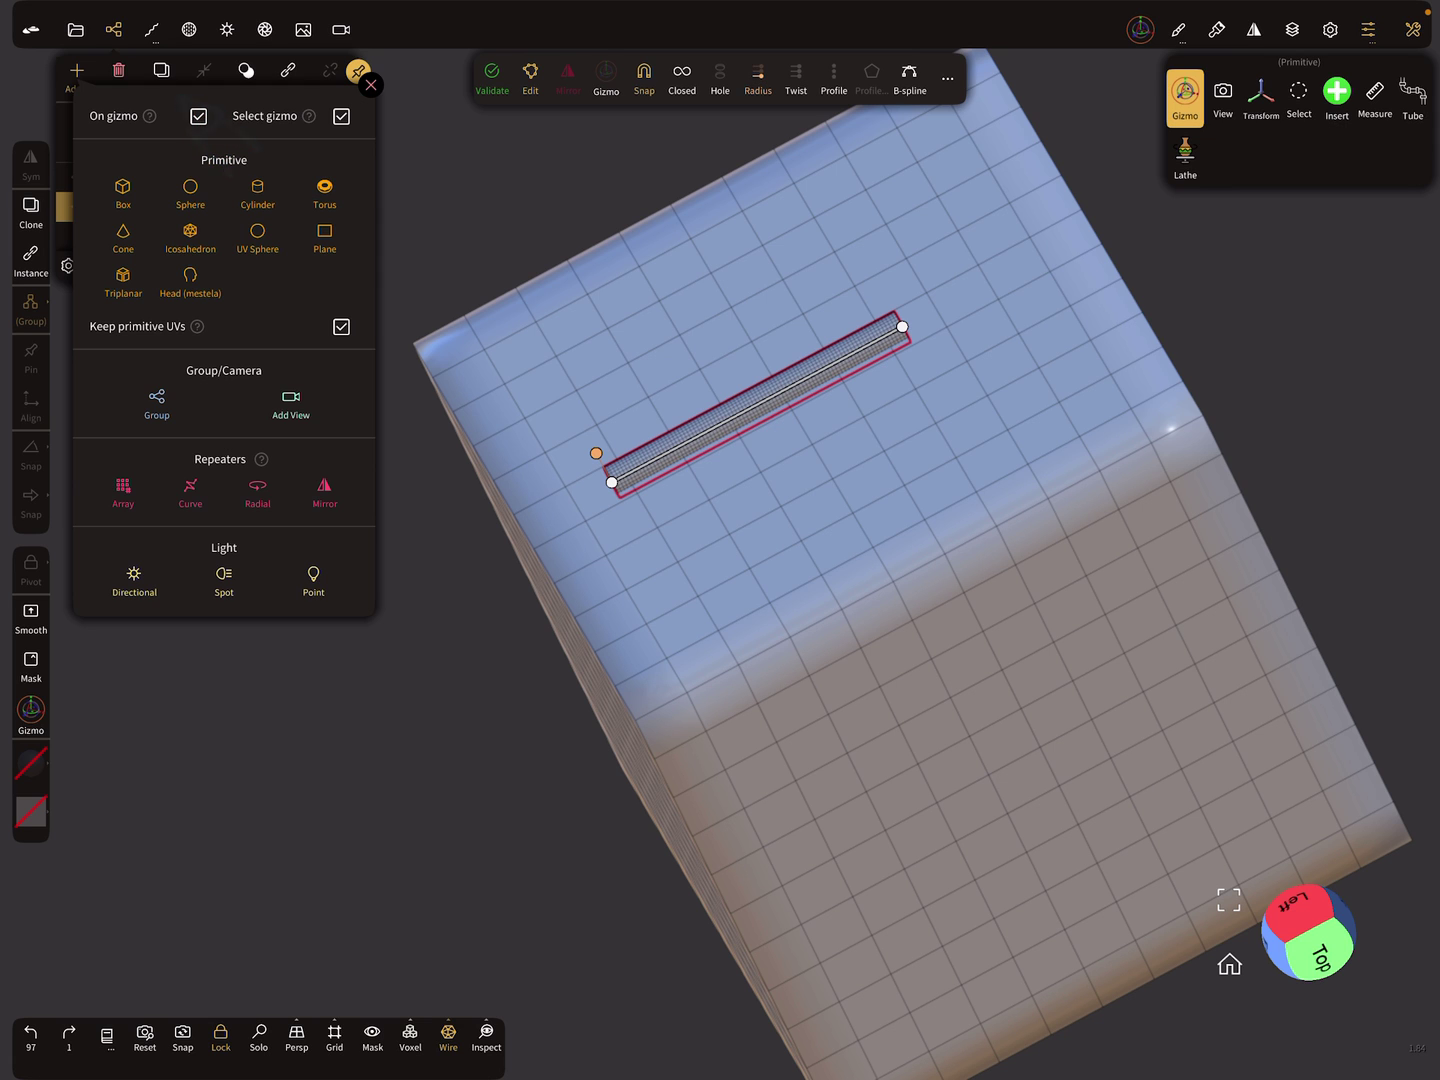
left_click(325, 231)
left_click_drag(642, 659, 1096, 469)
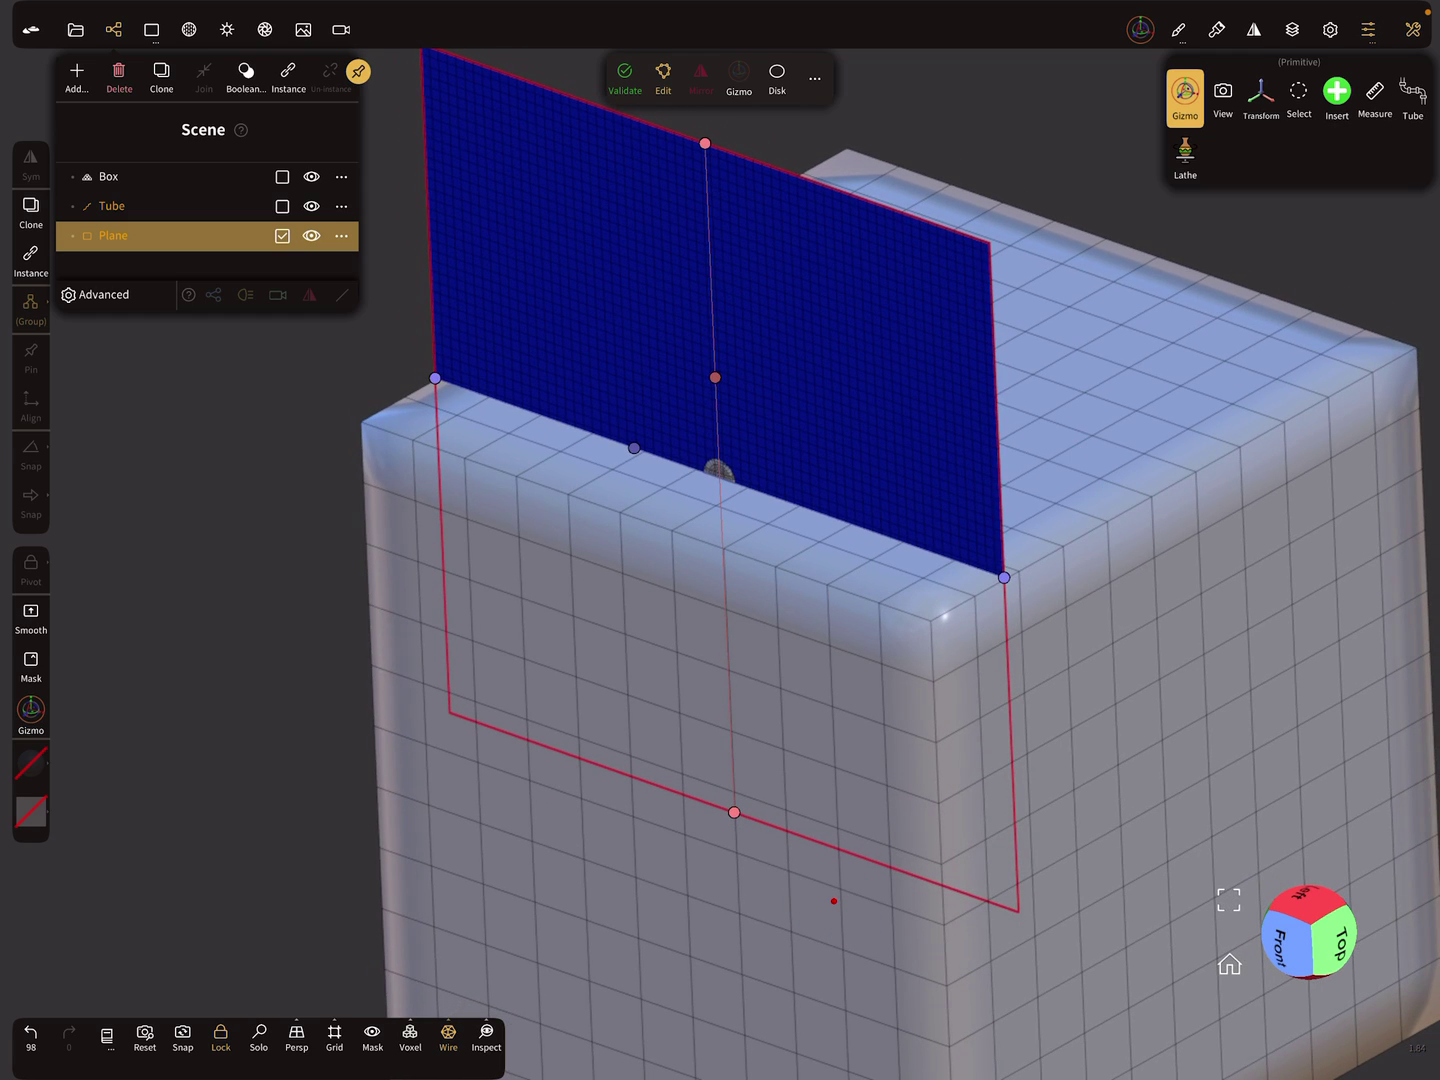
Rotate the plane two quarter-turns with the gizmo and scale it down to a small square at the tube's end.
left_click(739, 77)
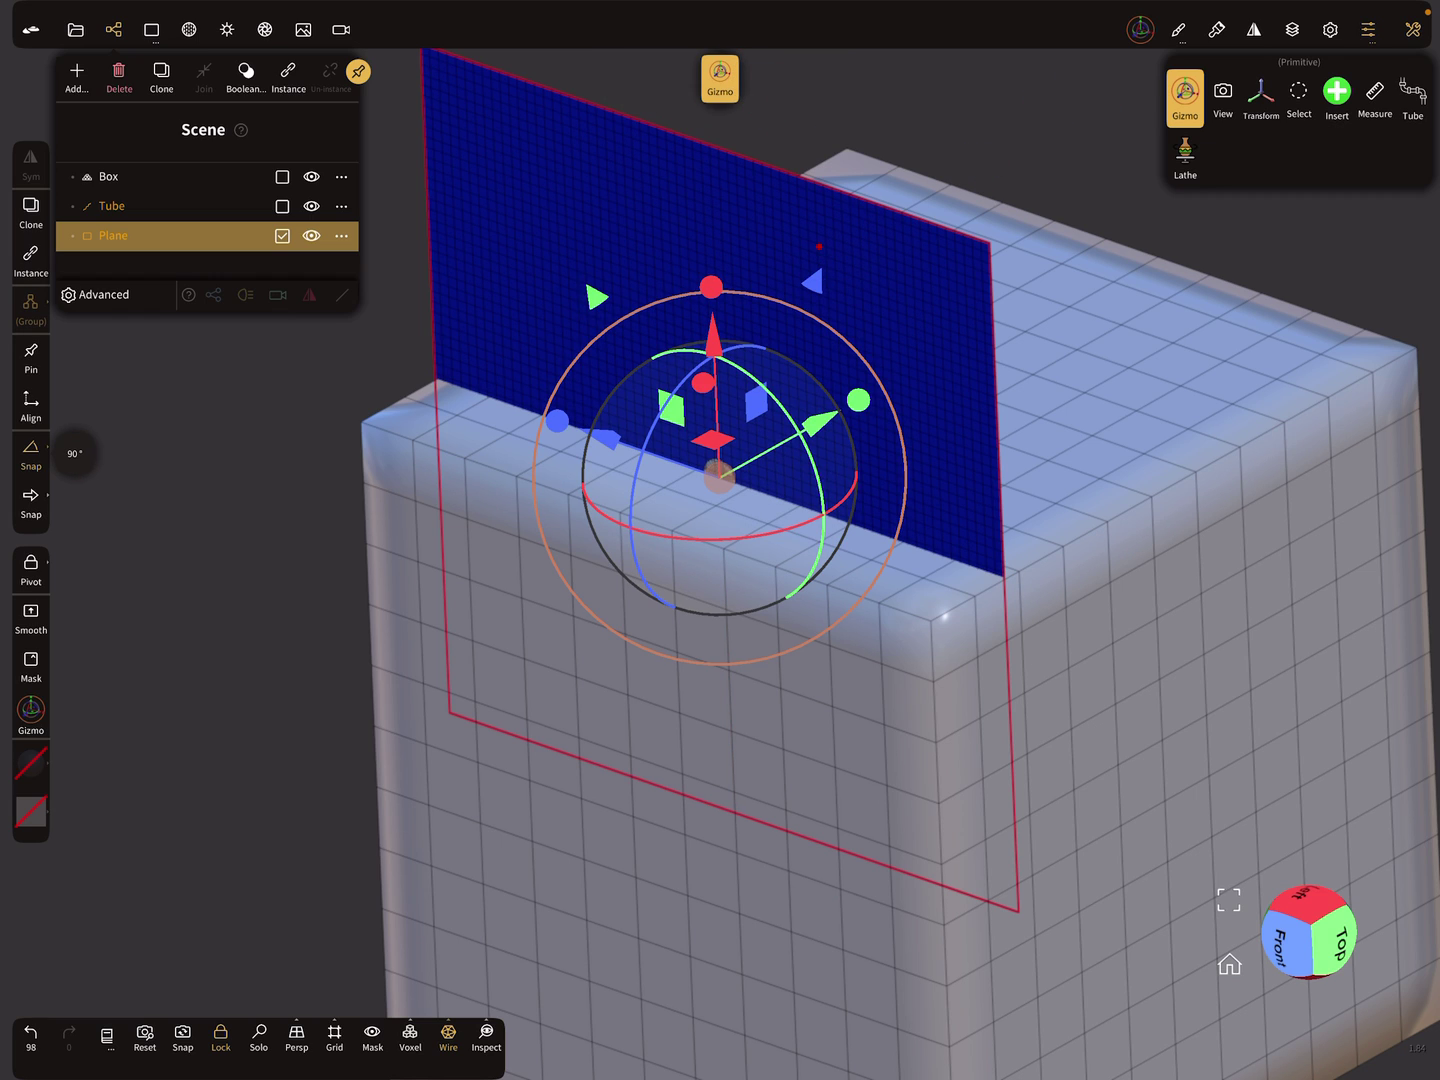
left_click(819, 245)
left_click(844, 508)
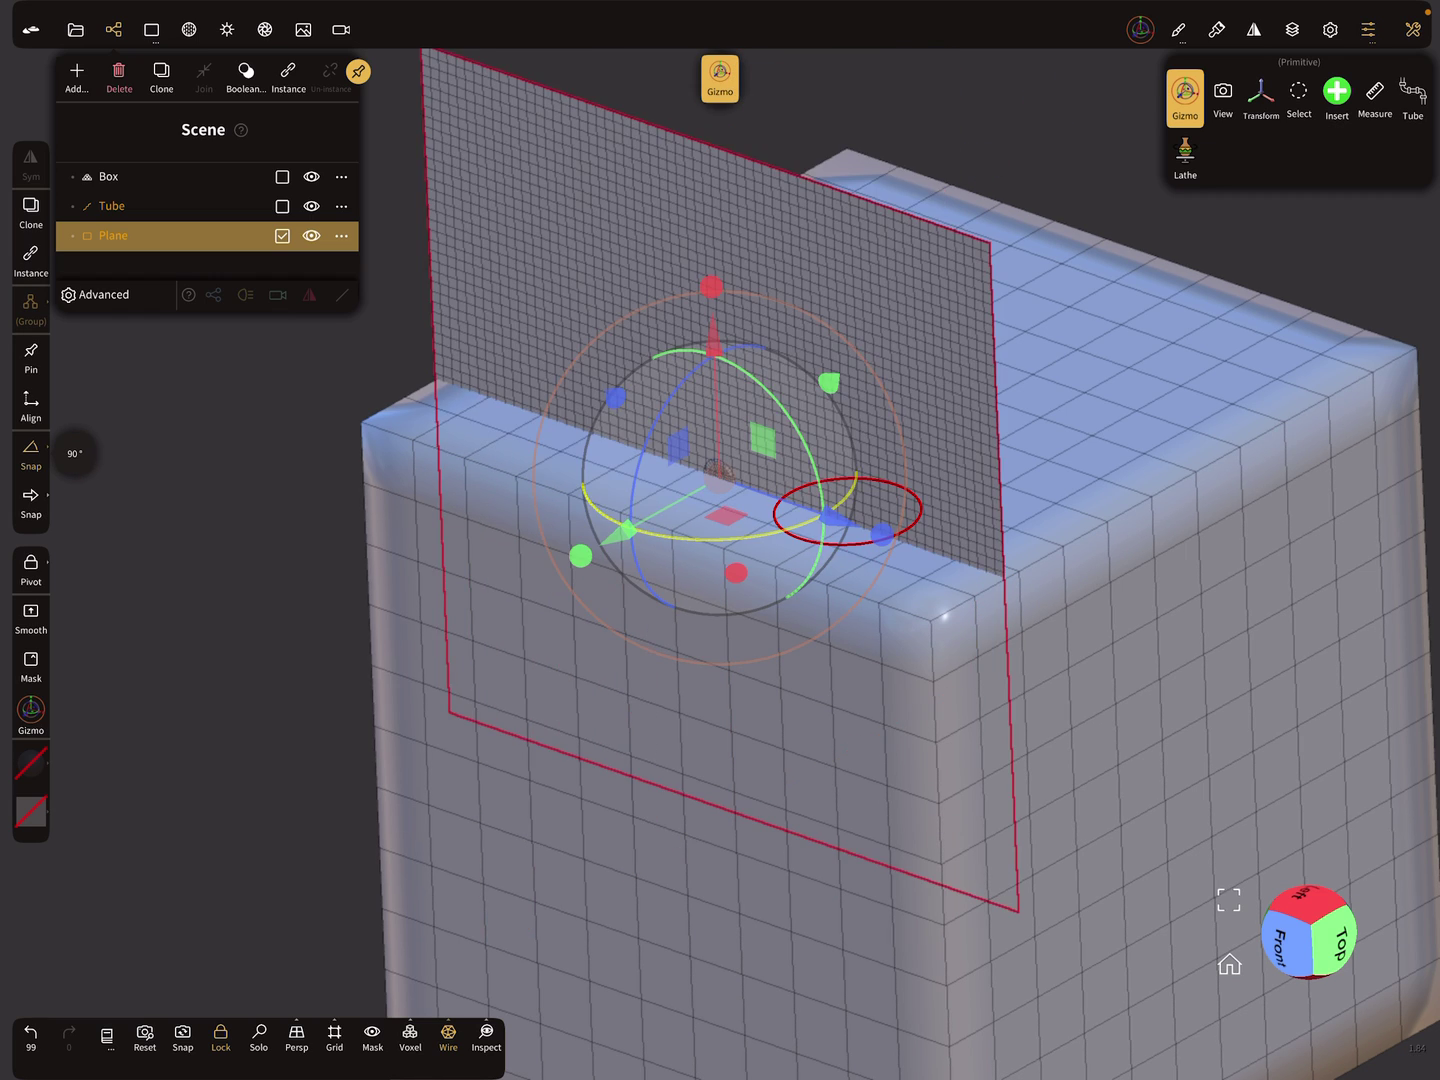
mouse_move(1092, 508)
middle_mouse_down()
mouse_move(1001, 461)
mouse_move(1012, 453)
middle_mouse_up()
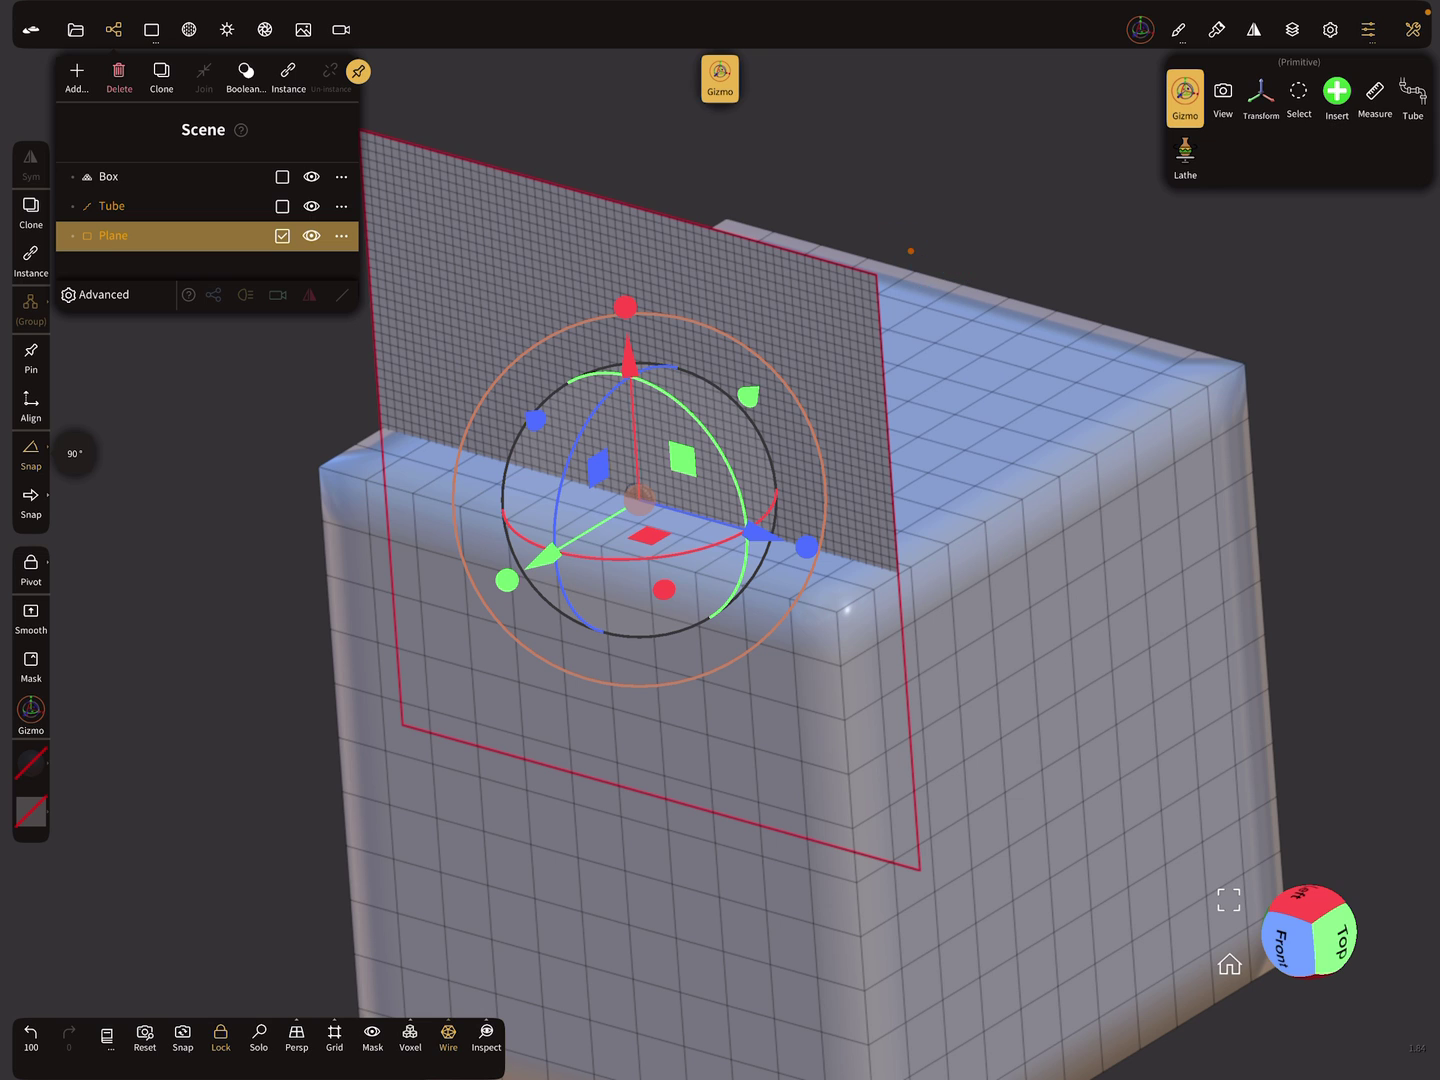
middle_click_drag(910, 250, 1047, 435)
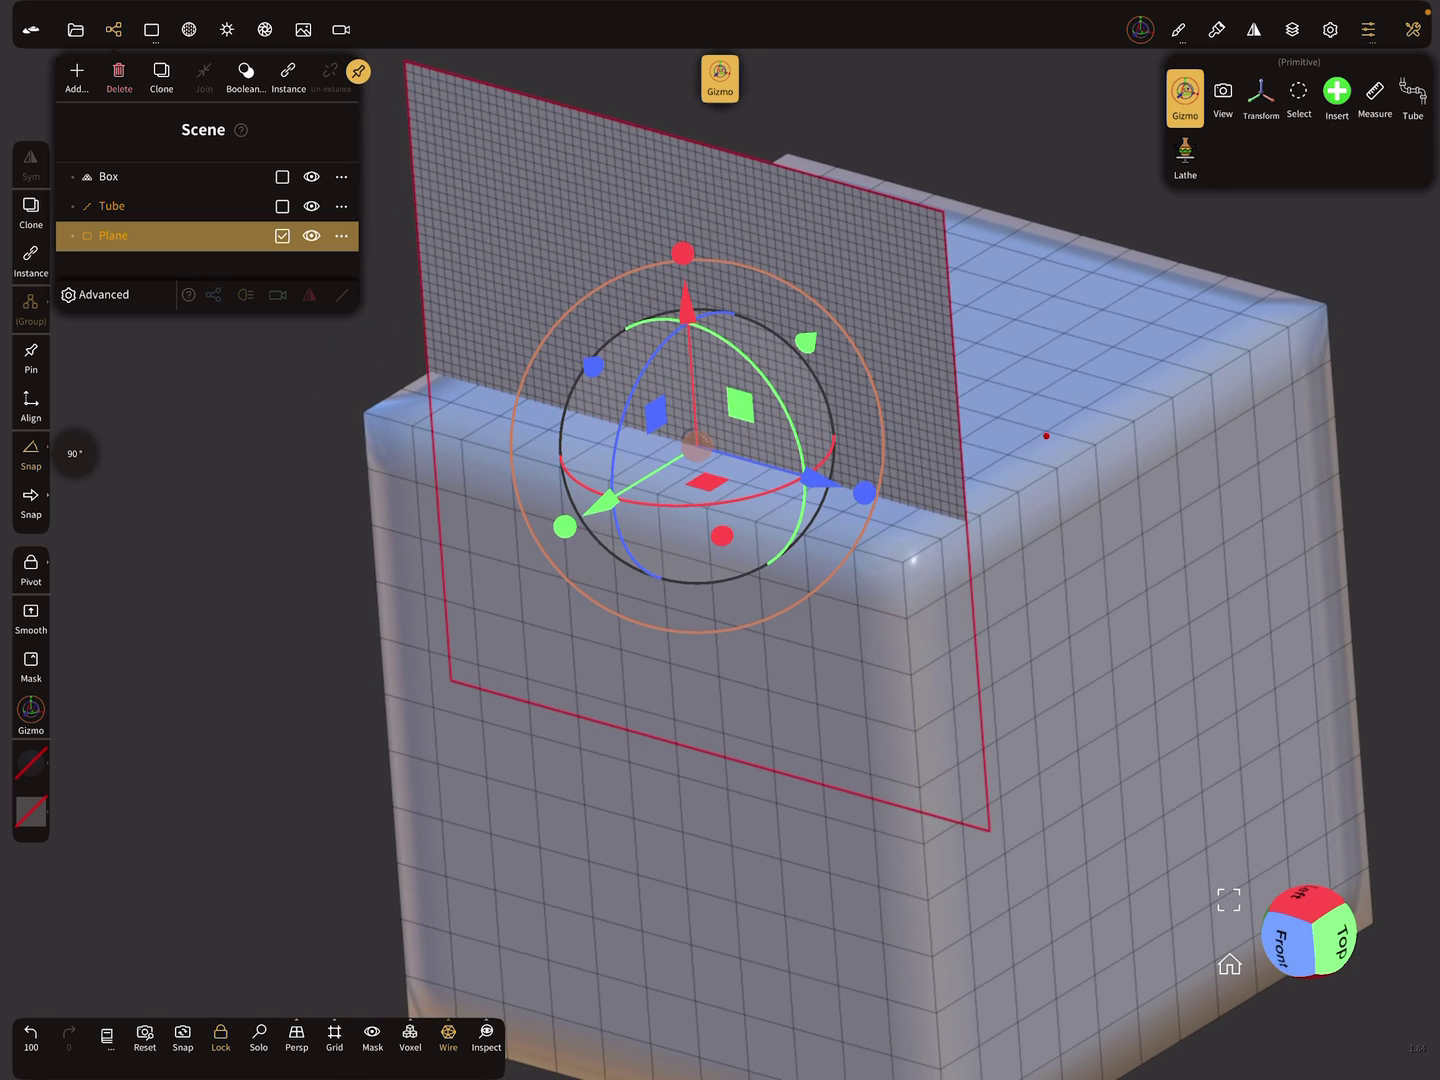
left_click_drag(1046, 435, 1046, 435)
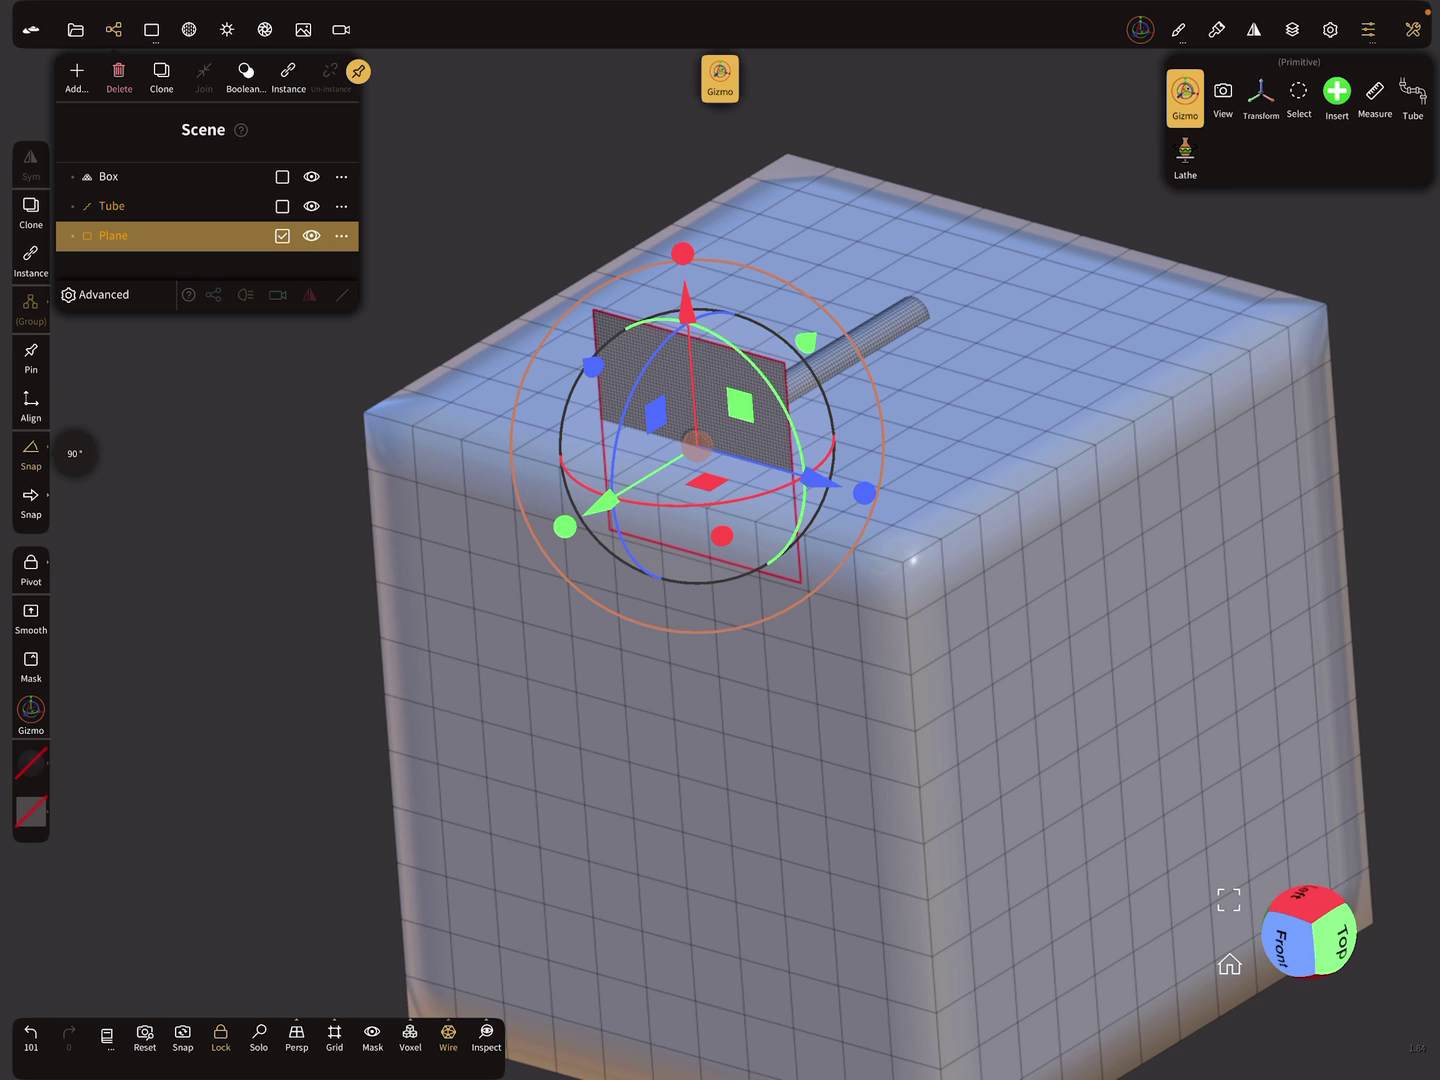
Apply the circles reference image from the photo library as the plane's colour texture.
left_click(189, 28)
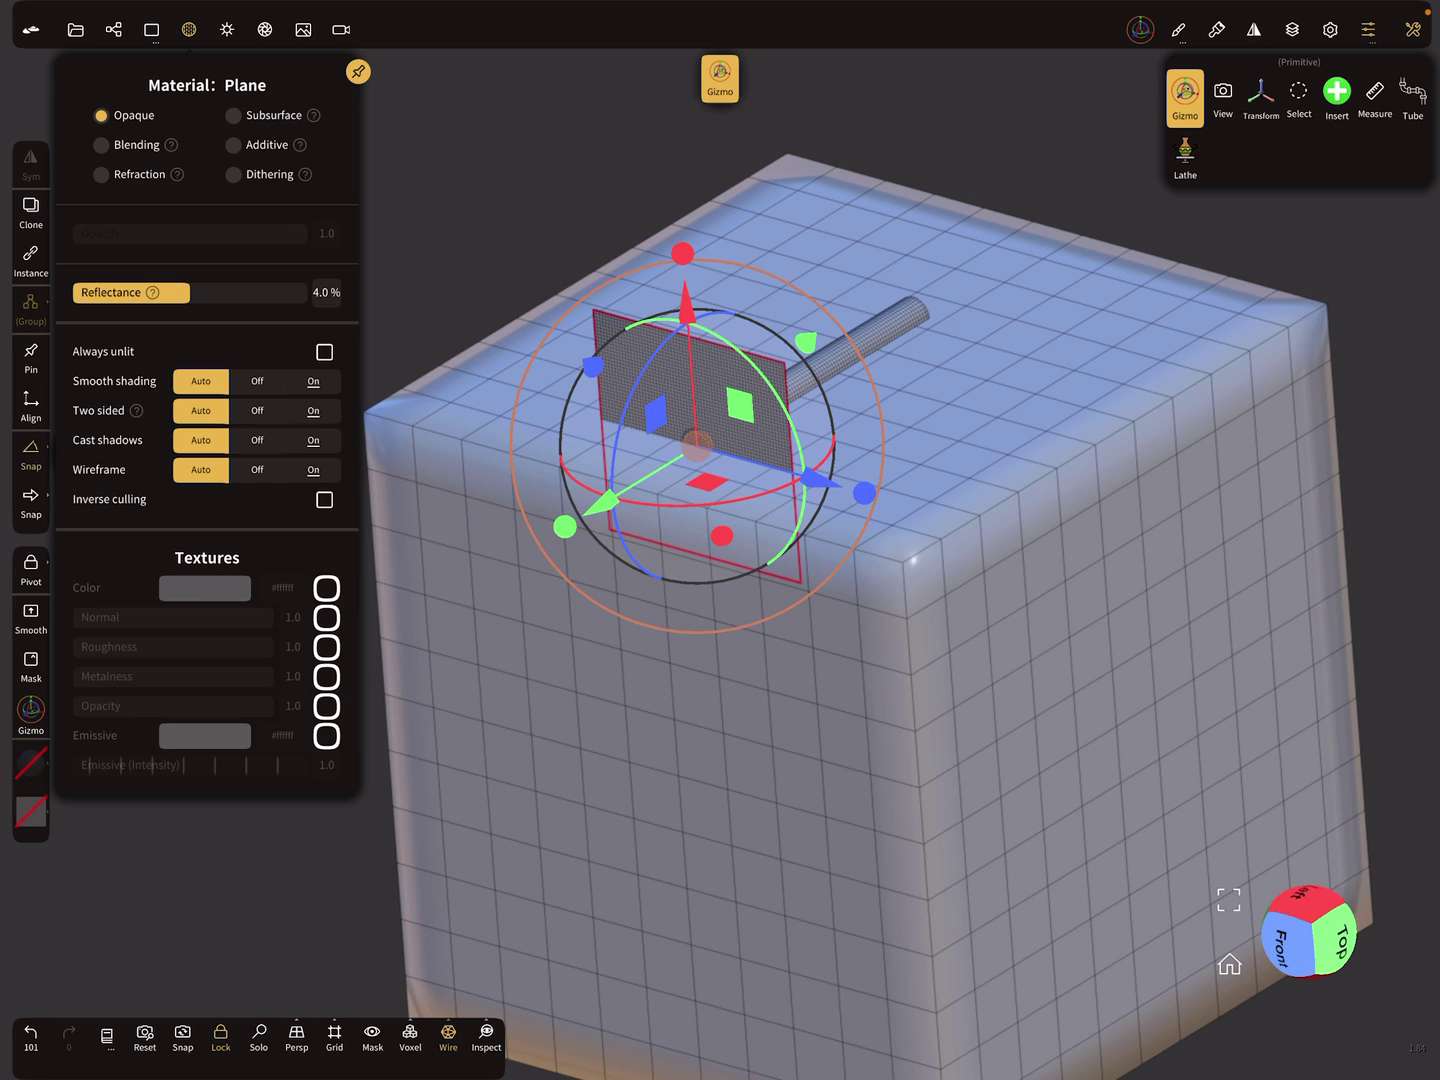
left_click(114, 30)
left_click(74, 70)
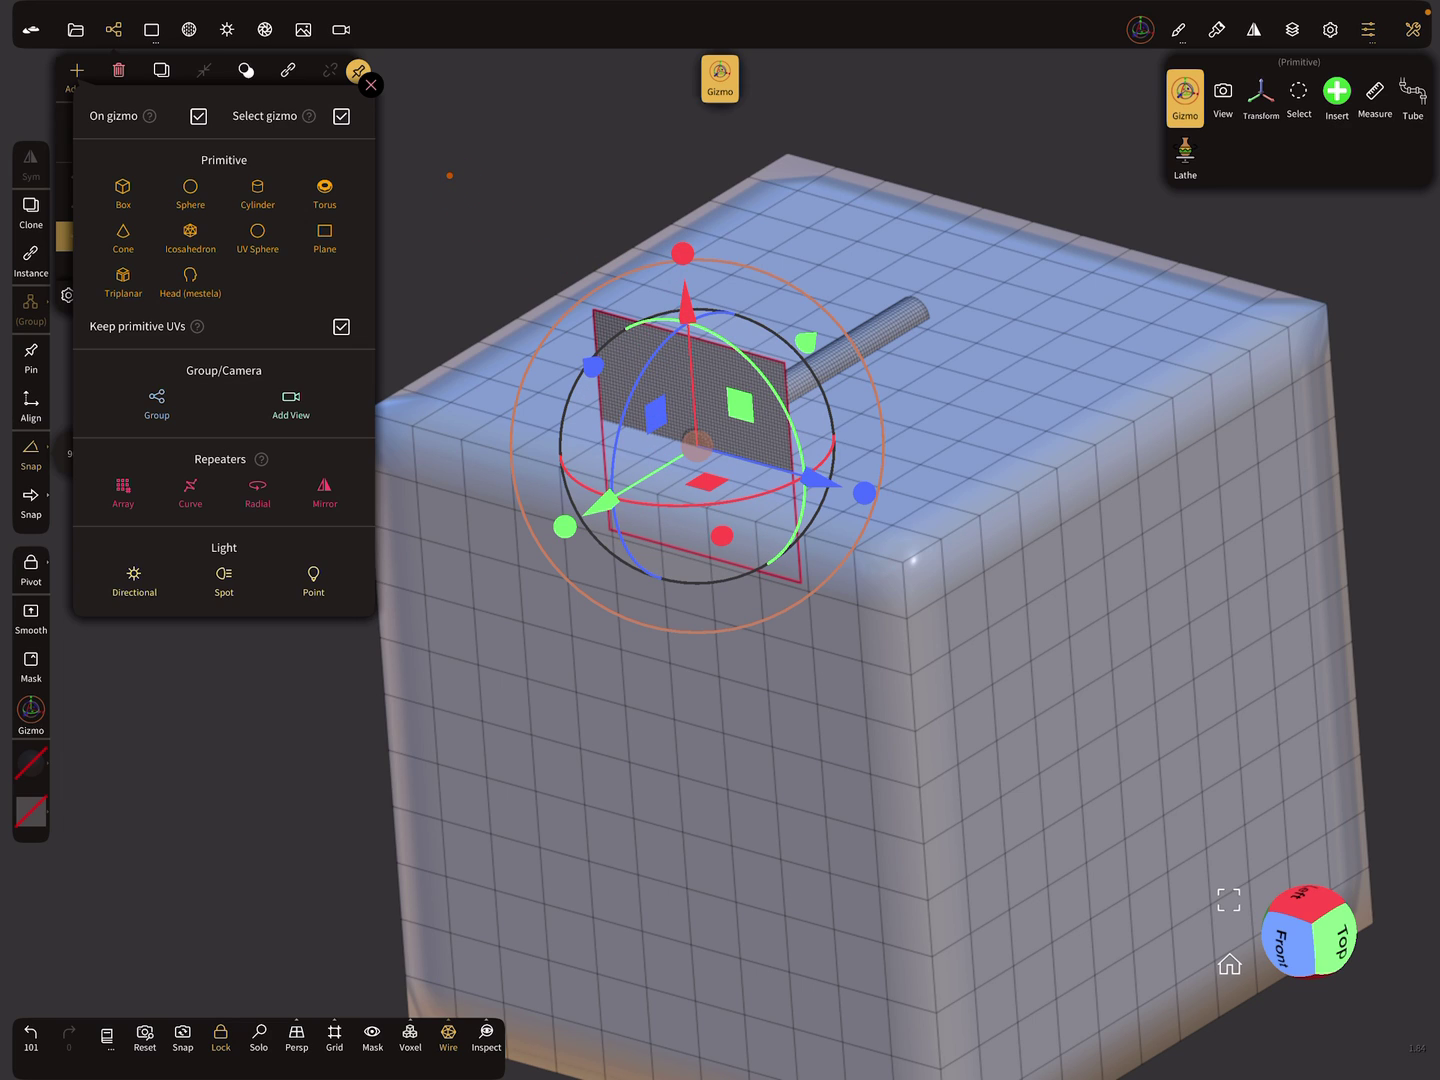
left_click(189, 29)
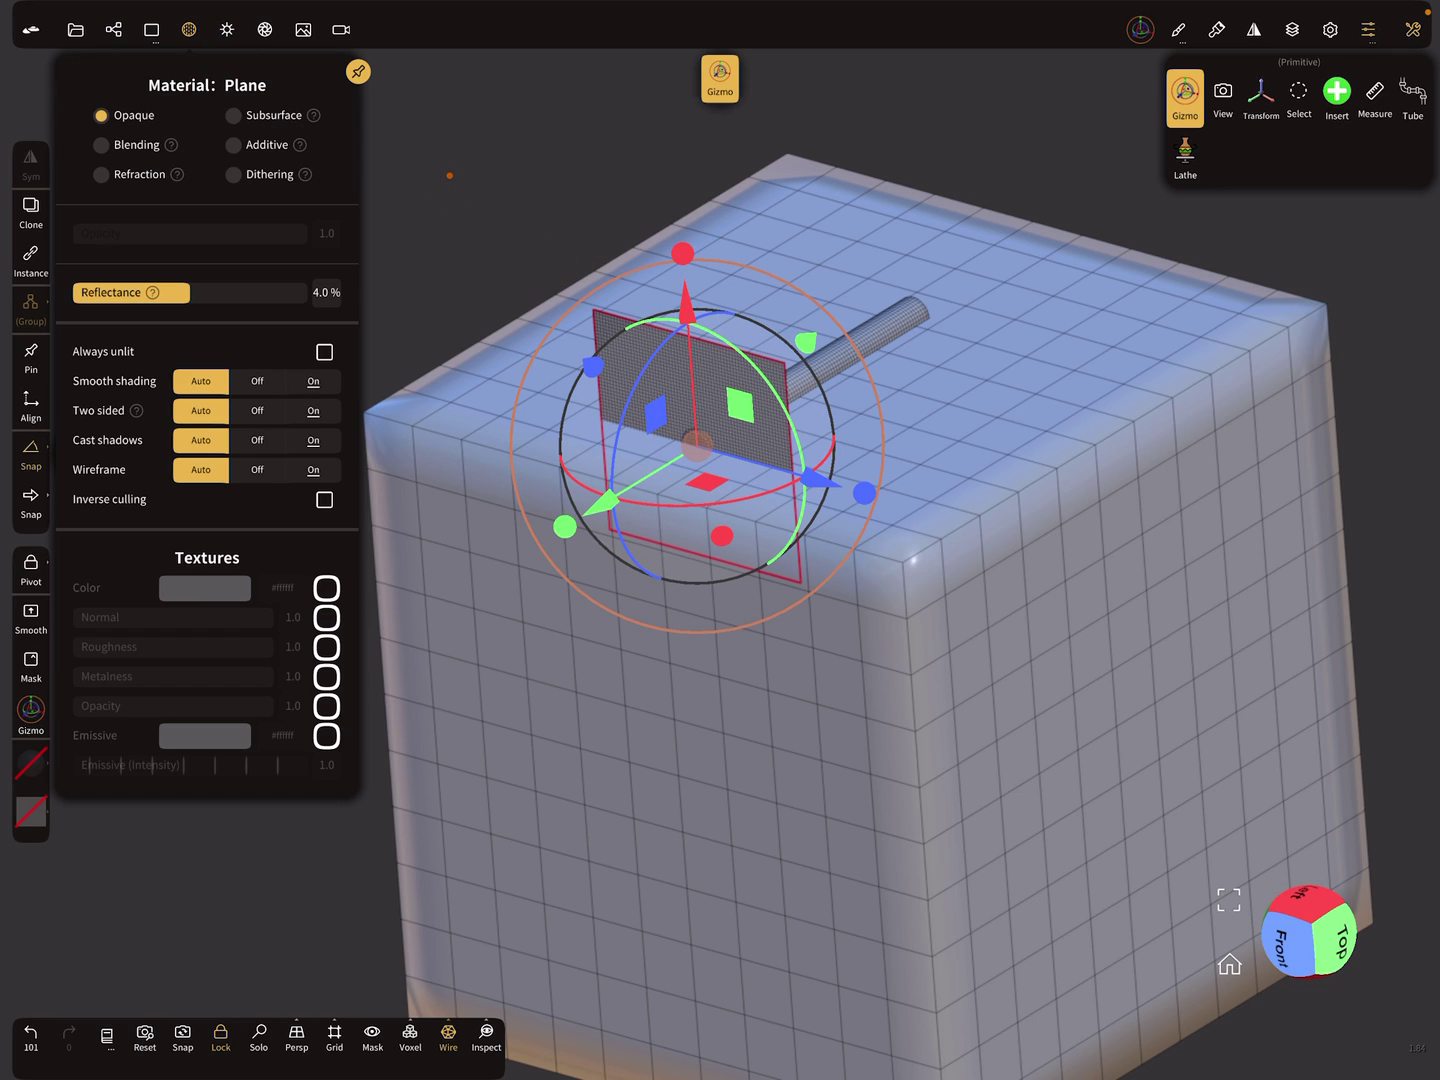
left_click(326, 587)
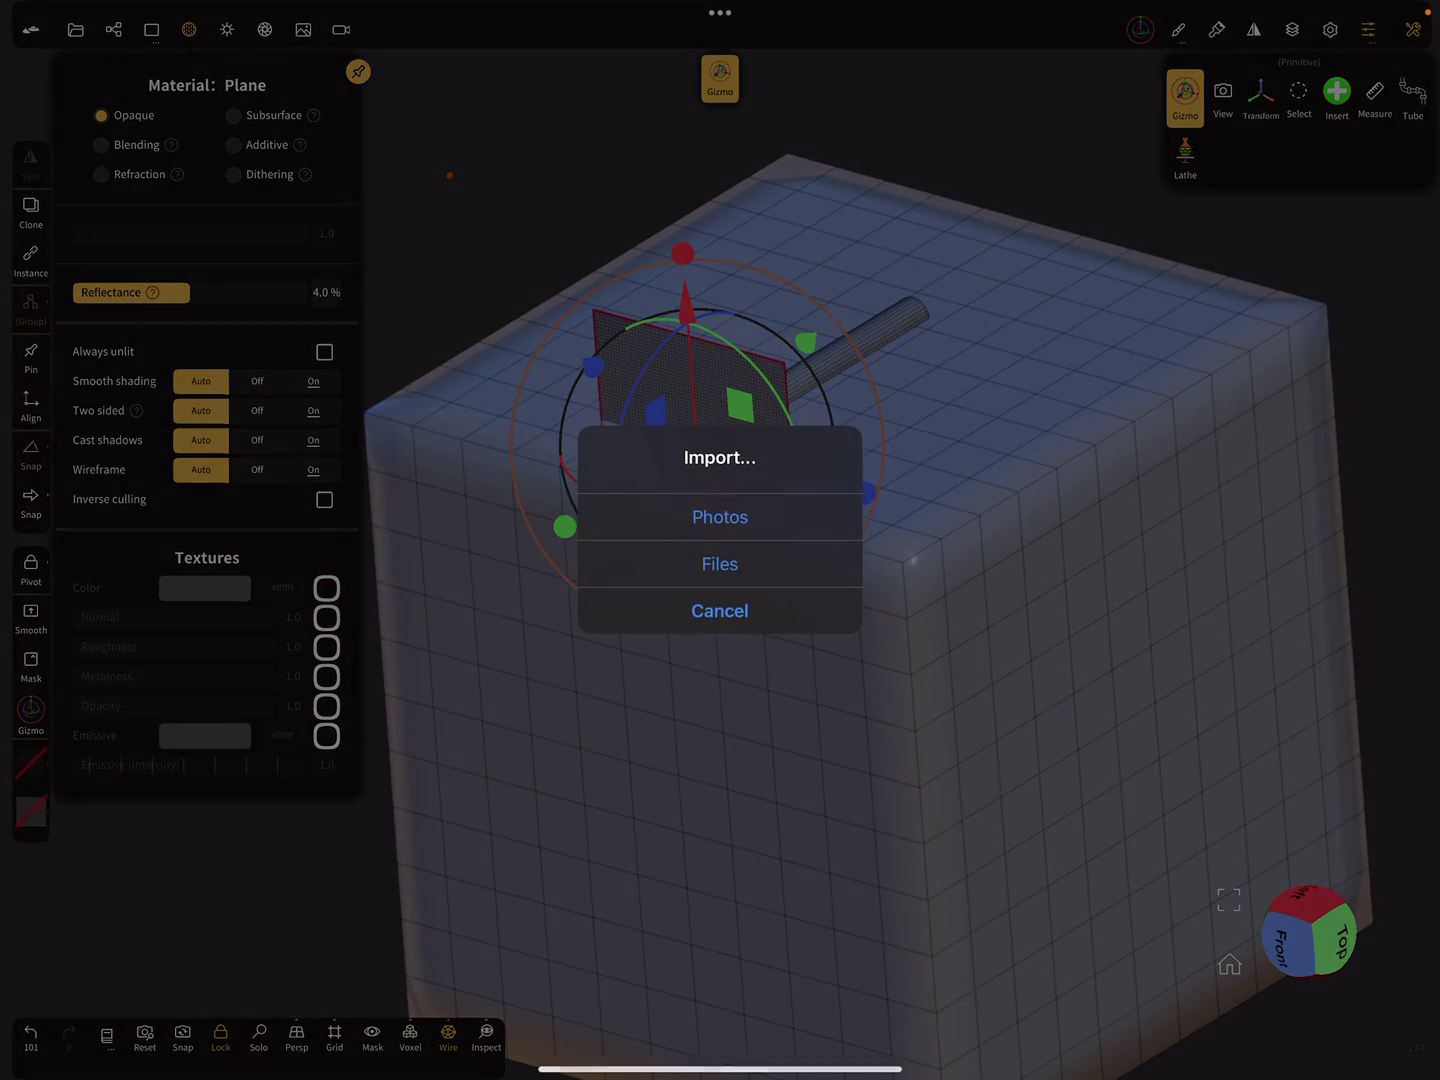
left_click(719, 611)
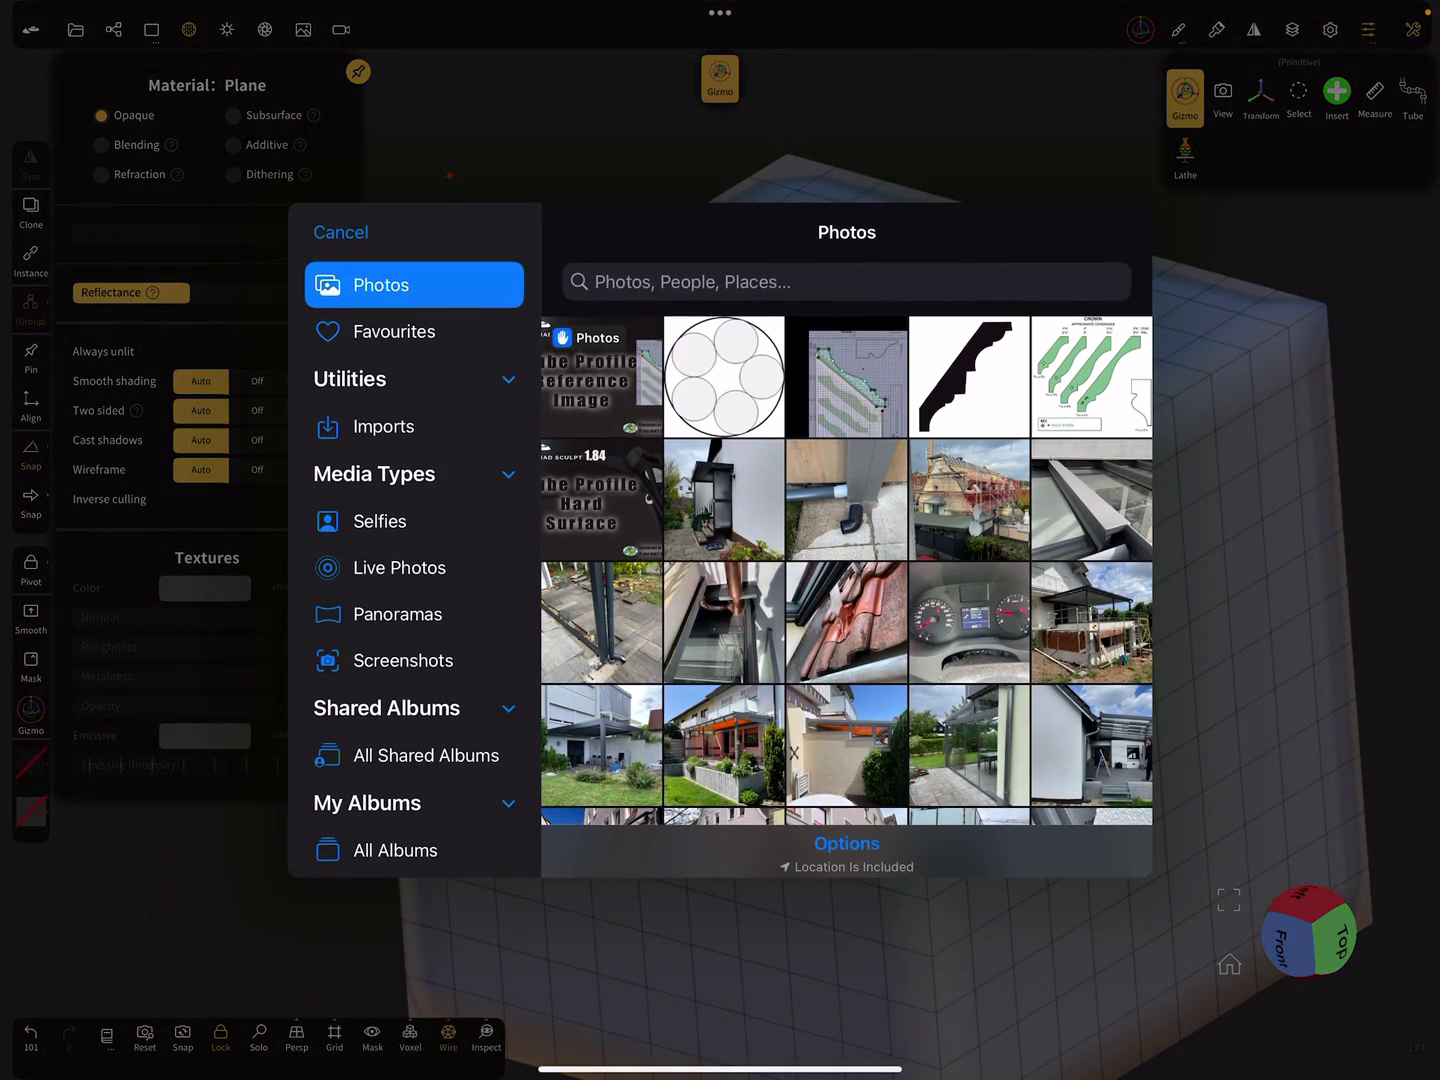
left_click(723, 376)
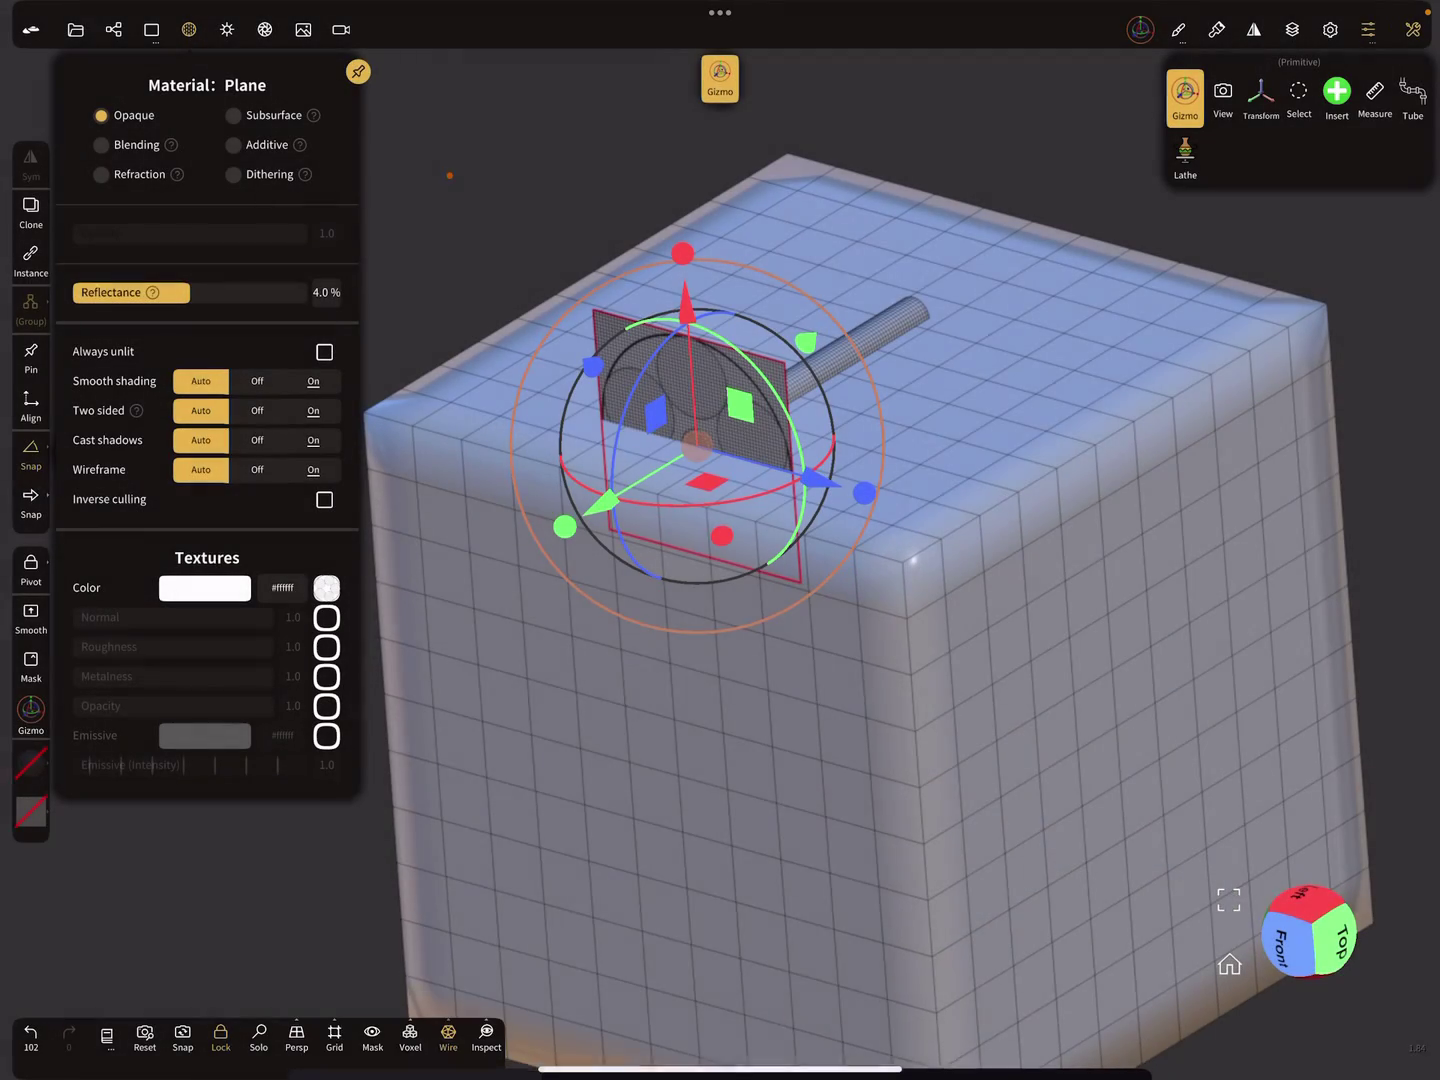
scroll(969, 689, "up", 5)
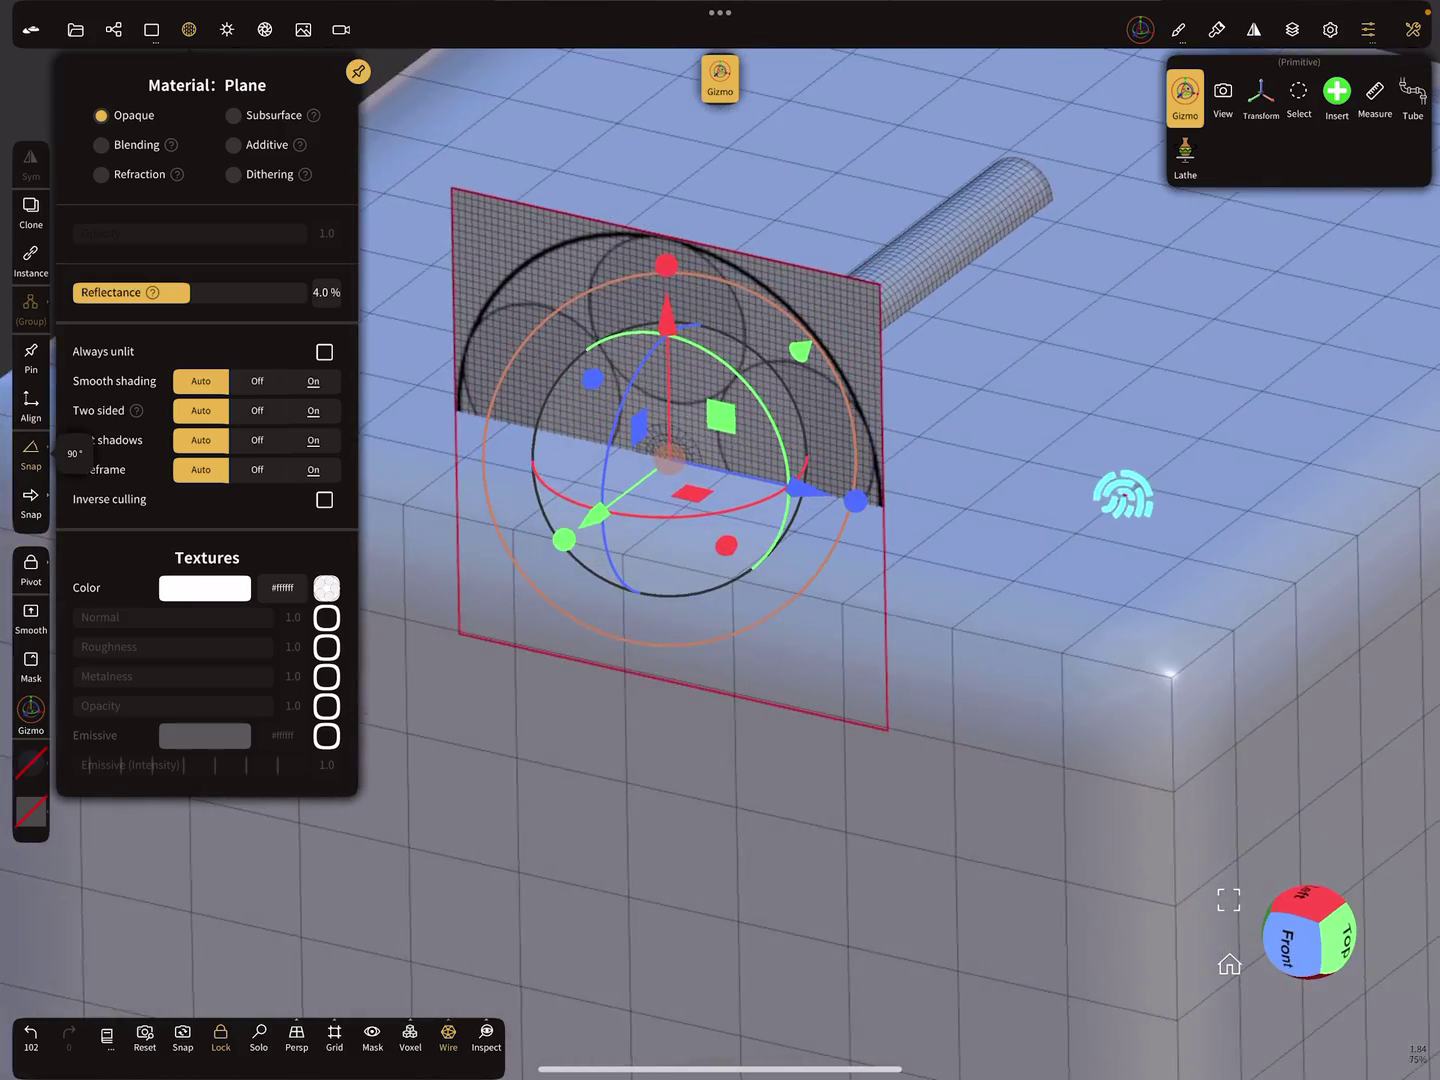
Reveal the plane primitive's own shaping handles and enlarge it over the tube's end.
middle_click_drag(1142, 416, 1156, 448)
scroll(962, 649, "up", 5)
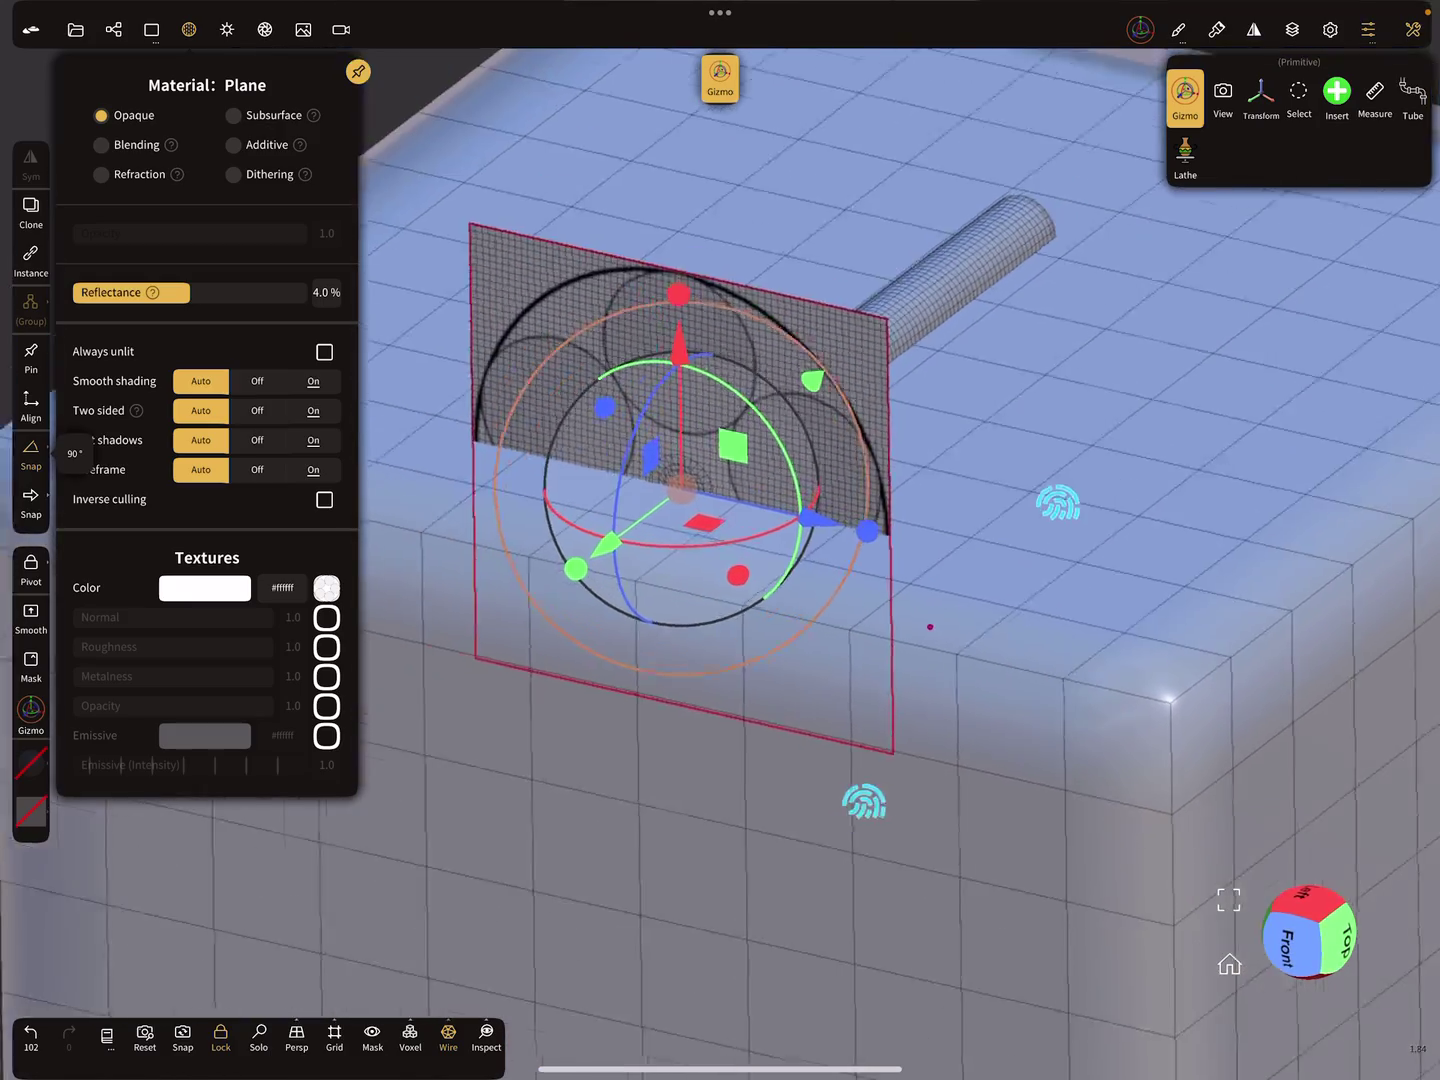
scroll(1042, 656, "down", 1)
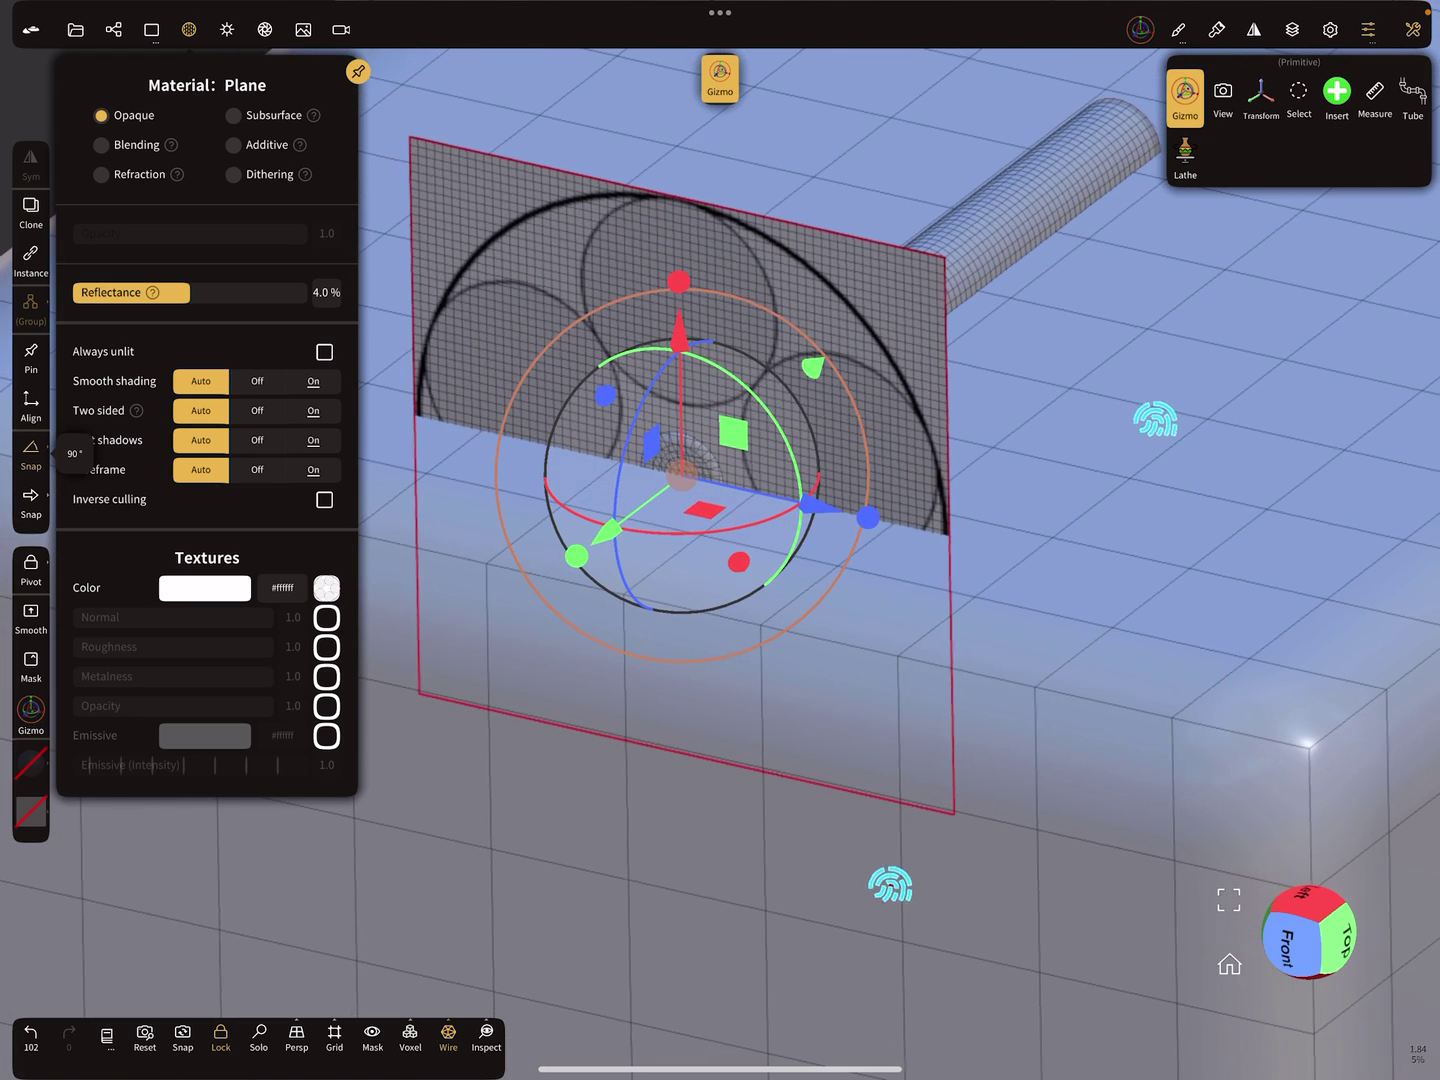
left_click(720, 79)
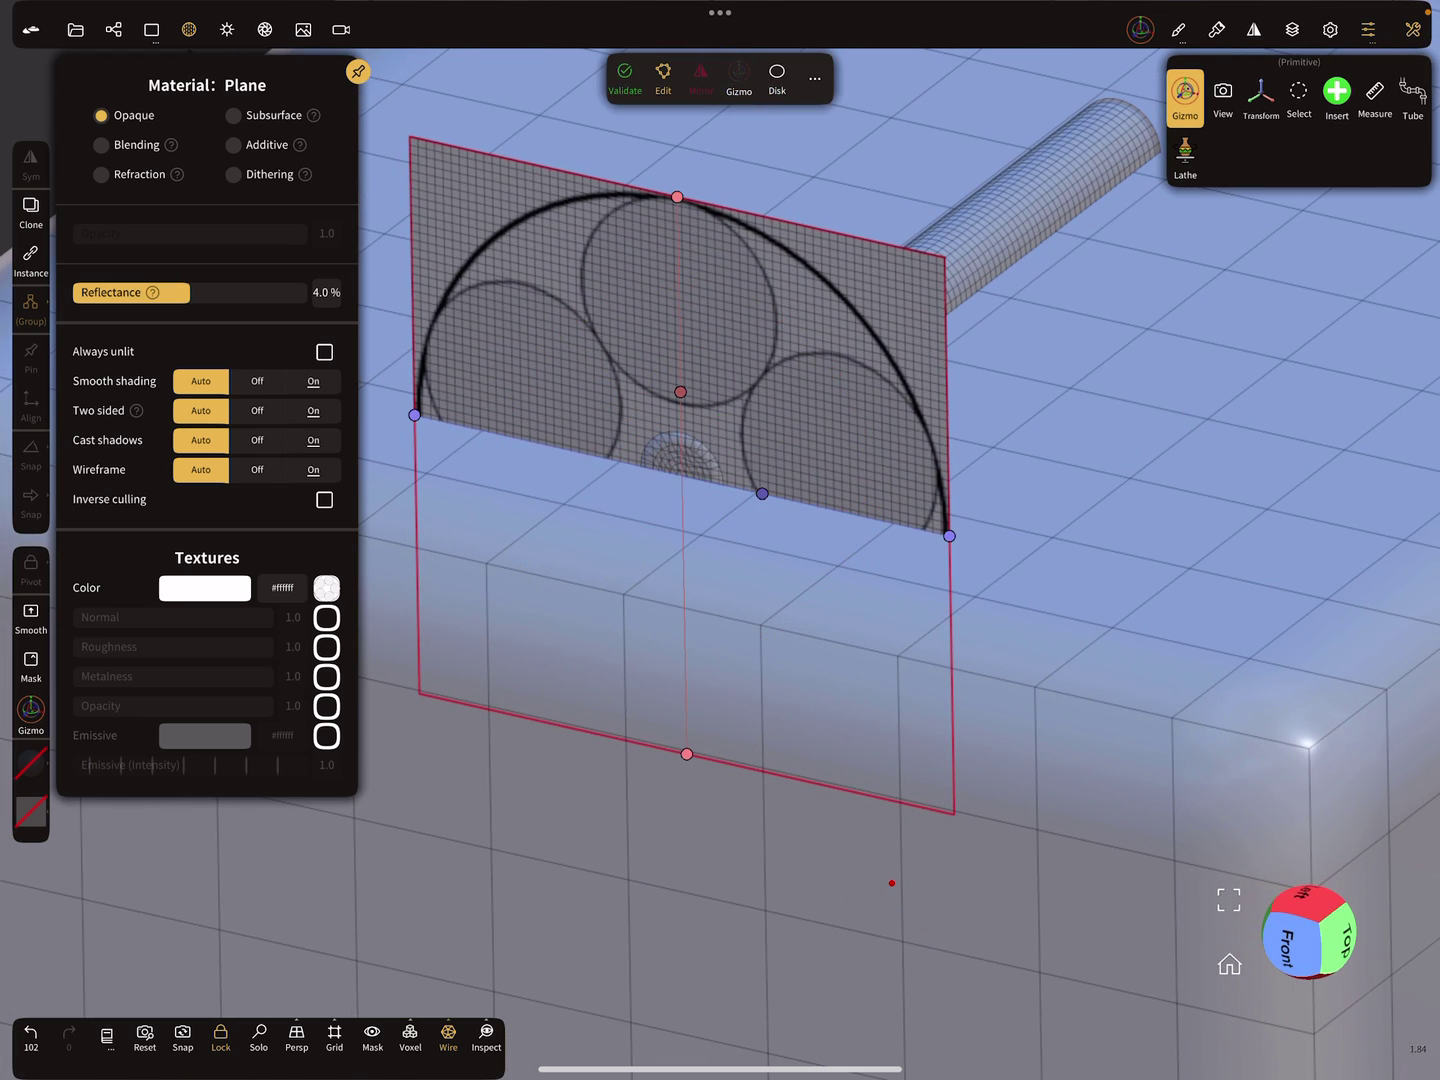
left_click(1020, 220)
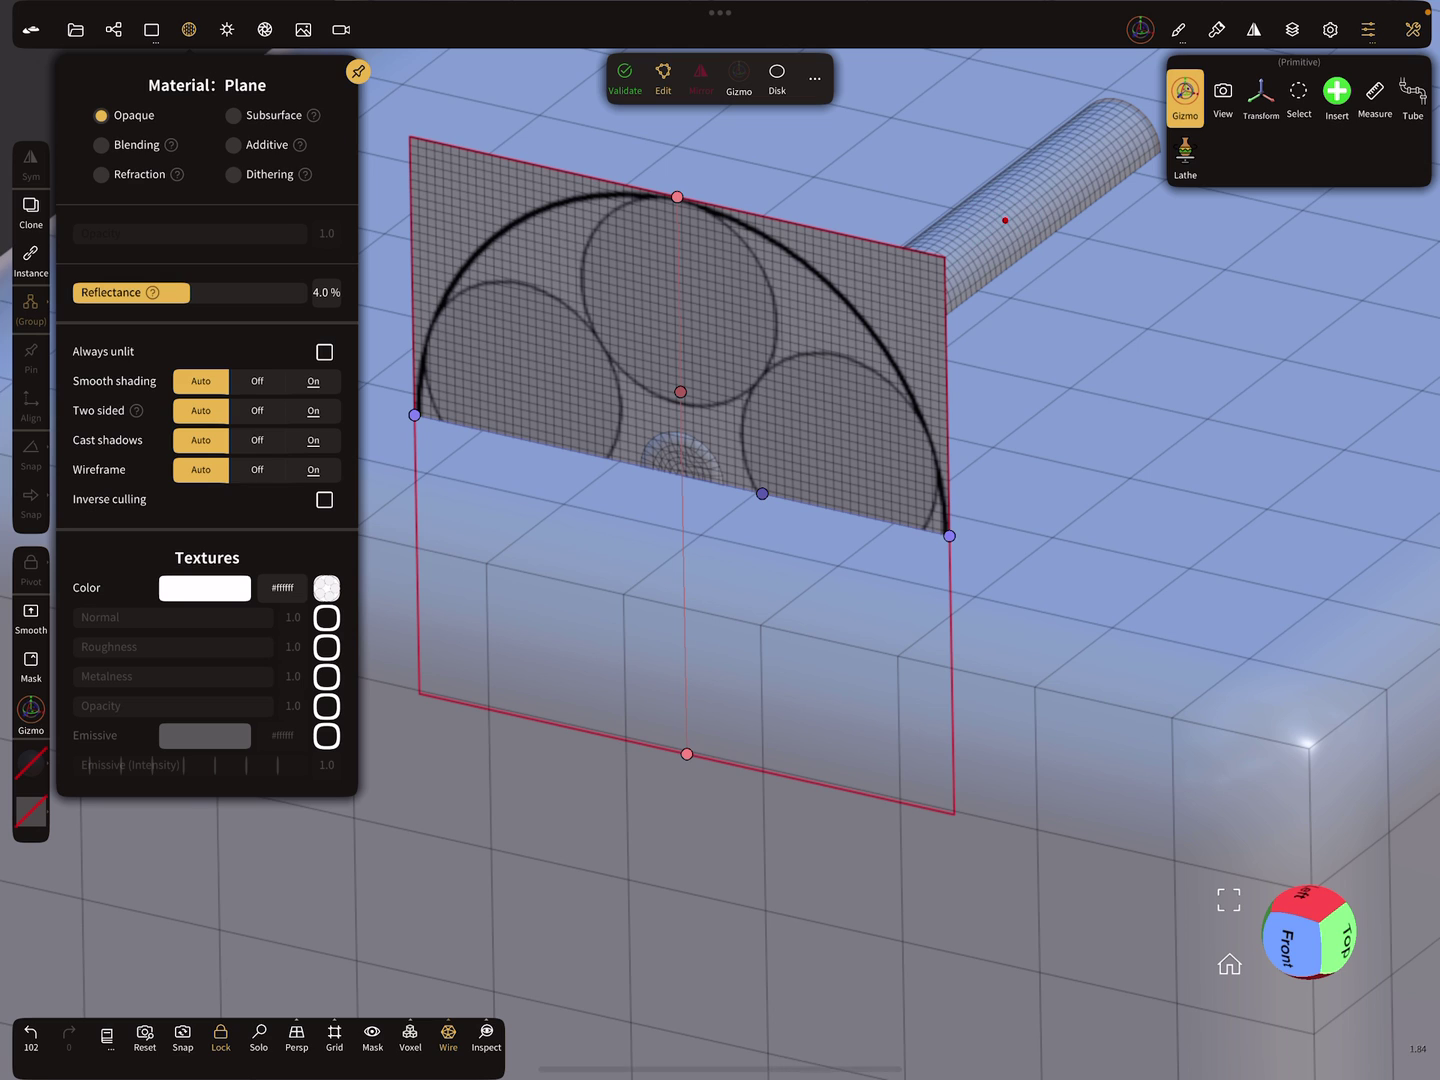
Select the tube, enable a Profile cross-section shown in the viewport, enlarge it, and face the reference from the front.
left_click(220, 1038)
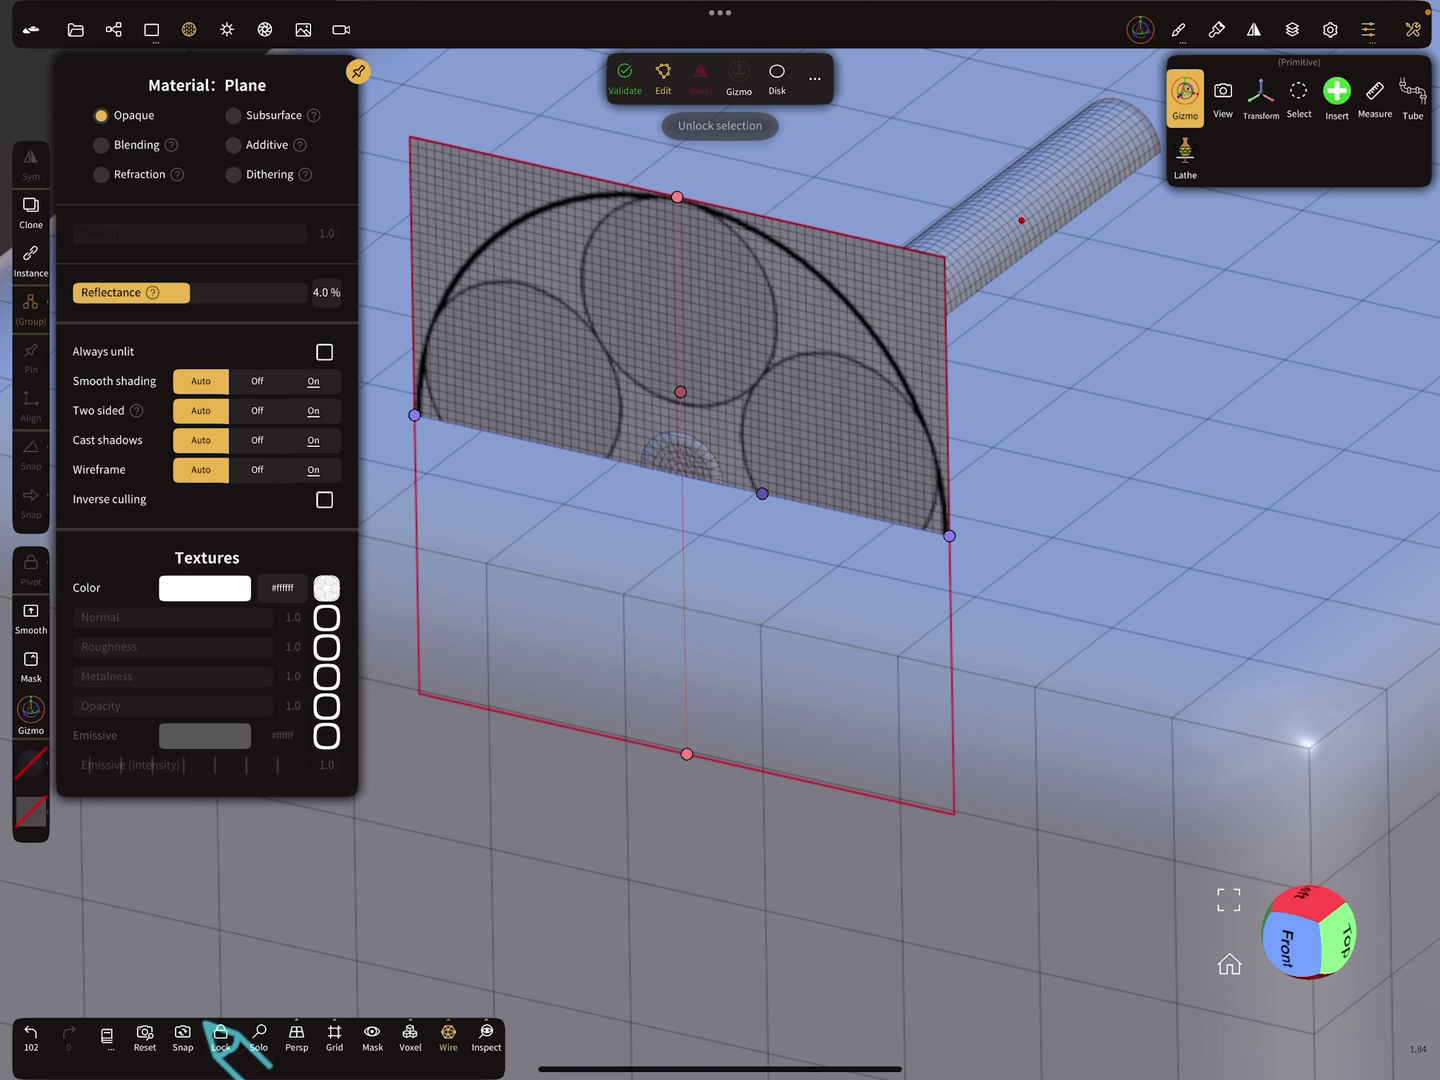
left_click(1013, 231)
scroll(990, 630, "up", 5)
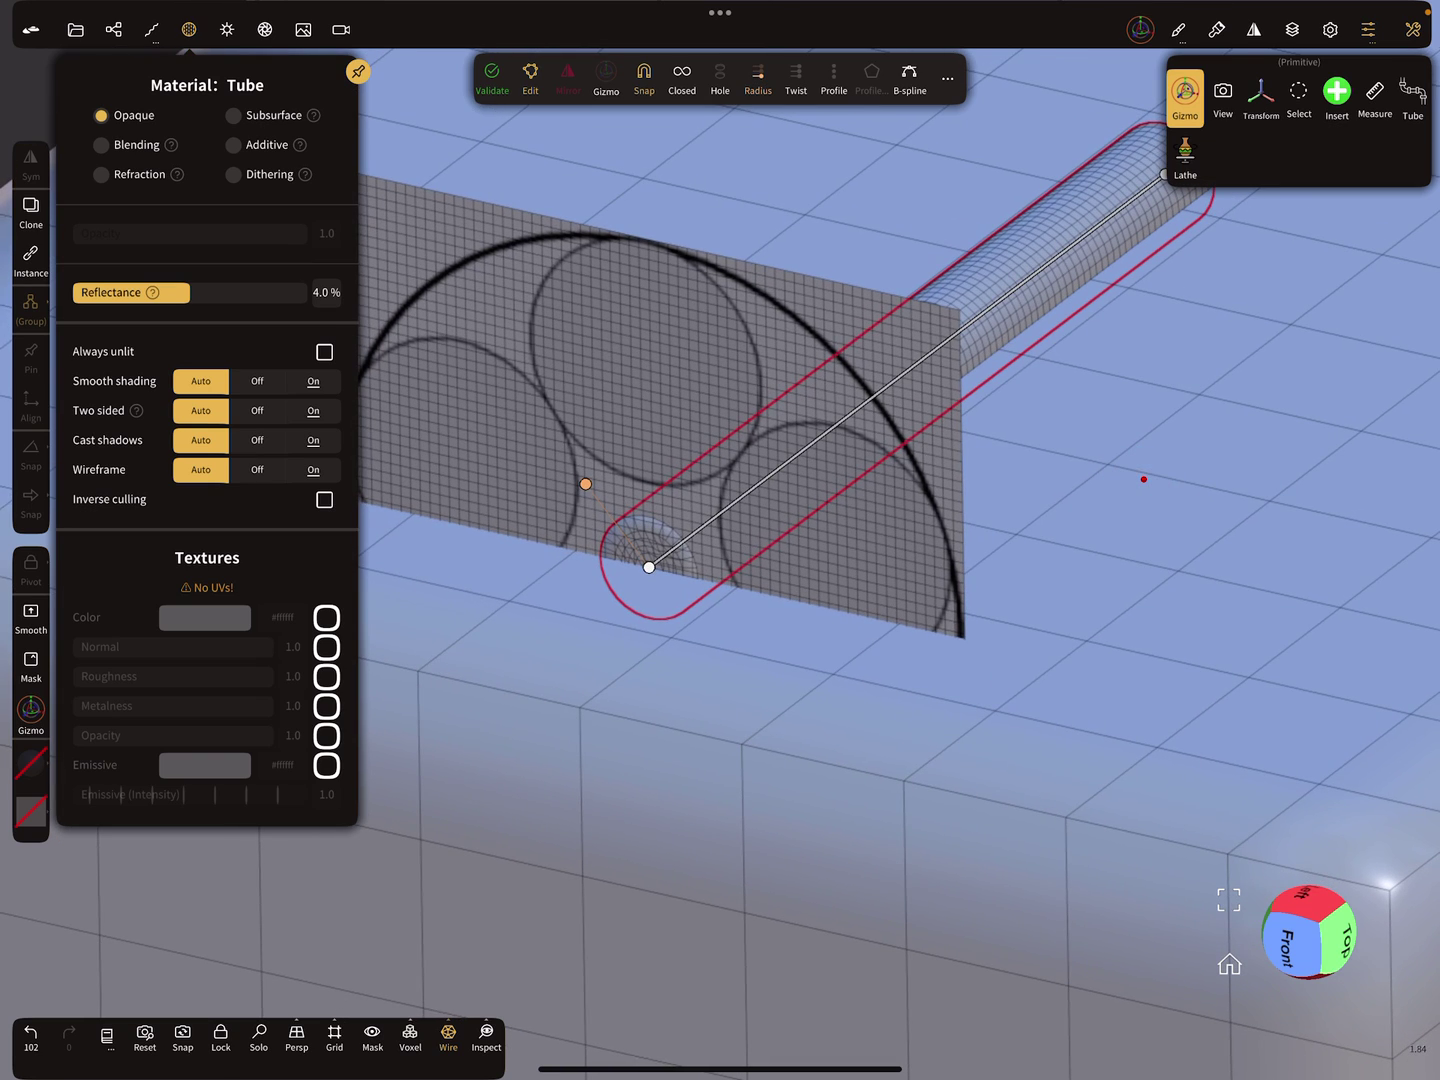
left_click(834, 76)
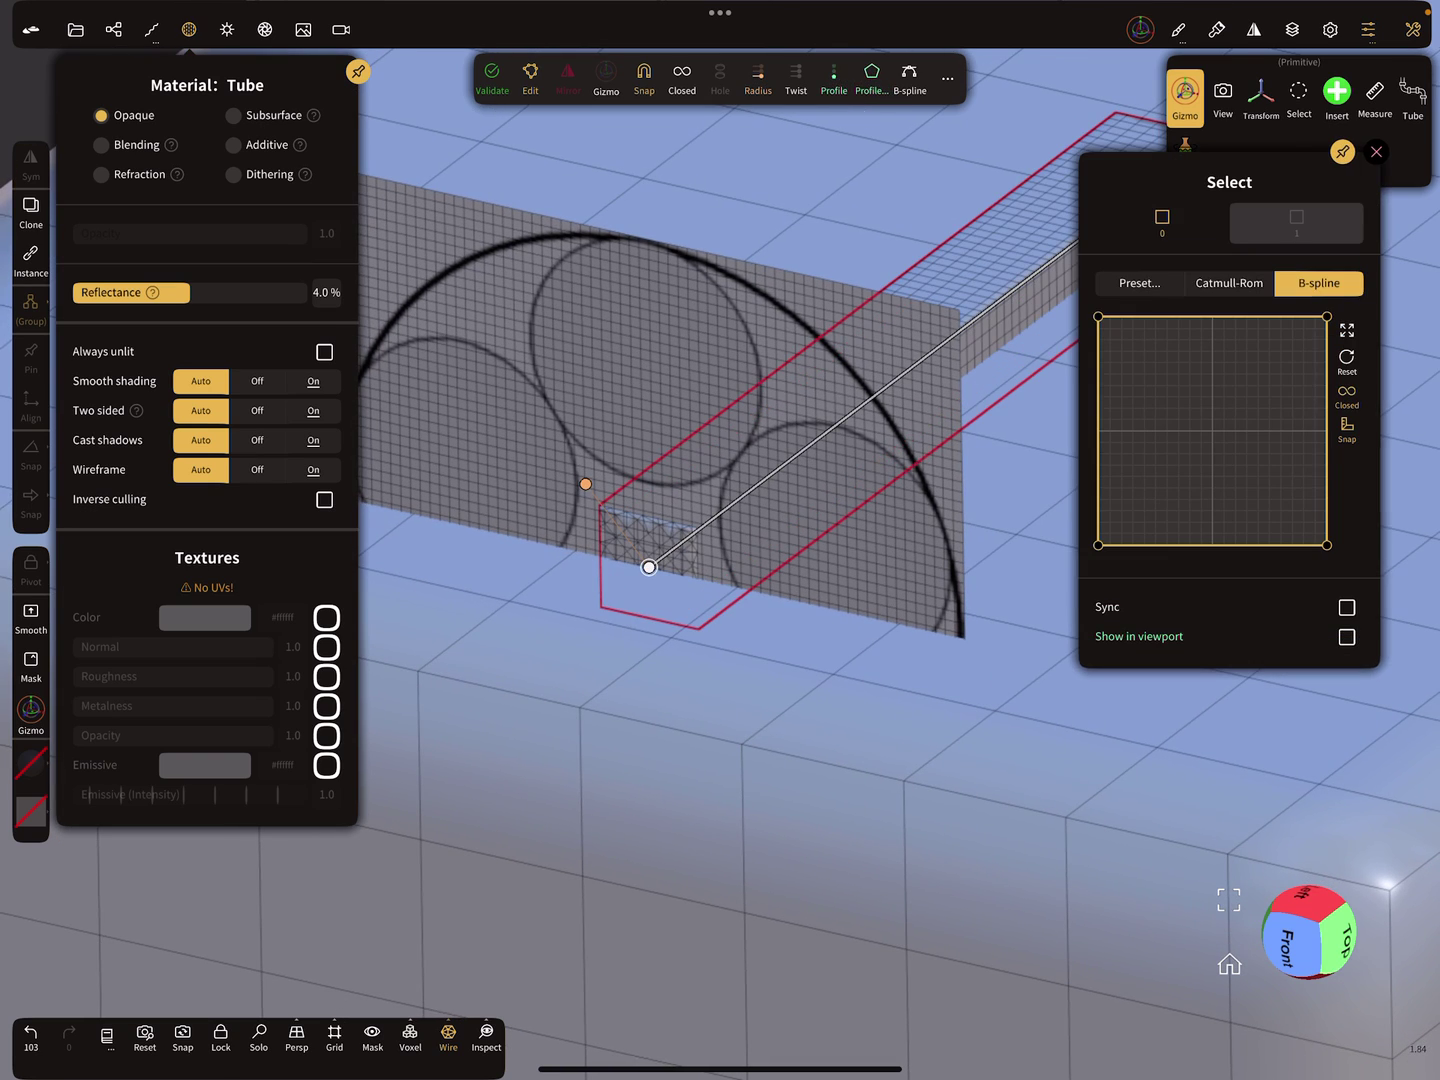
left_click(1346, 637)
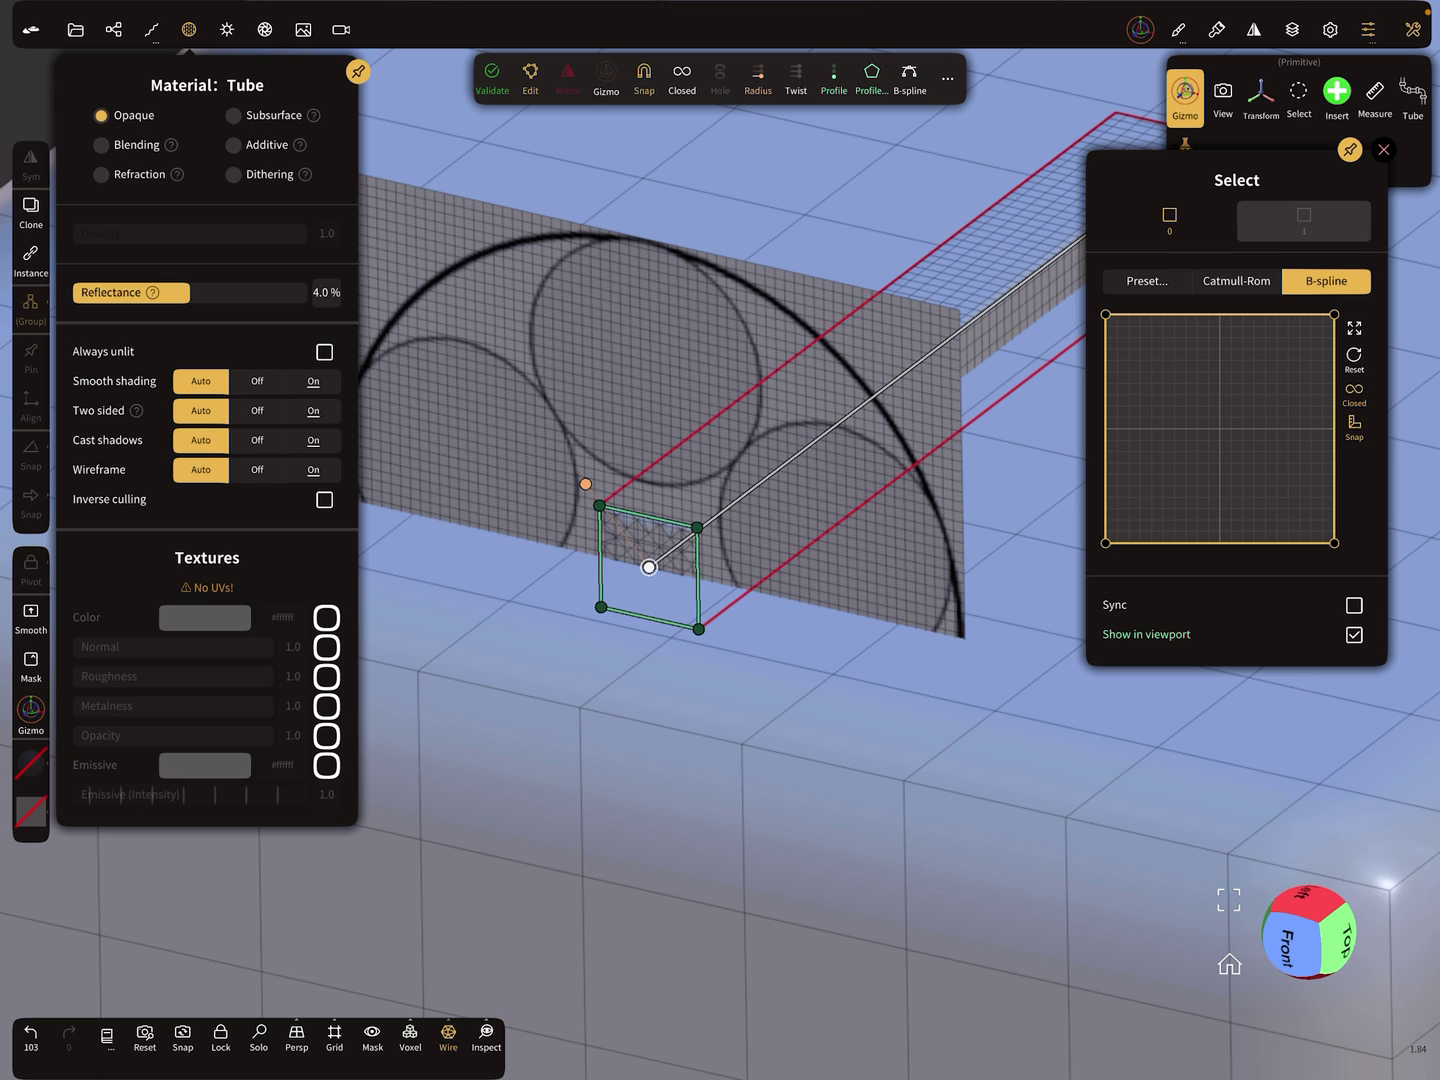
left_click_drag(585, 484, 559, 448)
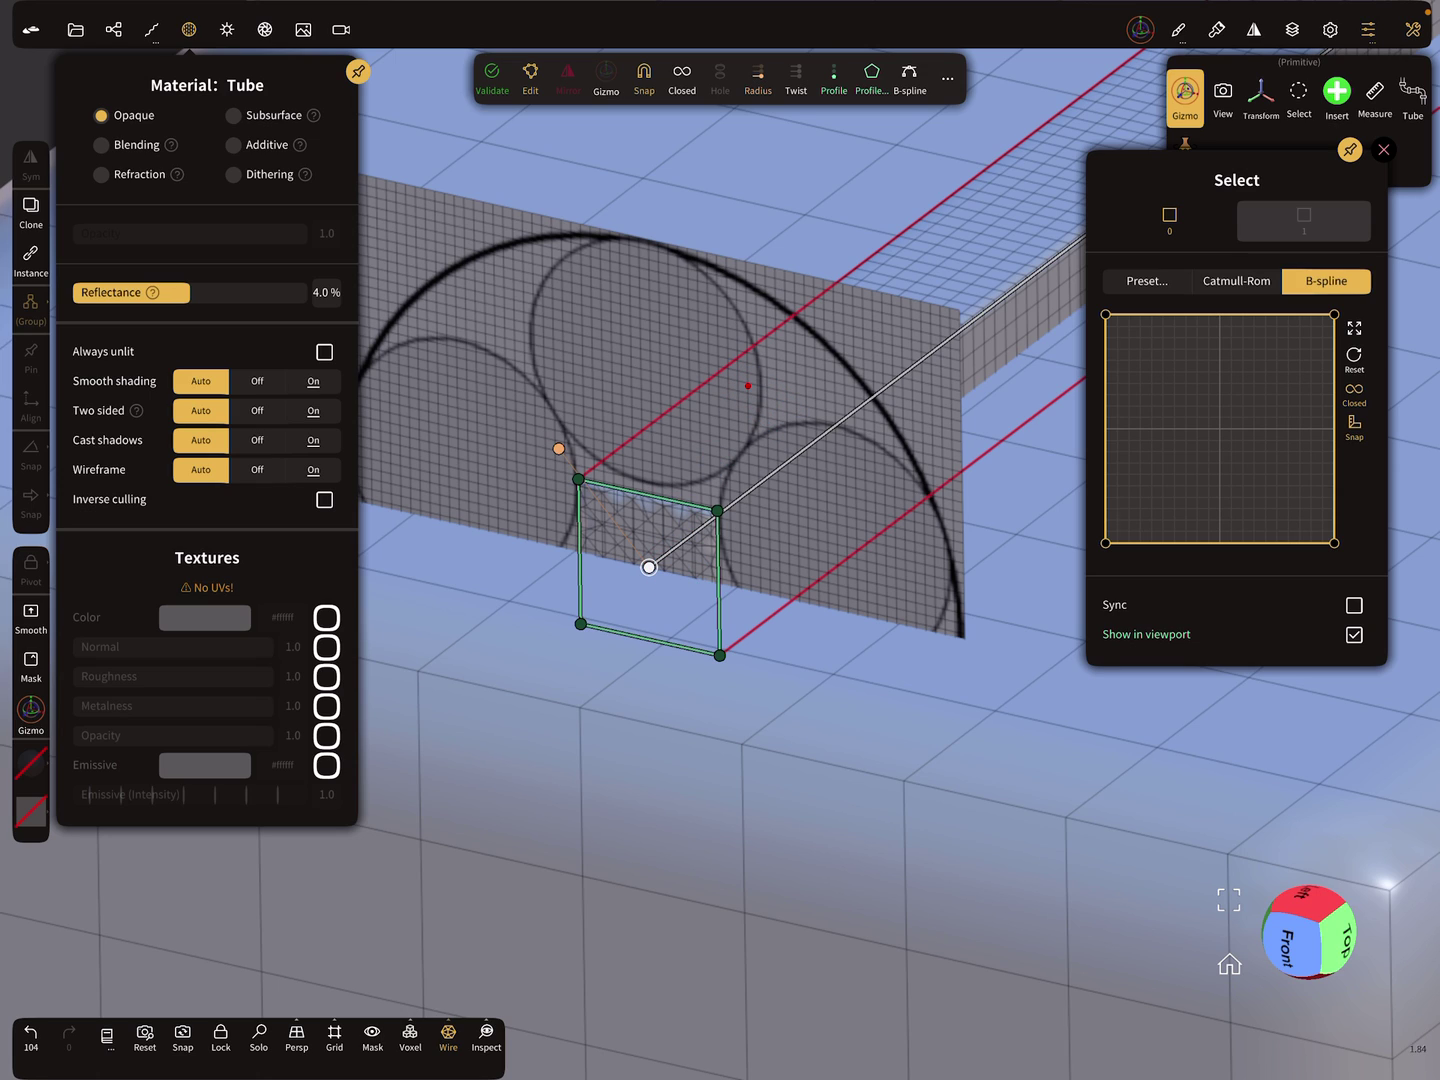
mouse_move(942, 732)
middle_mouse_down()
mouse_move(983, 627)
mouse_move(1061, 553)
mouse_move(974, 566)
mouse_move(1039, 550)
middle_mouse_up()
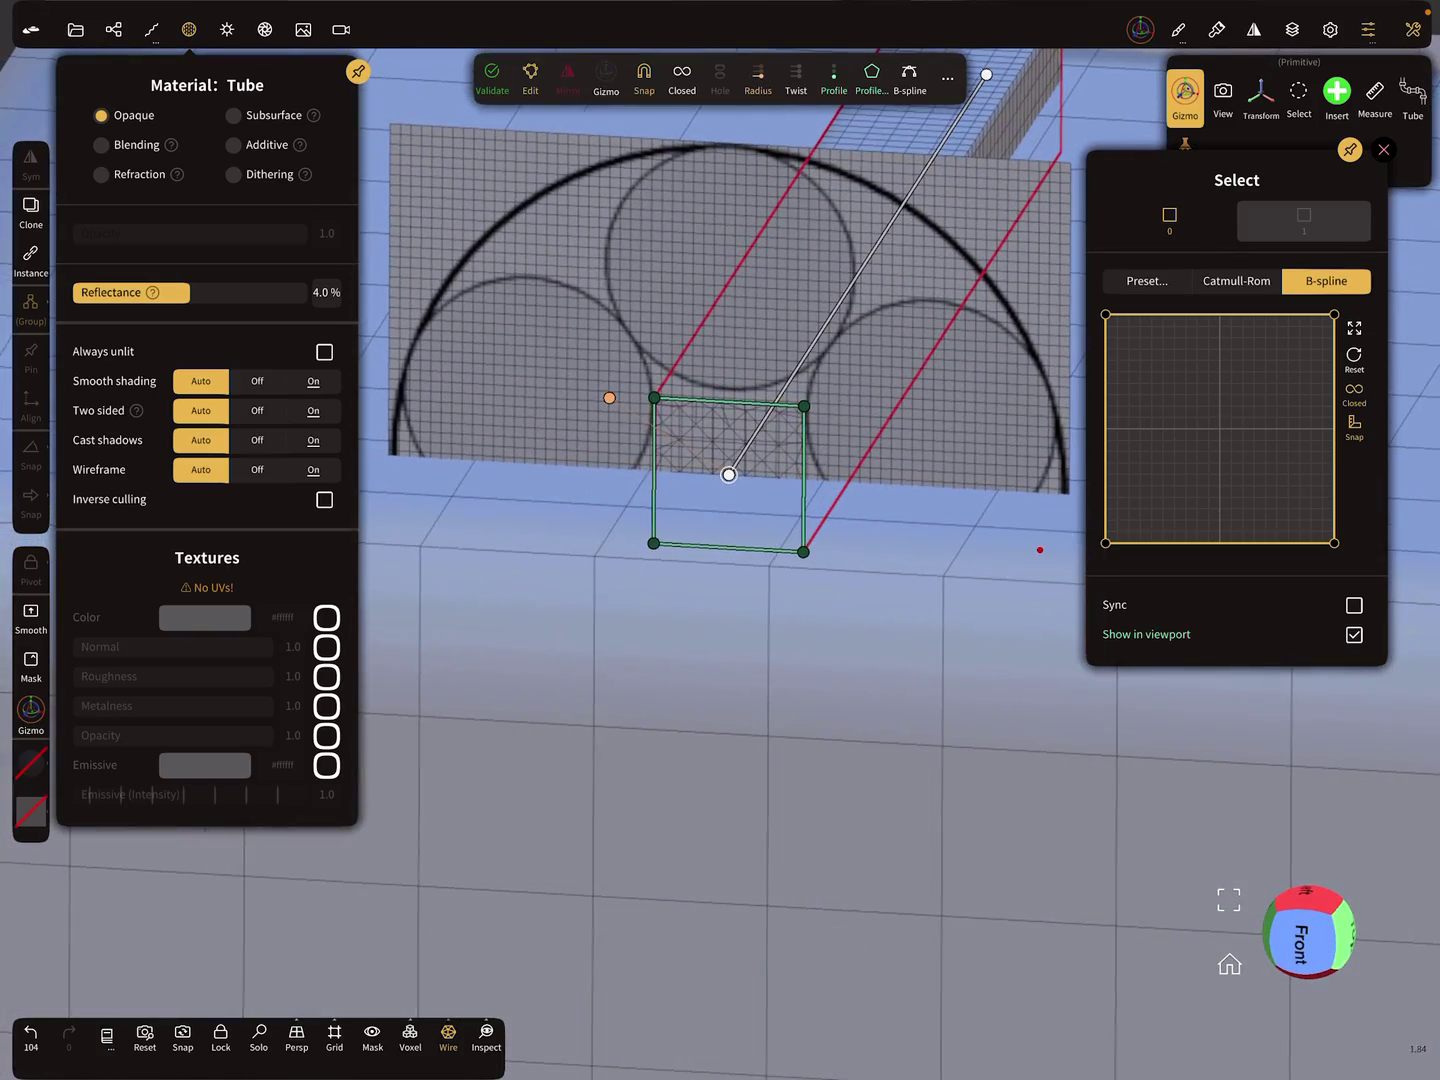
left_click(848, 695)
Hide the Box in the scene list and select the Tube for profile editing.
left_click(114, 28)
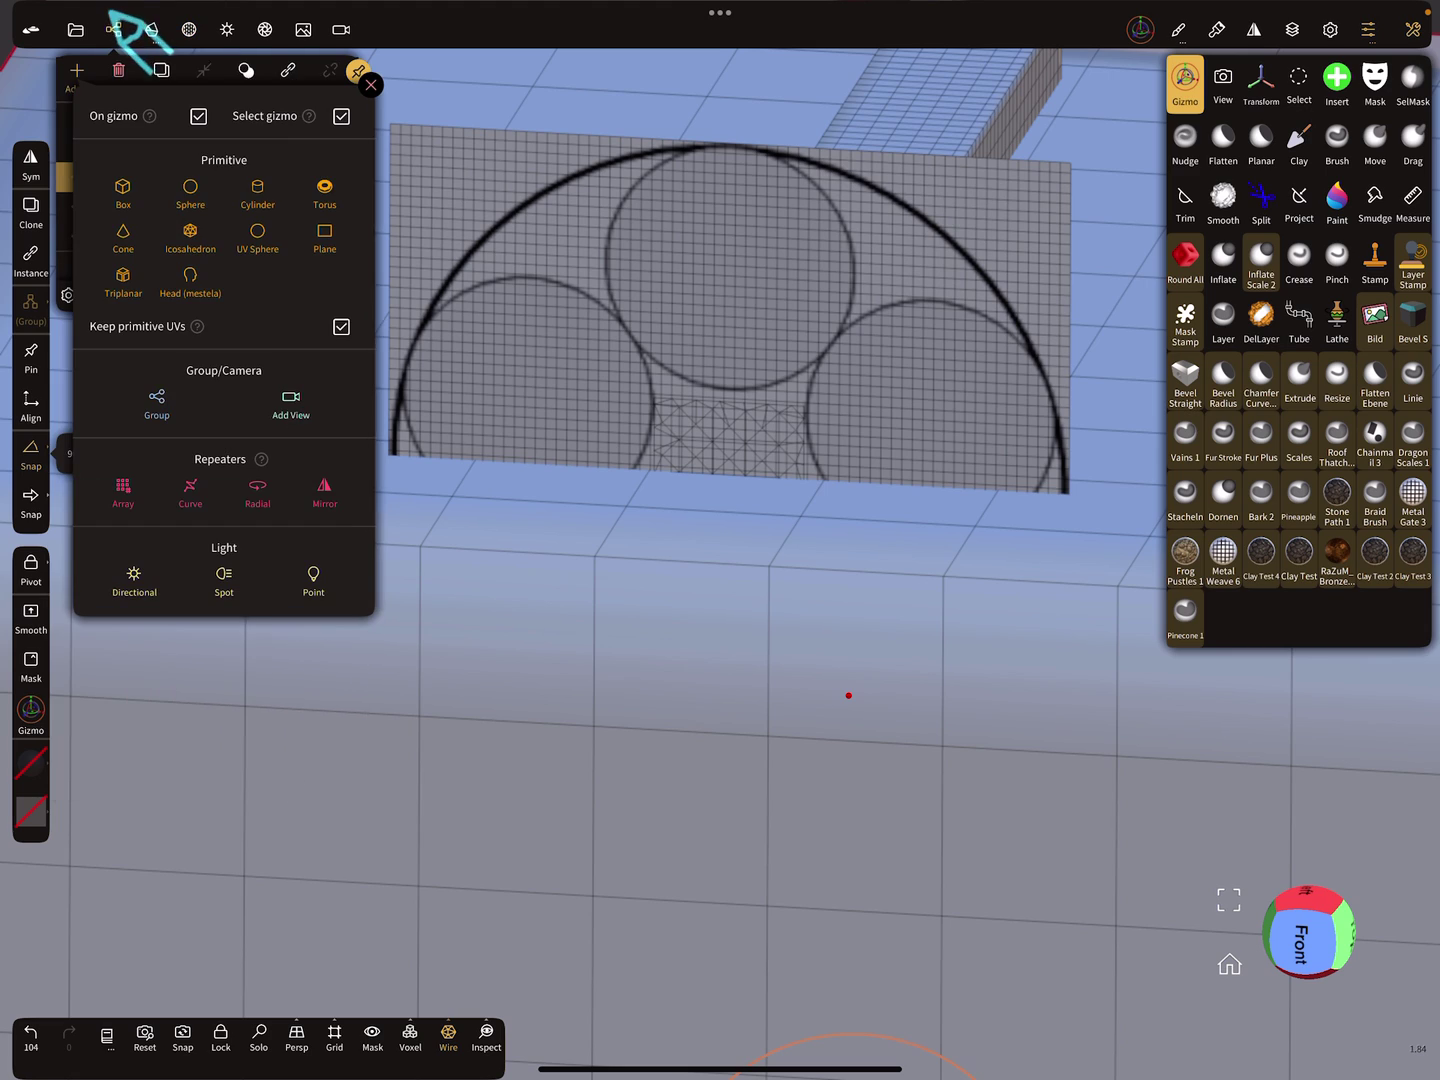
left_click(114, 28)
left_click(77, 74)
left_click(312, 176)
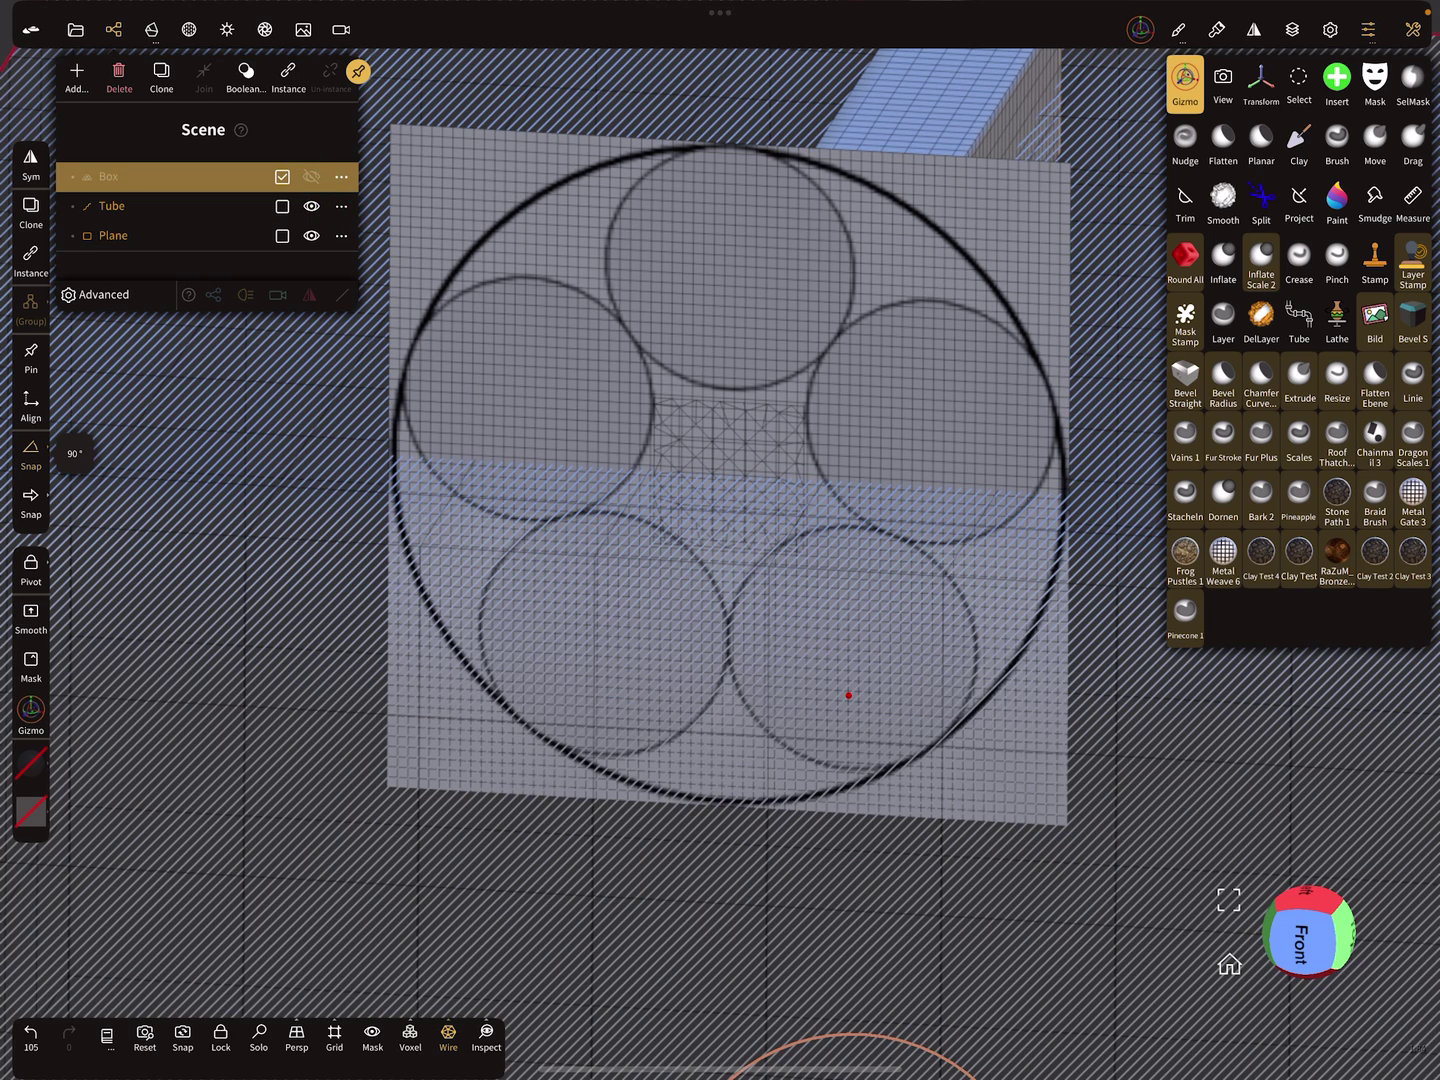
left_click(111, 206)
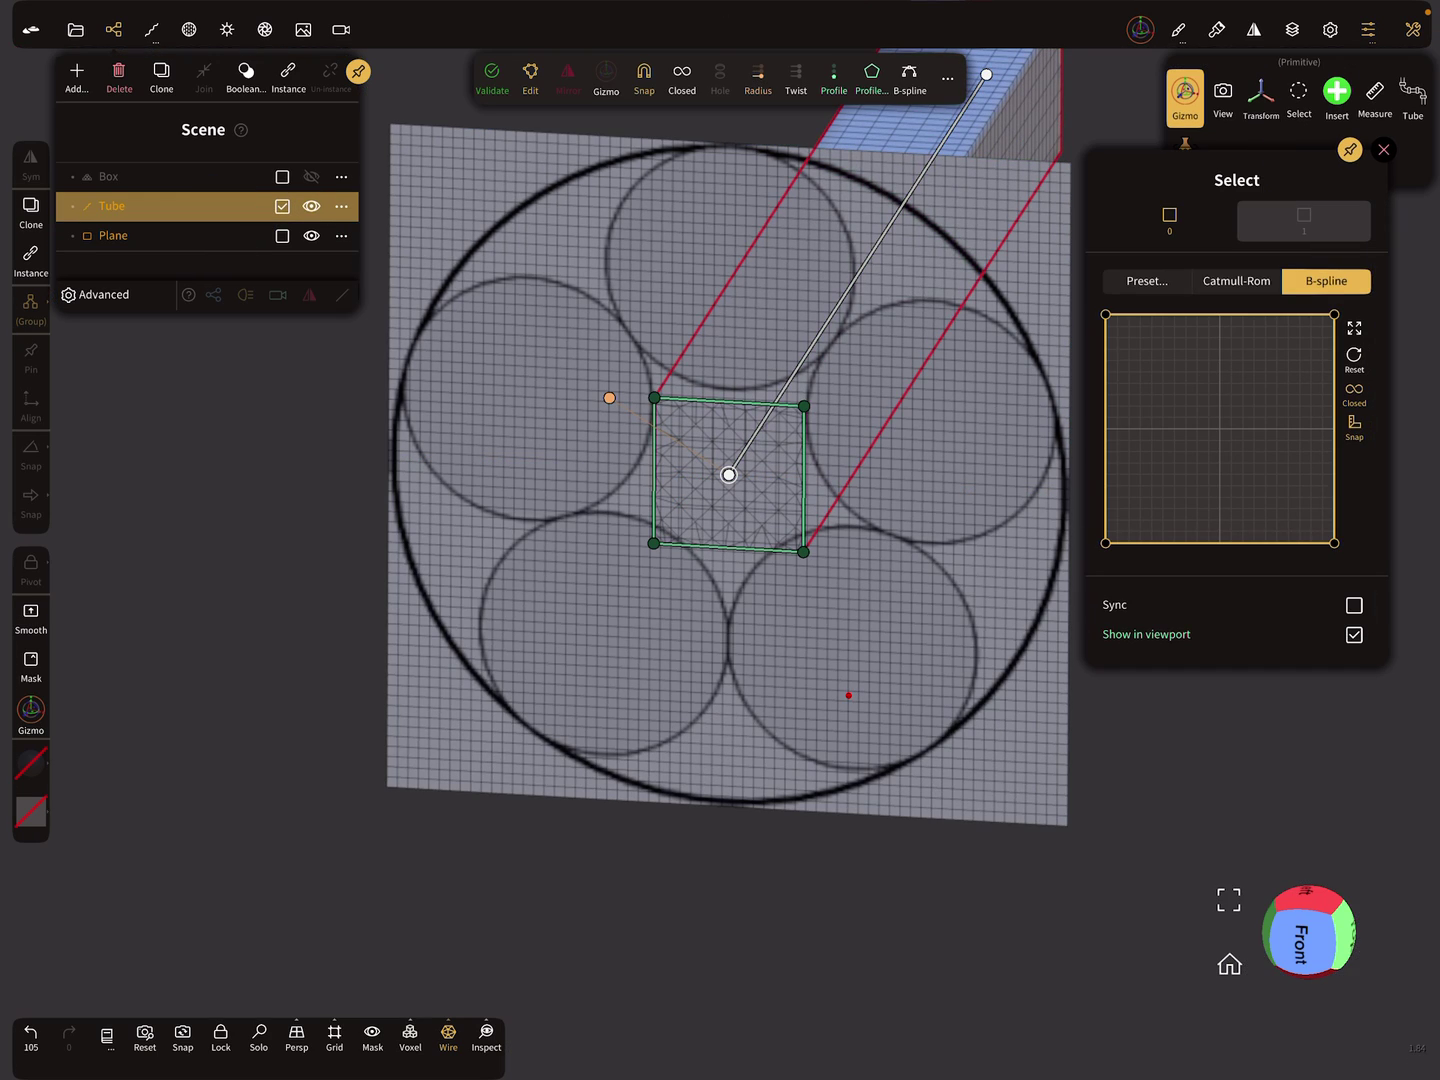
scroll(862, 791, "up", 3)
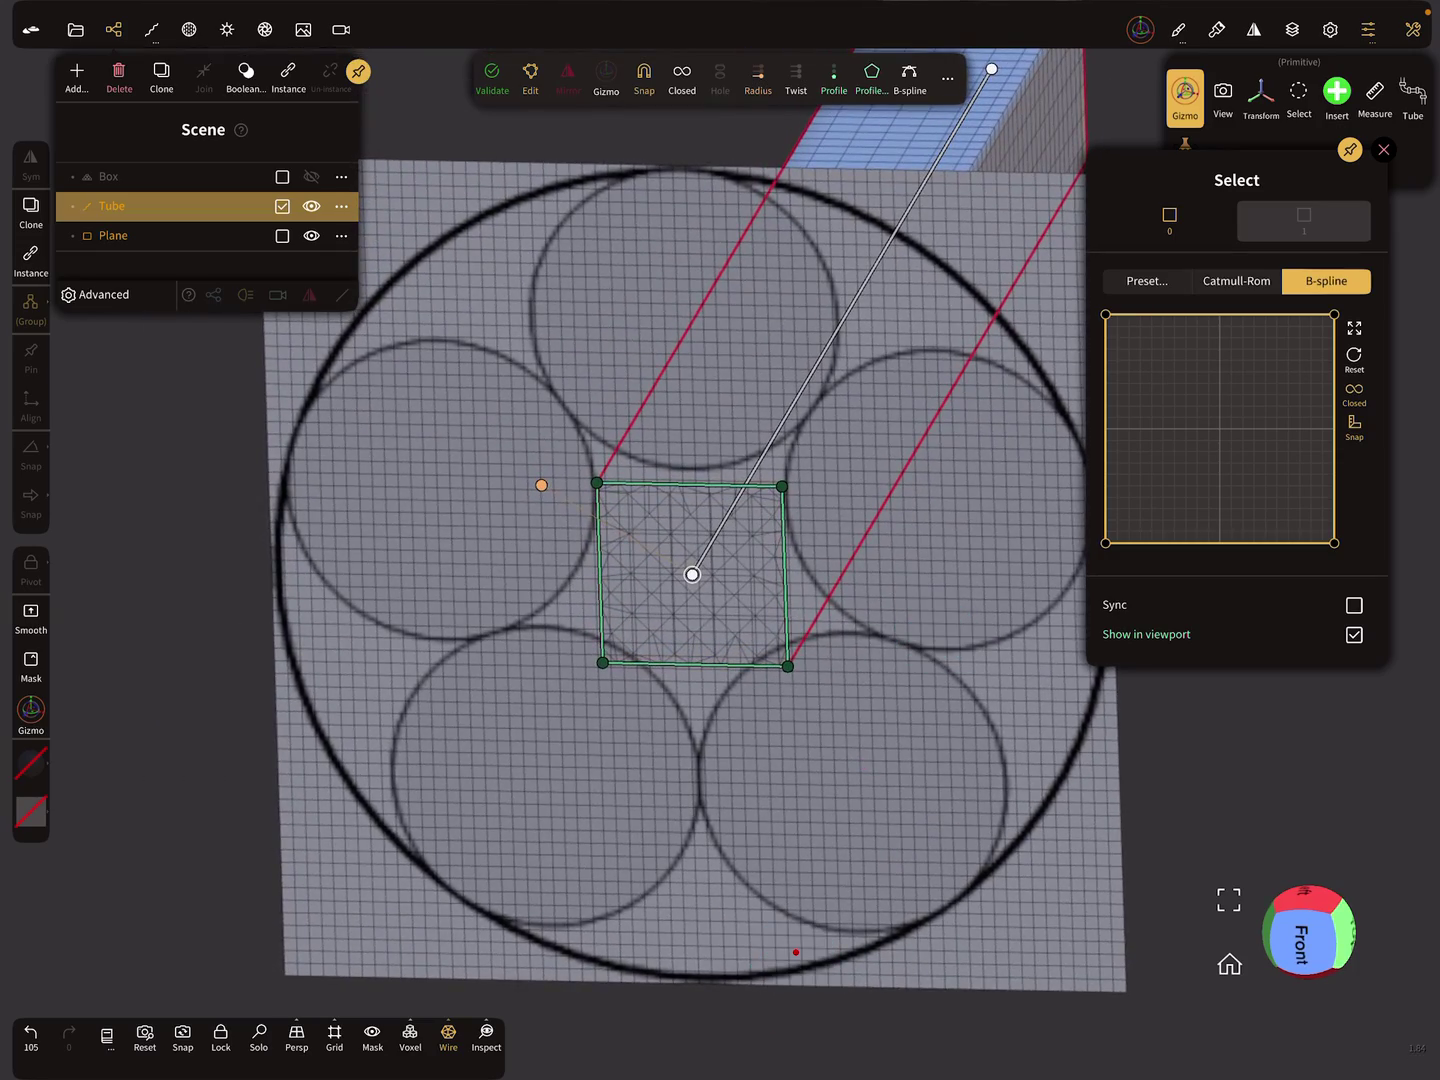
Drag the square profile's corners outward and add a fifth point, forming a pentagon over the reference circles.
left_click_drag(782, 486, 814, 407)
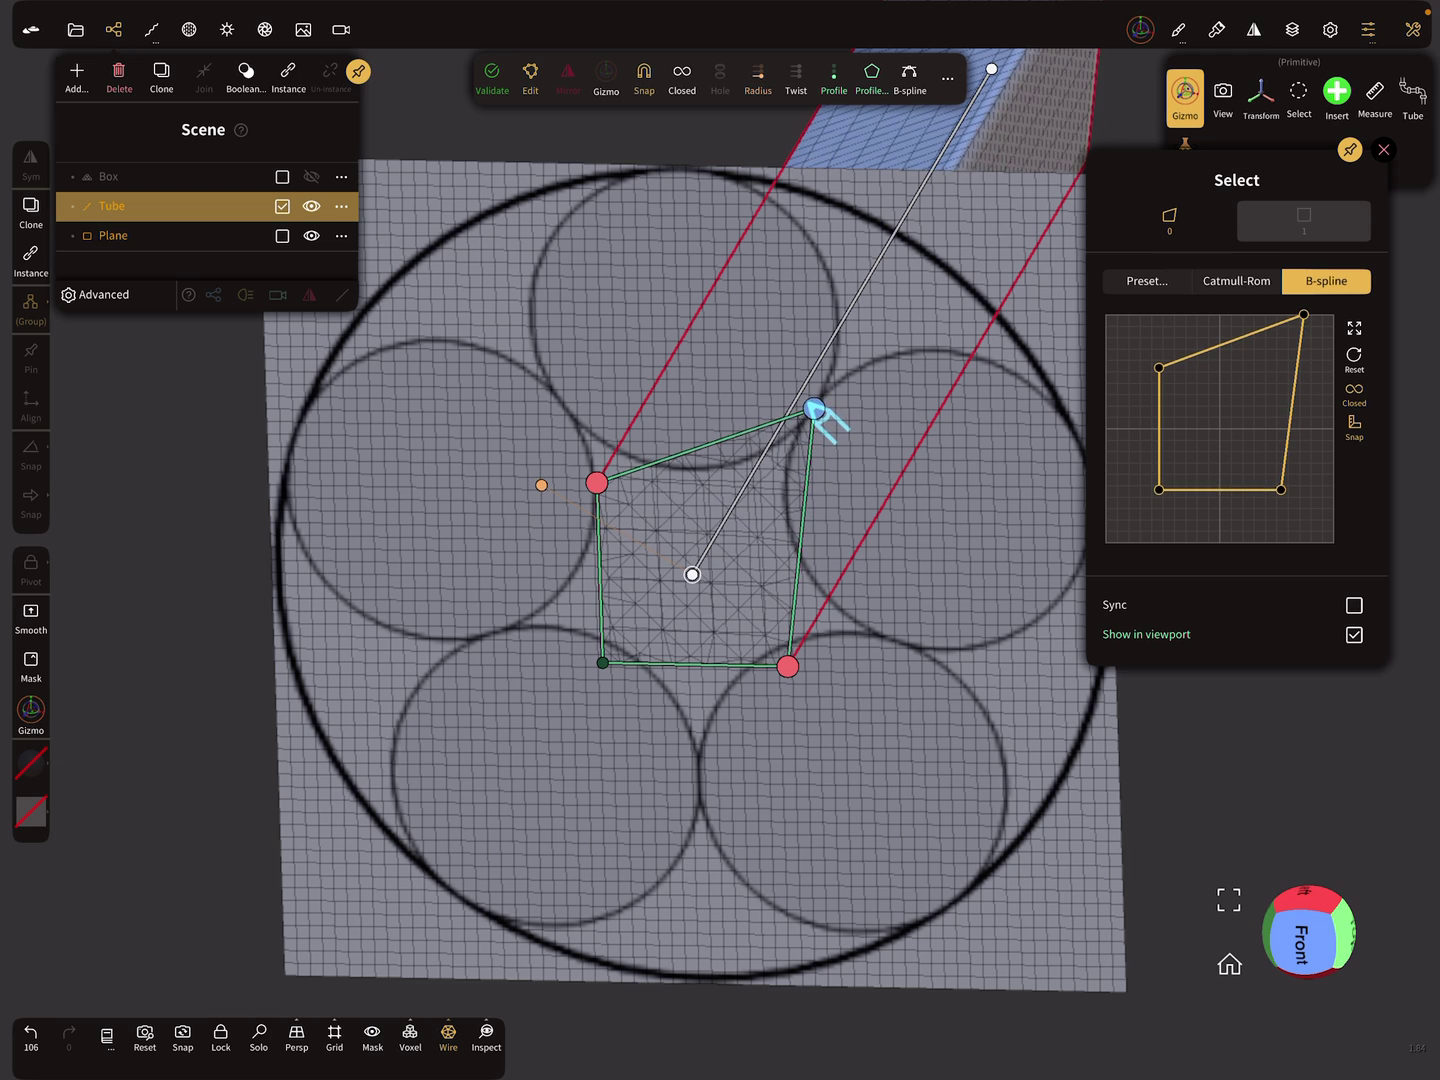
left_click_drag(598, 483, 554, 394)
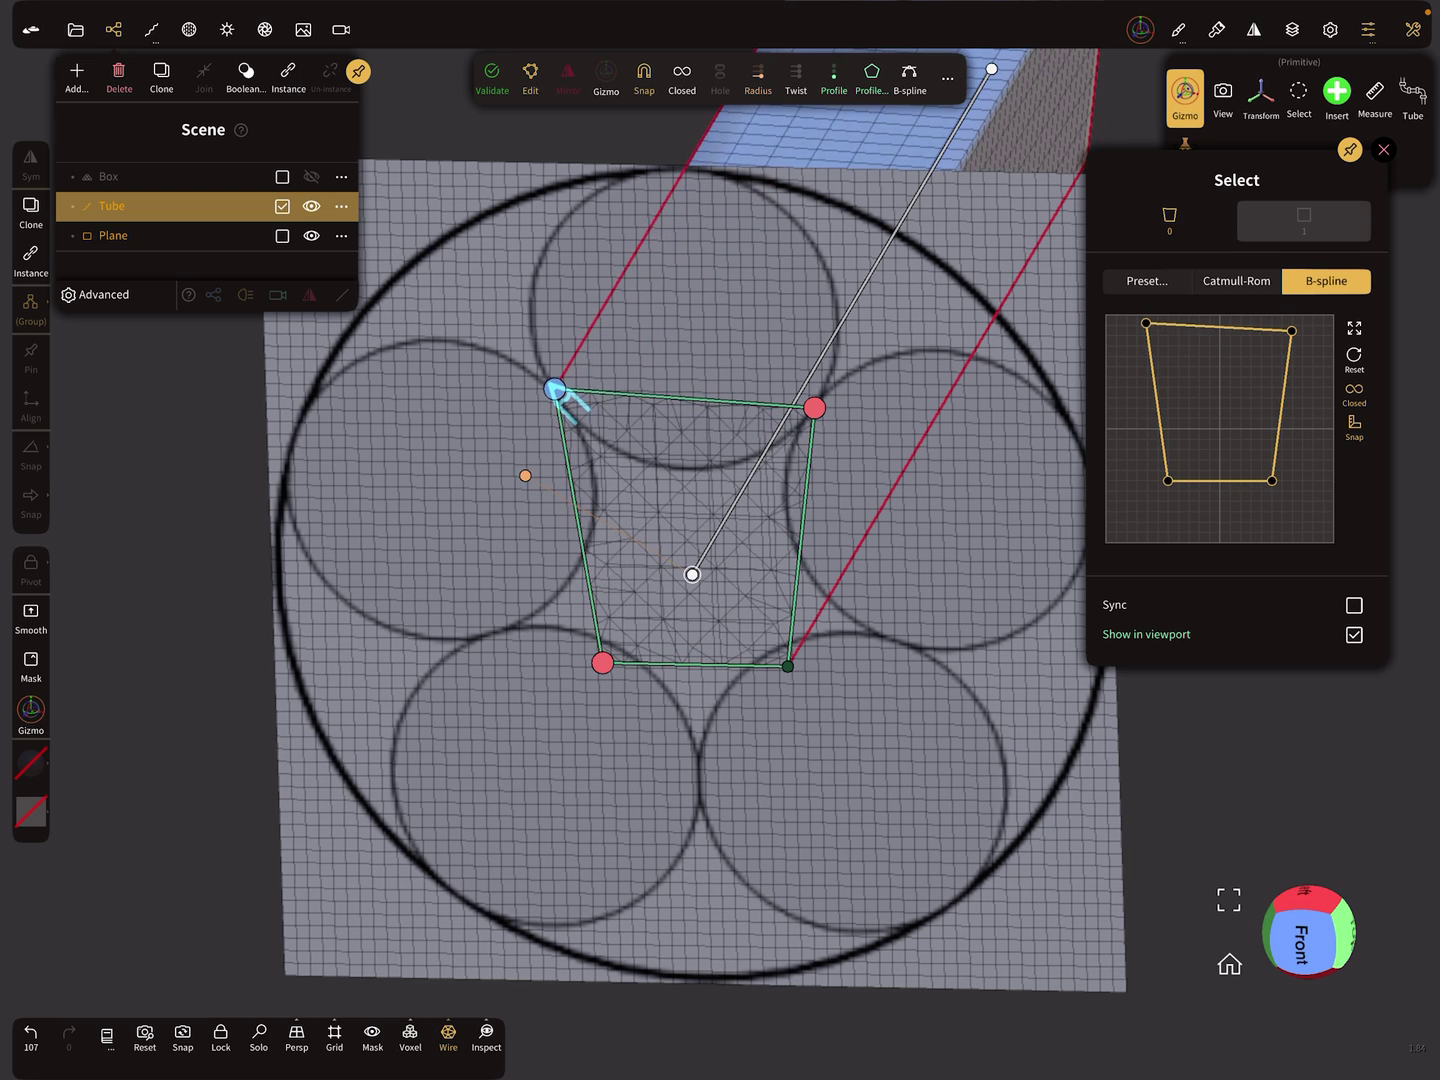
left_click_drag(788, 666, 902, 643)
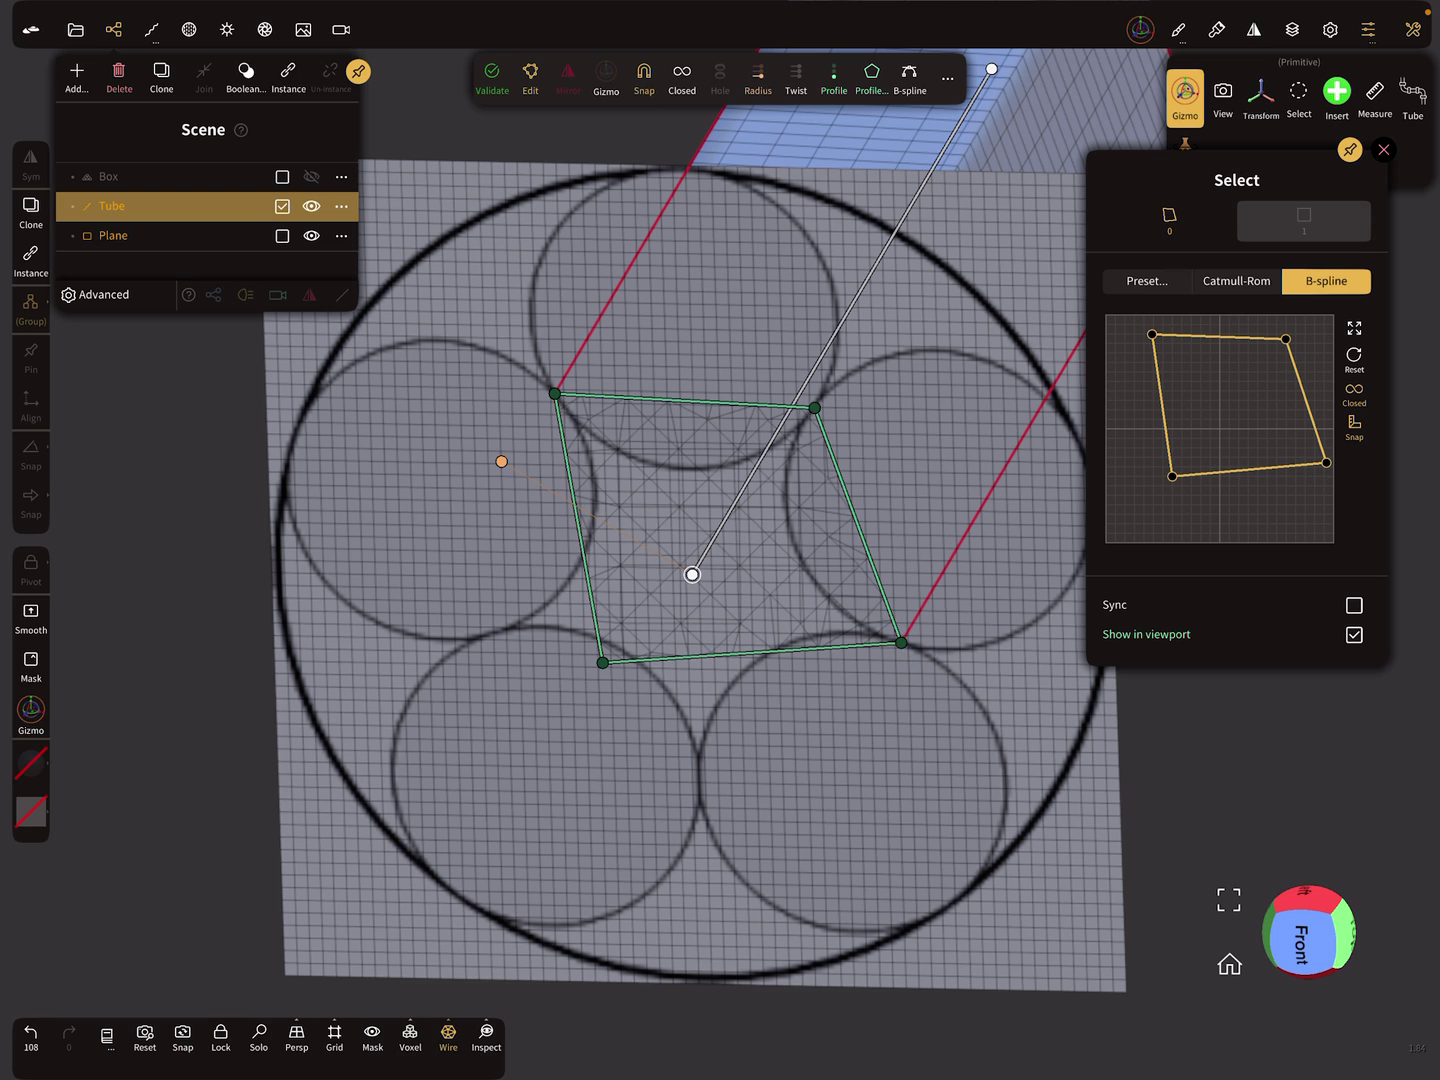
mouse_move(603, 663)
left_mouse_down()
mouse_move(701, 755)
mouse_move(698, 785)
left_mouse_up()
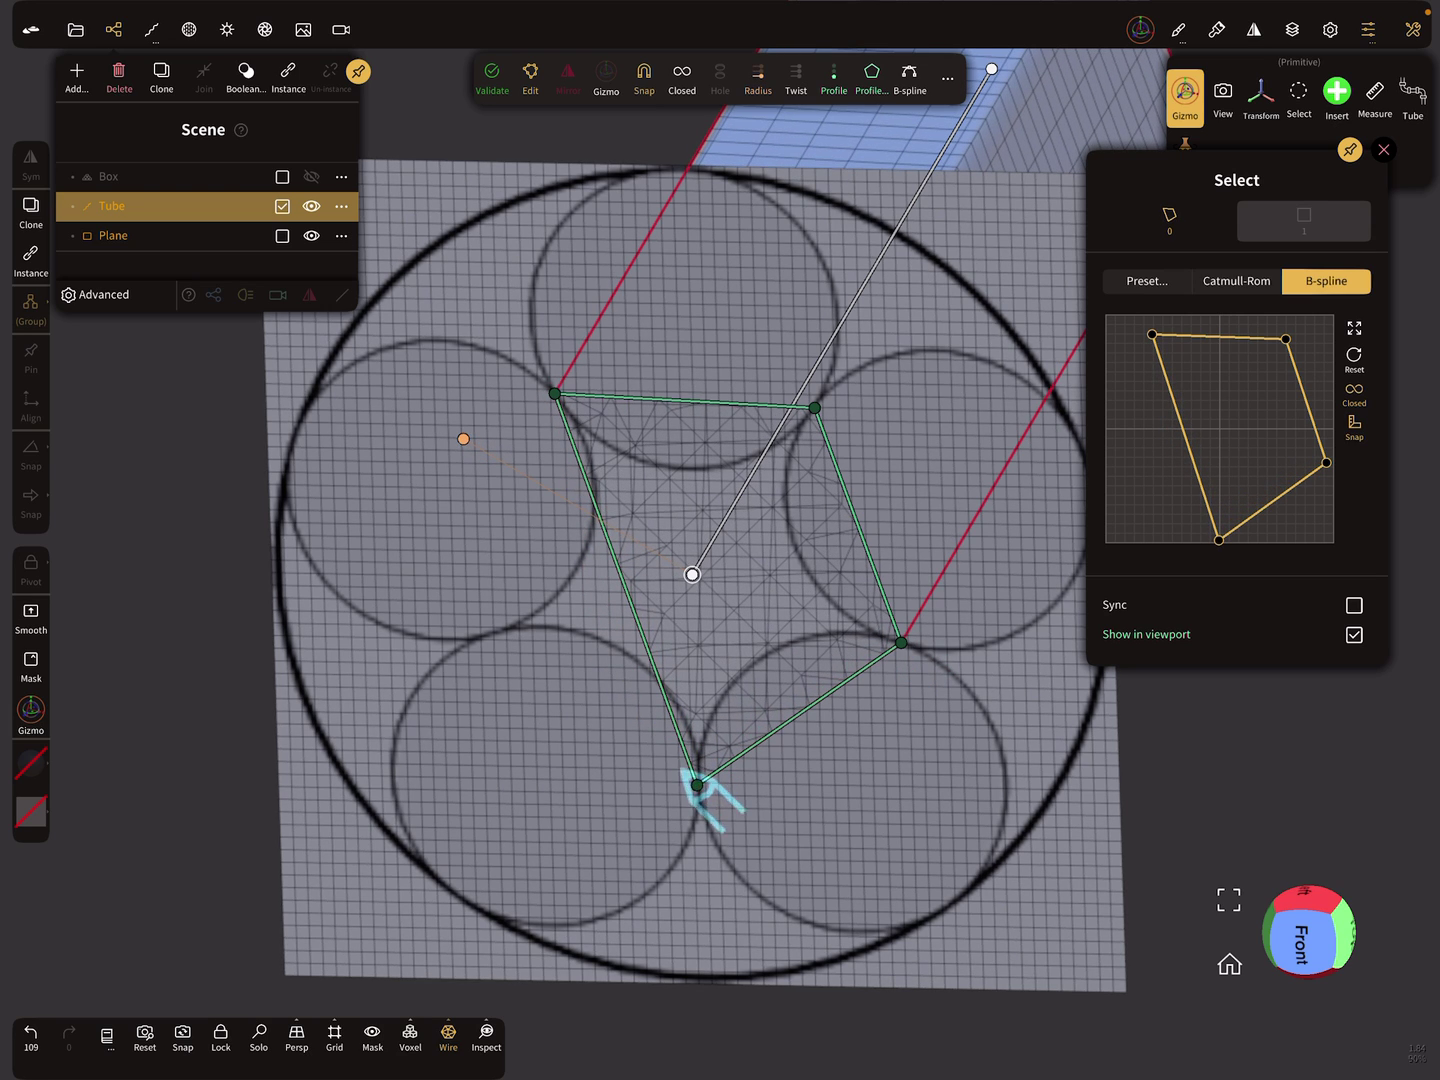
left_click_drag(625, 588, 492, 635)
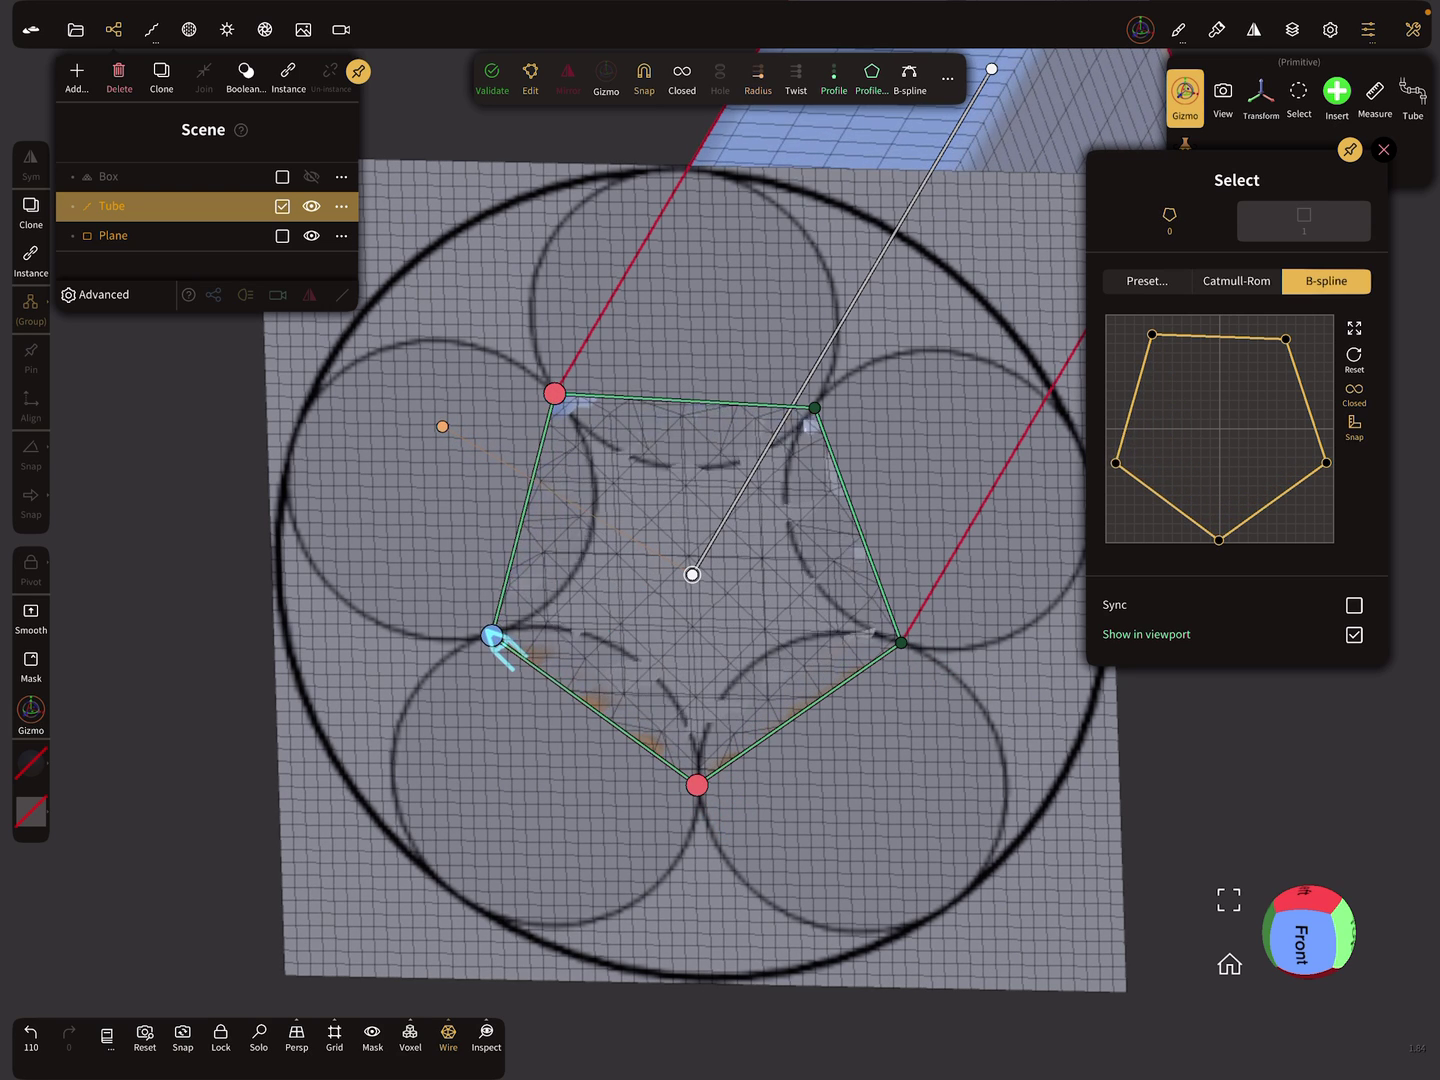
left_click_drag(814, 407, 813, 404)
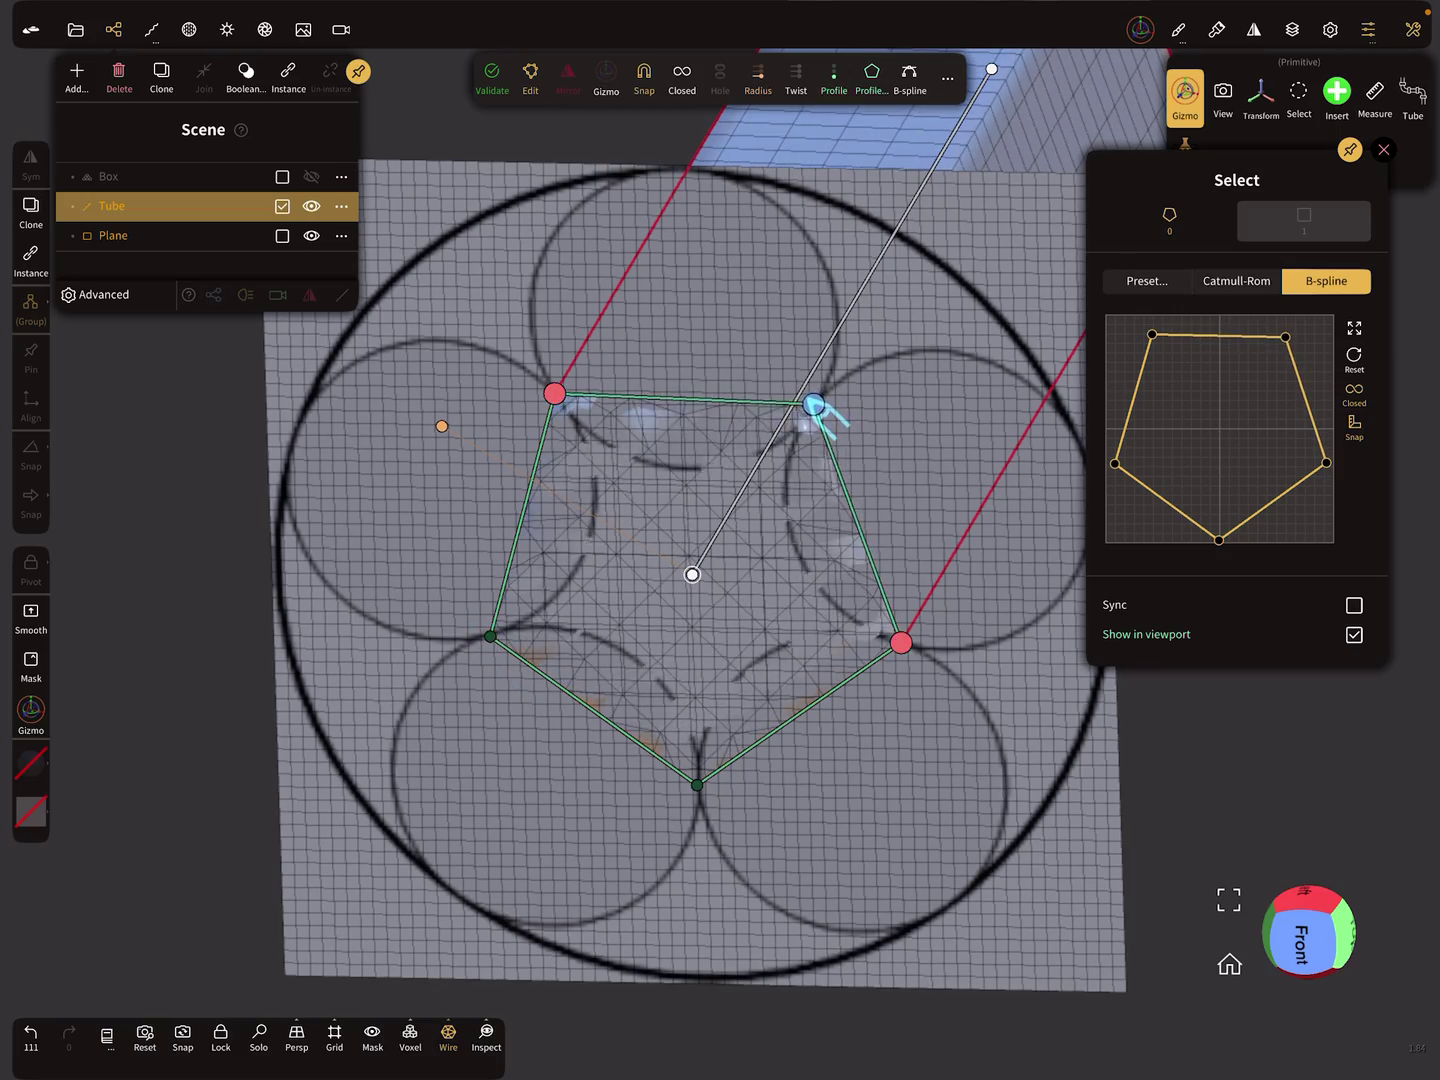
mouse_move(1110, 746)
left_mouse_down()
mouse_move(947, 689)
mouse_move(987, 611)
mouse_move(1013, 642)
mouse_move(1035, 617)
mouse_move(969, 658)
left_mouse_up()
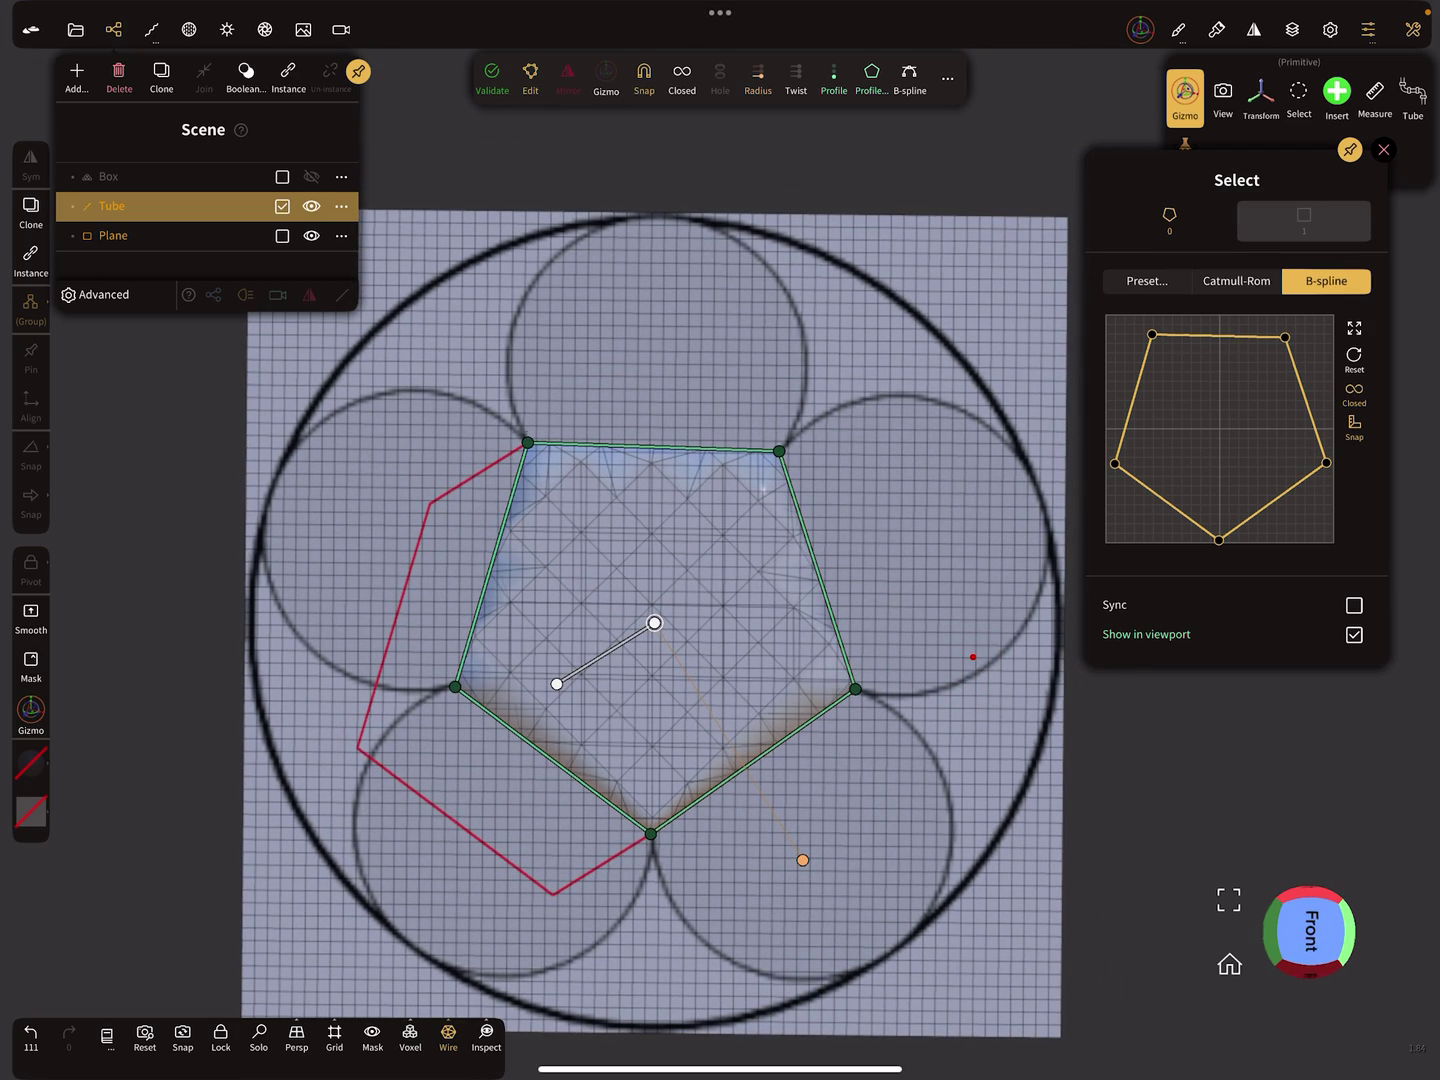
Add top, right, lower-right, lower-left and left points to make a five-pointed star, rounding the left tip.
left_click_drag(653, 447, 658, 216)
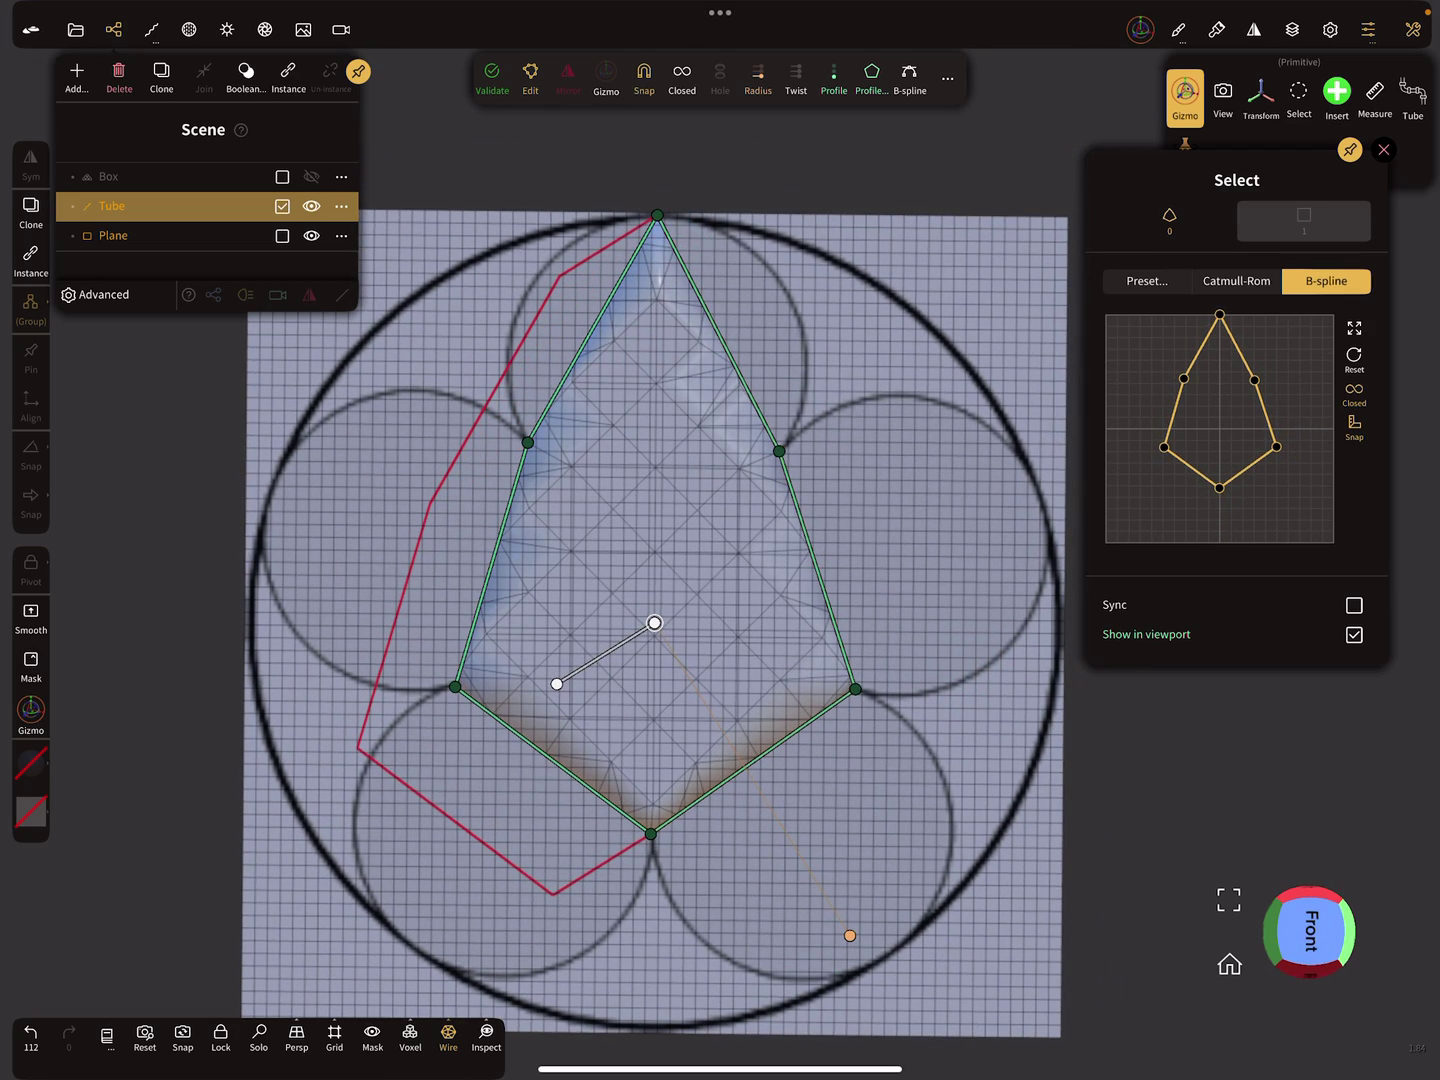
left_click_drag(818, 569, 1044, 496)
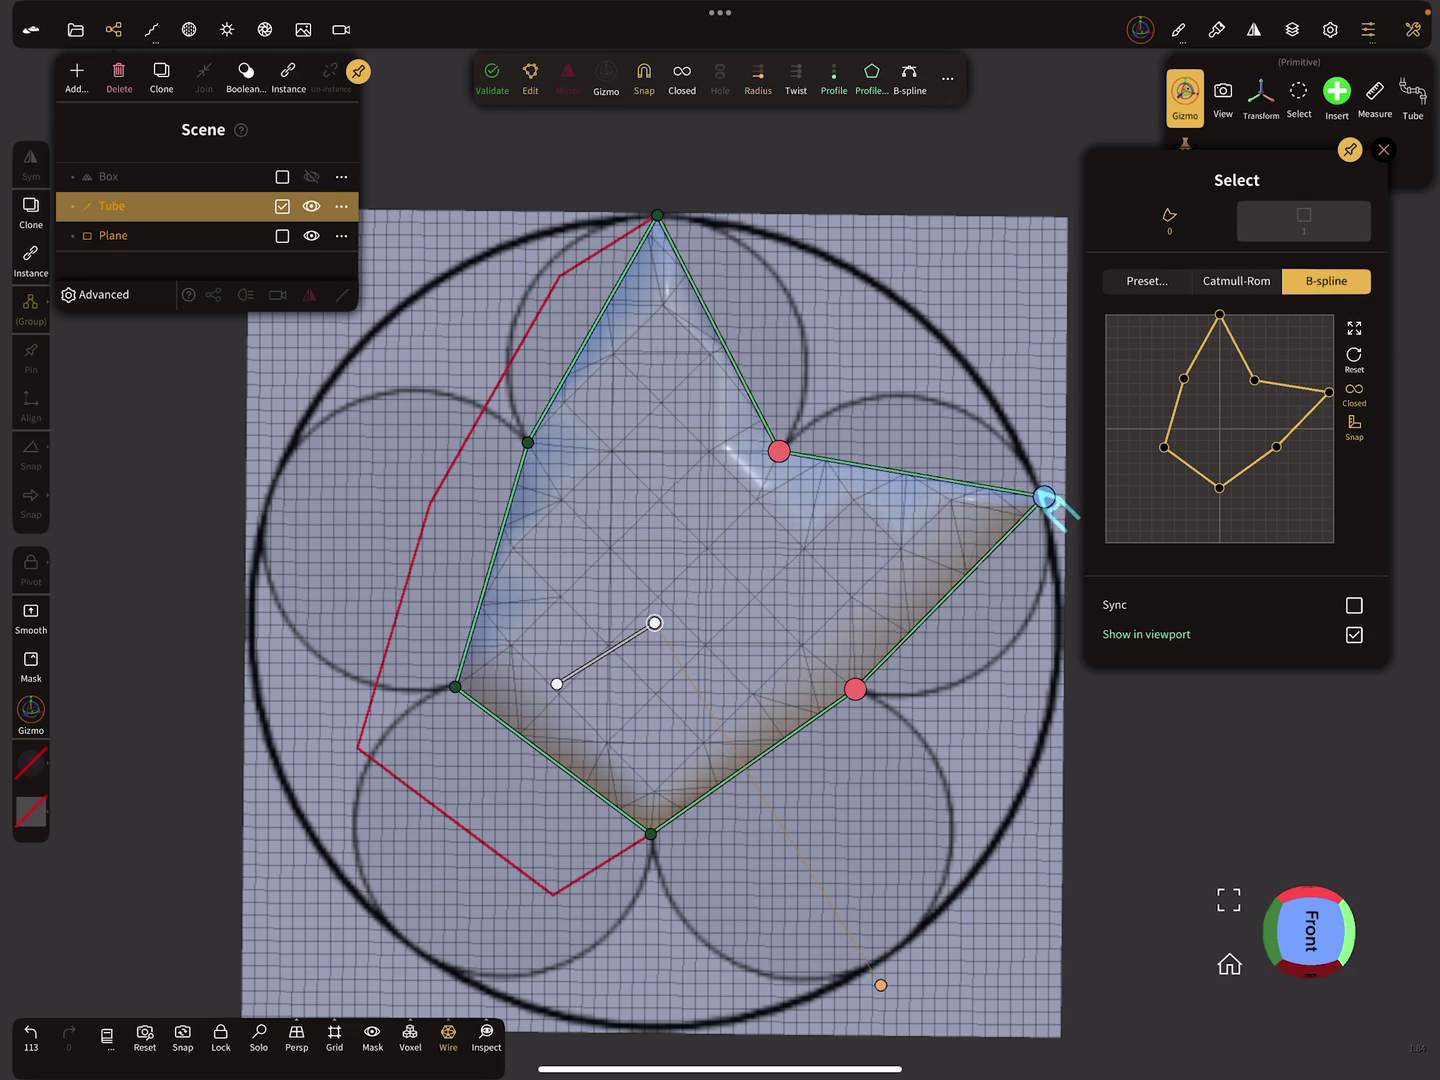
left_click_drag(772, 751, 879, 965)
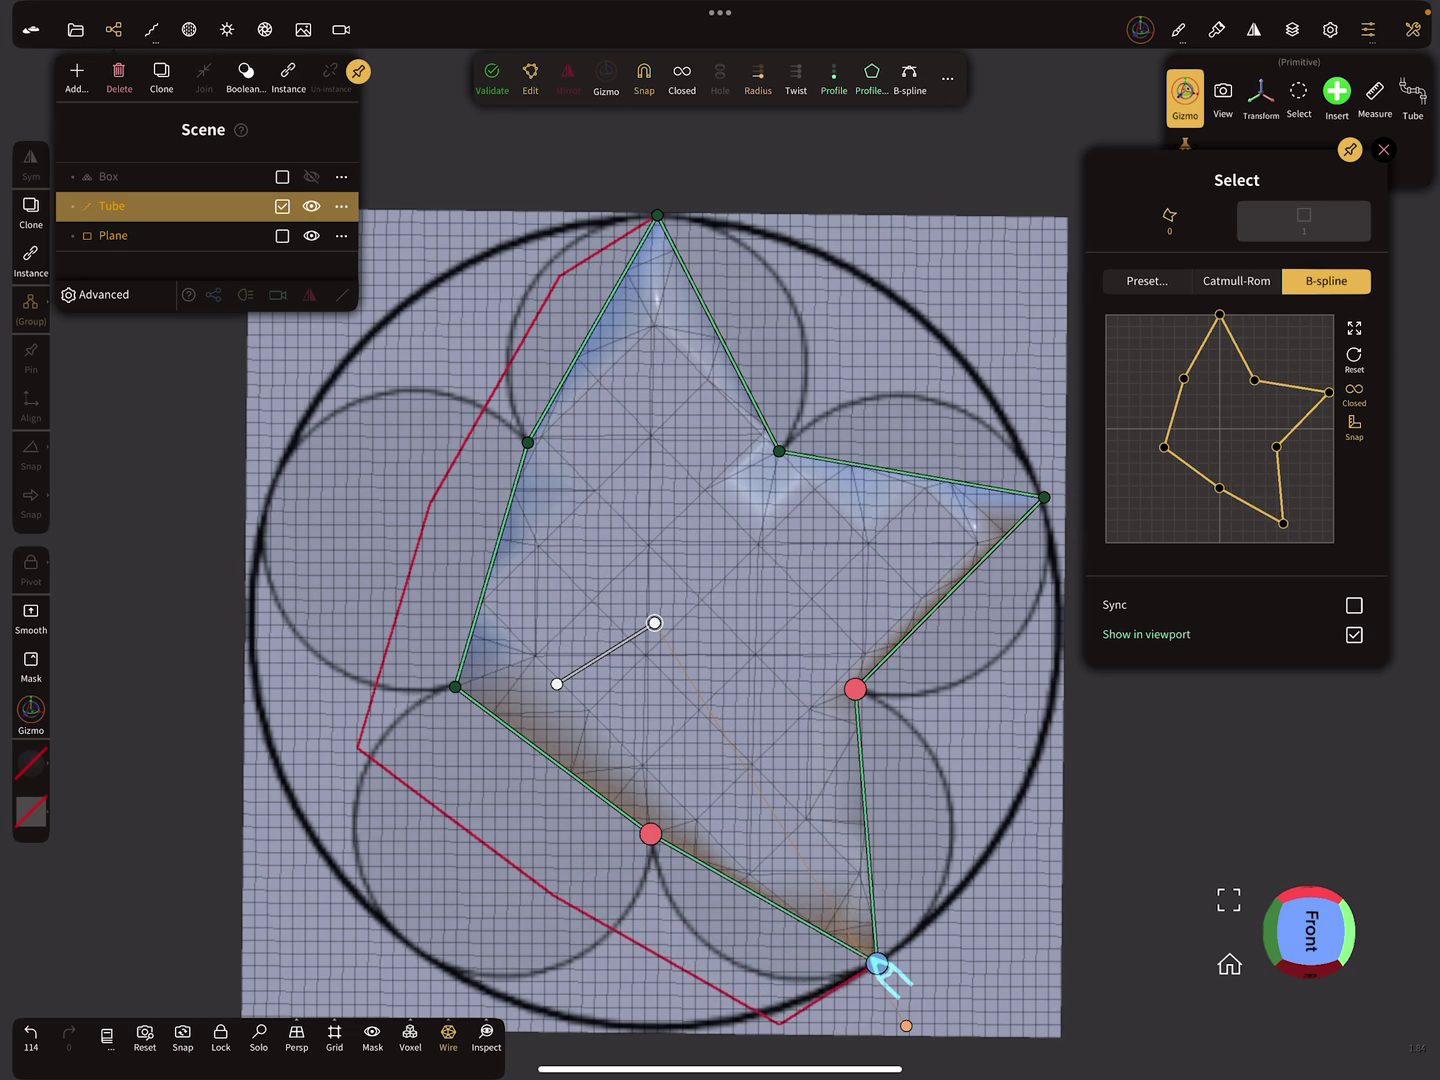
left_click_drag(552, 761, 405, 943)
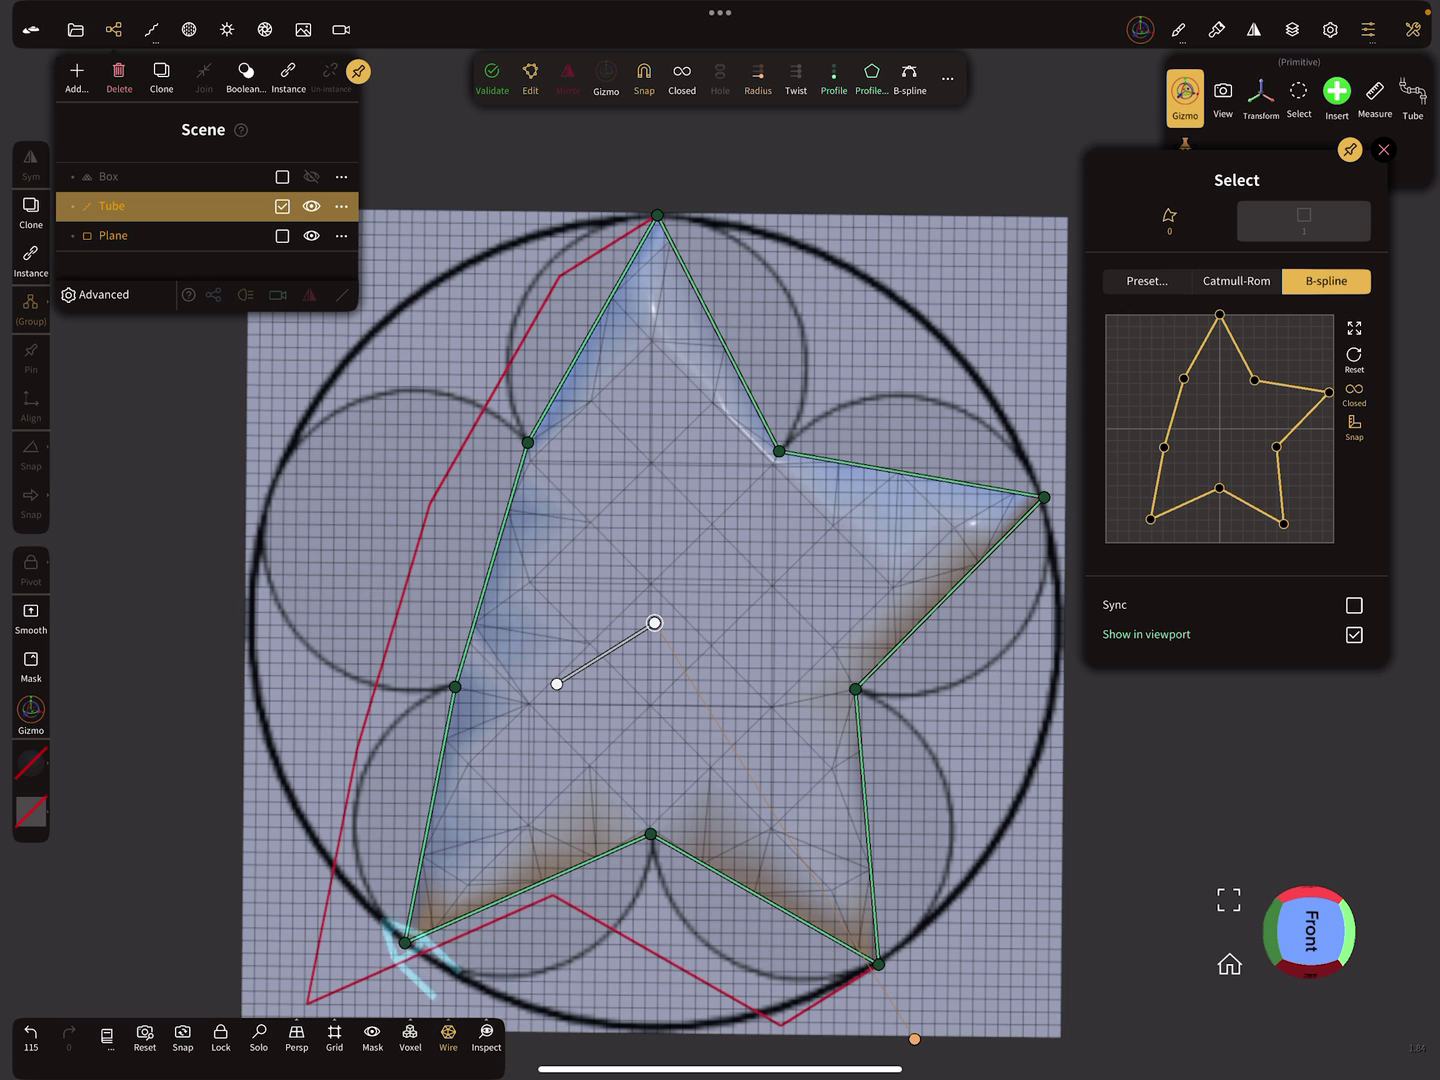
left_click_drag(491, 563, 272, 482)
left_click(272, 481)
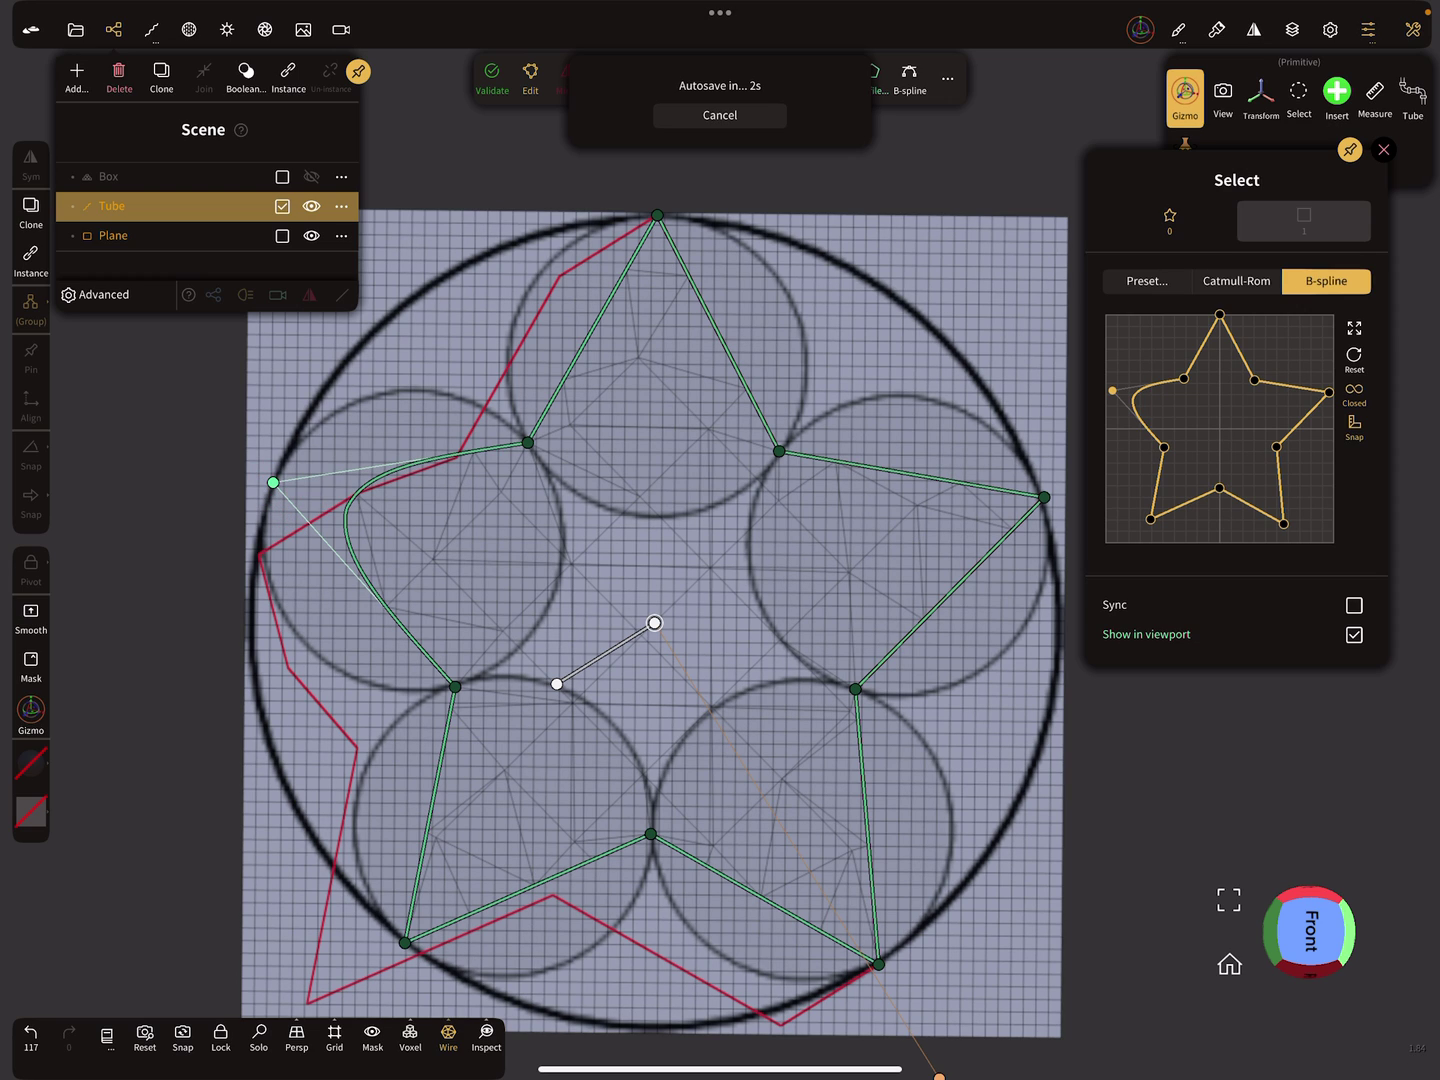
Switch to smooth interpolation and curve the left and upper-left star edges with added, smoothed points.
left_click(1236, 280)
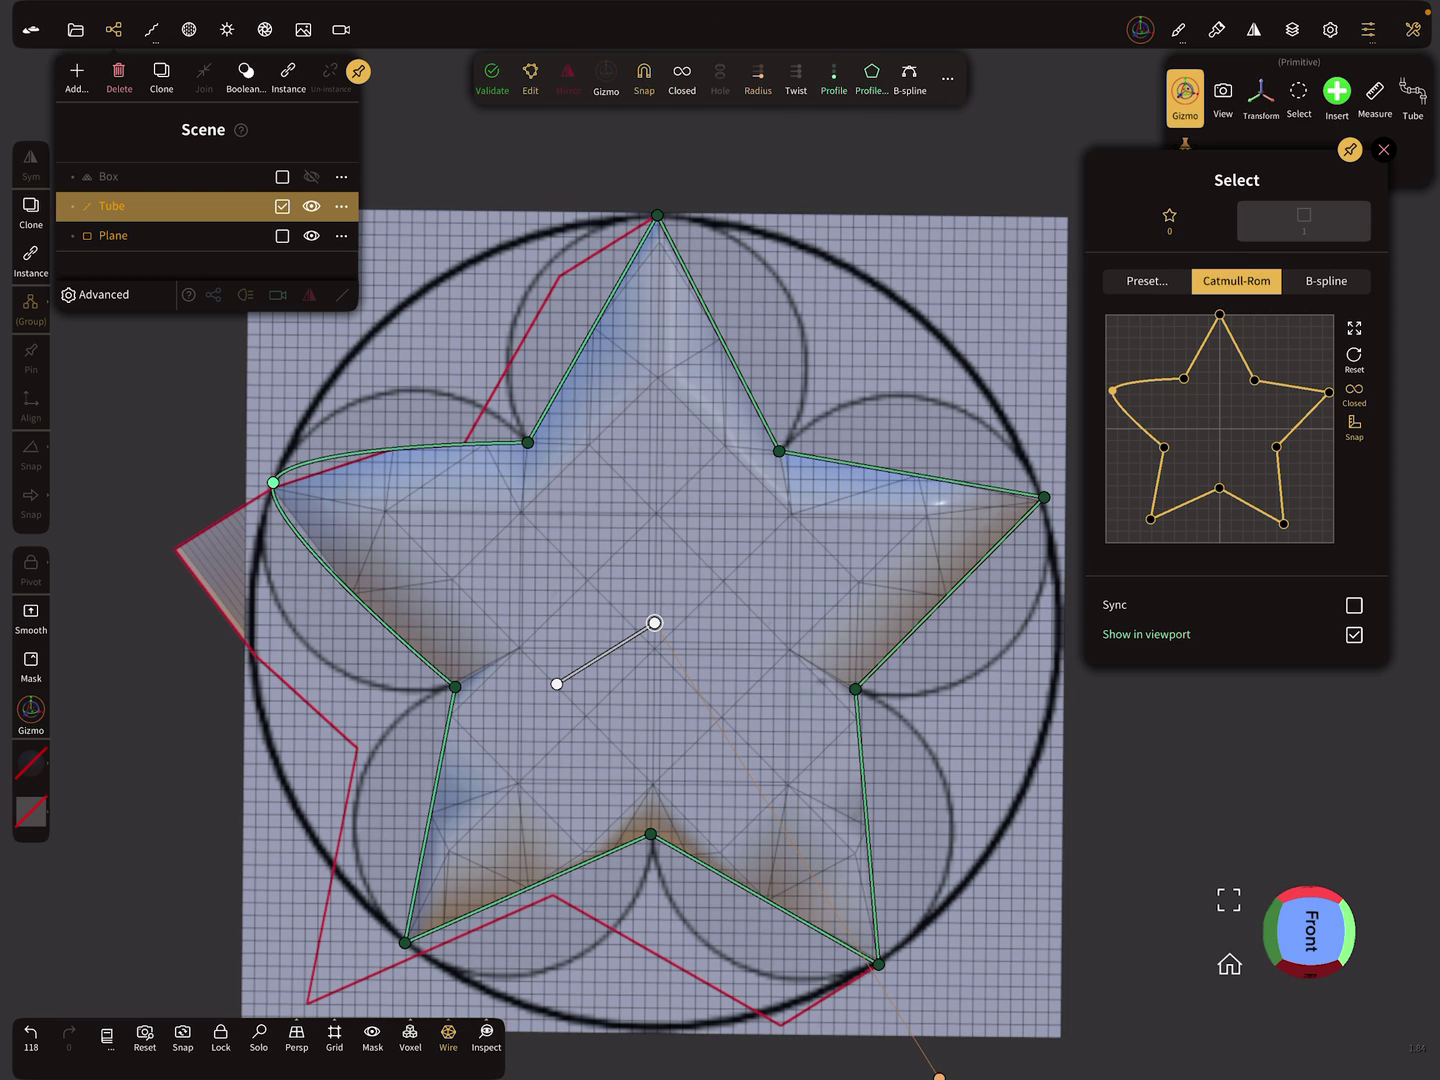
left_click_drag(400, 447, 399, 391)
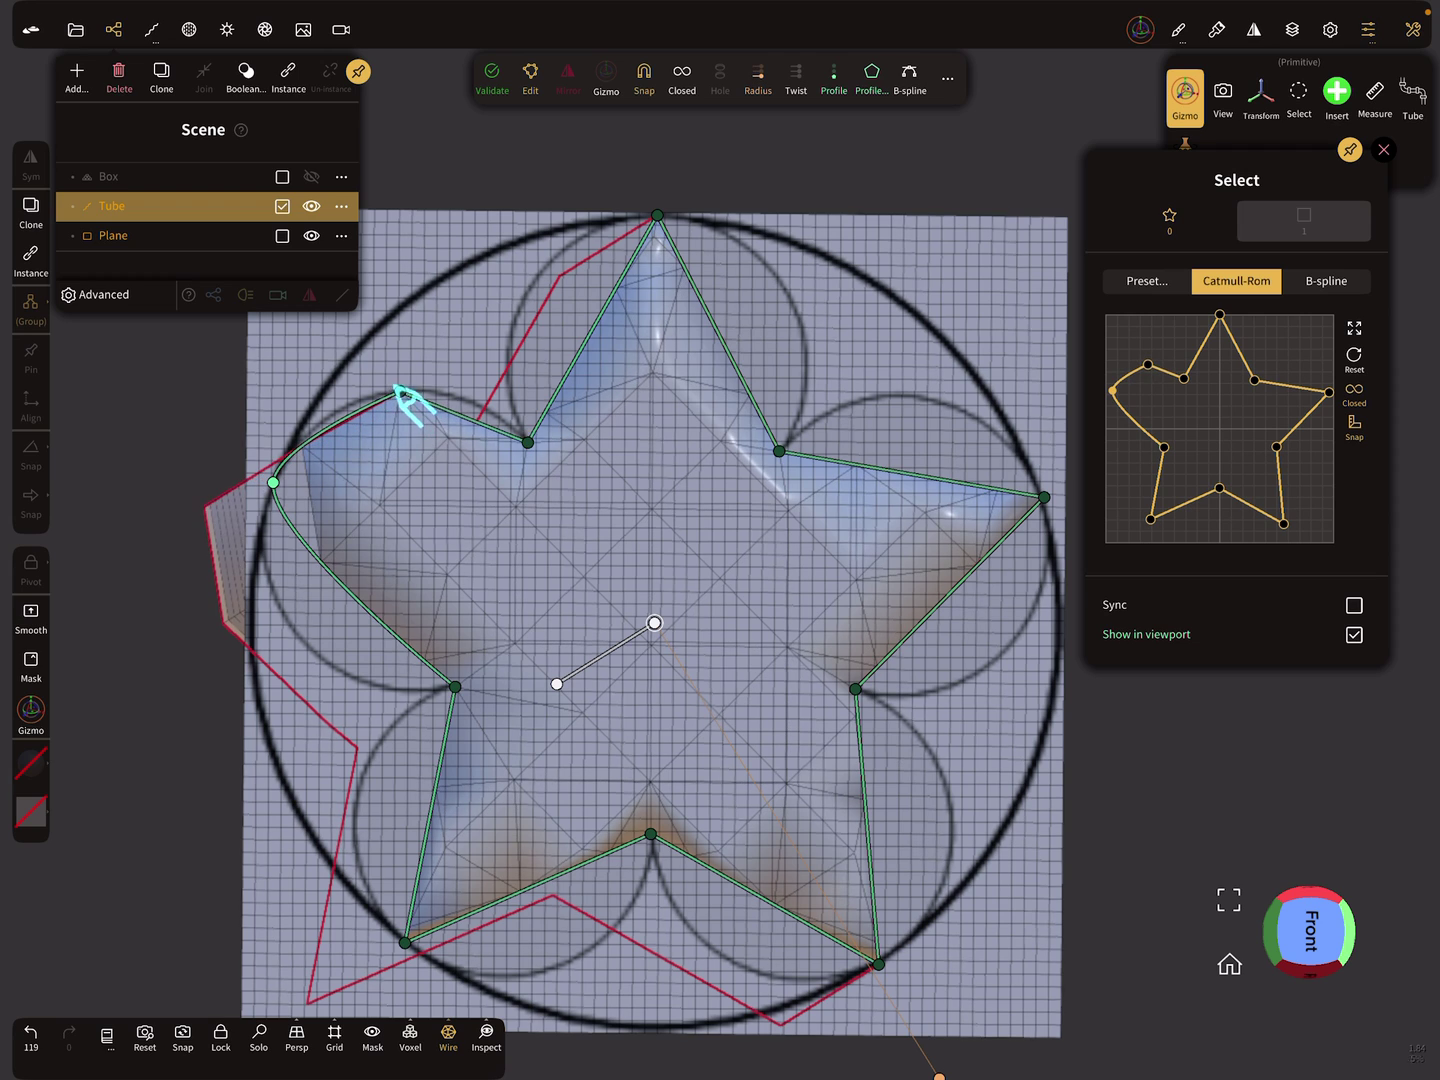
left_click(400, 389)
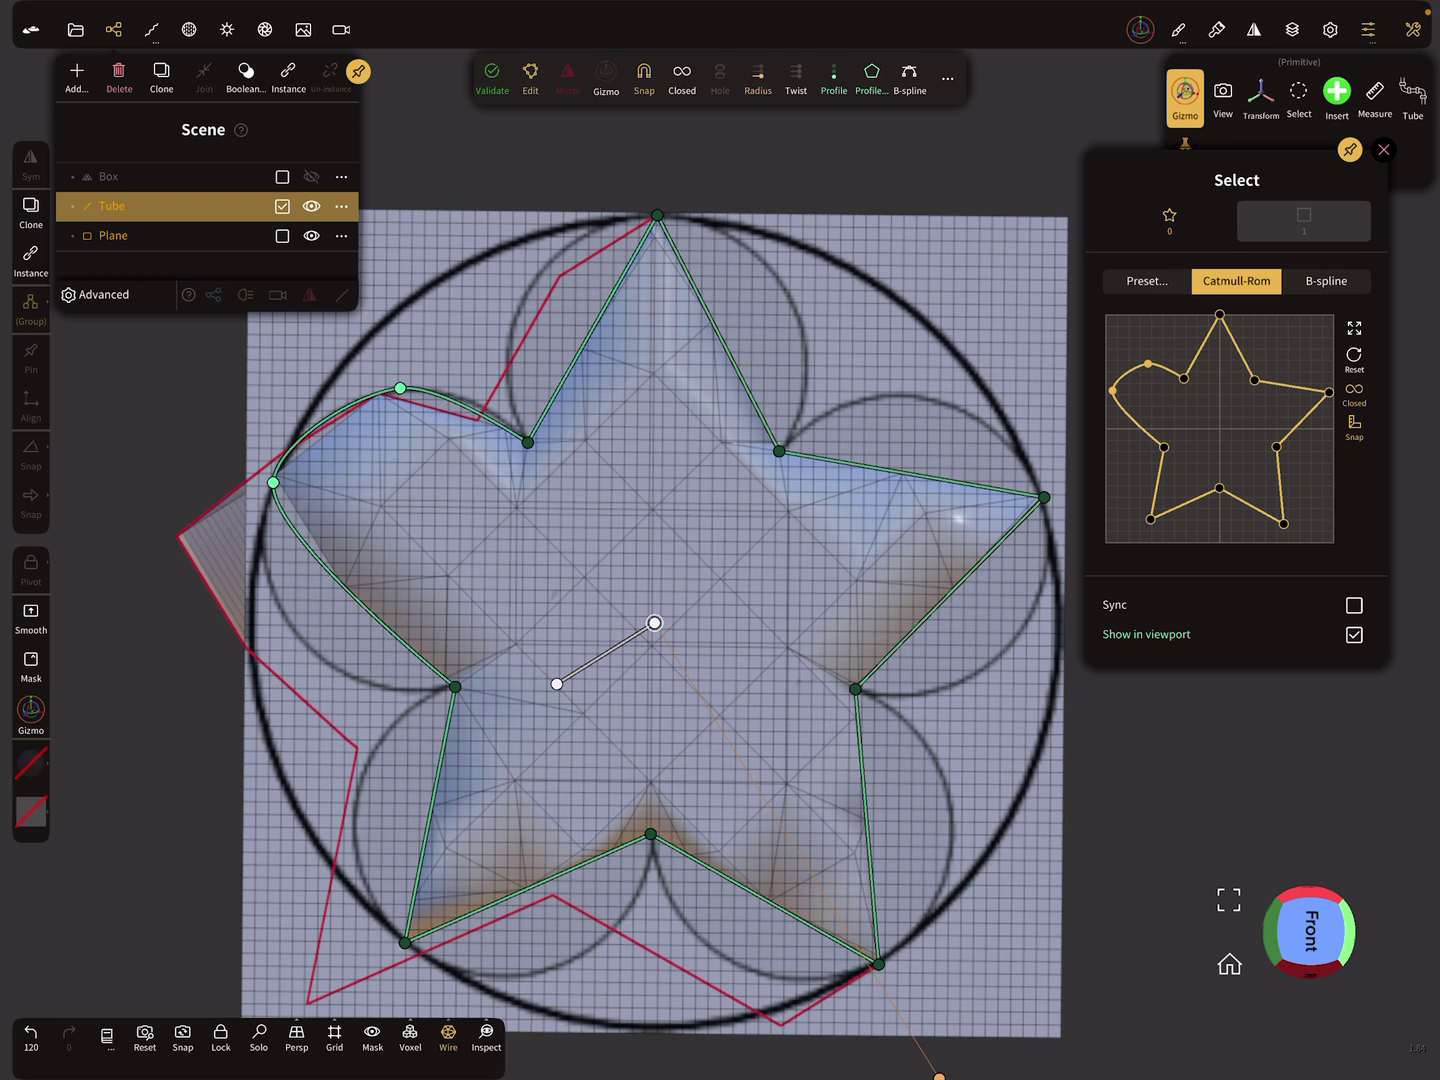
left_click(361, 611)
left_click_drag(360, 611, 317, 650)
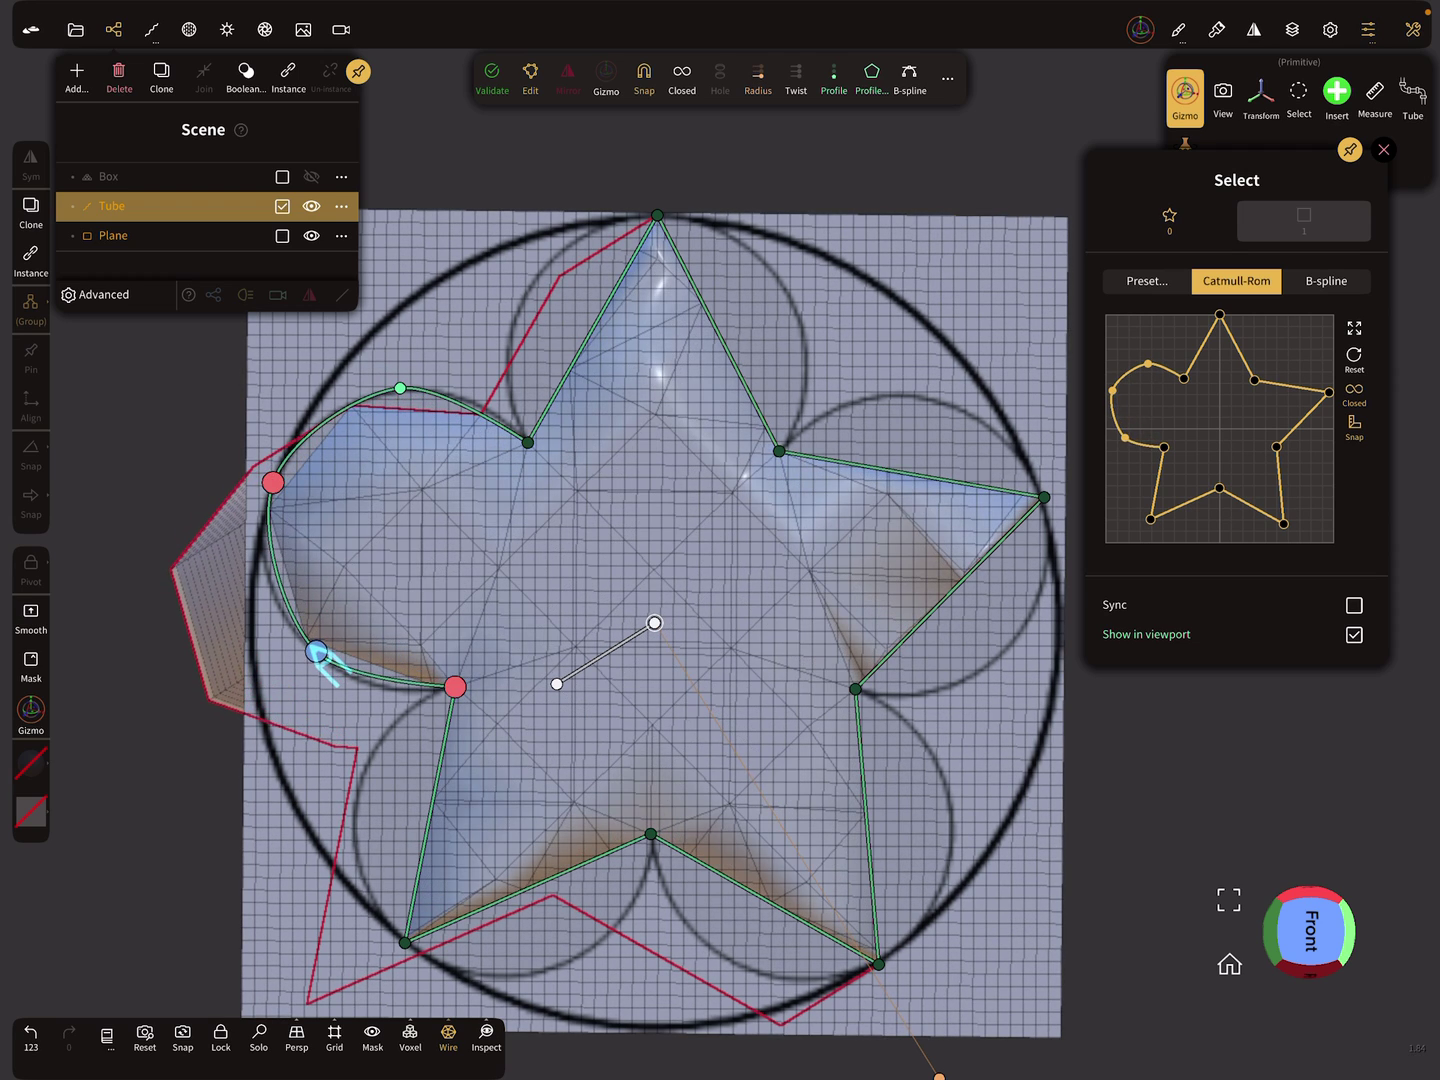
left_click(316, 653)
left_click(377, 688)
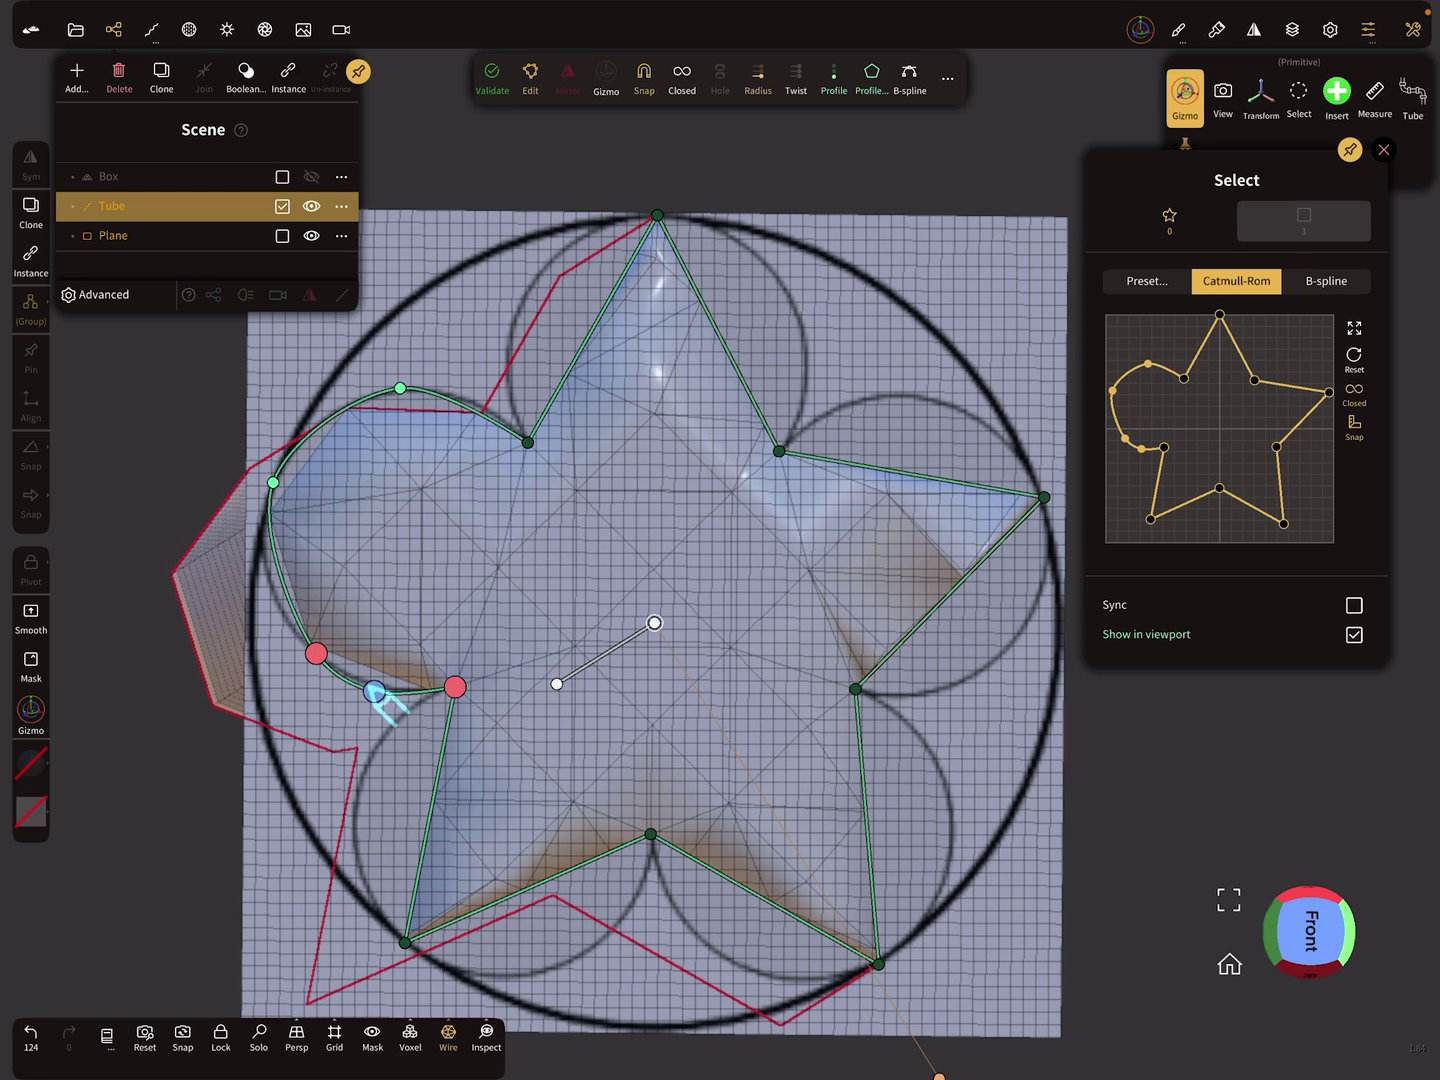
left_click(271, 578)
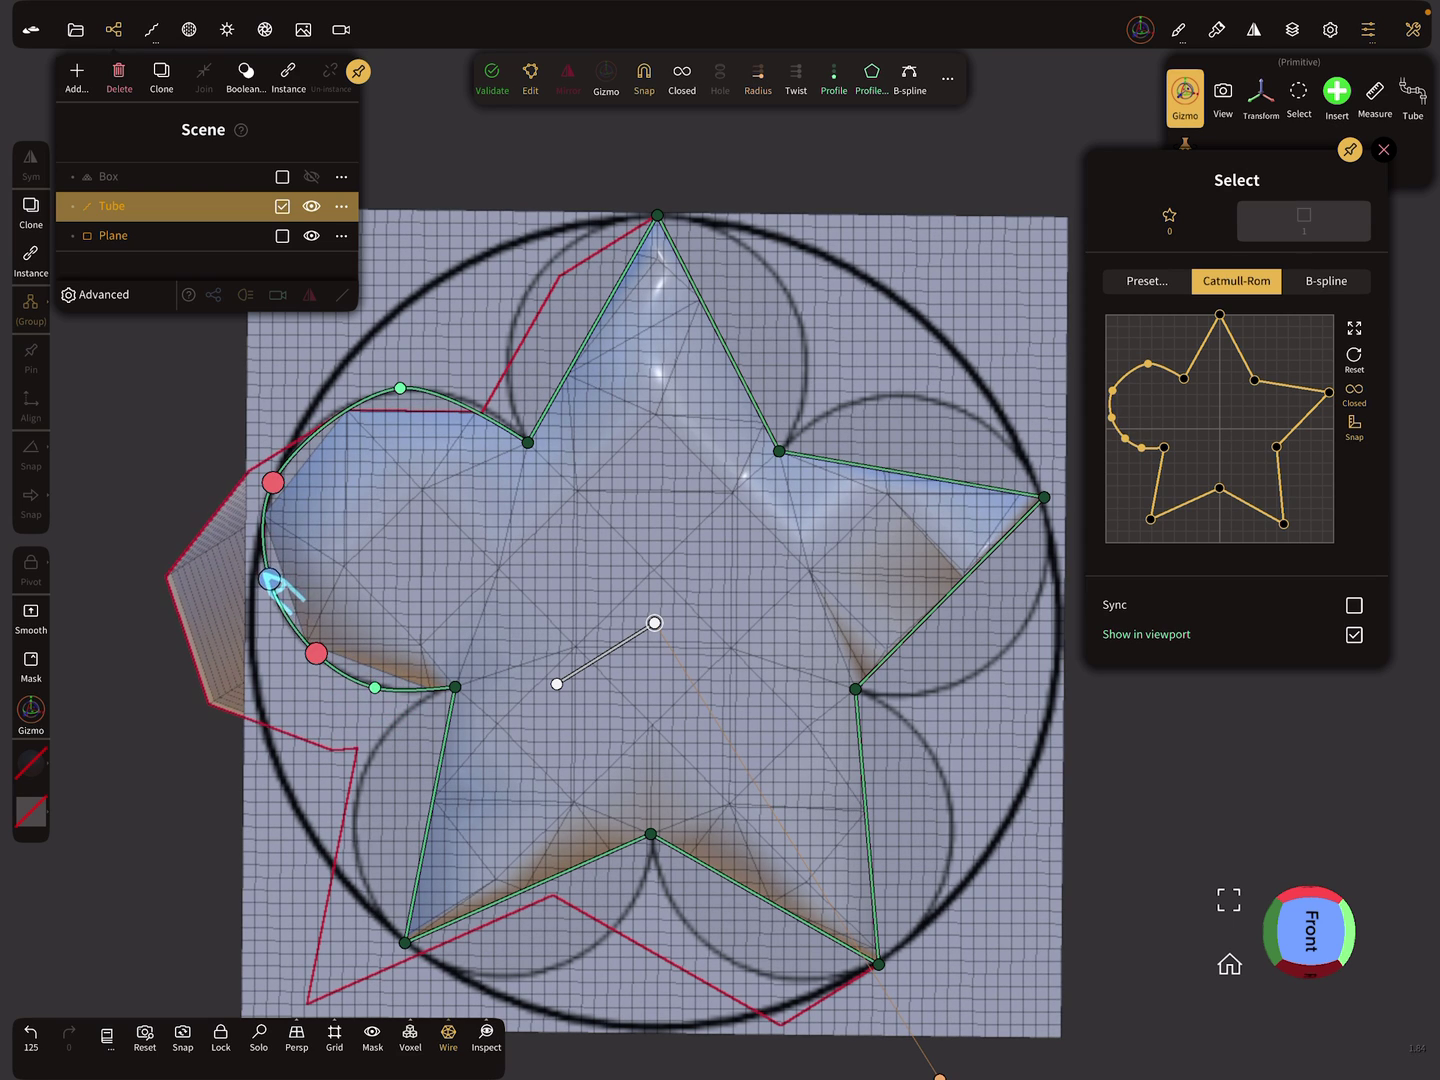
left_click(317, 426)
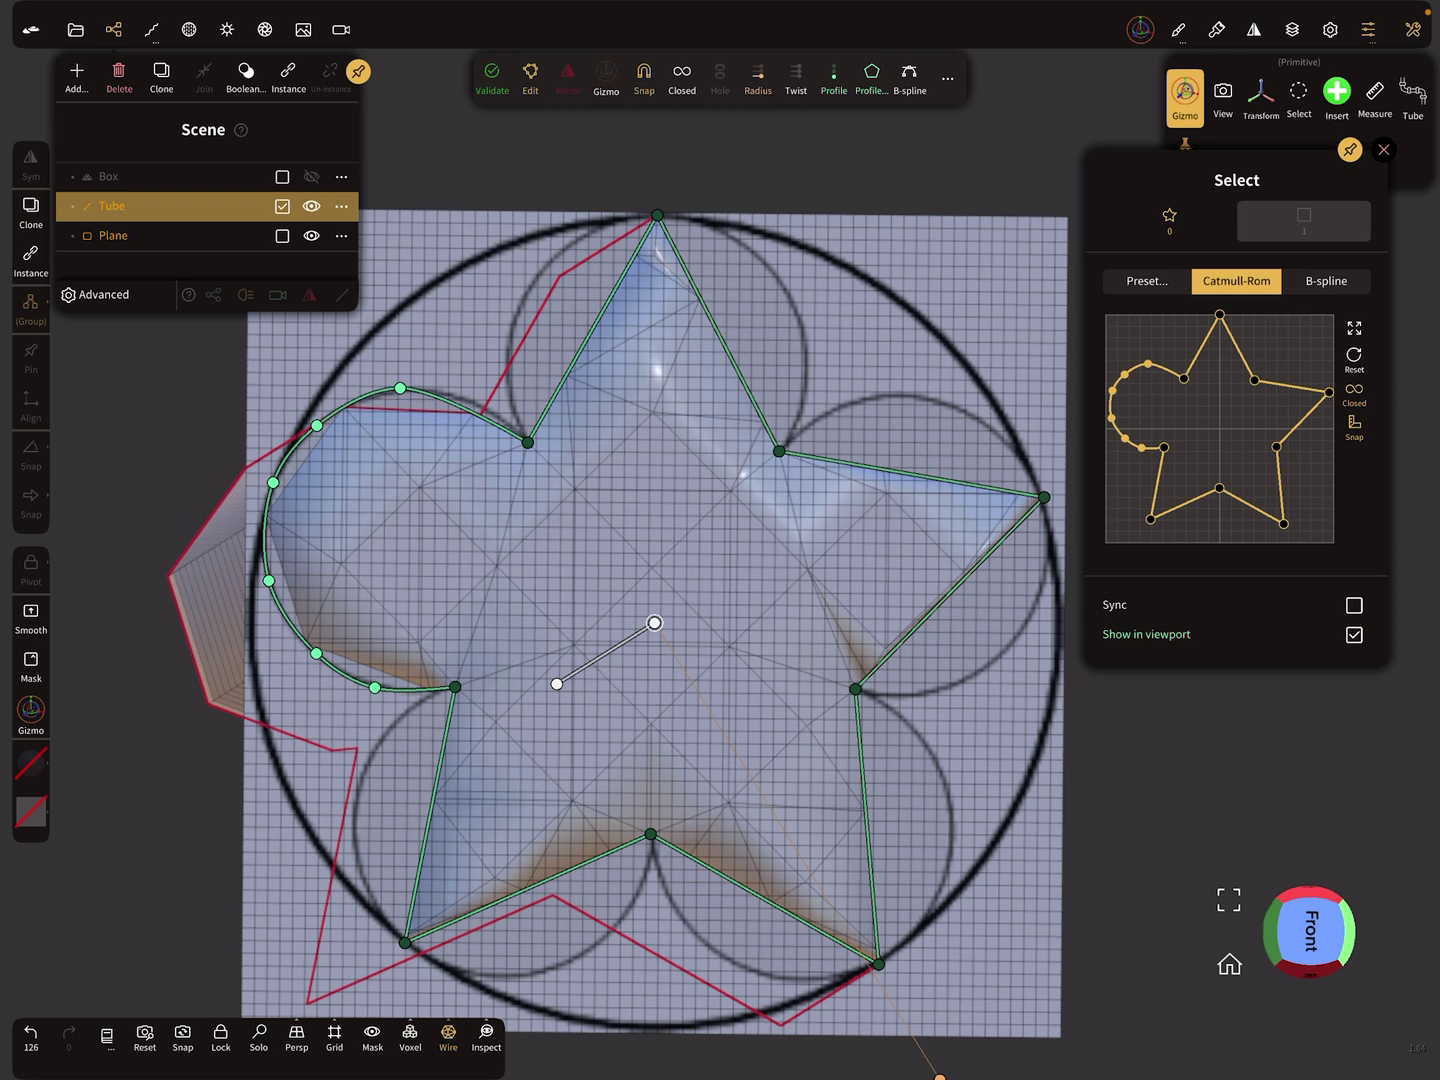
left_click(476, 400)
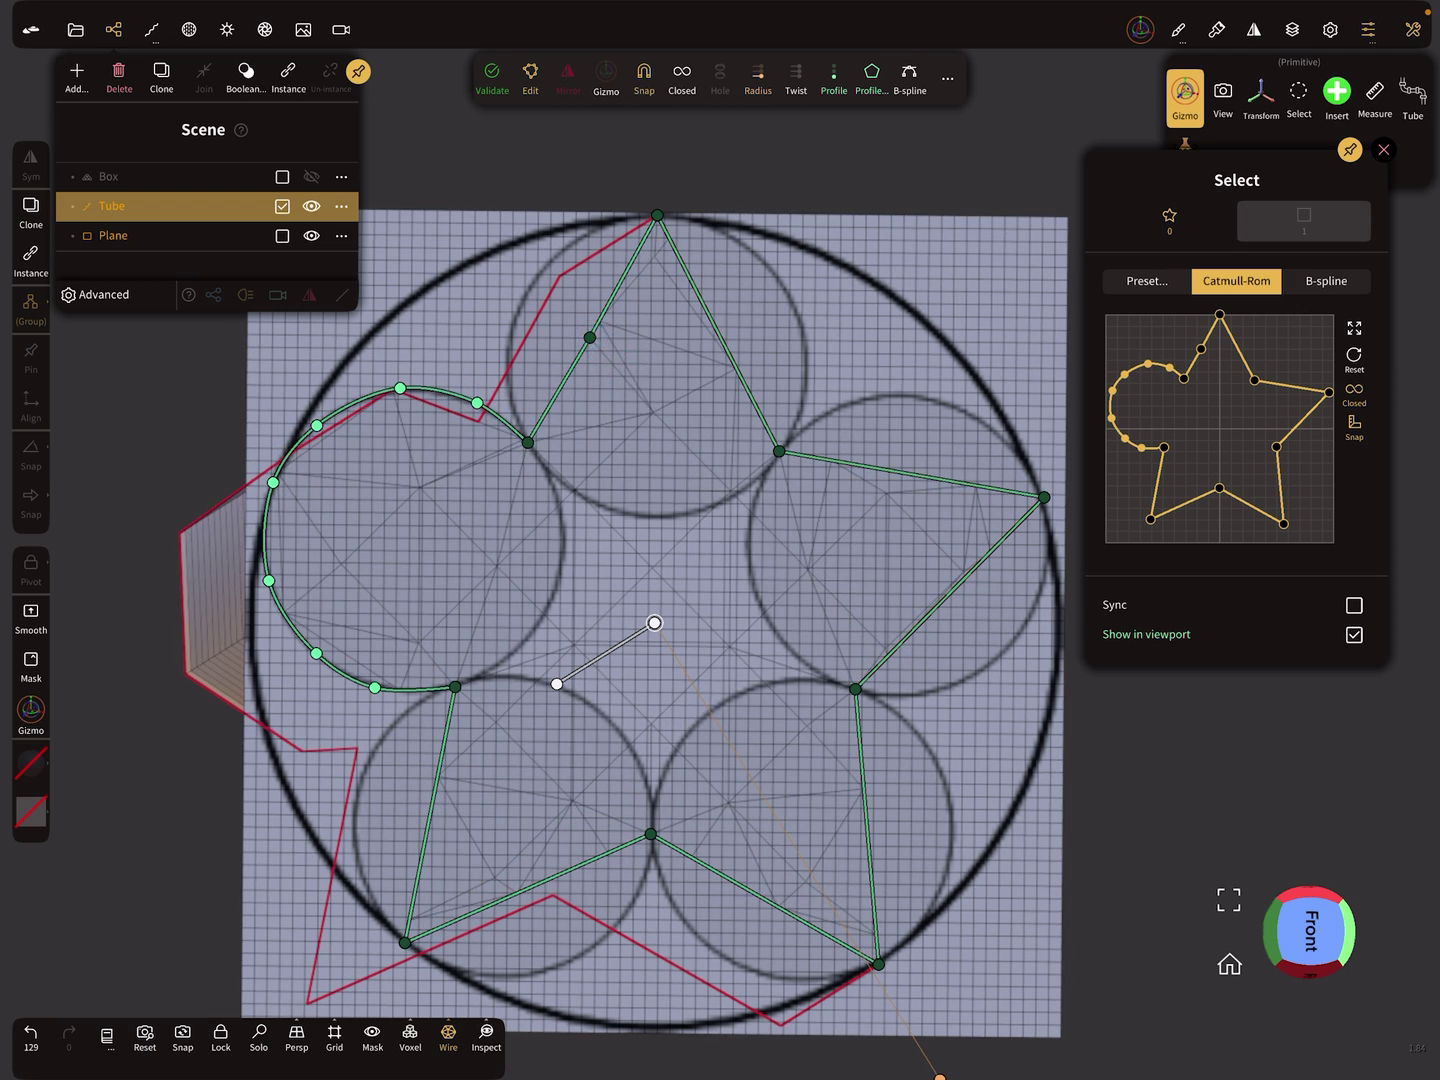
Round the top lobe's left side and apex with new points pulled onto the reference circle.
left_click(598, 344)
left_click_drag(599, 344, 520, 313)
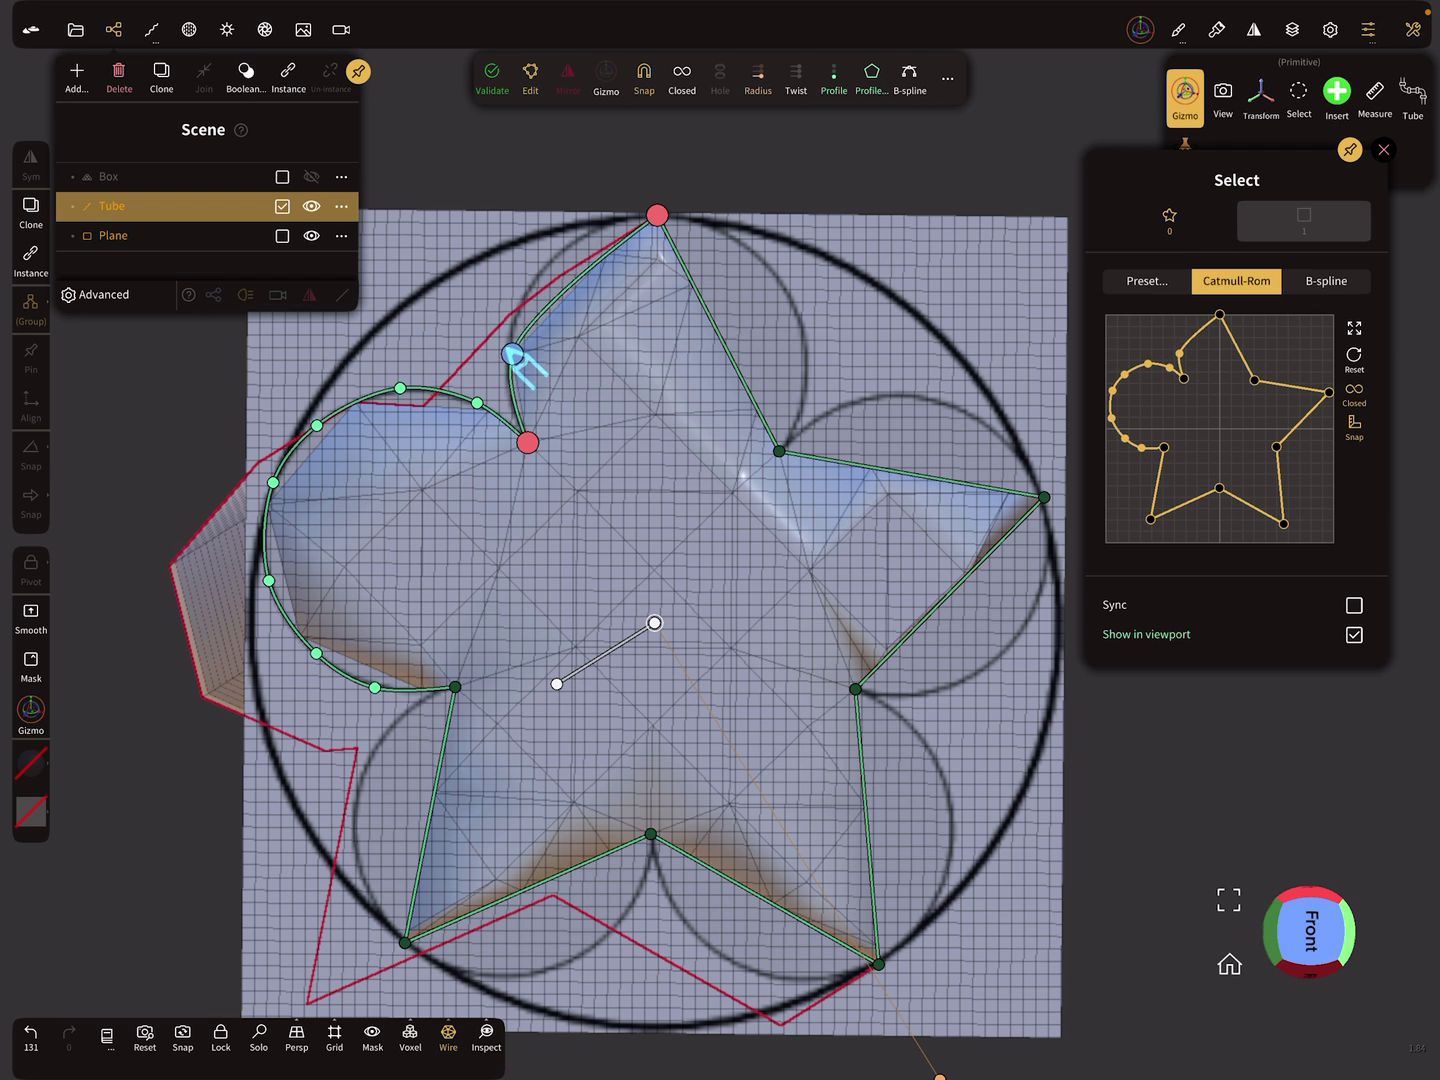
left_click(508, 357)
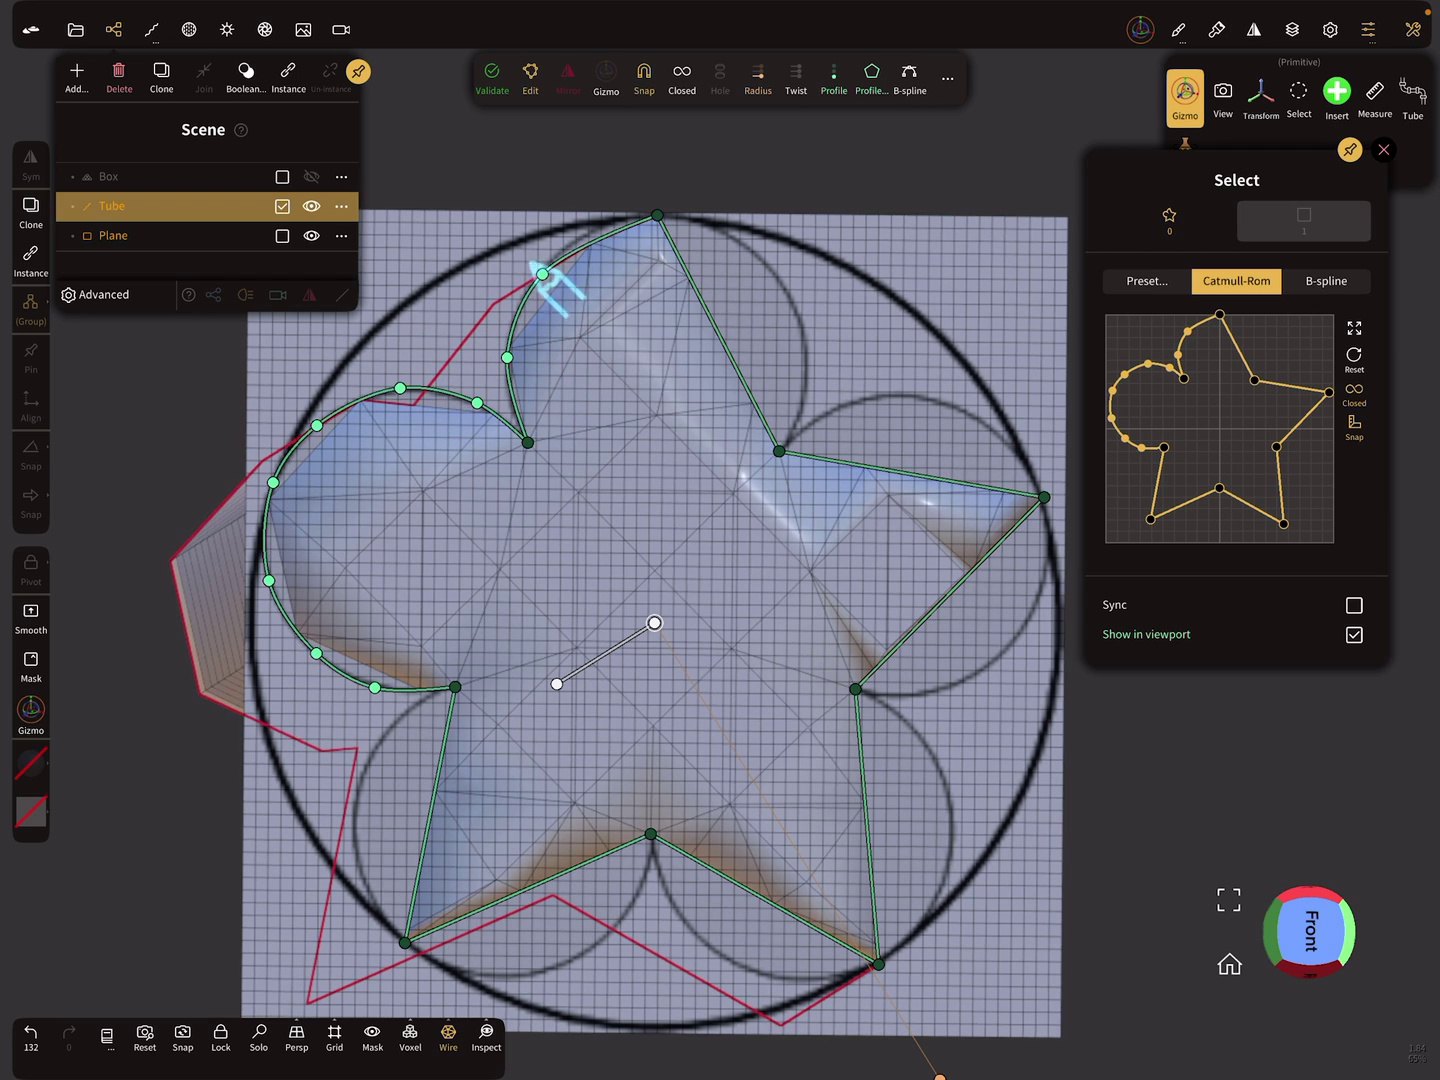
left_click(604, 227)
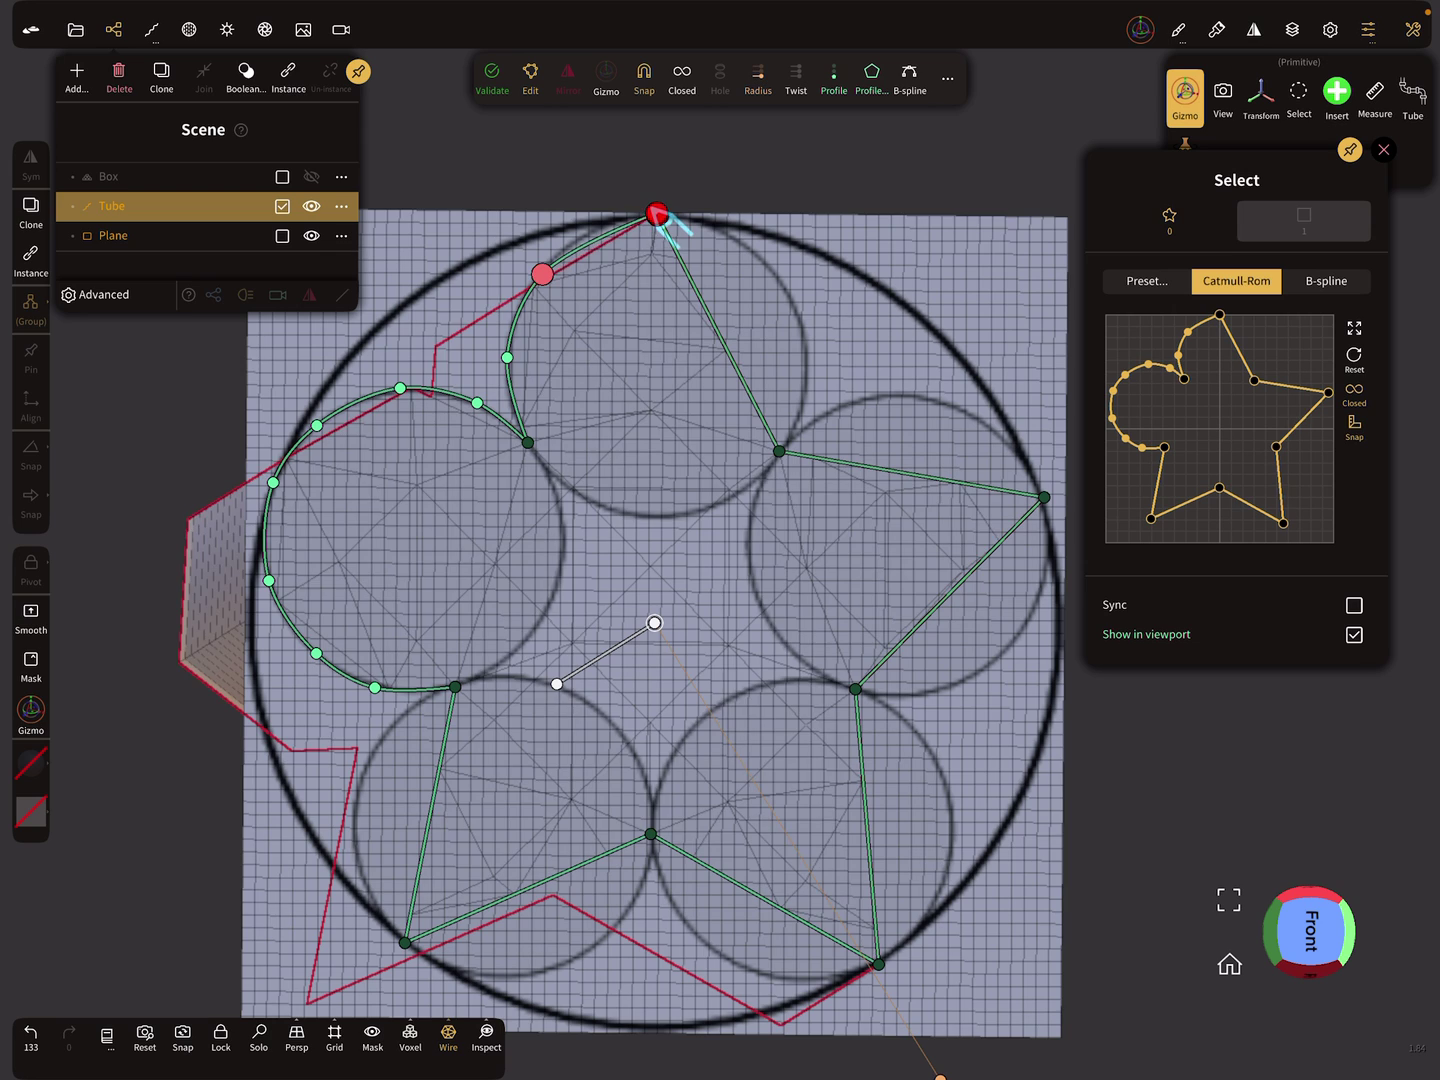
left_click_drag(610, 220, 602, 228)
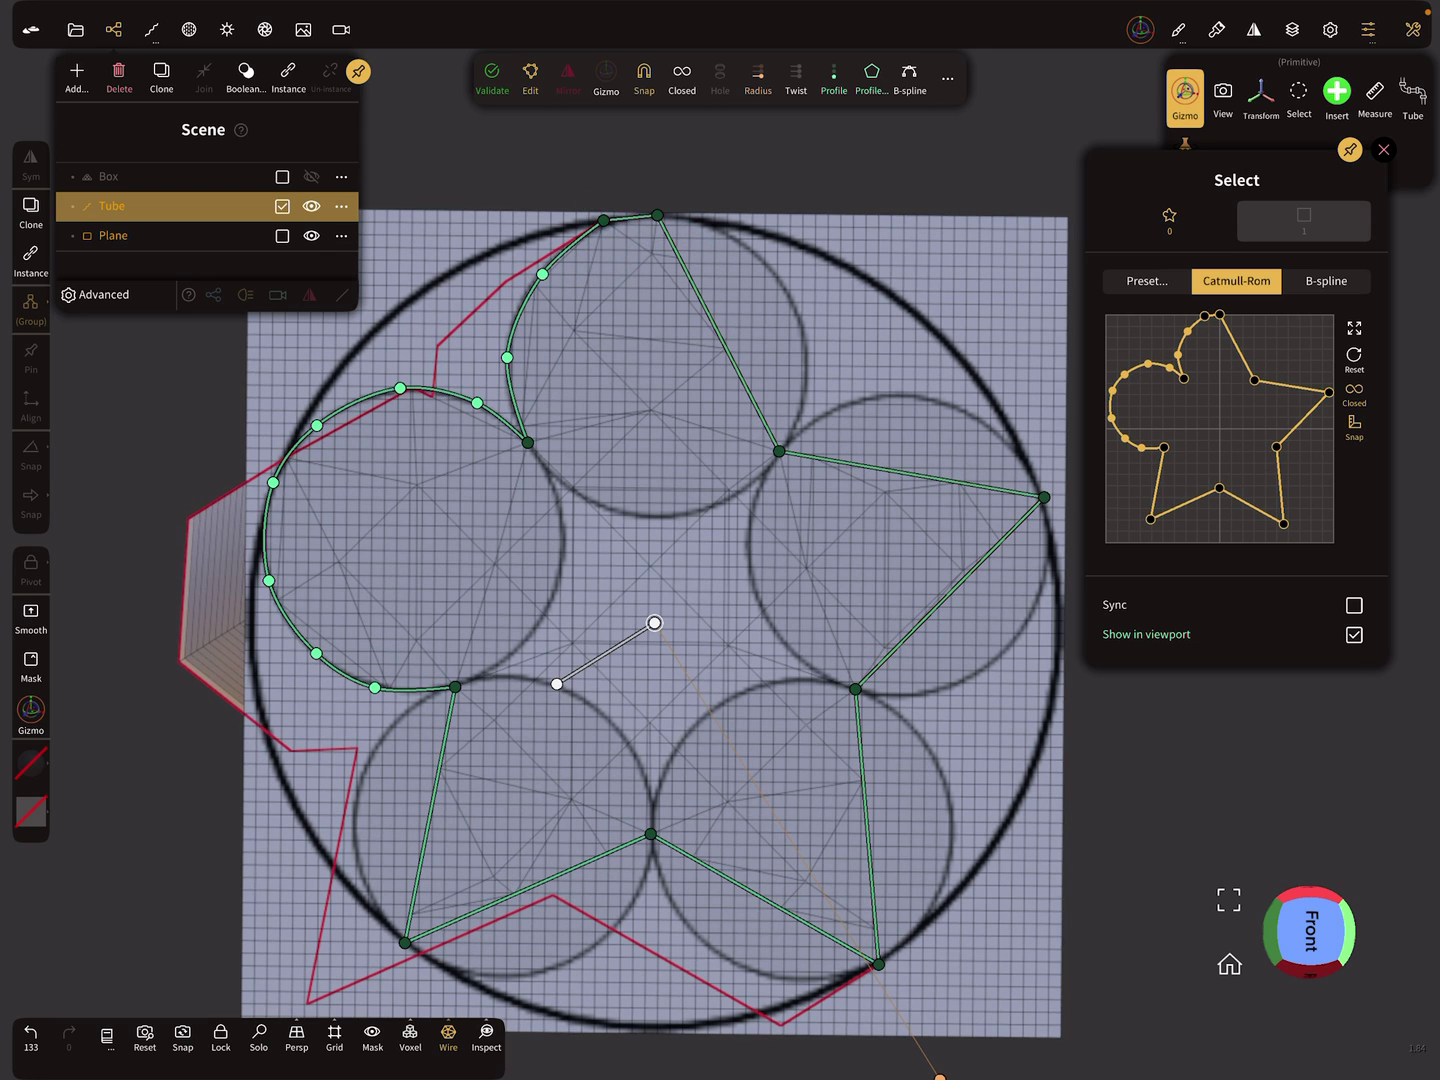
left_click(658, 216)
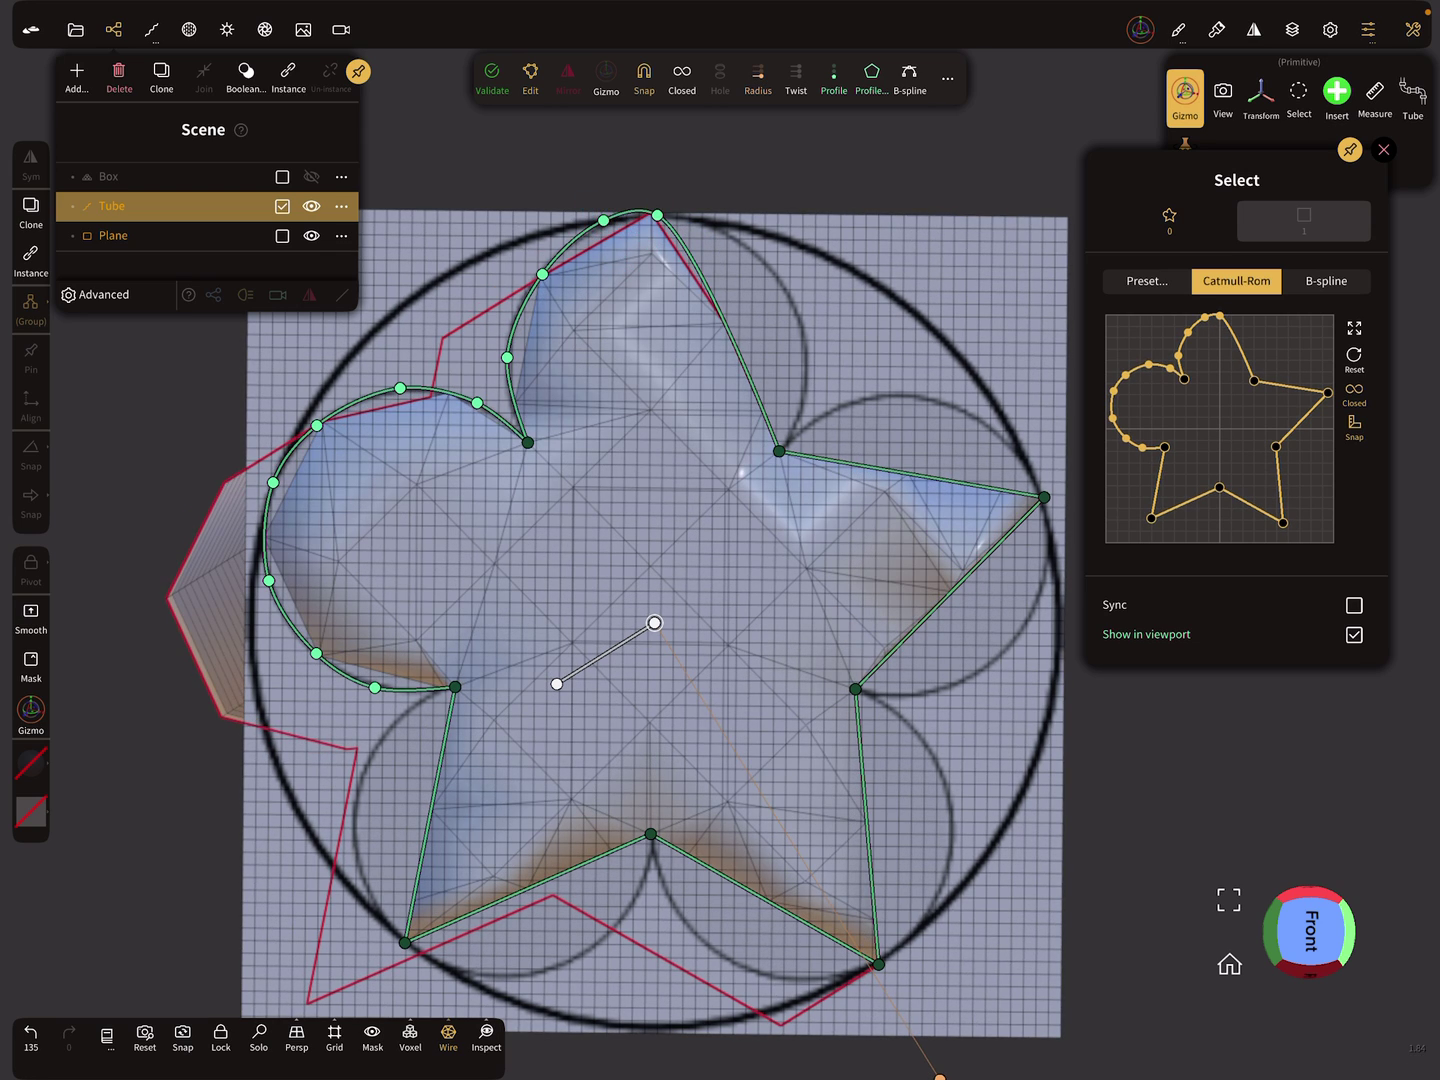
Round the top lobe's right side, nudging its points to follow the circle outline.
left_click_drag(659, 216, 676, 222)
left_click(730, 295)
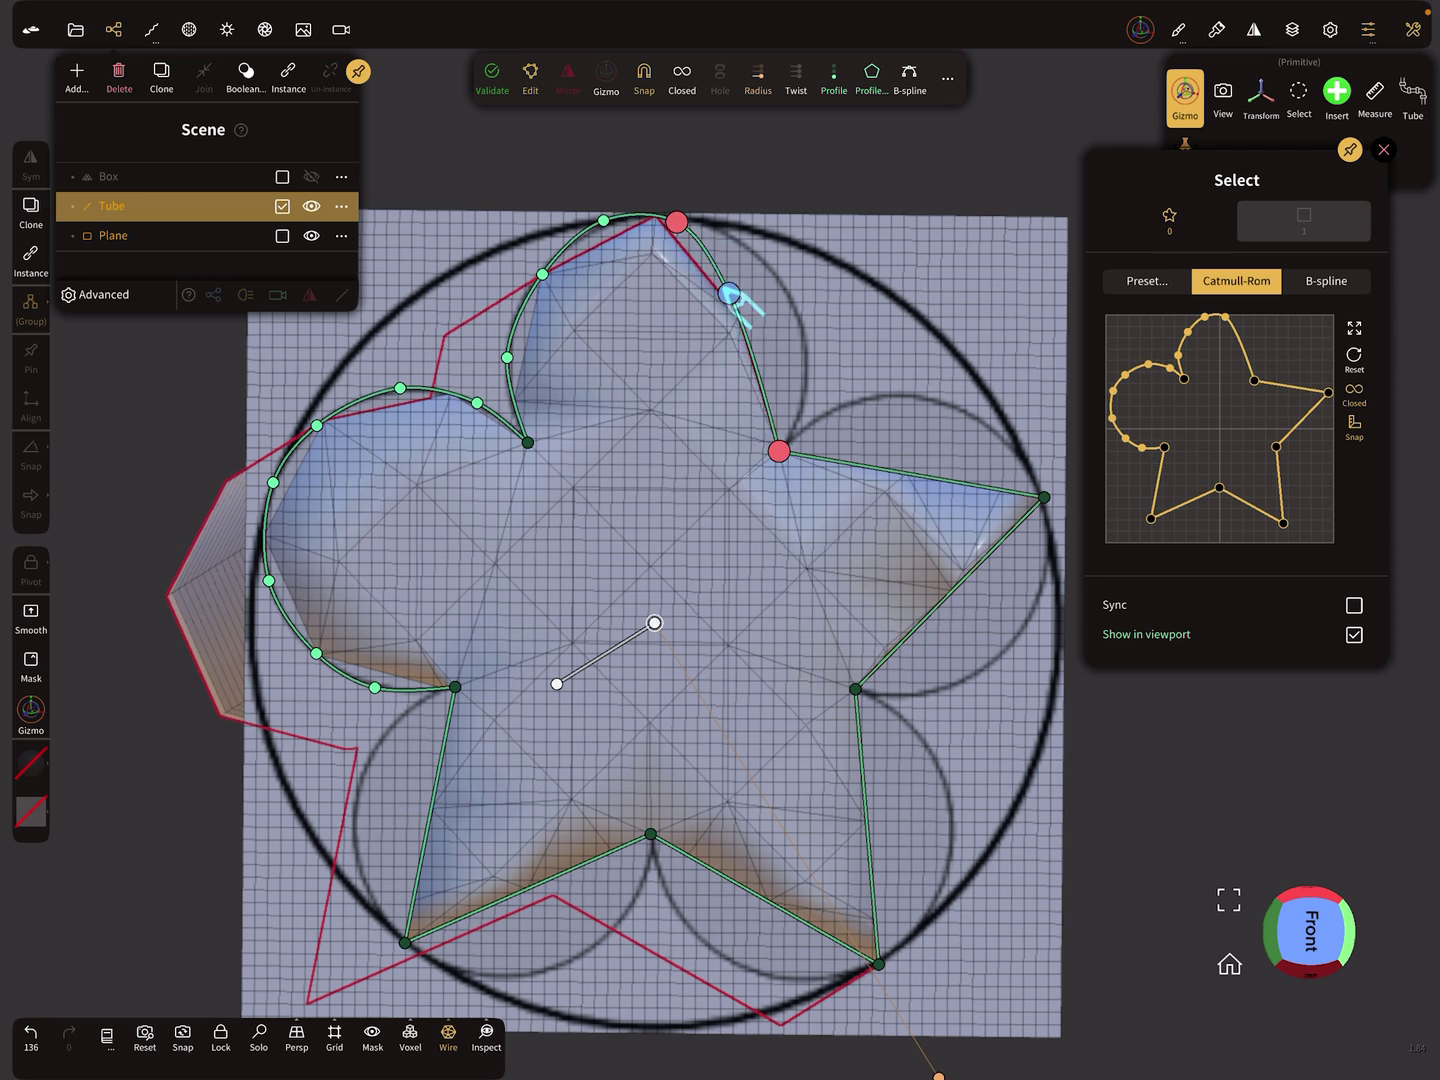
left_click_drag(729, 295, 765, 270)
left_click(809, 348)
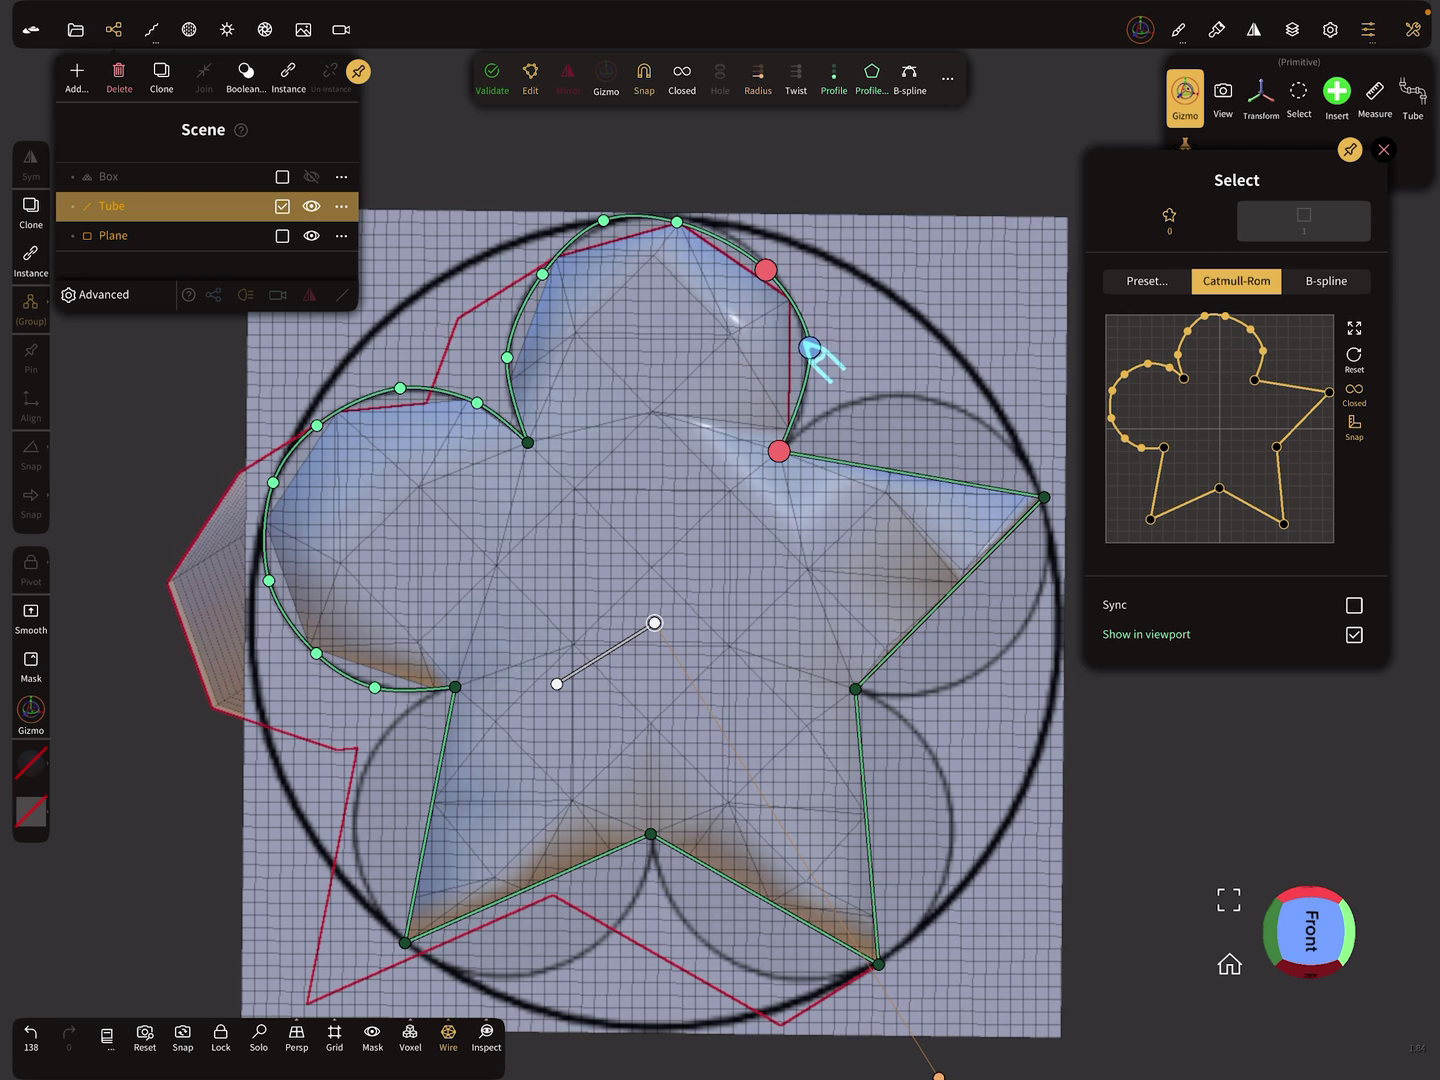
left_click_drag(808, 350, 809, 370)
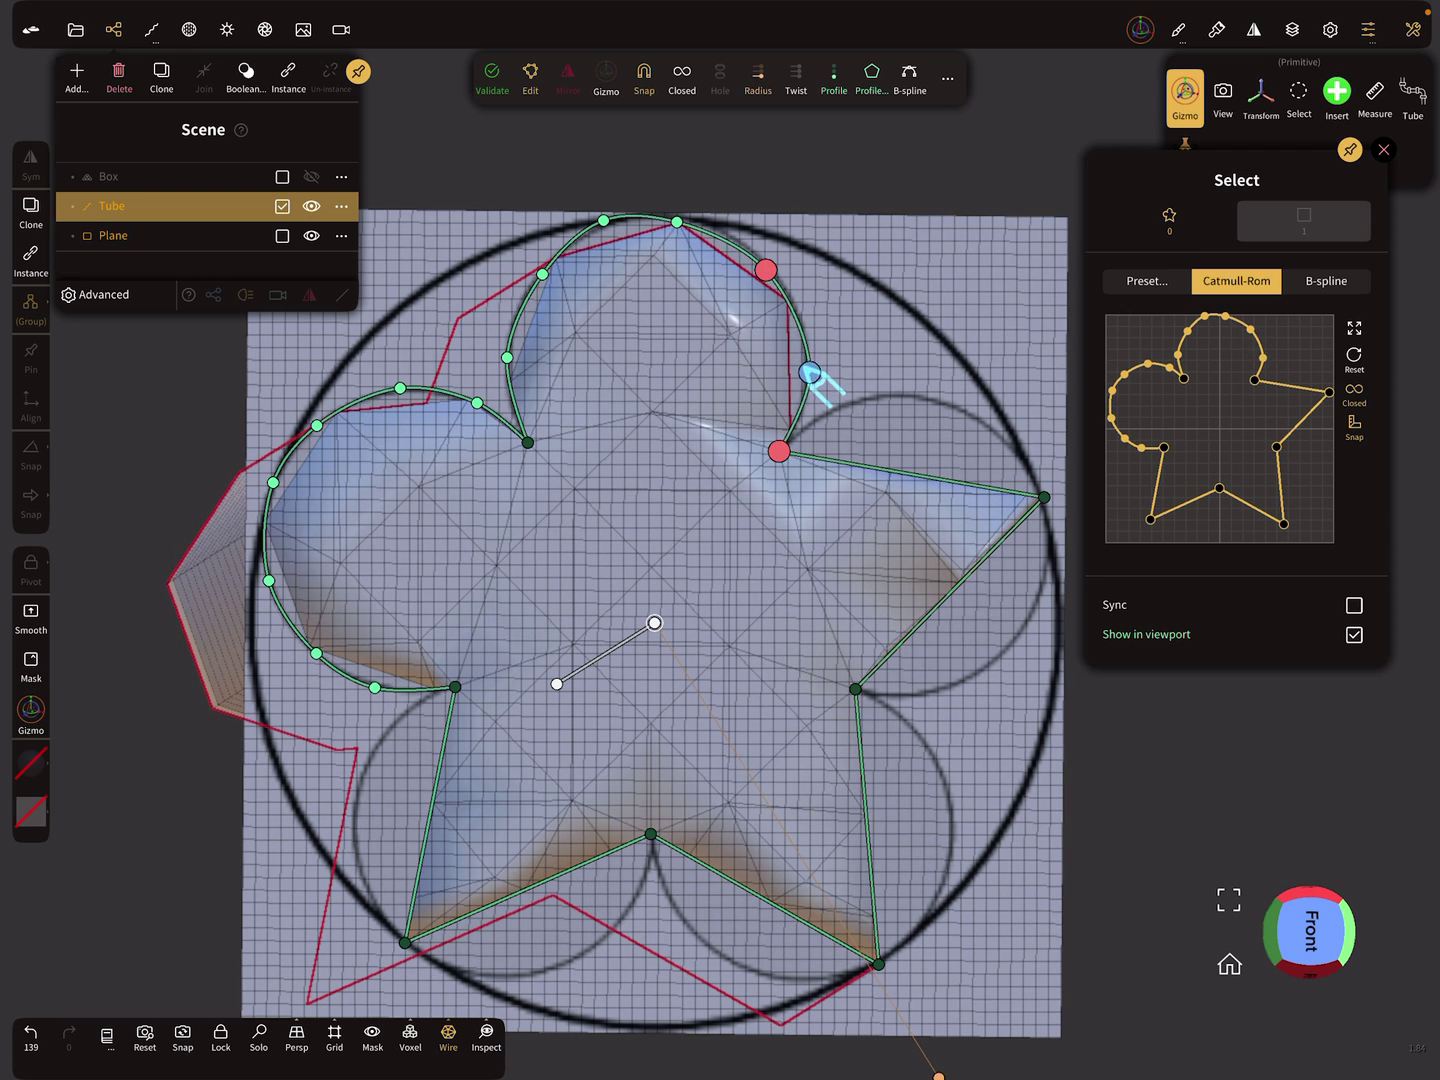
left_click_drag(765, 270, 776, 268)
left_click_drag(678, 222, 612, 224)
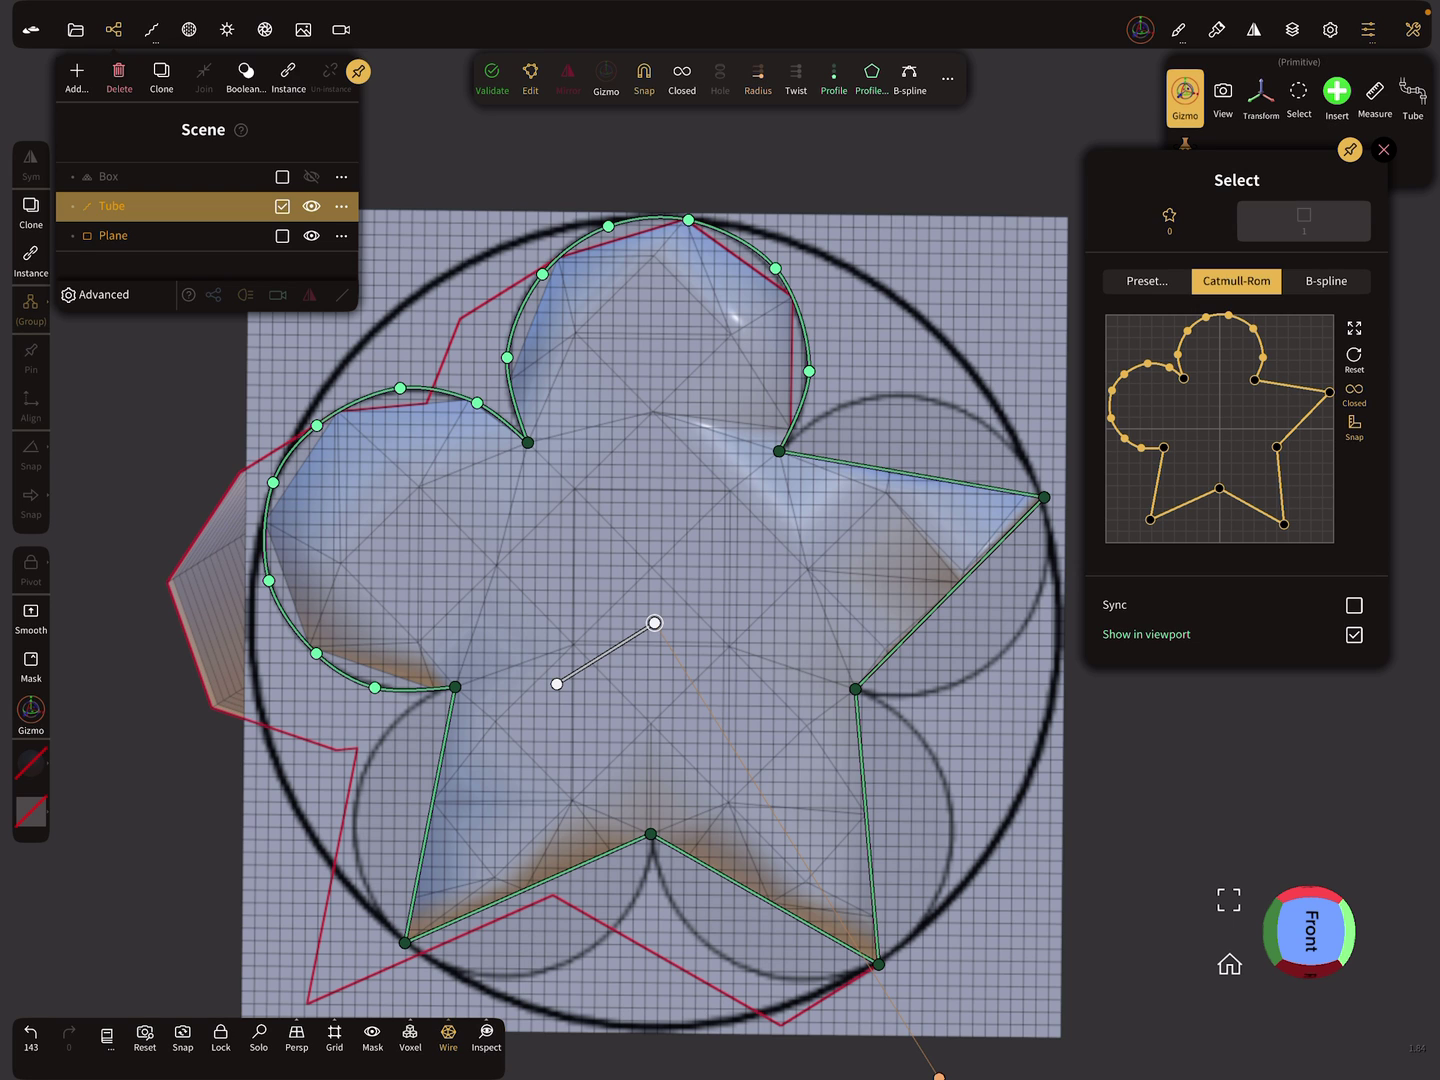
Curve the right lobe's upper and lower edges into an arc and smooth its corner points.
left_click_drag(933, 443, 885, 394)
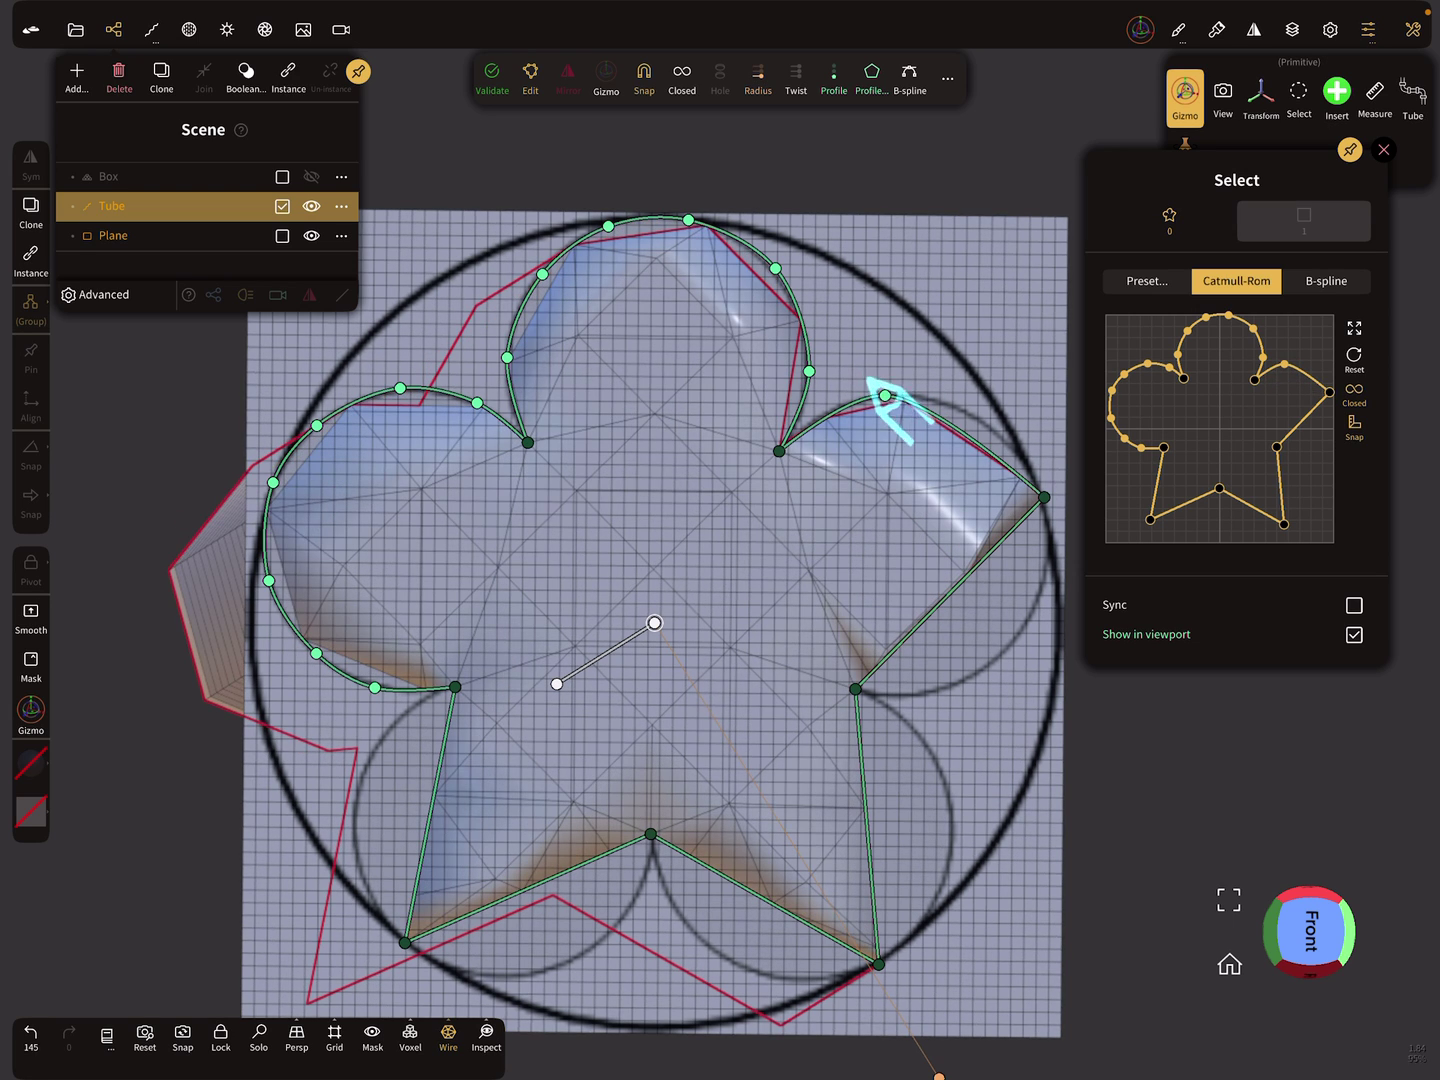
mouse_move(997, 465)
left_mouse_down()
mouse_move(999, 430)
mouse_move(1018, 446)
left_mouse_up()
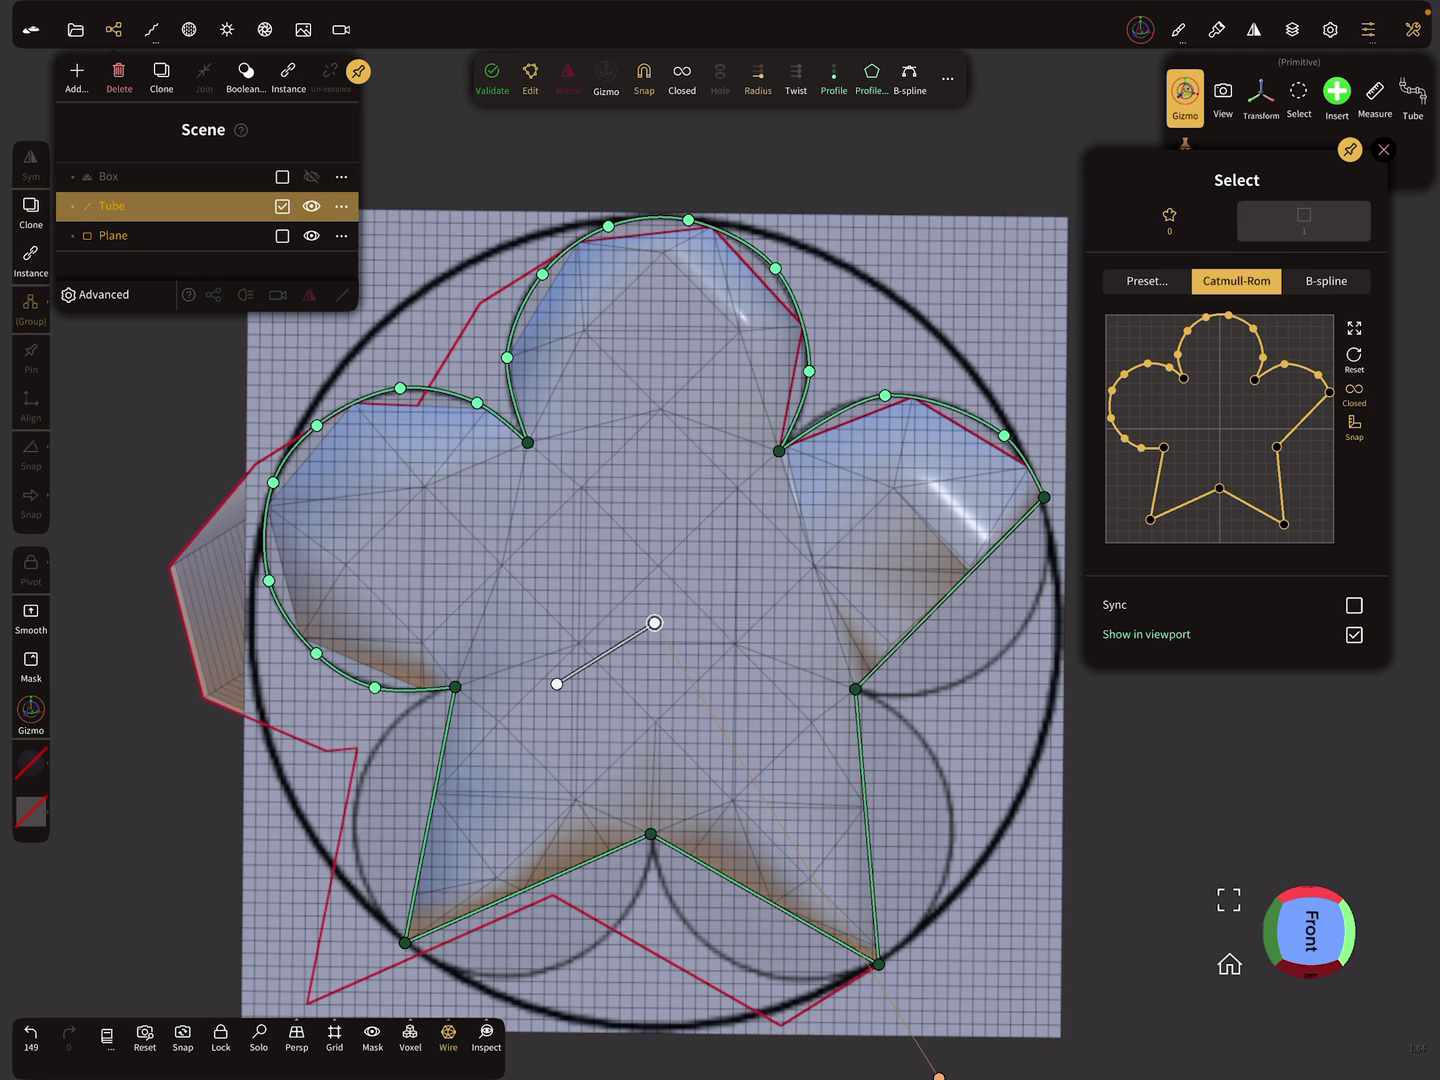
left_click_drag(950, 592, 1035, 611)
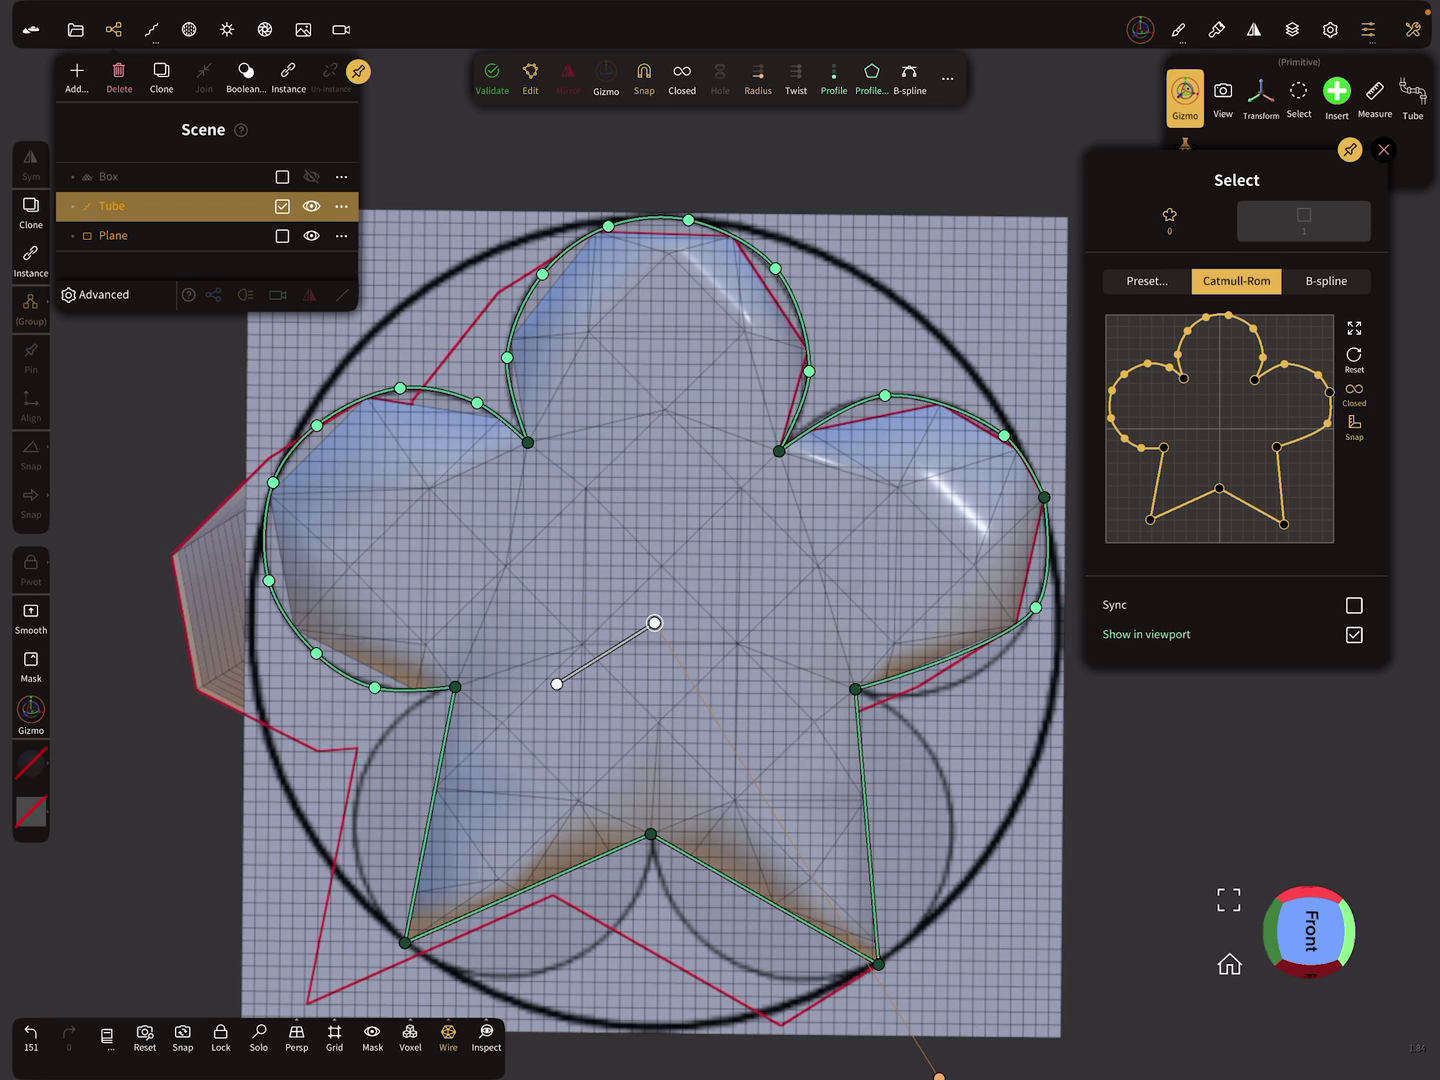
left_click(962, 664)
left_click_drag(957, 660, 956, 684)
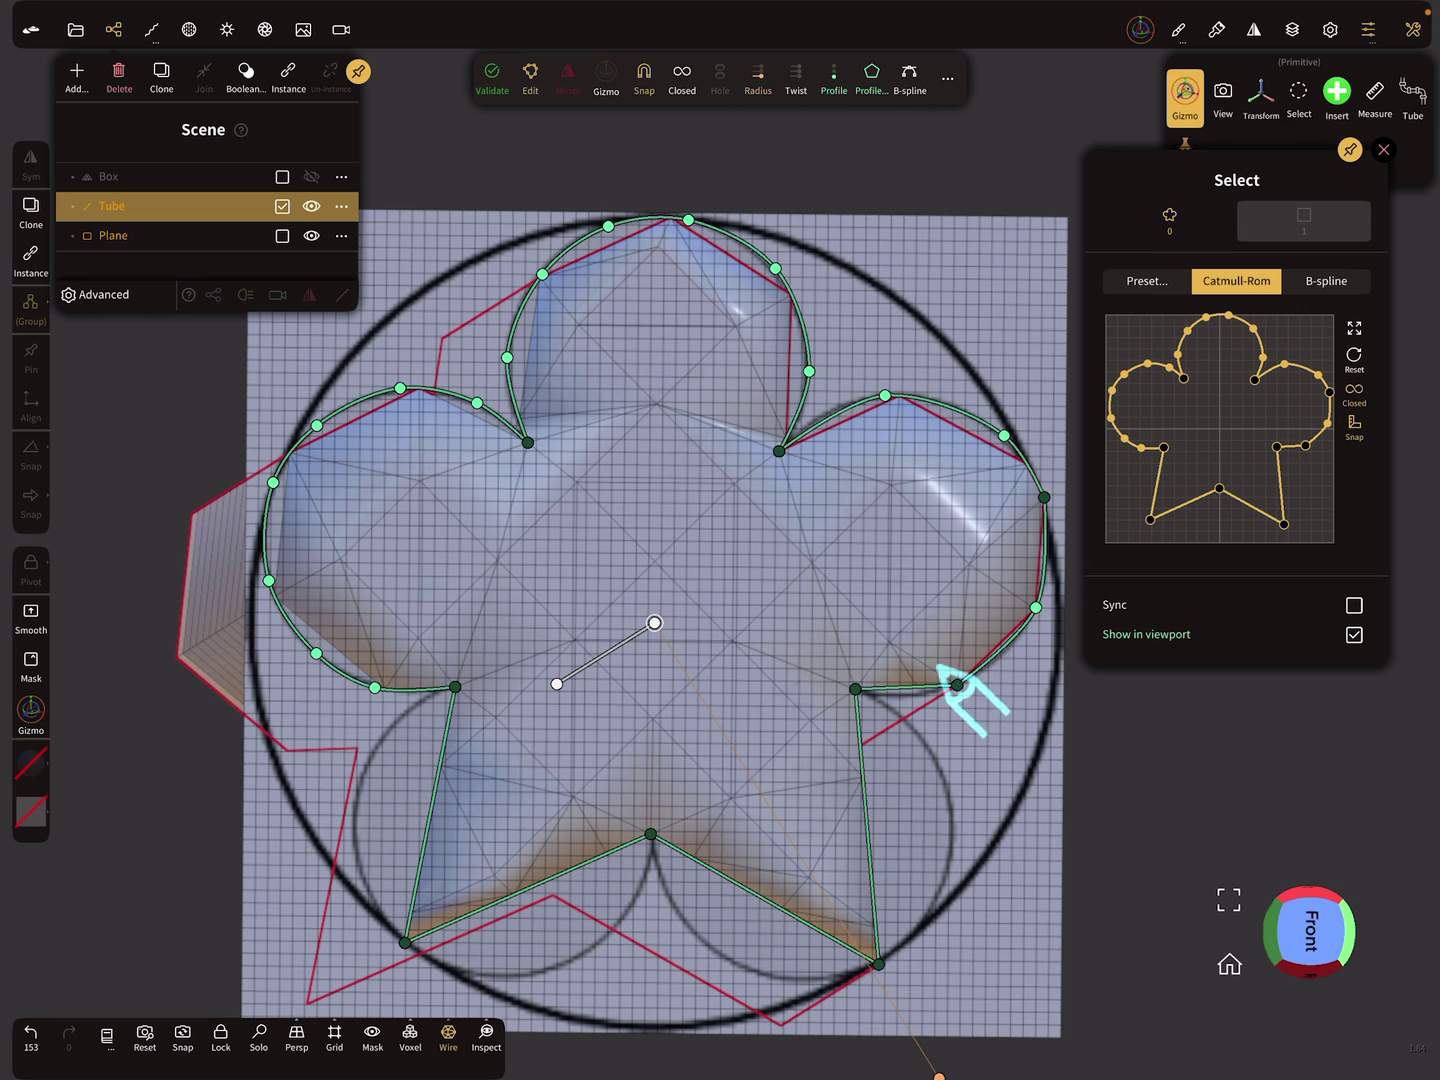
left_click(956, 684)
left_click(1044, 496)
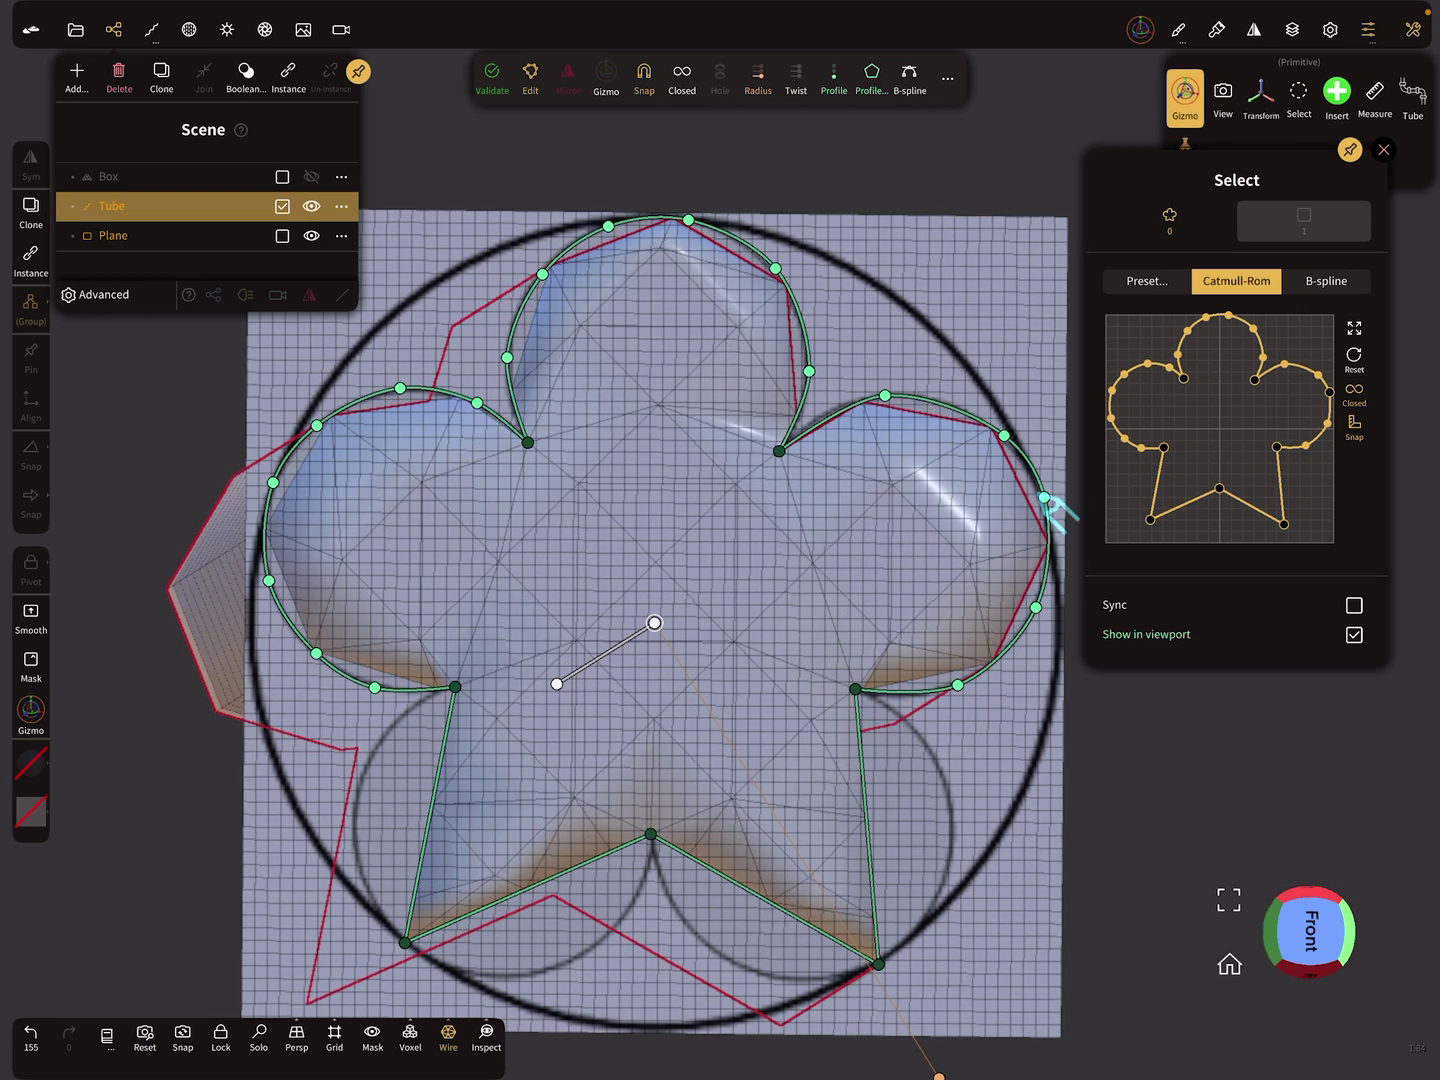
Raise the tube's Division X to 104 in its parameter settings for a denser mesh.
left_click(947, 78)
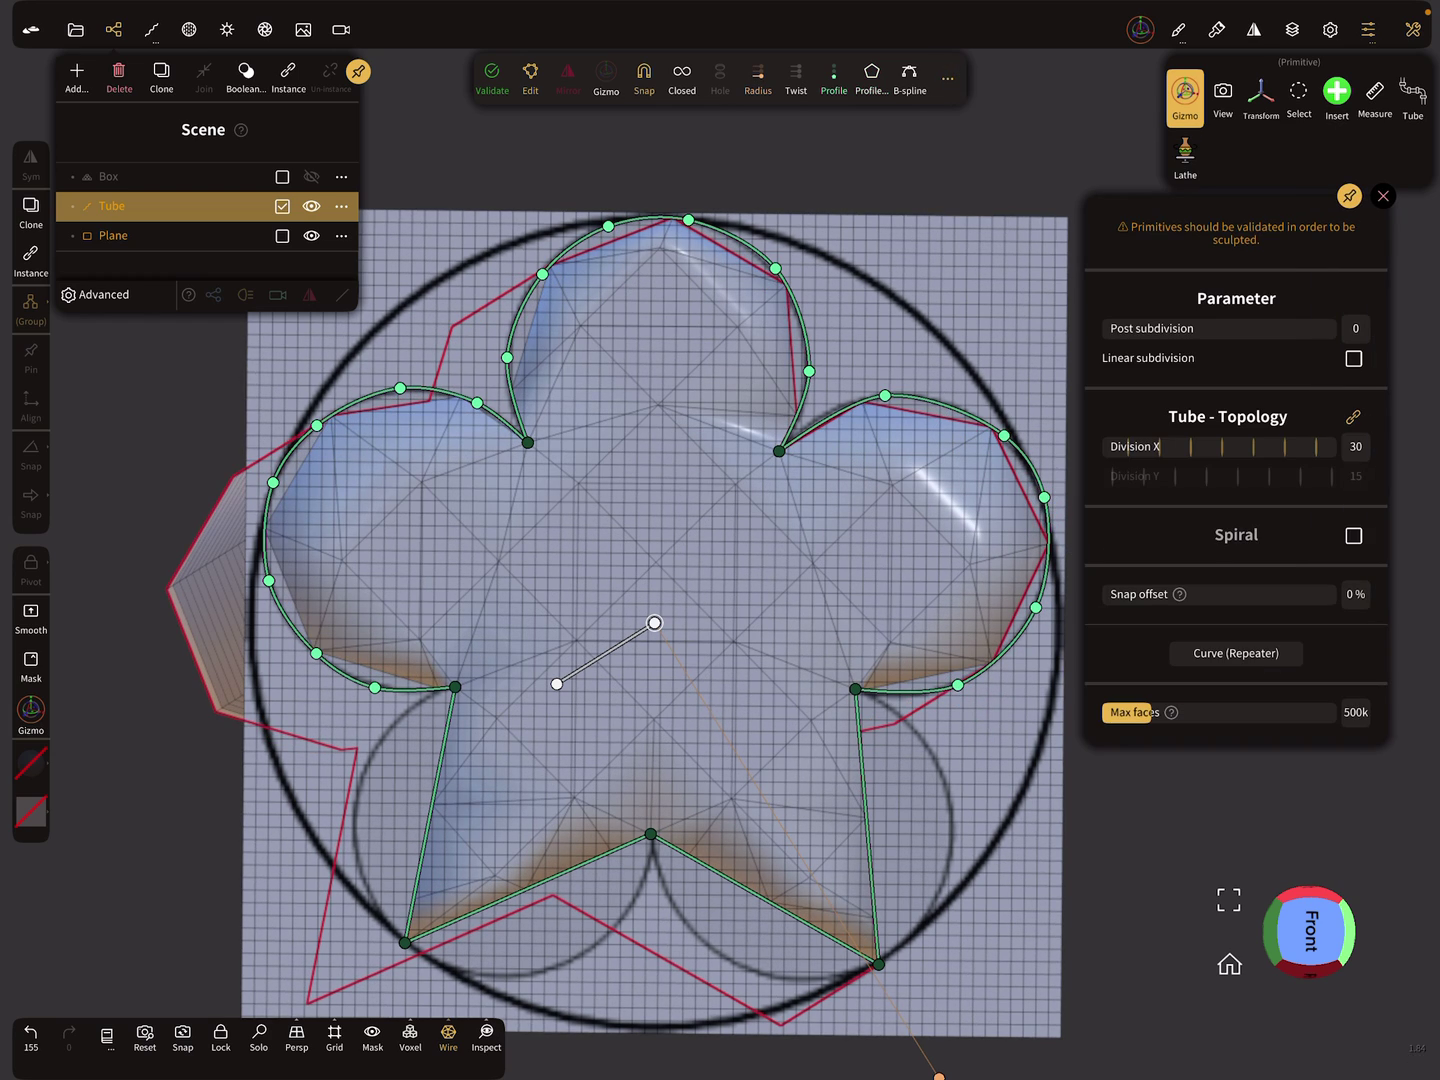
left_click_drag(1193, 447, 1423, 459)
left_click_drag(1197, 450, 1213, 453)
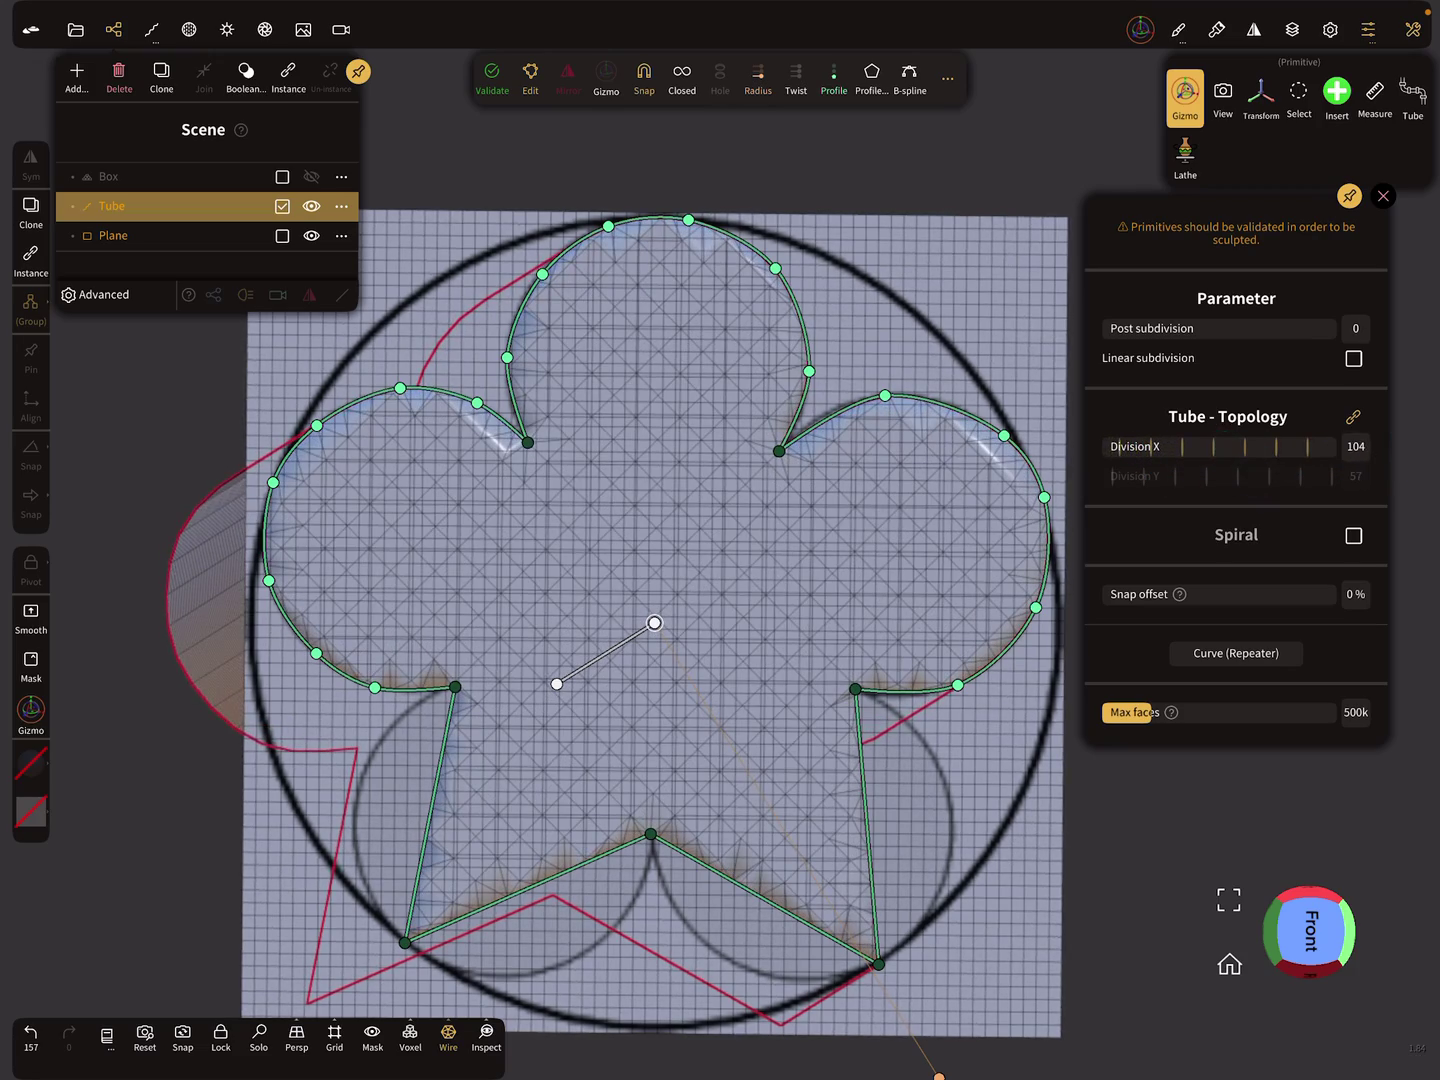
left_click(1384, 196)
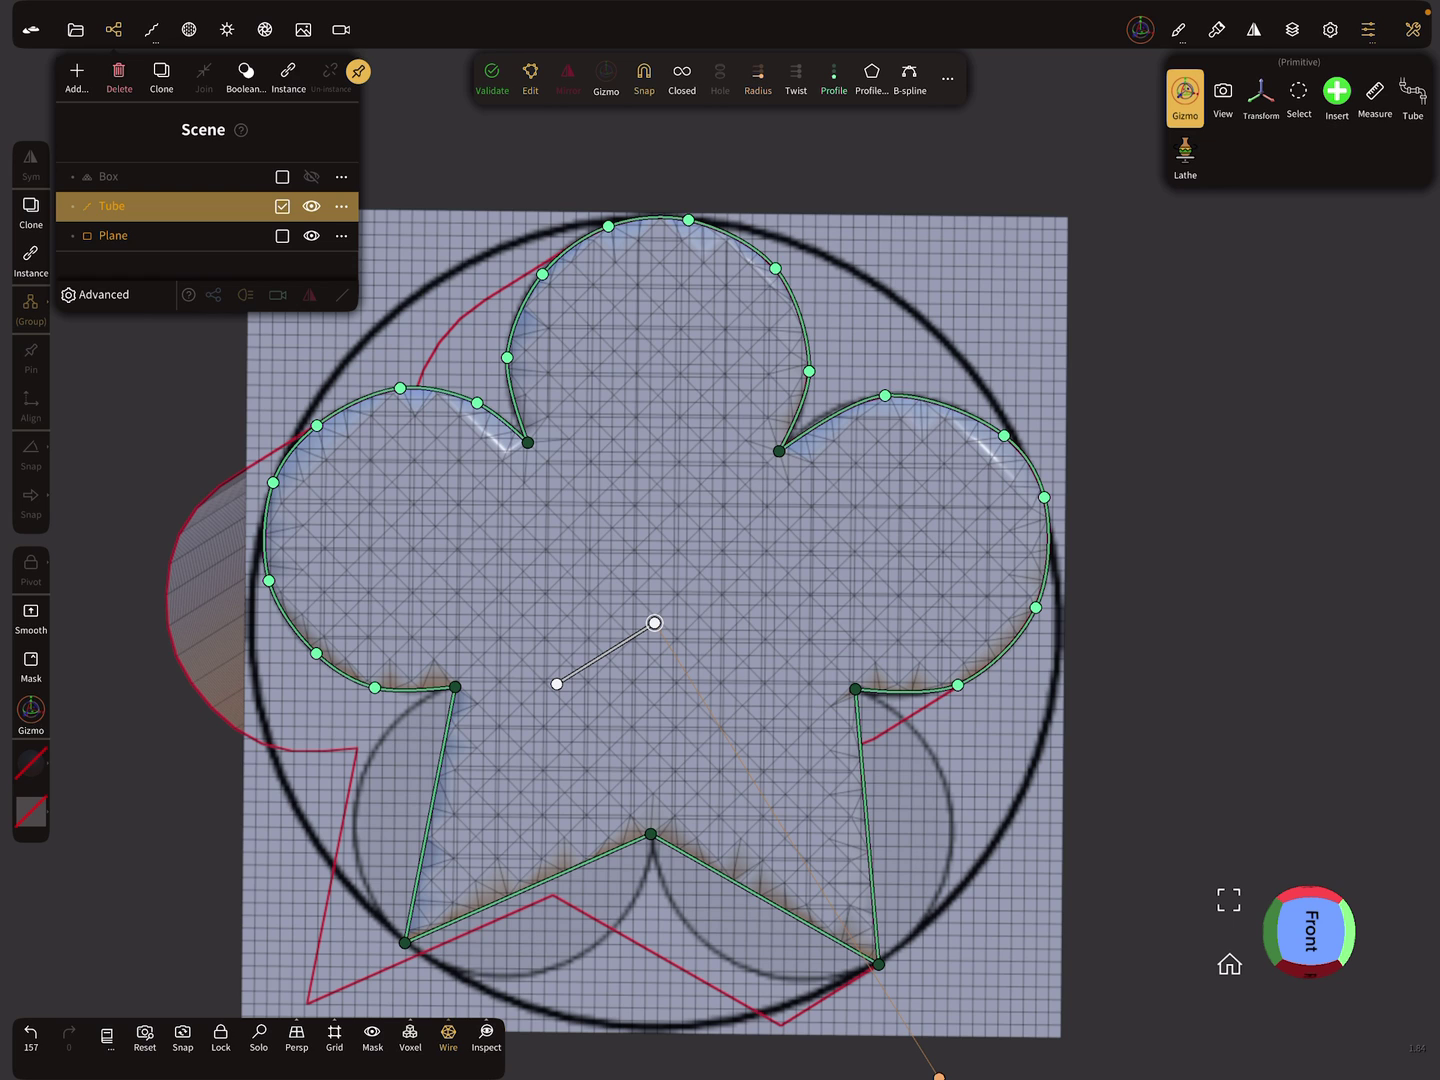
Nudge the lower-right, right and top profile points onto their reference circles.
left_click_drag(958, 684, 938, 693)
left_click_drag(1035, 607, 1026, 632)
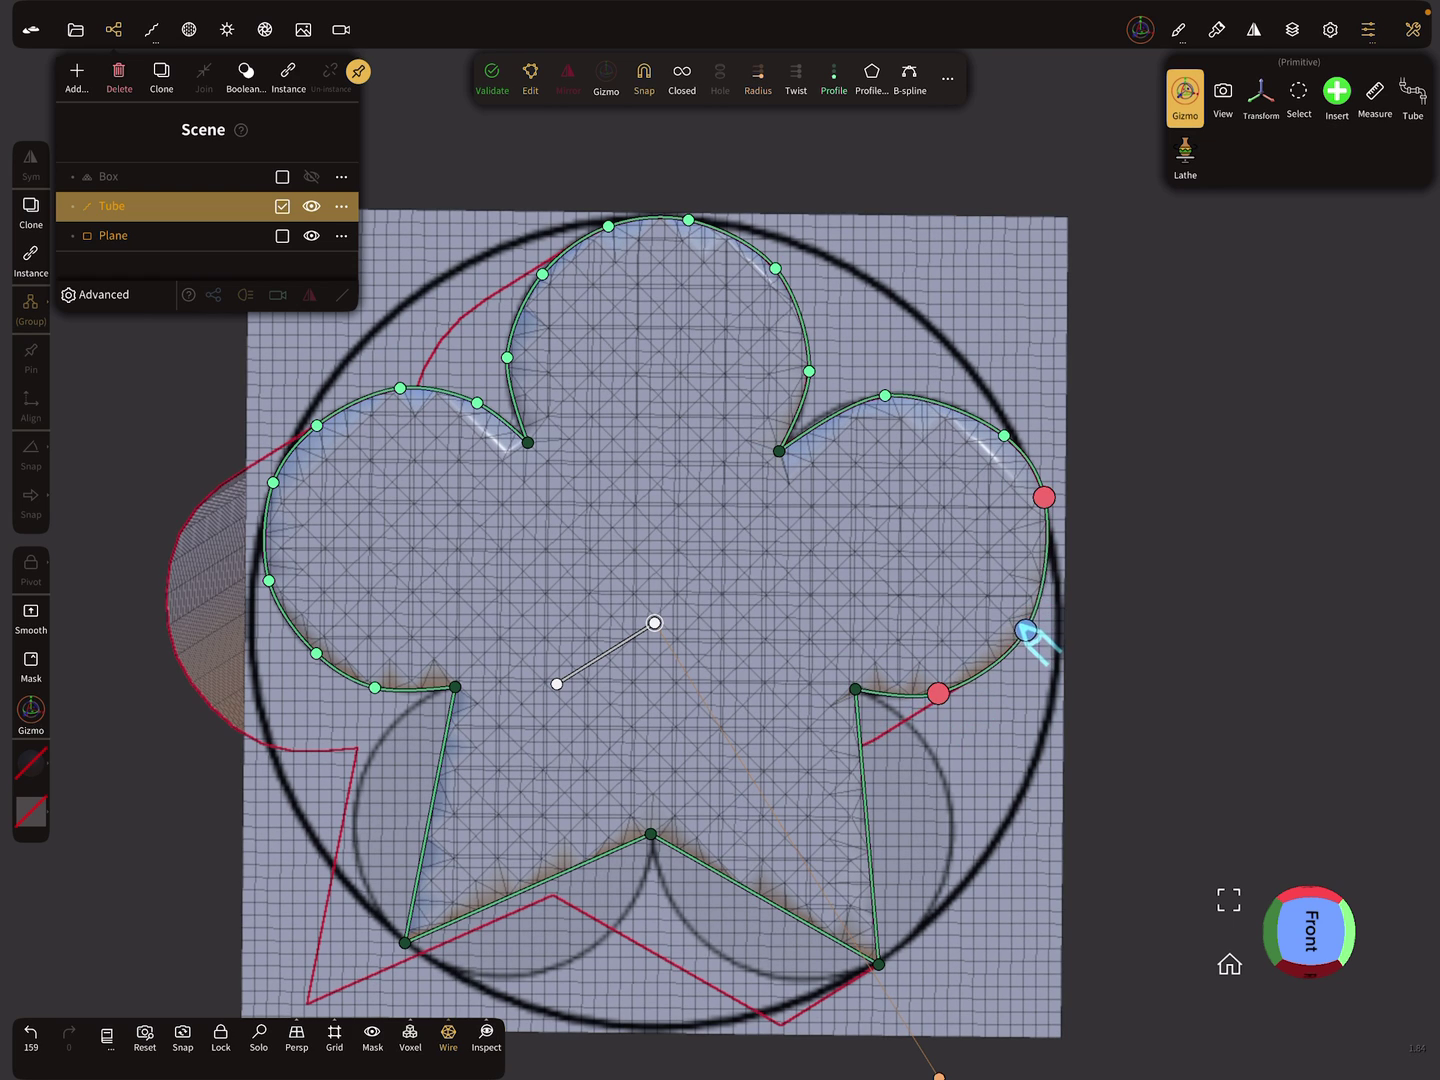
left_click_drag(1044, 496, 1050, 529)
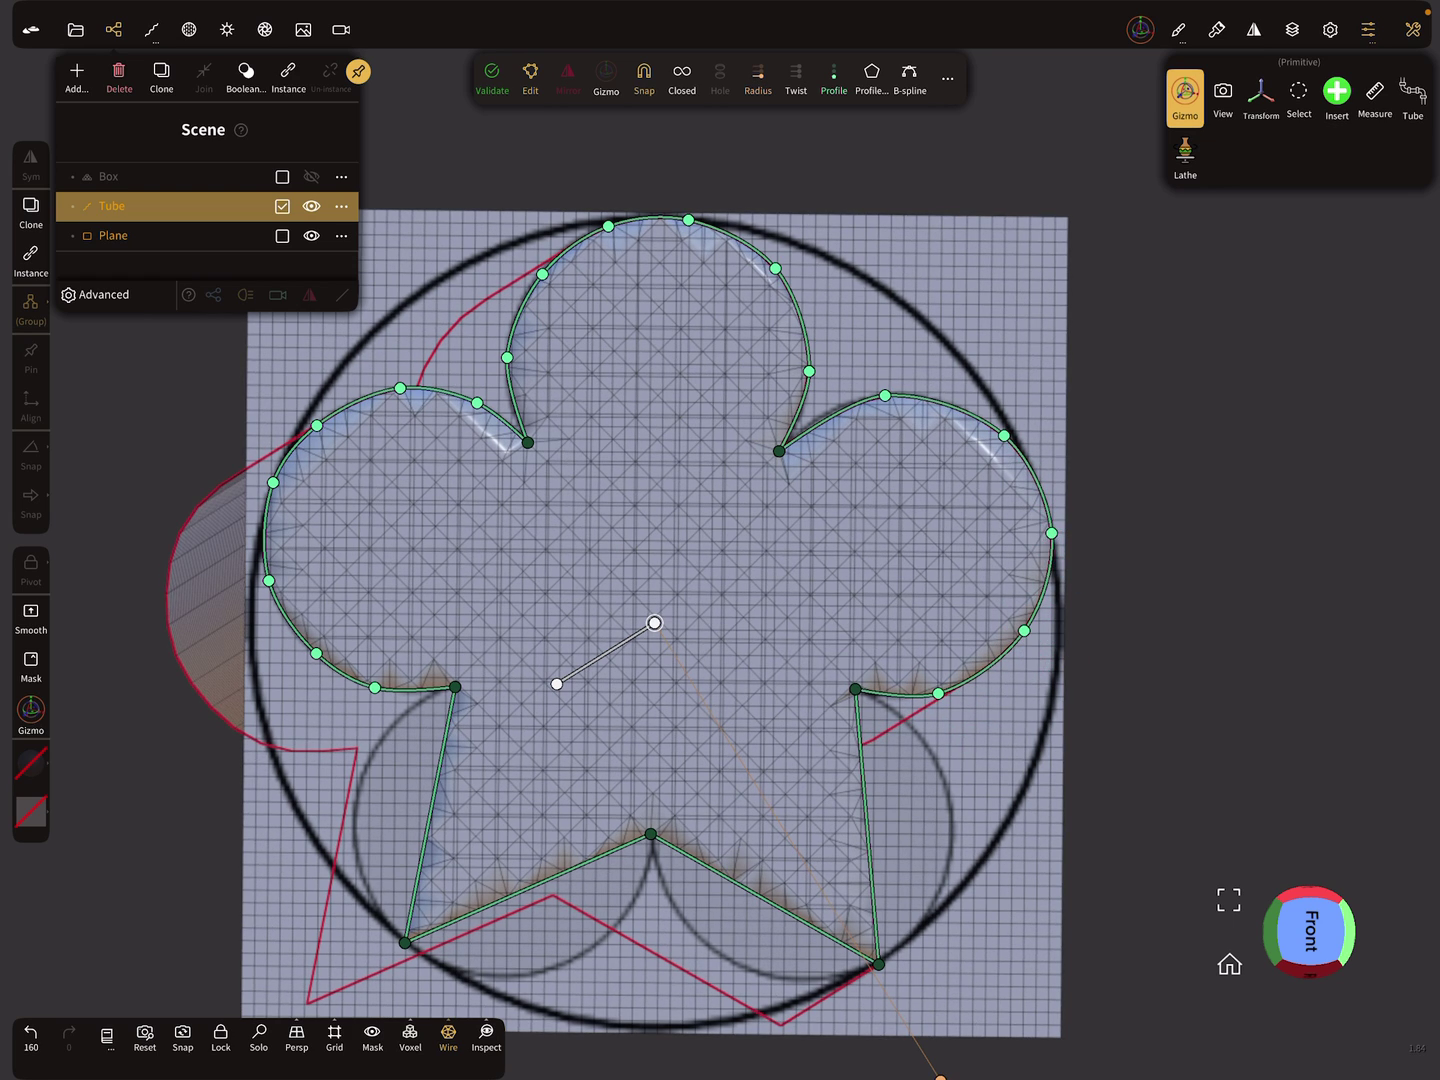
left_click_drag(689, 220, 704, 223)
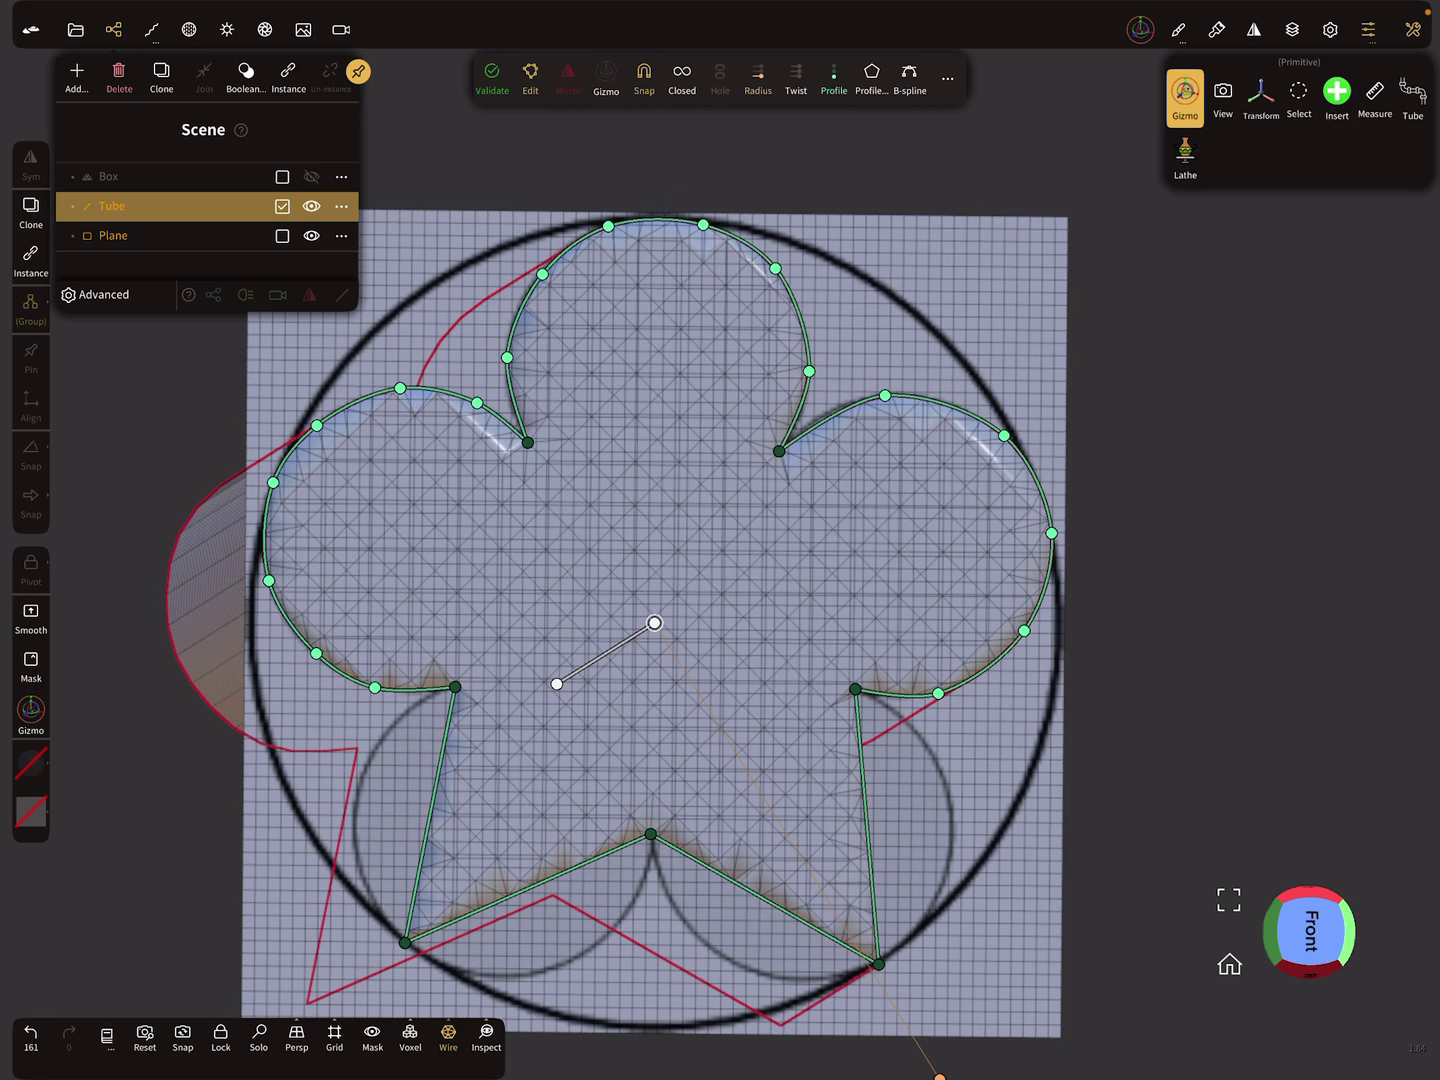
Curve the lower-right edge and bottom-right lobe with added points, smoothing its corner onto the circle.
left_click(947, 762)
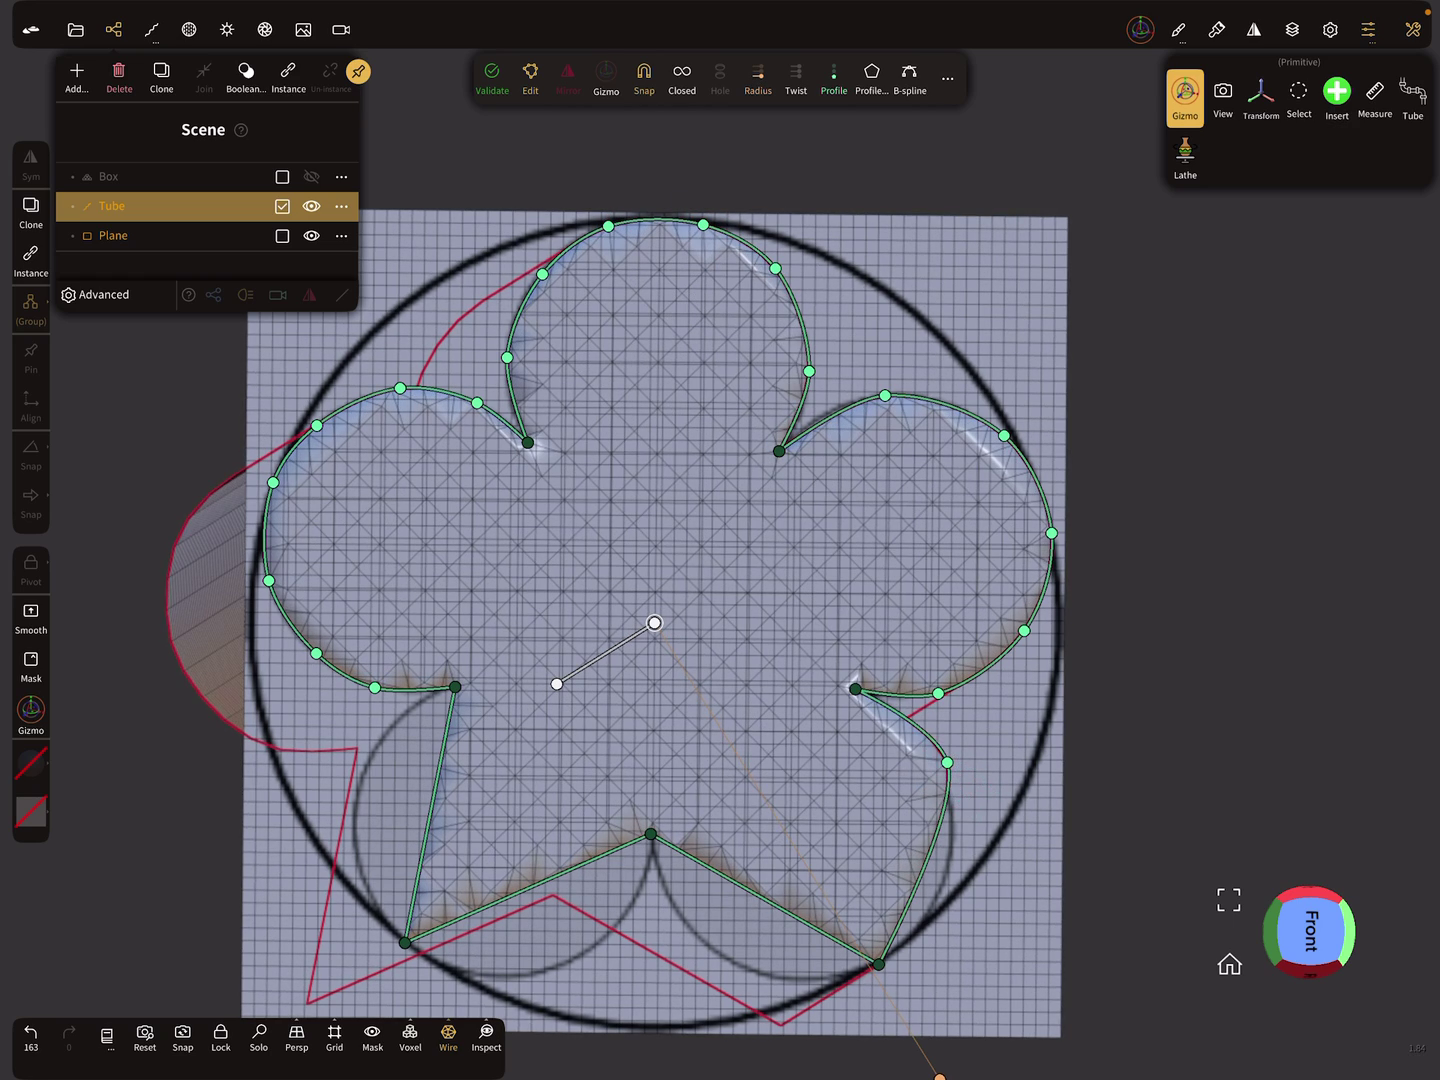
left_click(949, 867)
left_click(879, 964)
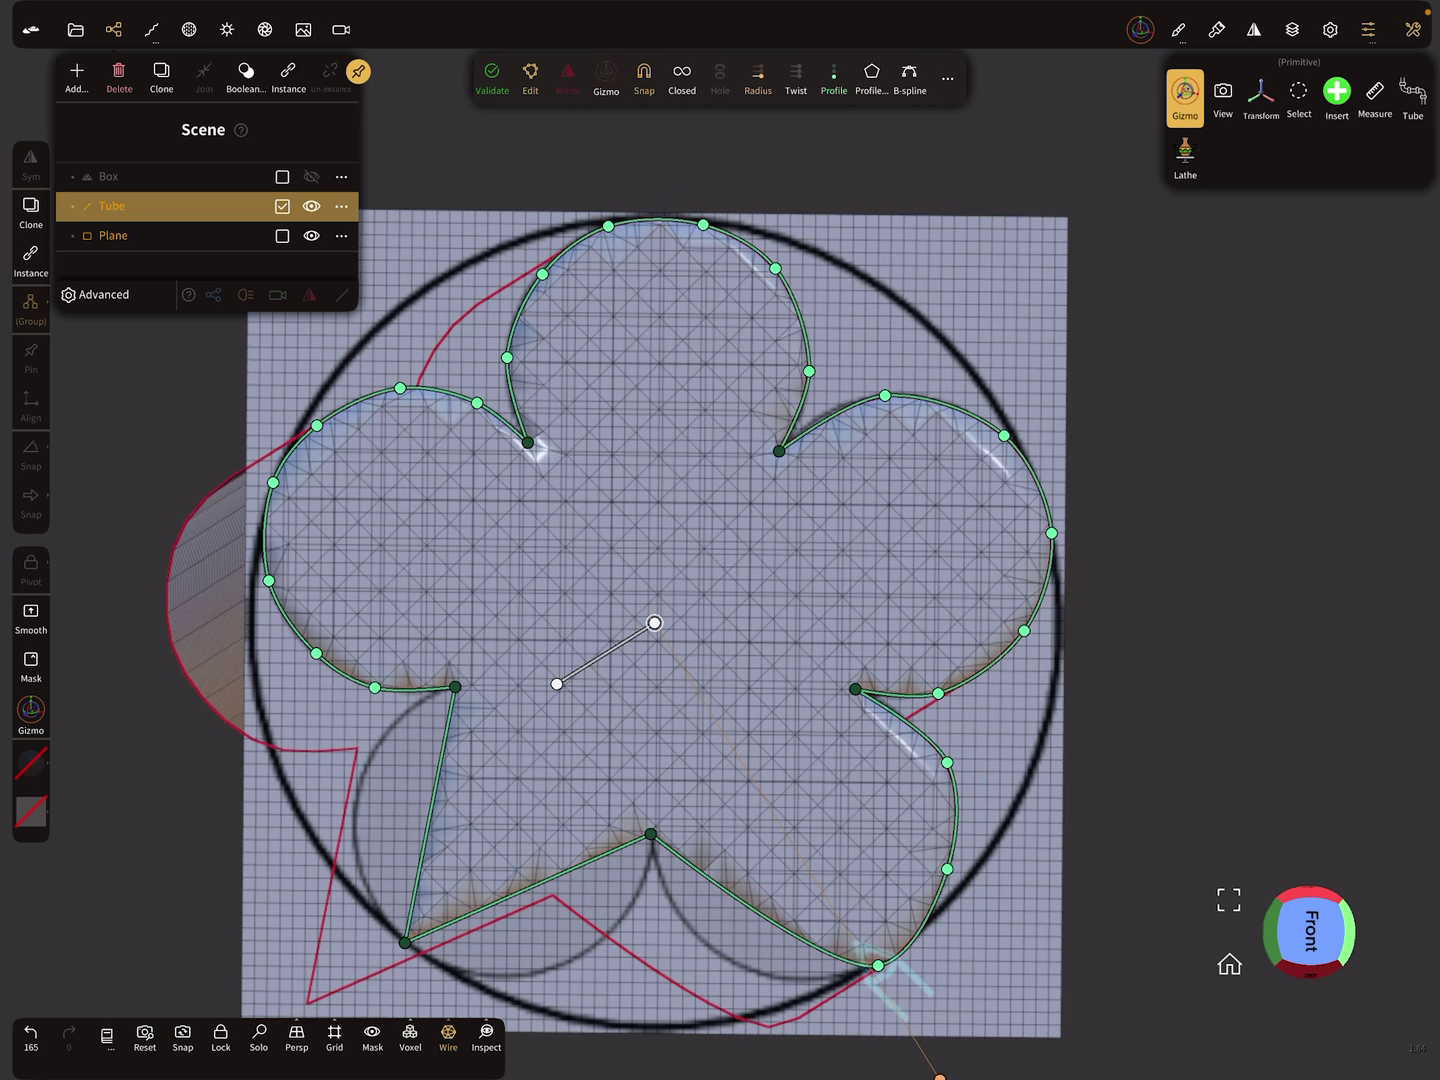
left_click(763, 968)
left_click(684, 927)
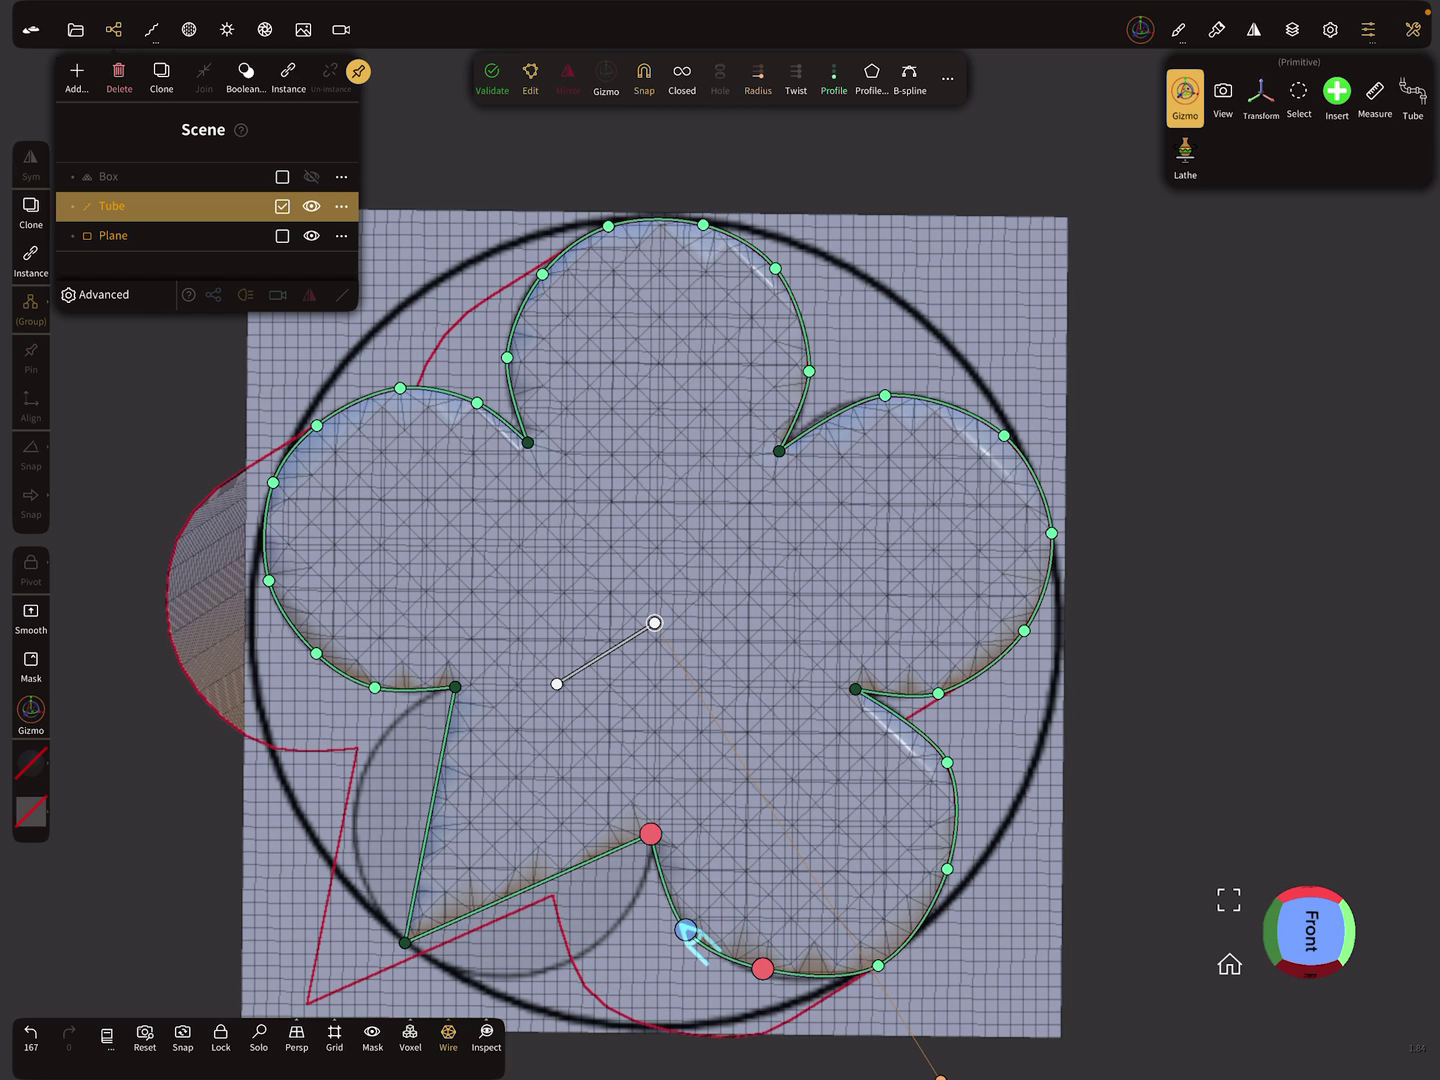
left_click_drag(762, 968, 764, 976)
left_click_drag(878, 964, 879, 960)
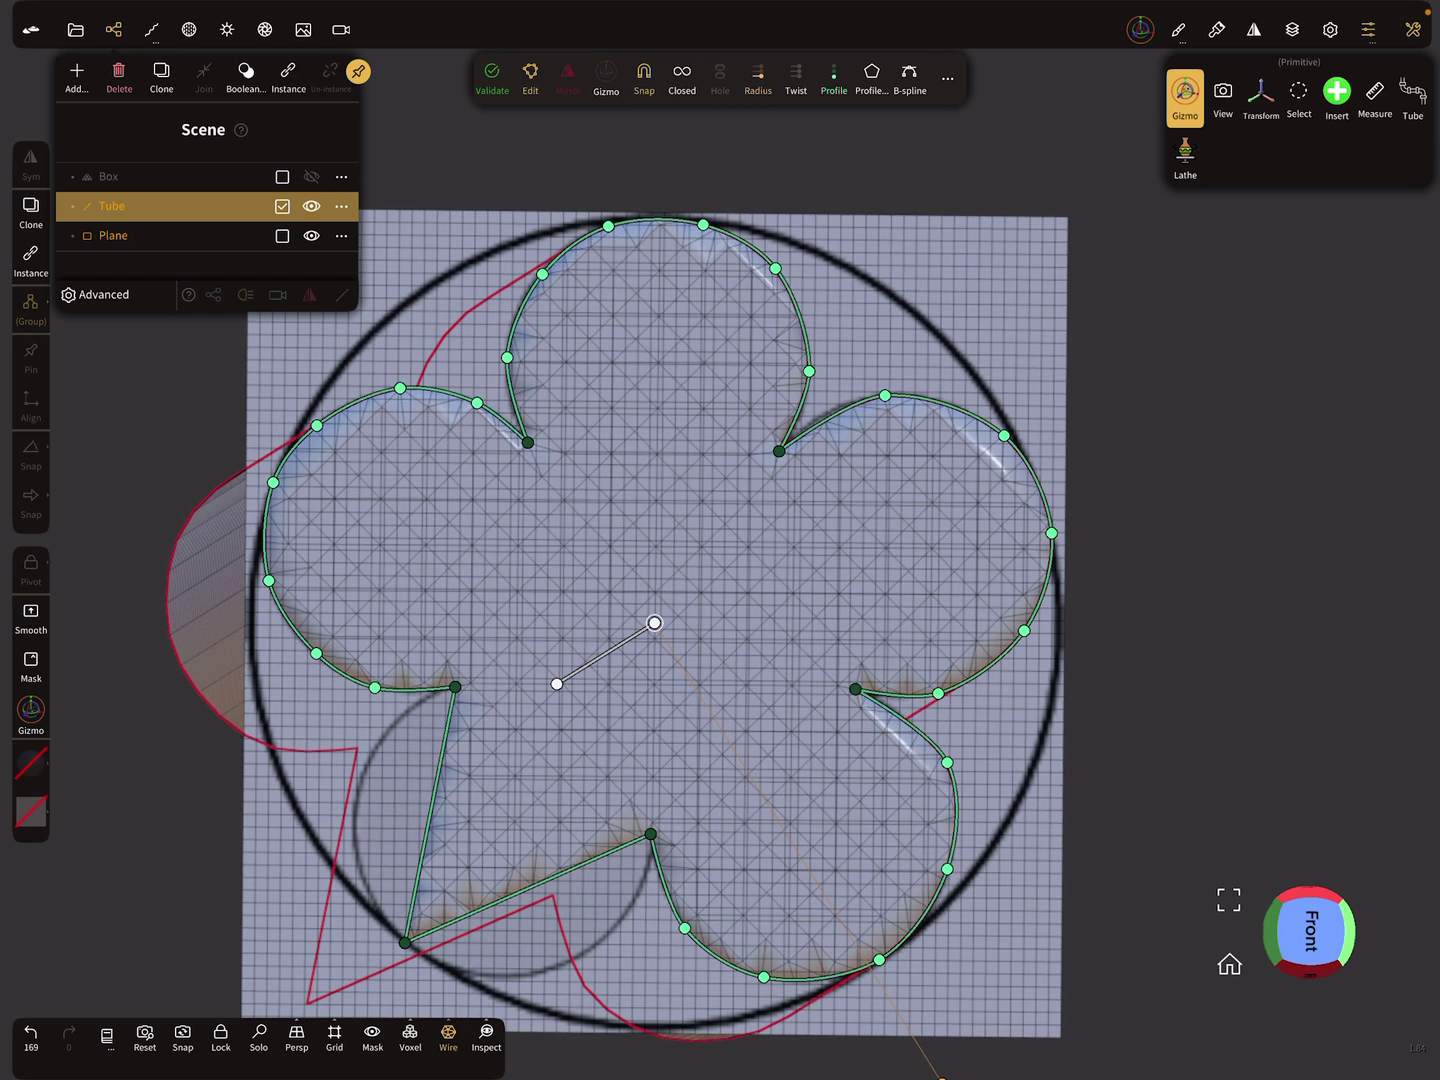
Round the bottom-left lobe and its side with added points nudged onto the traced circle.
left_click(405, 942)
left_click(557, 965)
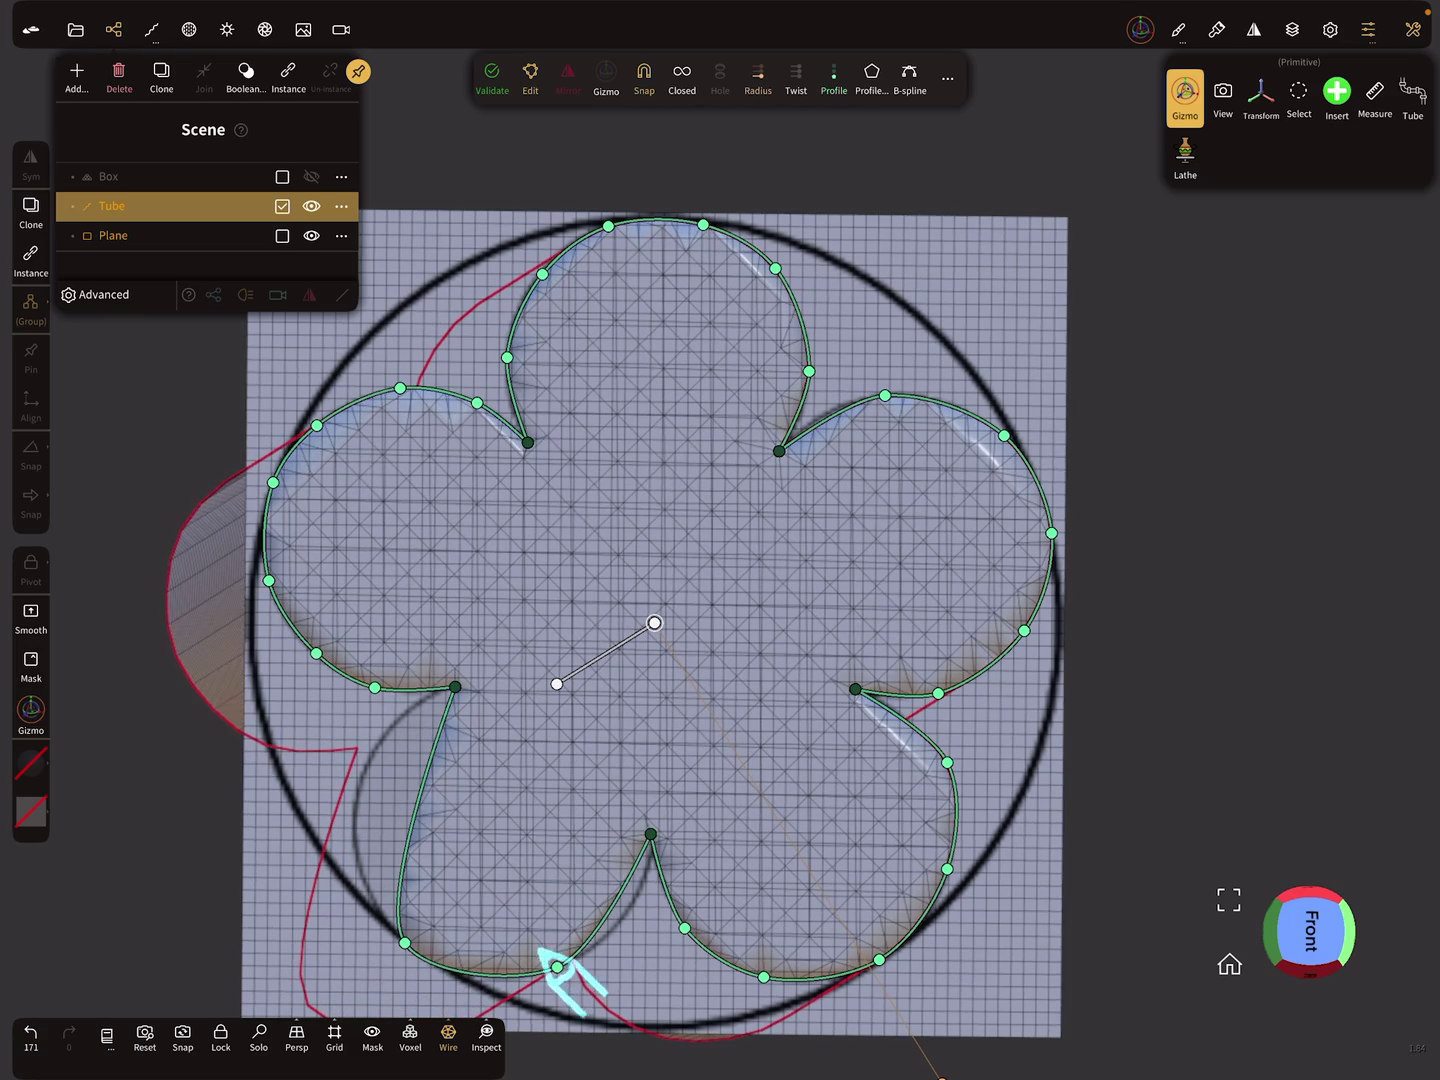
left_click(631, 918)
left_click(480, 964)
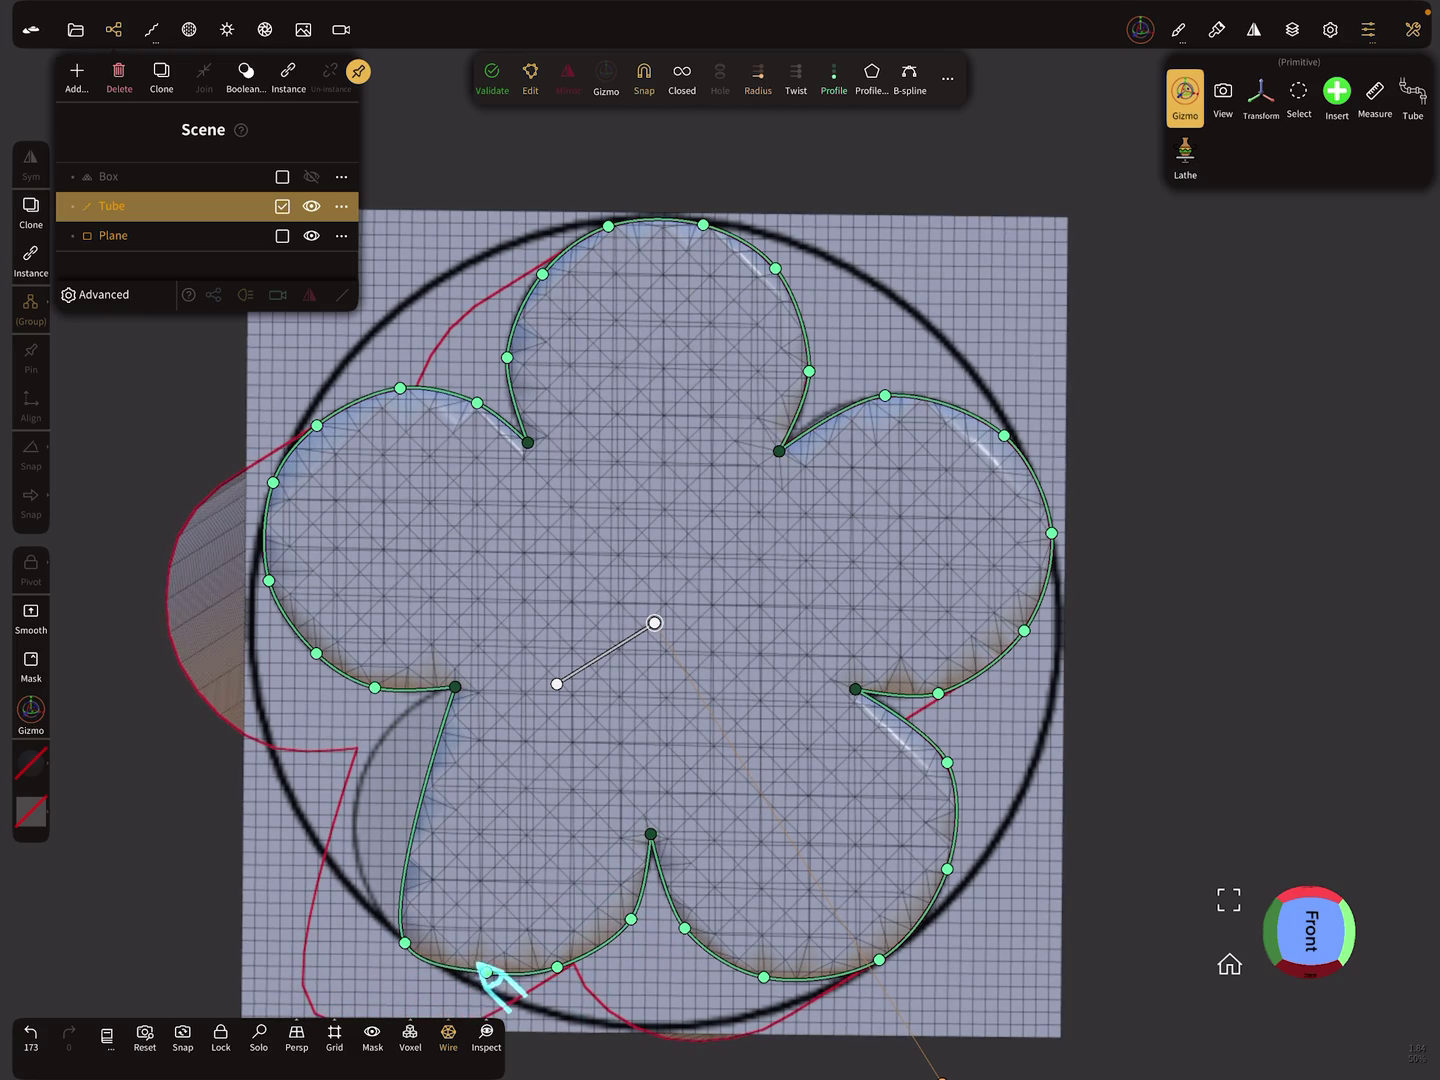
left_click(355, 836)
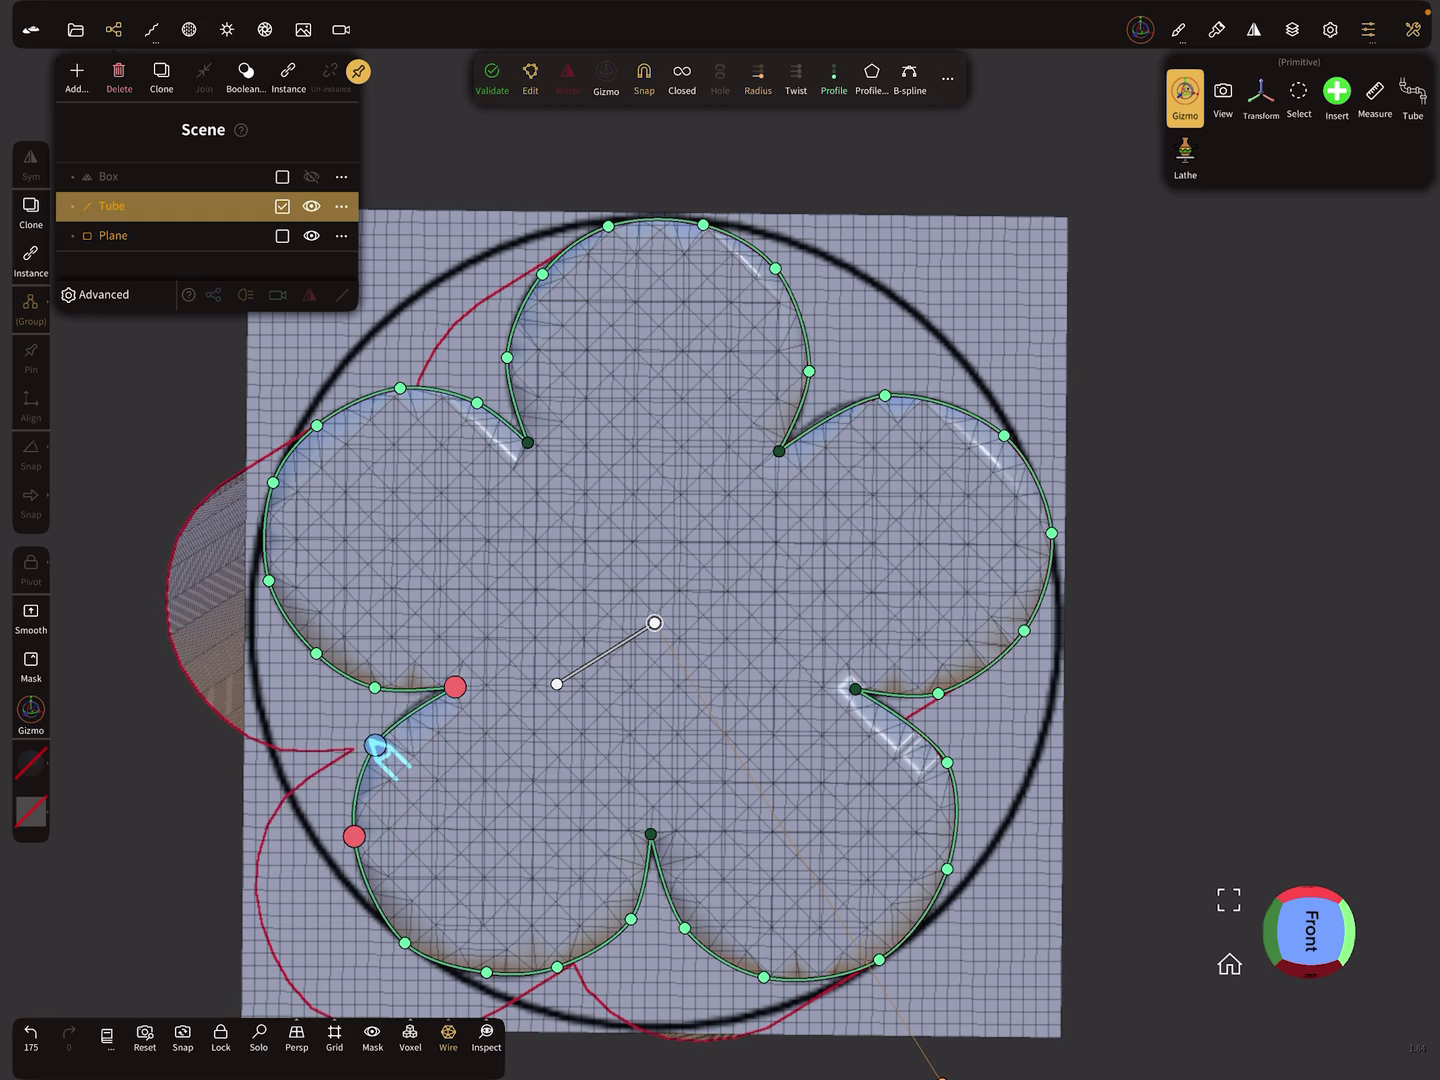
left_click(376, 742)
left_click_drag(354, 836, 352, 842)
left_click_drag(405, 943, 392, 931)
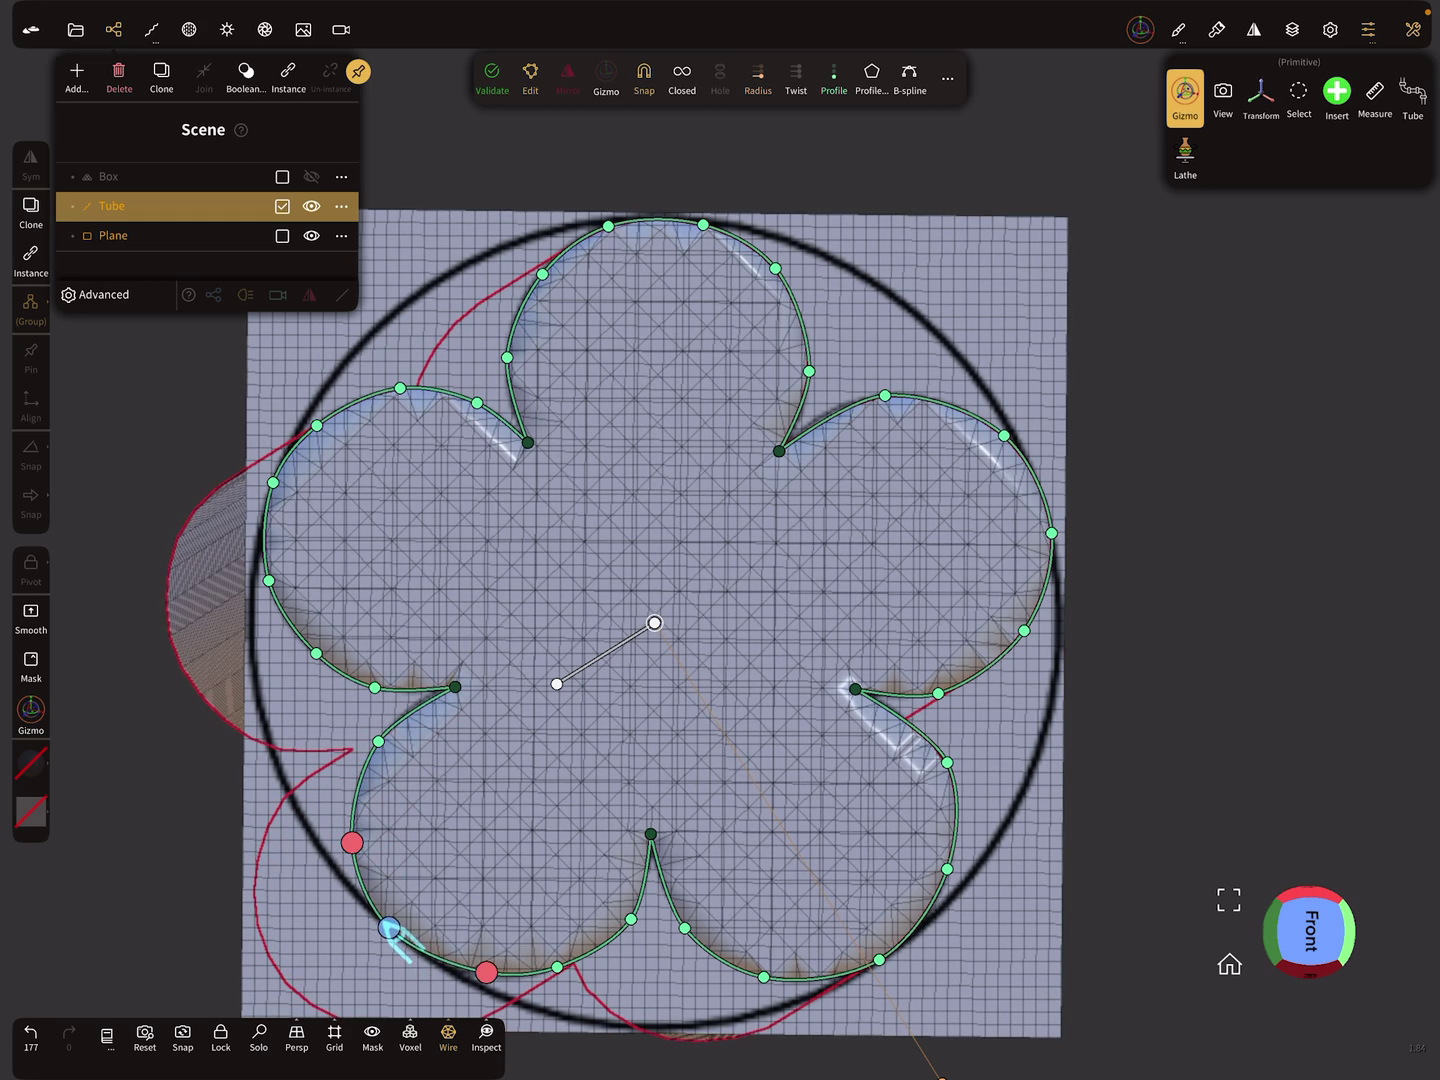
left_click_drag(486, 971, 553, 971)
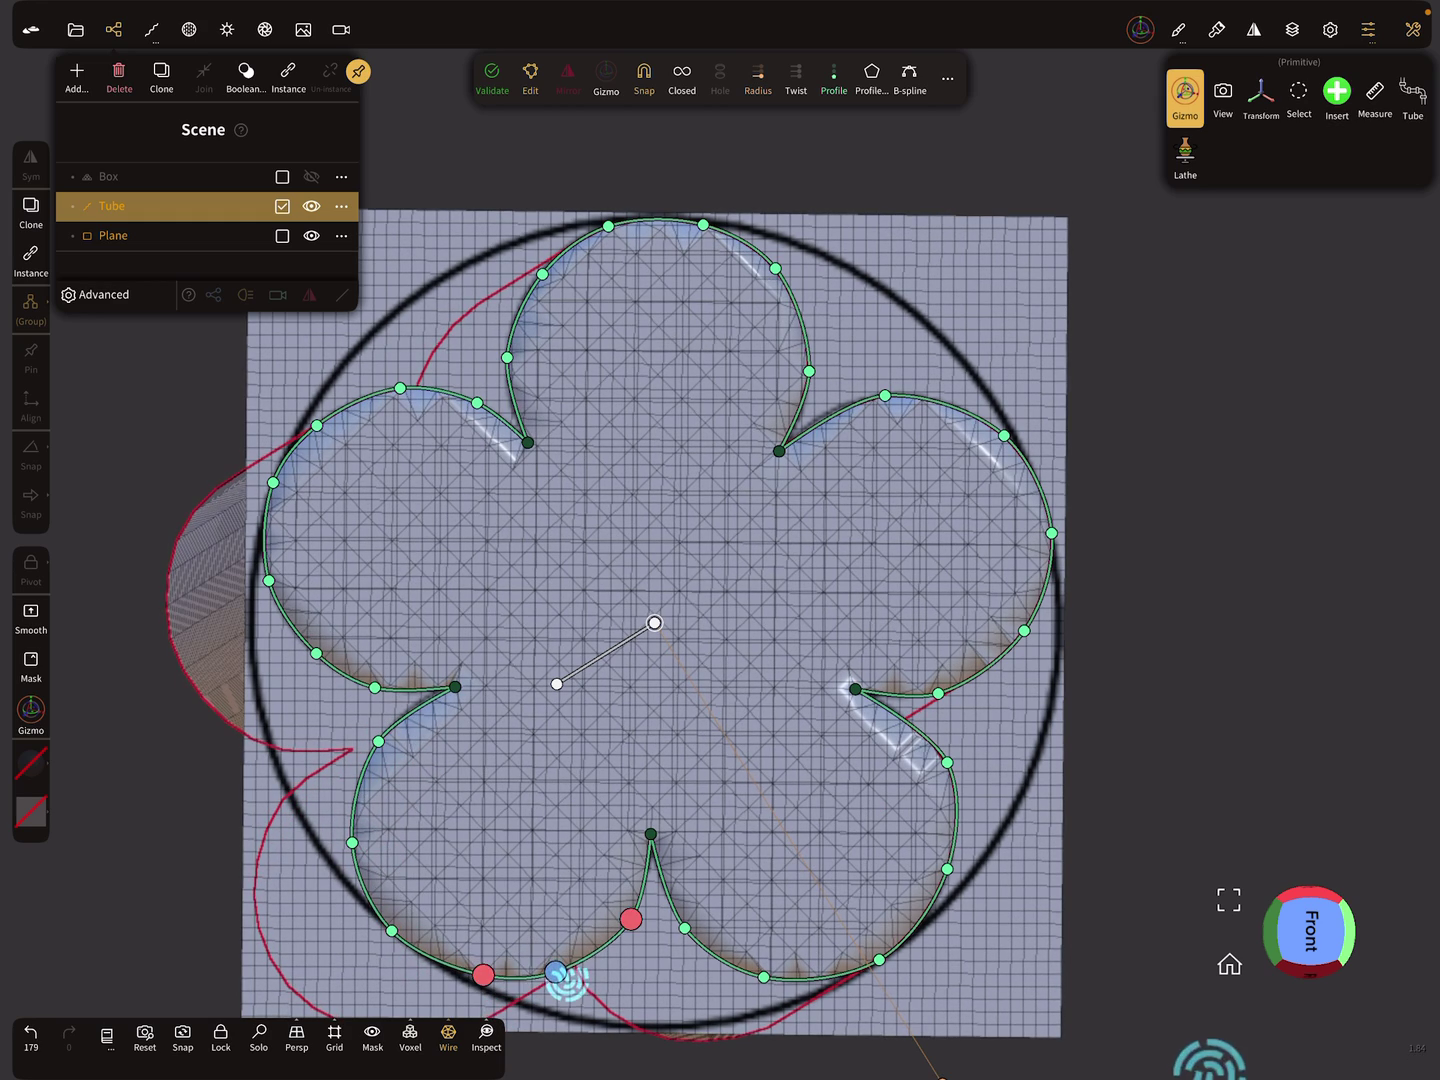
left_click(631, 917)
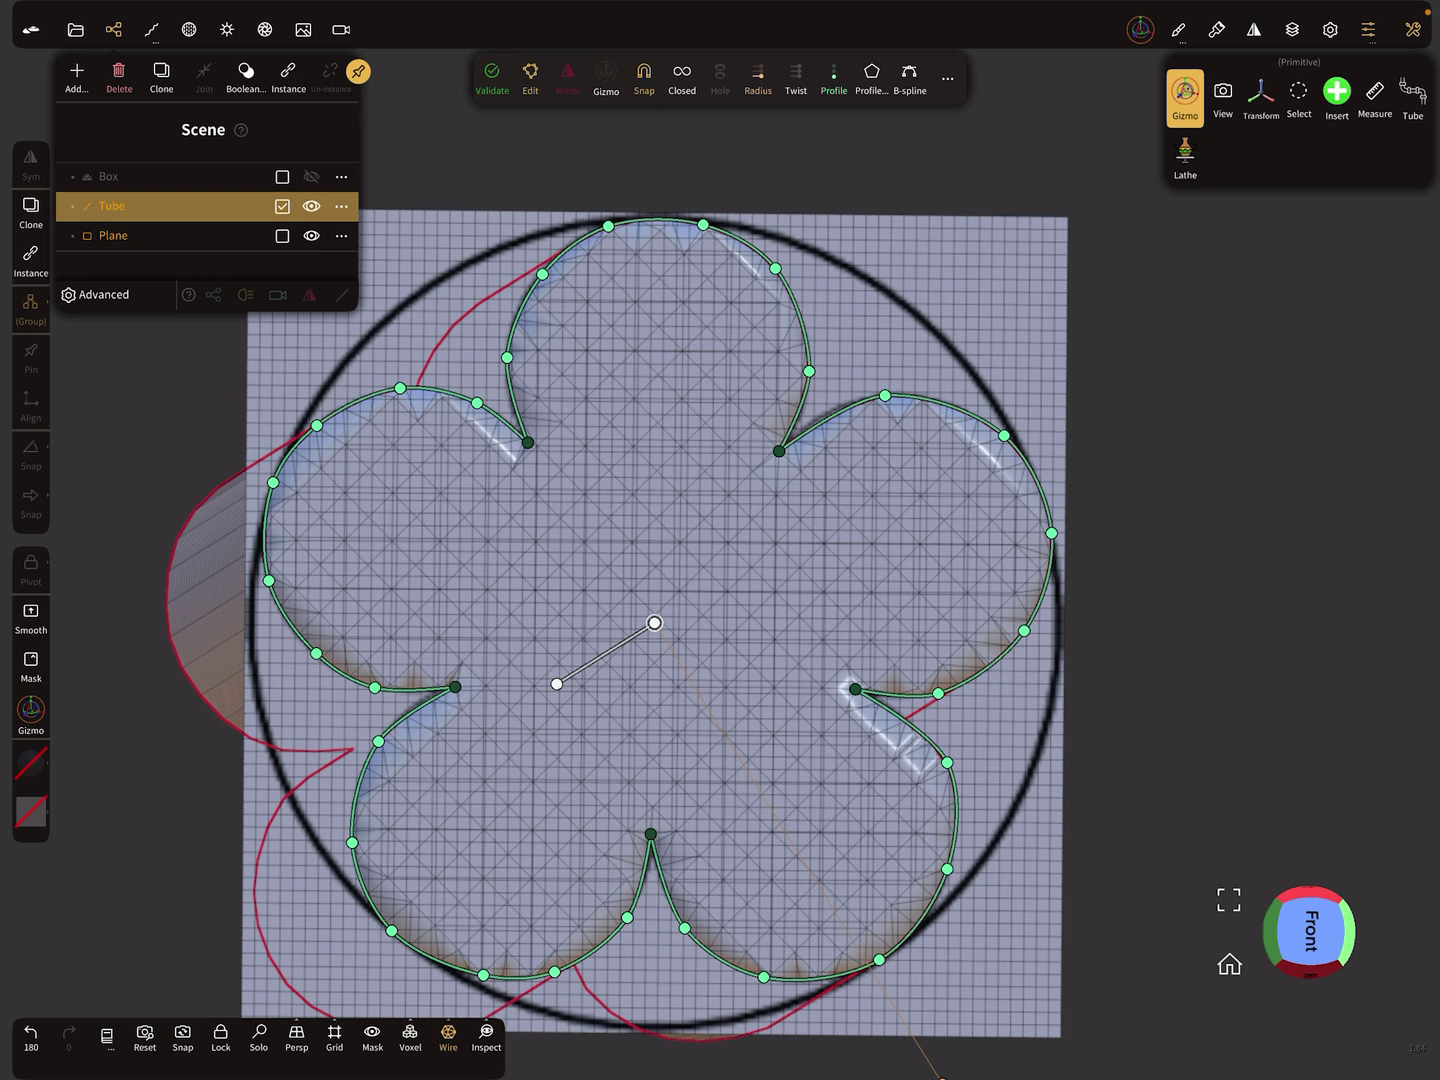
Fit the right lobe's points to its circle, then orbit to view the flower-shaped extruded tube.
left_click_drag(885, 396, 874, 391)
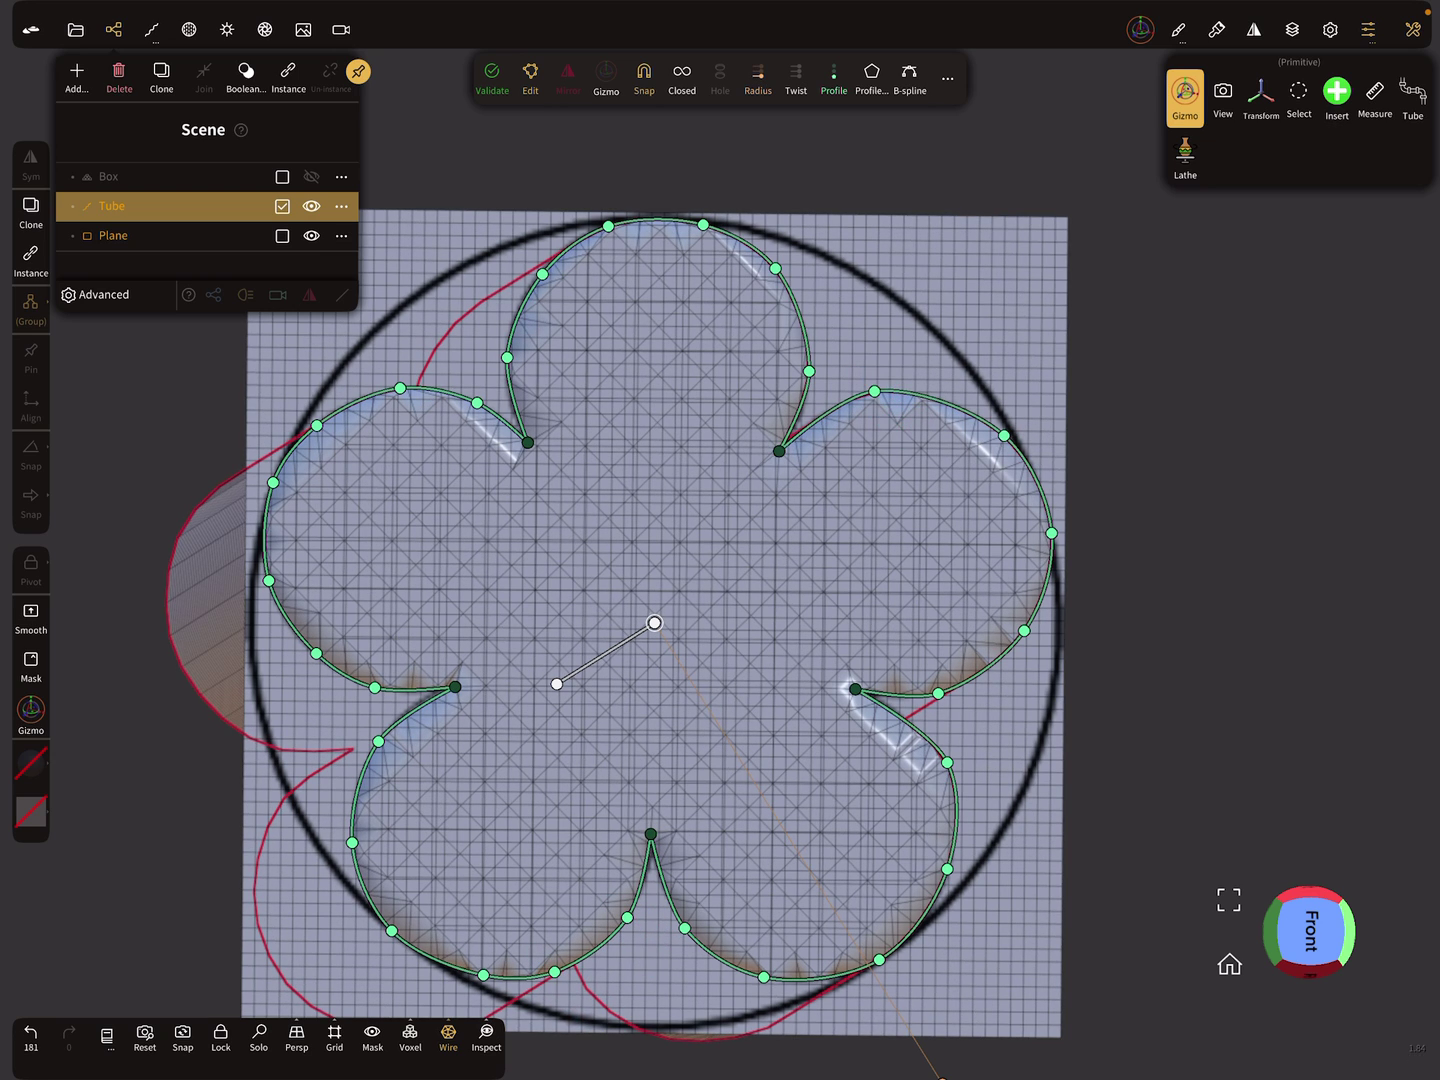
left_click_drag(1003, 436, 977, 413)
left_click_drag(1052, 533, 1048, 507)
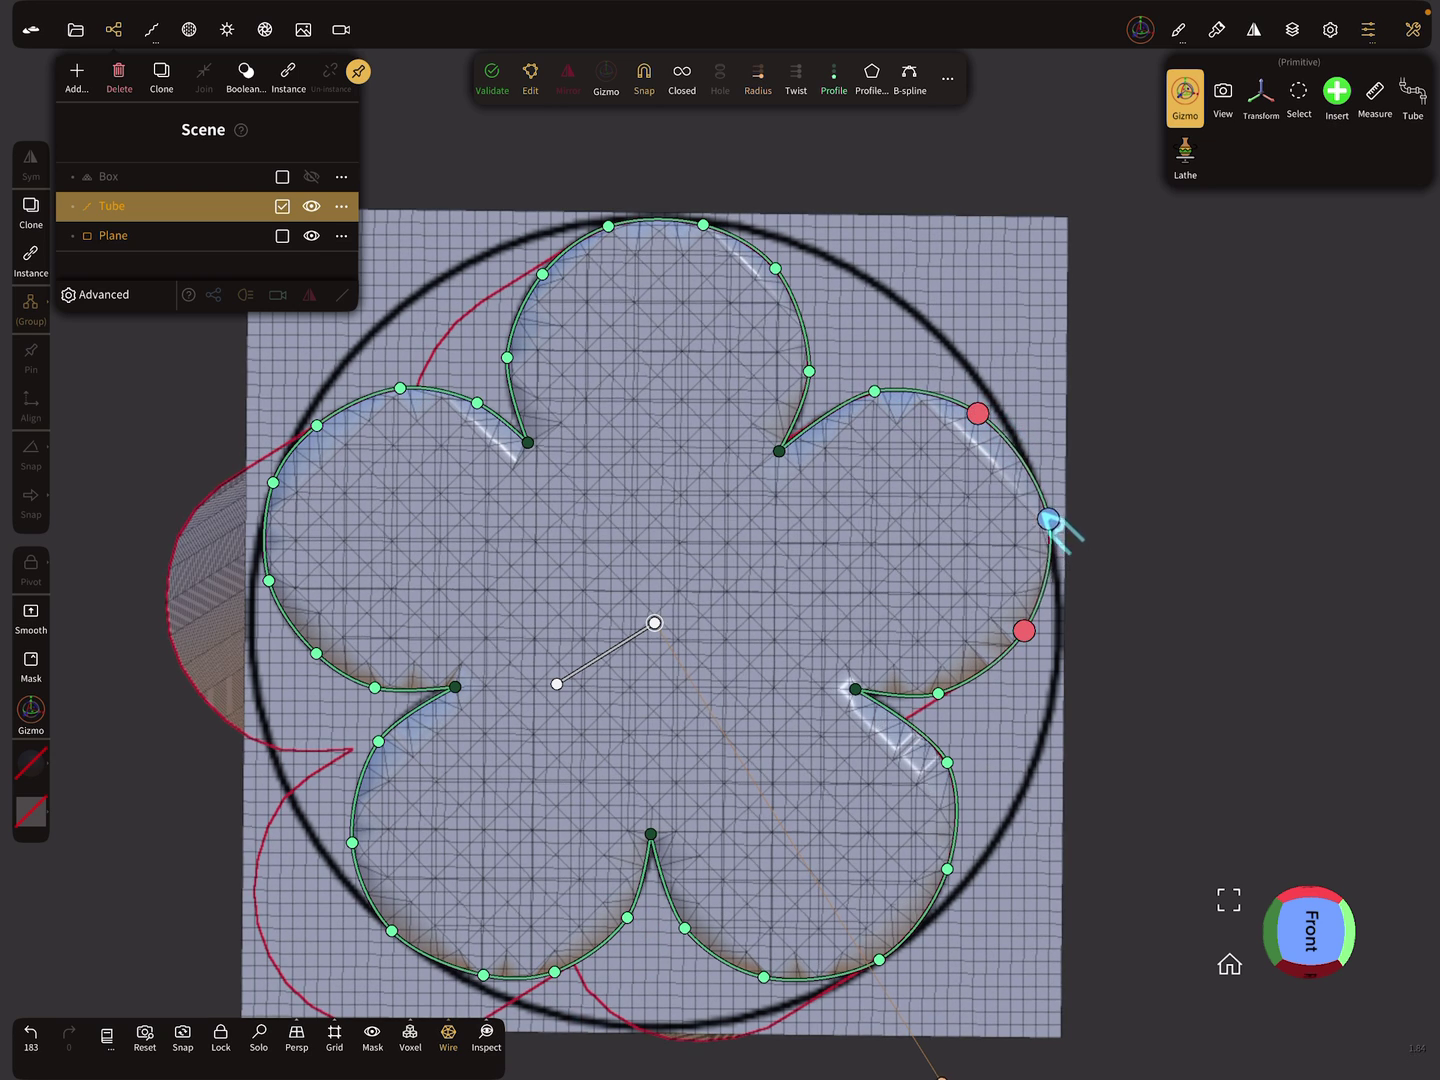
scroll(1209, 658, "down", 3)
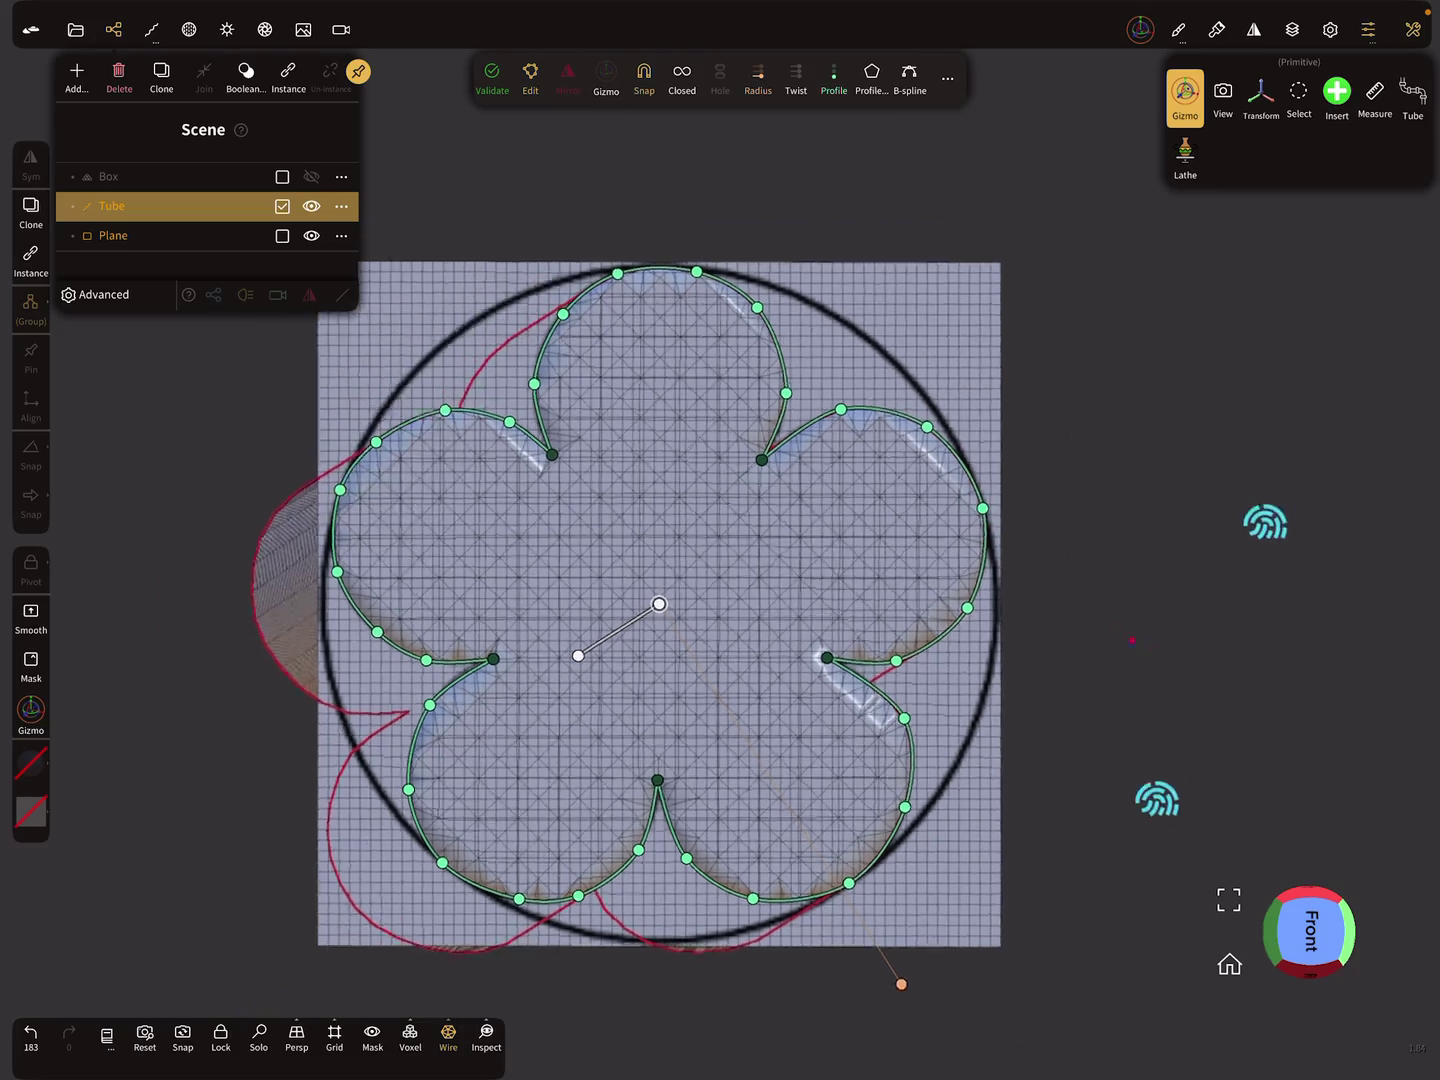
scroll(1107, 609, "down", 3)
mouse_move(1054, 726)
left_mouse_down()
mouse_move(997, 626)
mouse_move(970, 676)
mouse_move(885, 659)
mouse_move(871, 634)
mouse_move(929, 525)
mouse_move(890, 755)
mouse_move(845, 733)
mouse_move(1257, 353)
mouse_move(1151, 399)
mouse_move(1244, 334)
mouse_move(1045, 488)
mouse_move(1118, 476)
mouse_move(1083, 528)
mouse_move(1179, 439)
left_mouse_up()
Add the current flower profile as a new preset in 2D Bands.json and face the plane head-on.
left_click(871, 76)
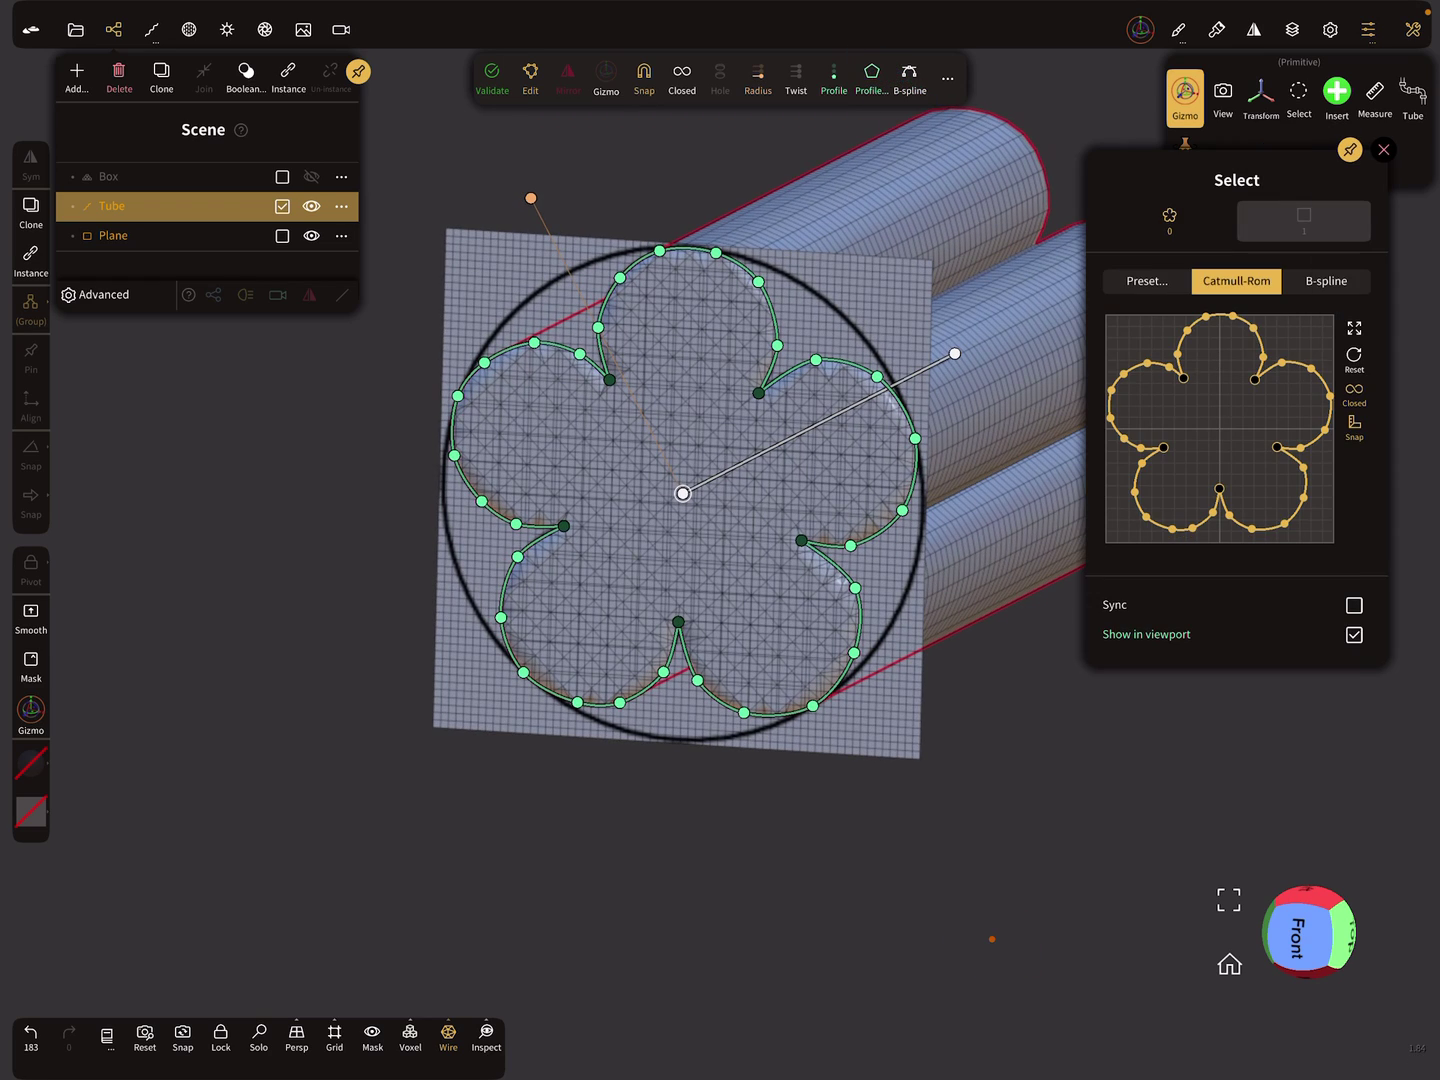
left_click(1146, 282)
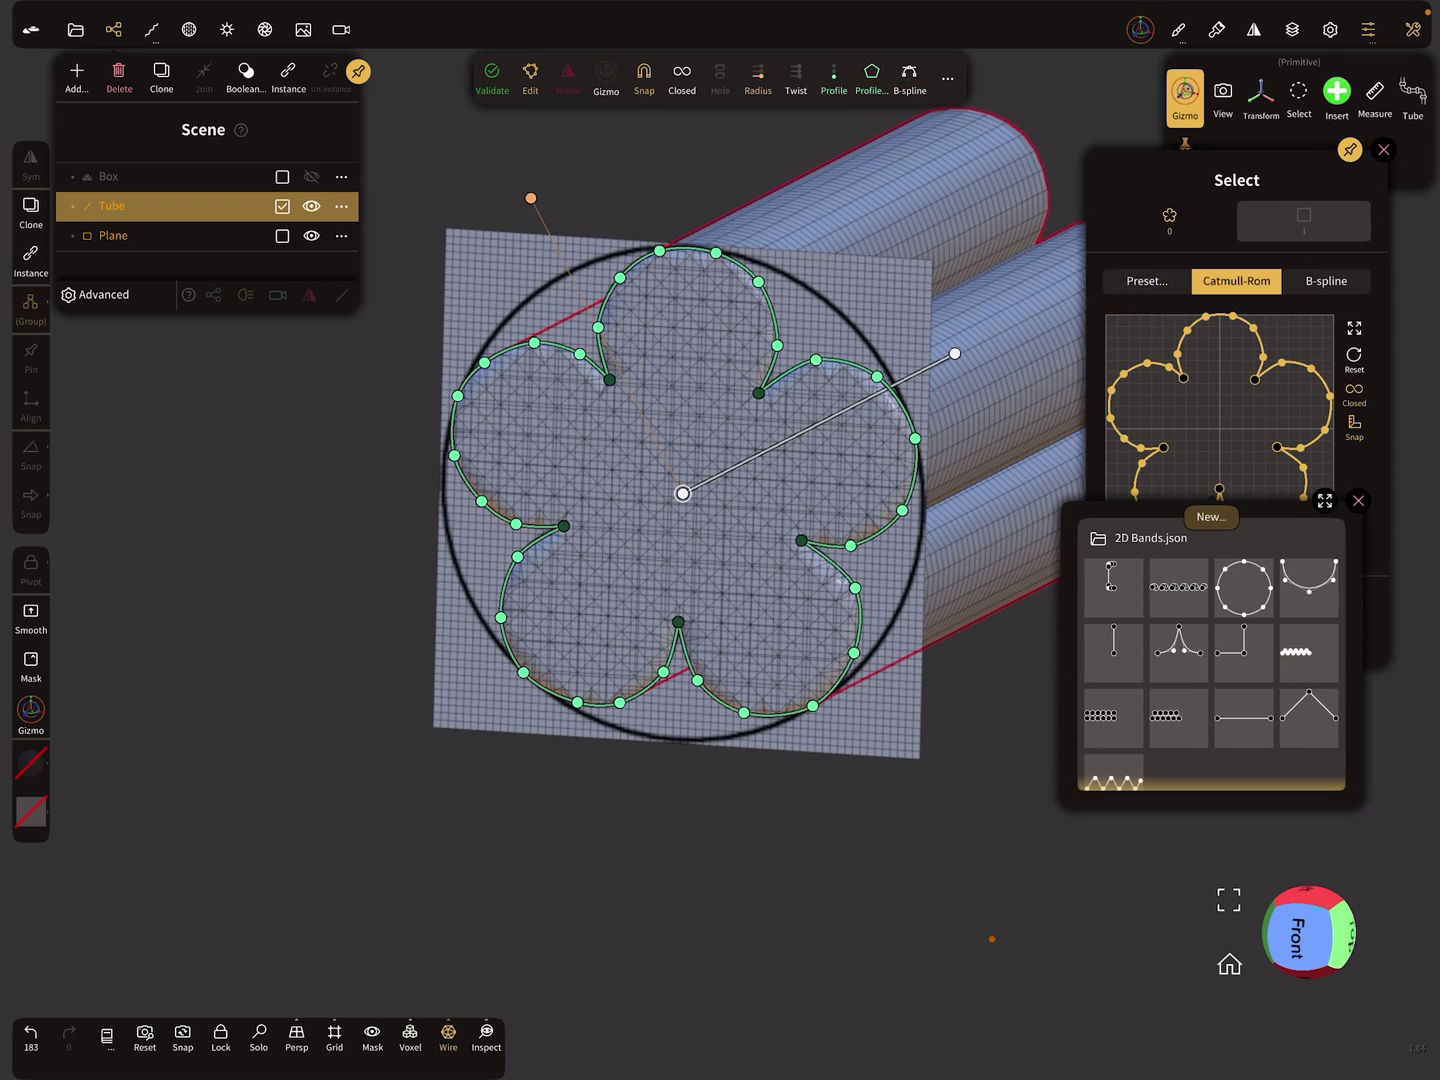
left_click(1210, 516)
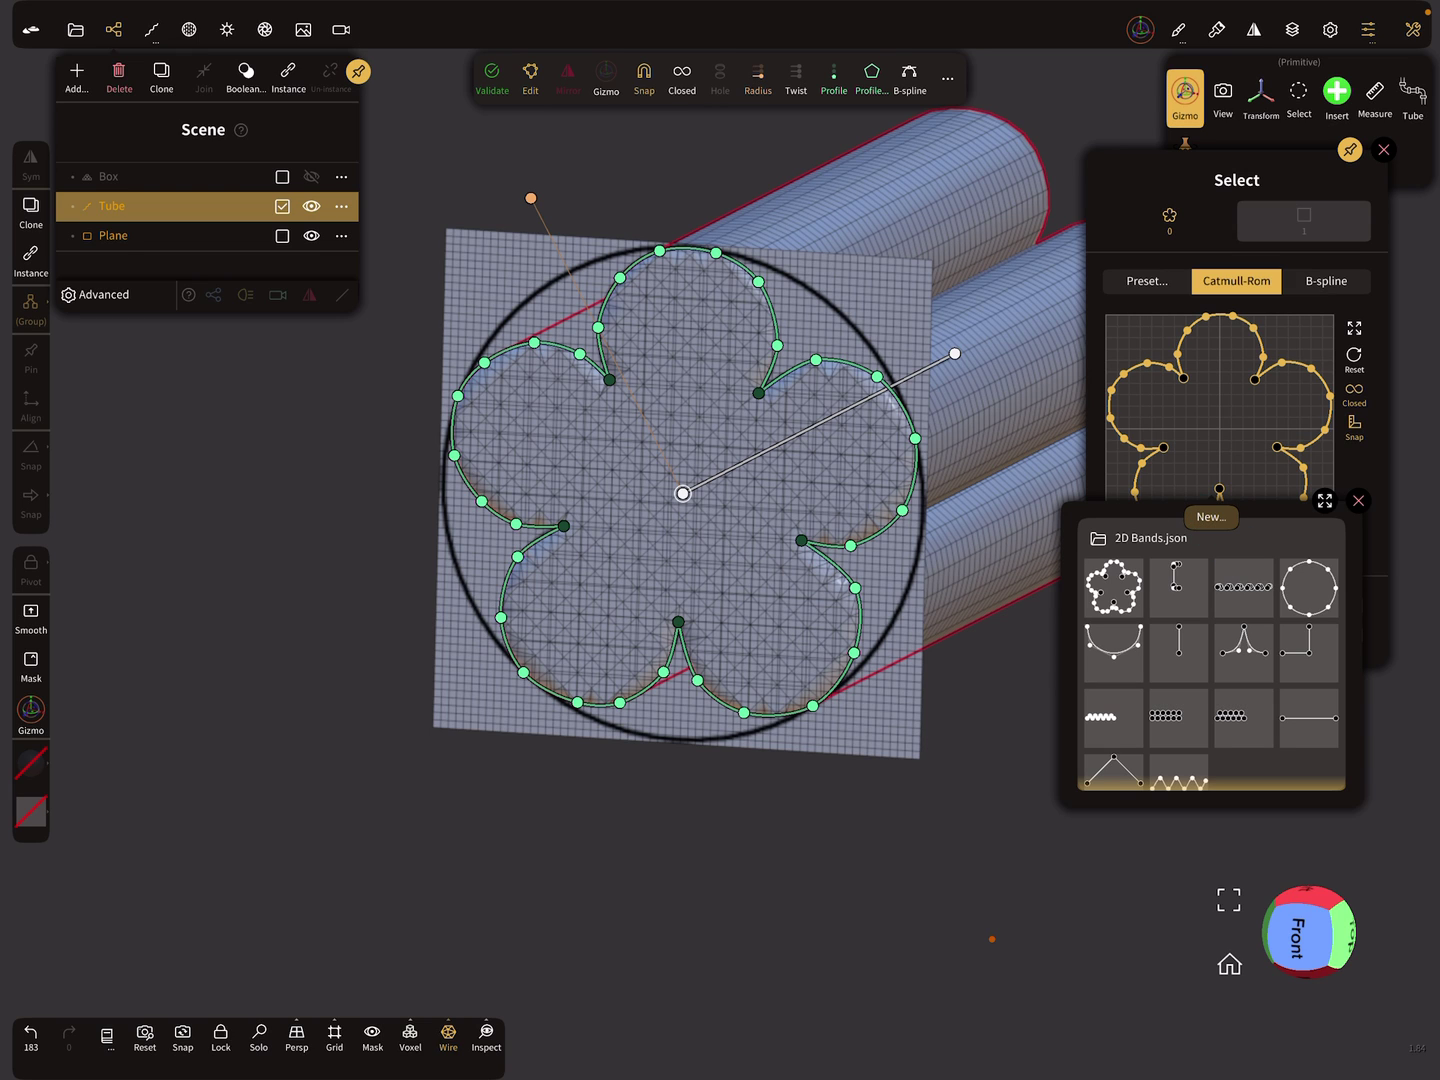
left_click(1383, 150)
left_click_drag(1109, 627, 1225, 476)
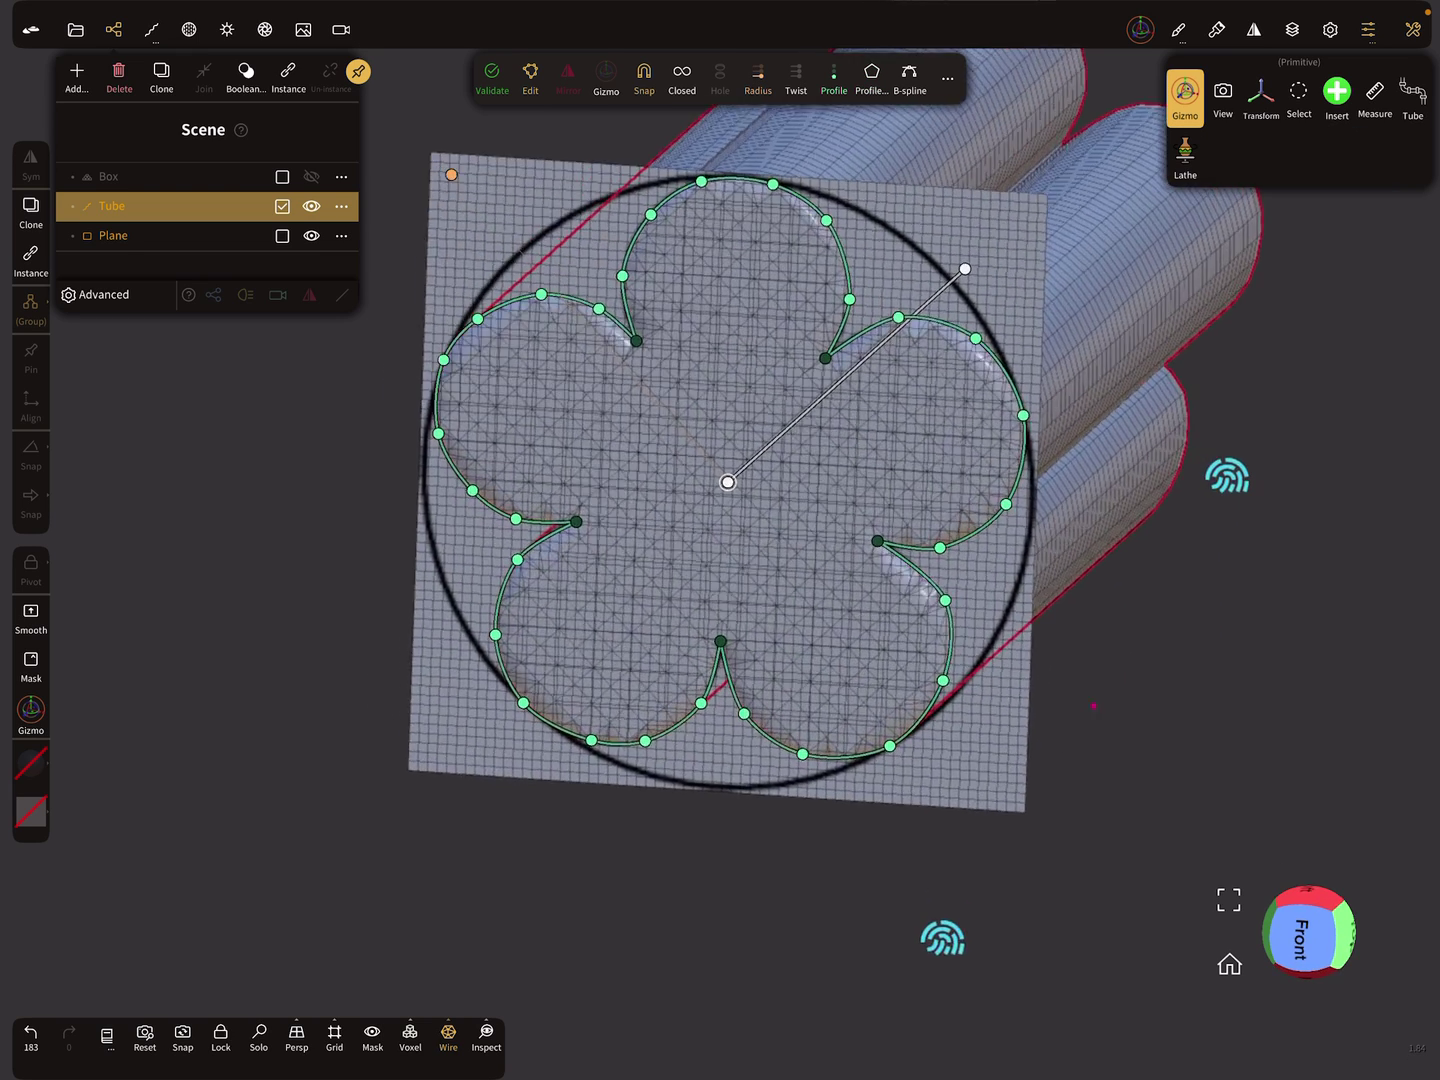
Start importing a new image into the reference plane's Color texture slot.
left_click(973, 743)
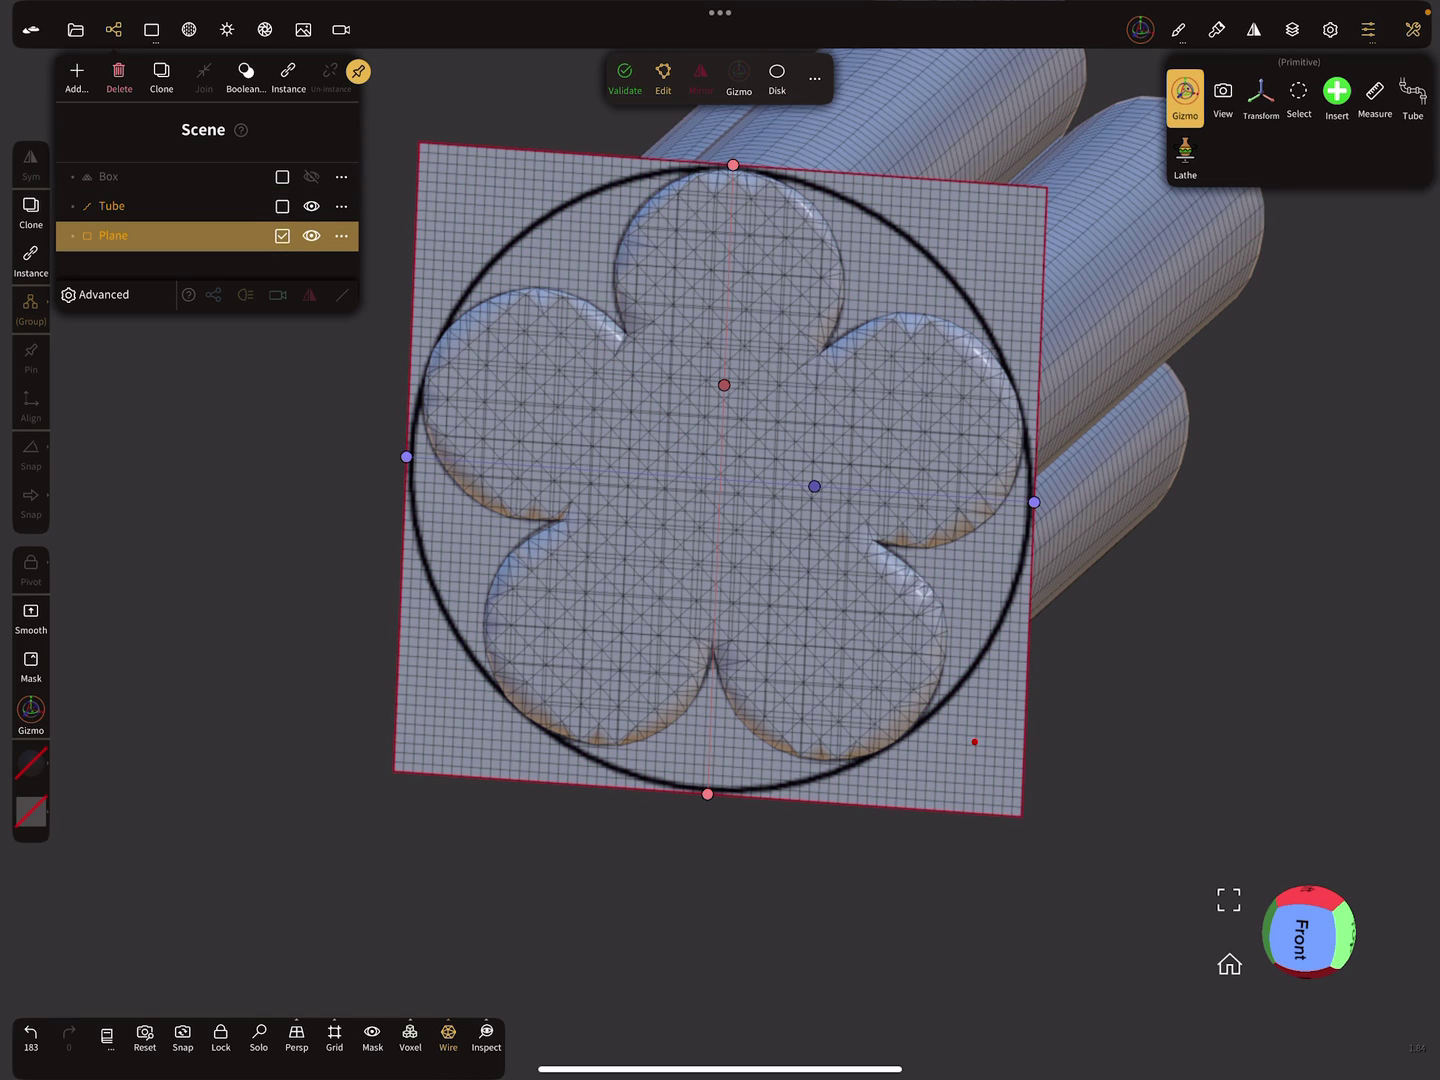
left_click(189, 29)
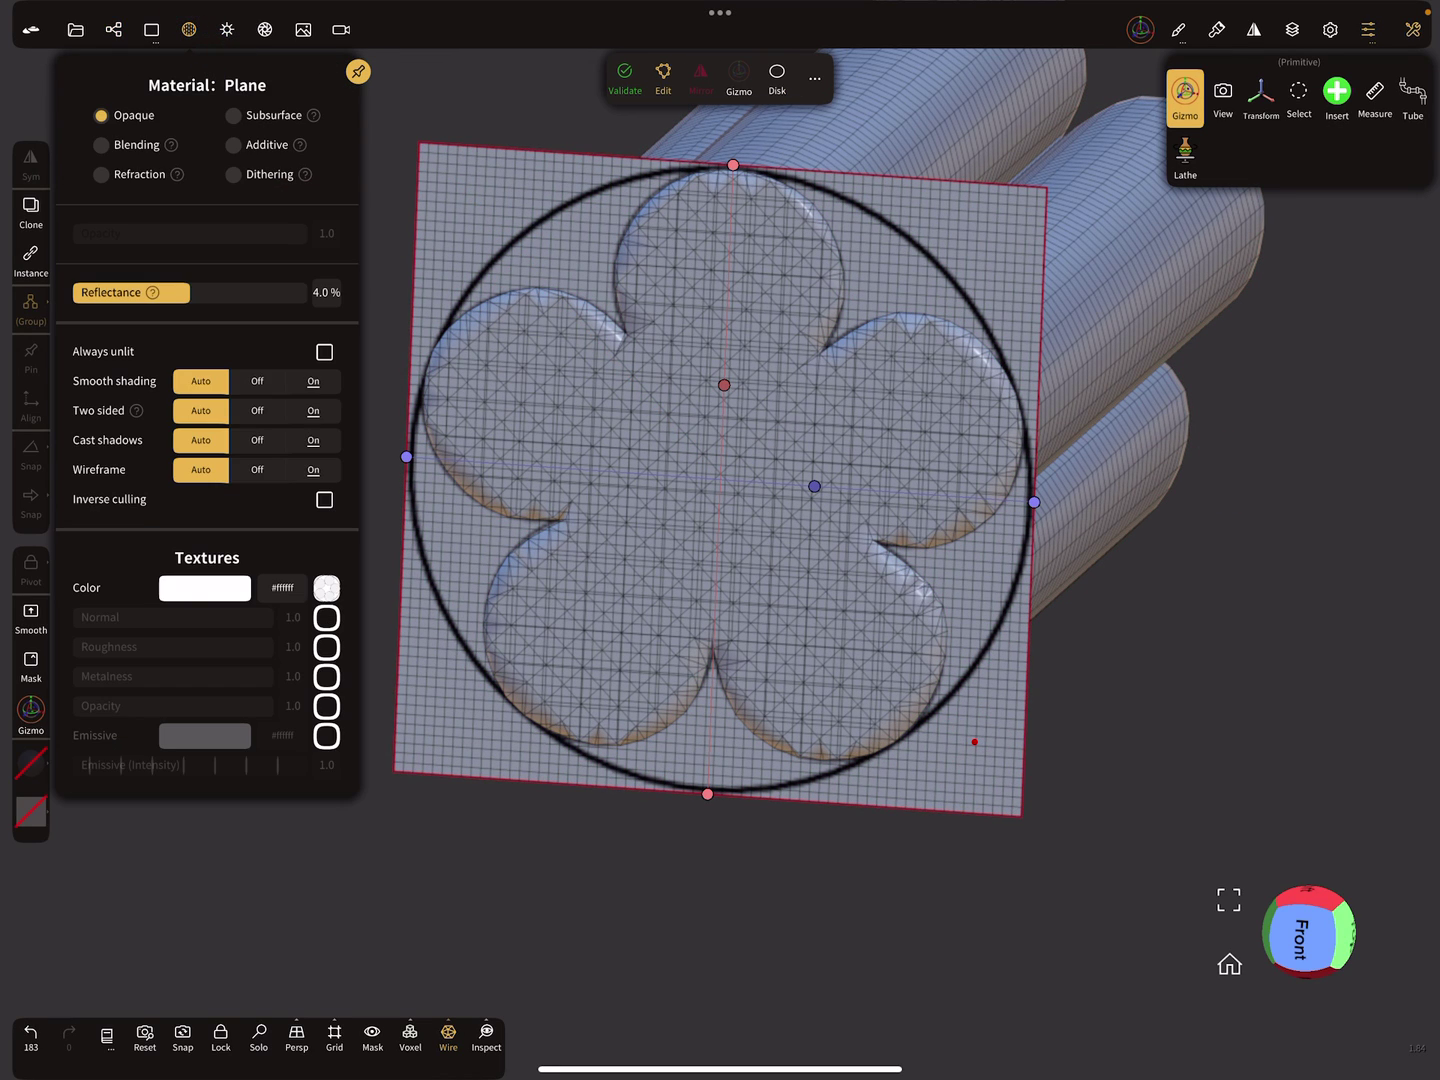
left_click(327, 587)
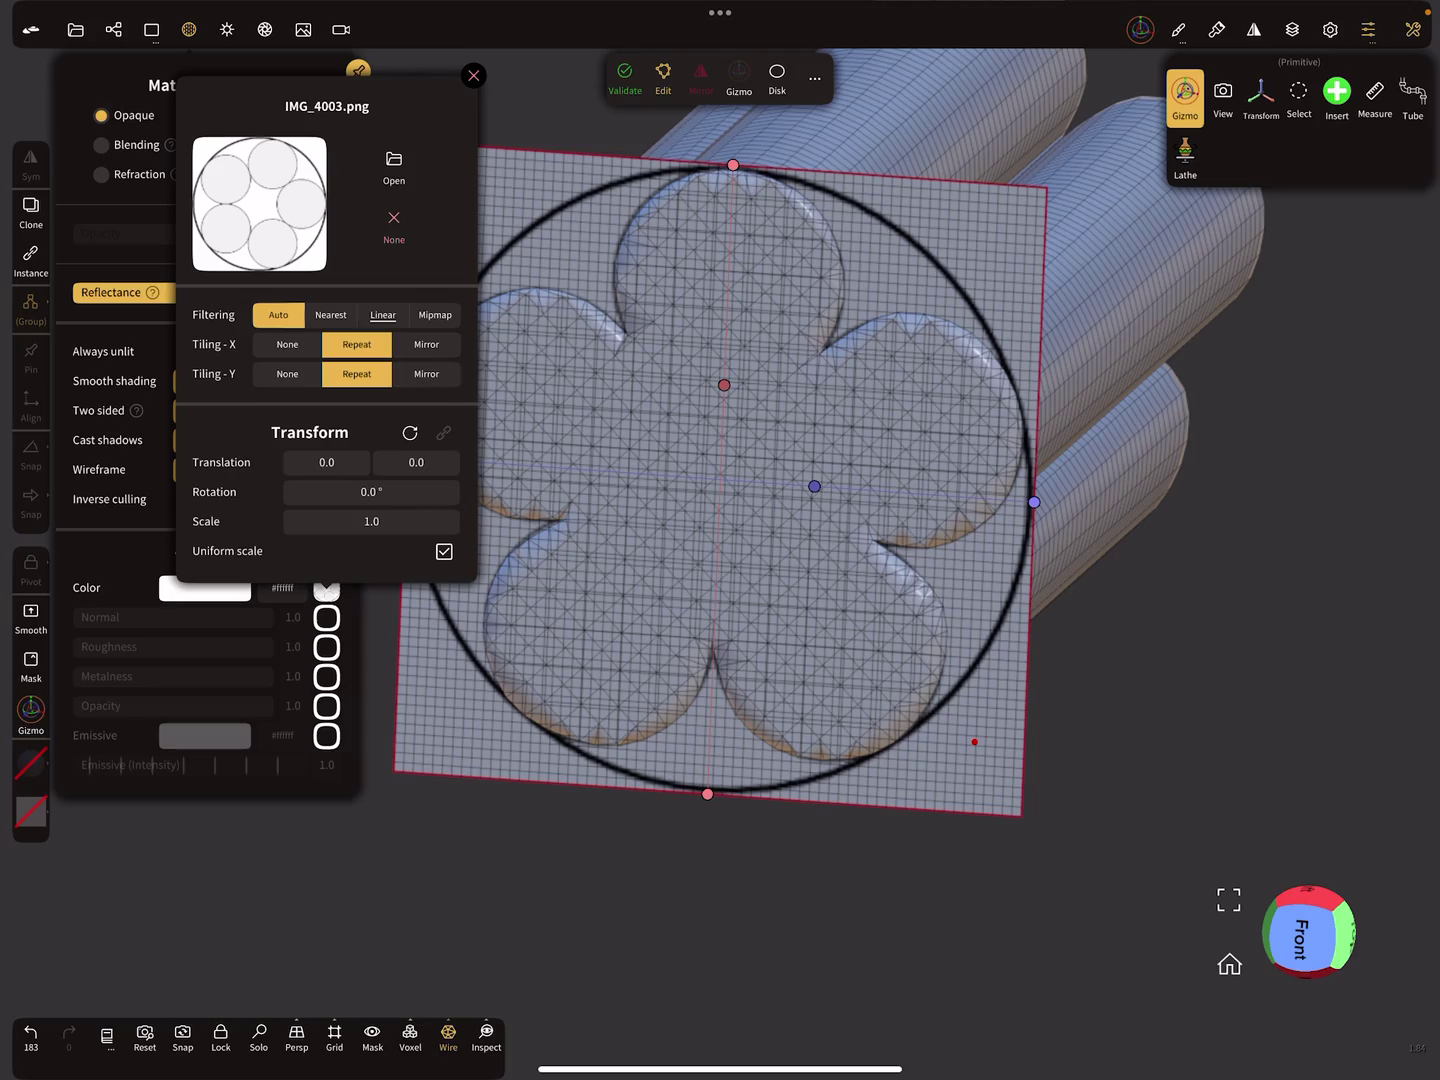
left_click(394, 167)
Load the crown-molding profile picture from Photos onto the plane.
left_click(454, 233)
left_click(630, 515)
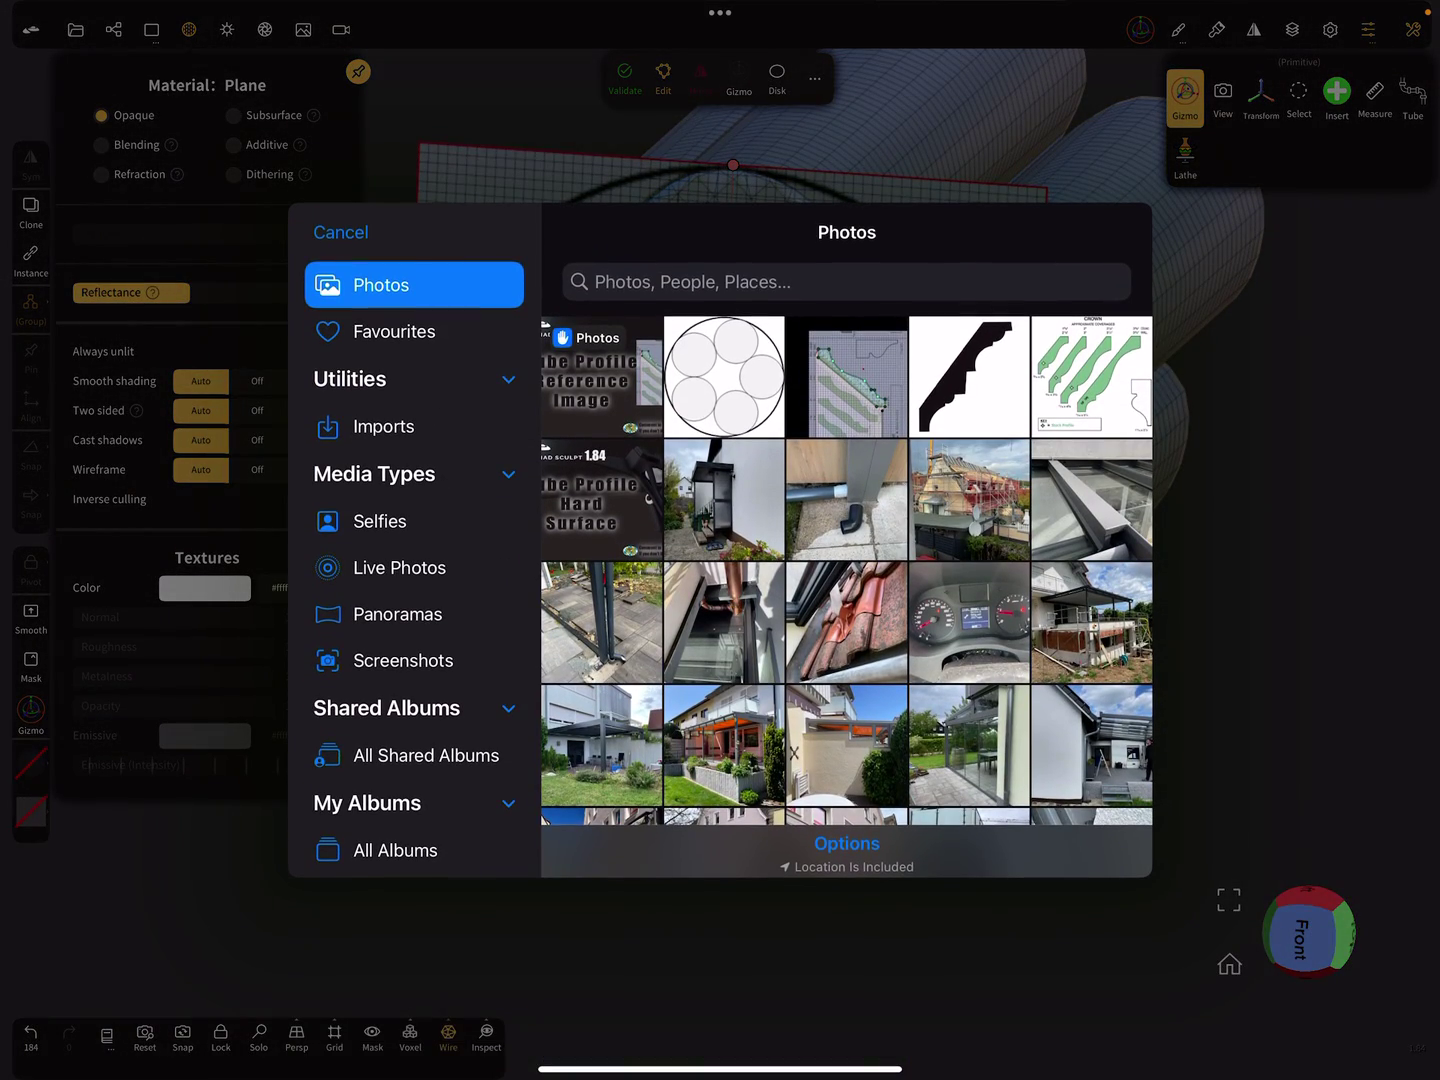
left_click(723, 377)
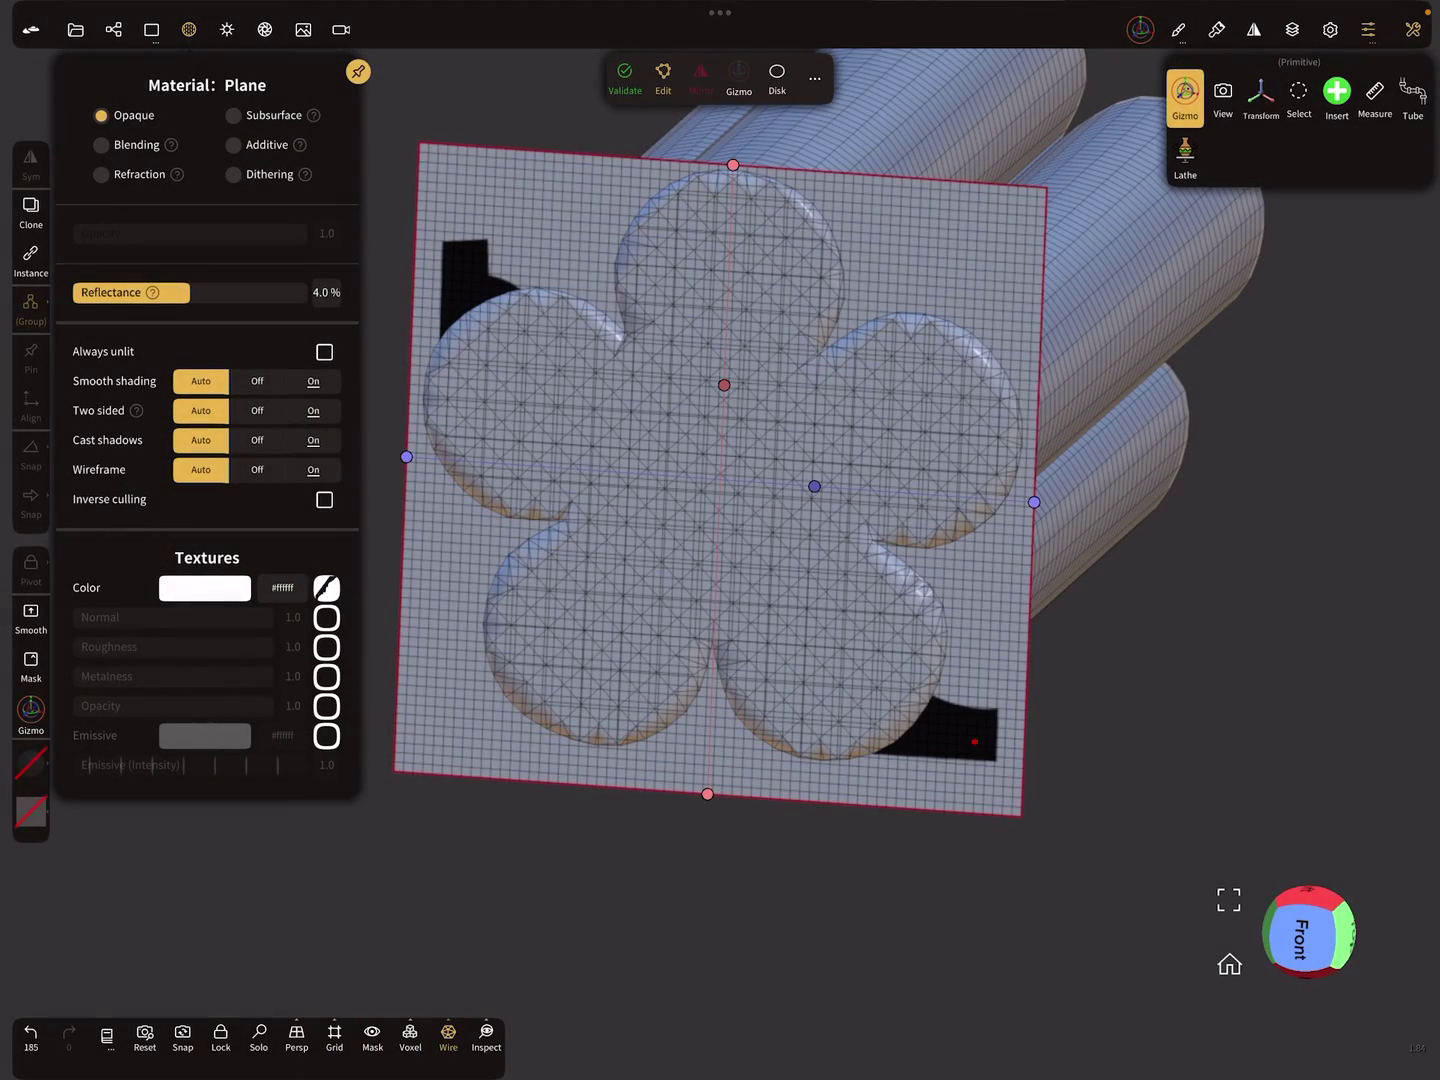
mouse_move(1177, 611)
left_mouse_down()
mouse_move(1104, 576)
mouse_move(1202, 578)
mouse_move(1158, 597)
mouse_move(1141, 562)
mouse_move(1172, 558)
left_mouse_up()
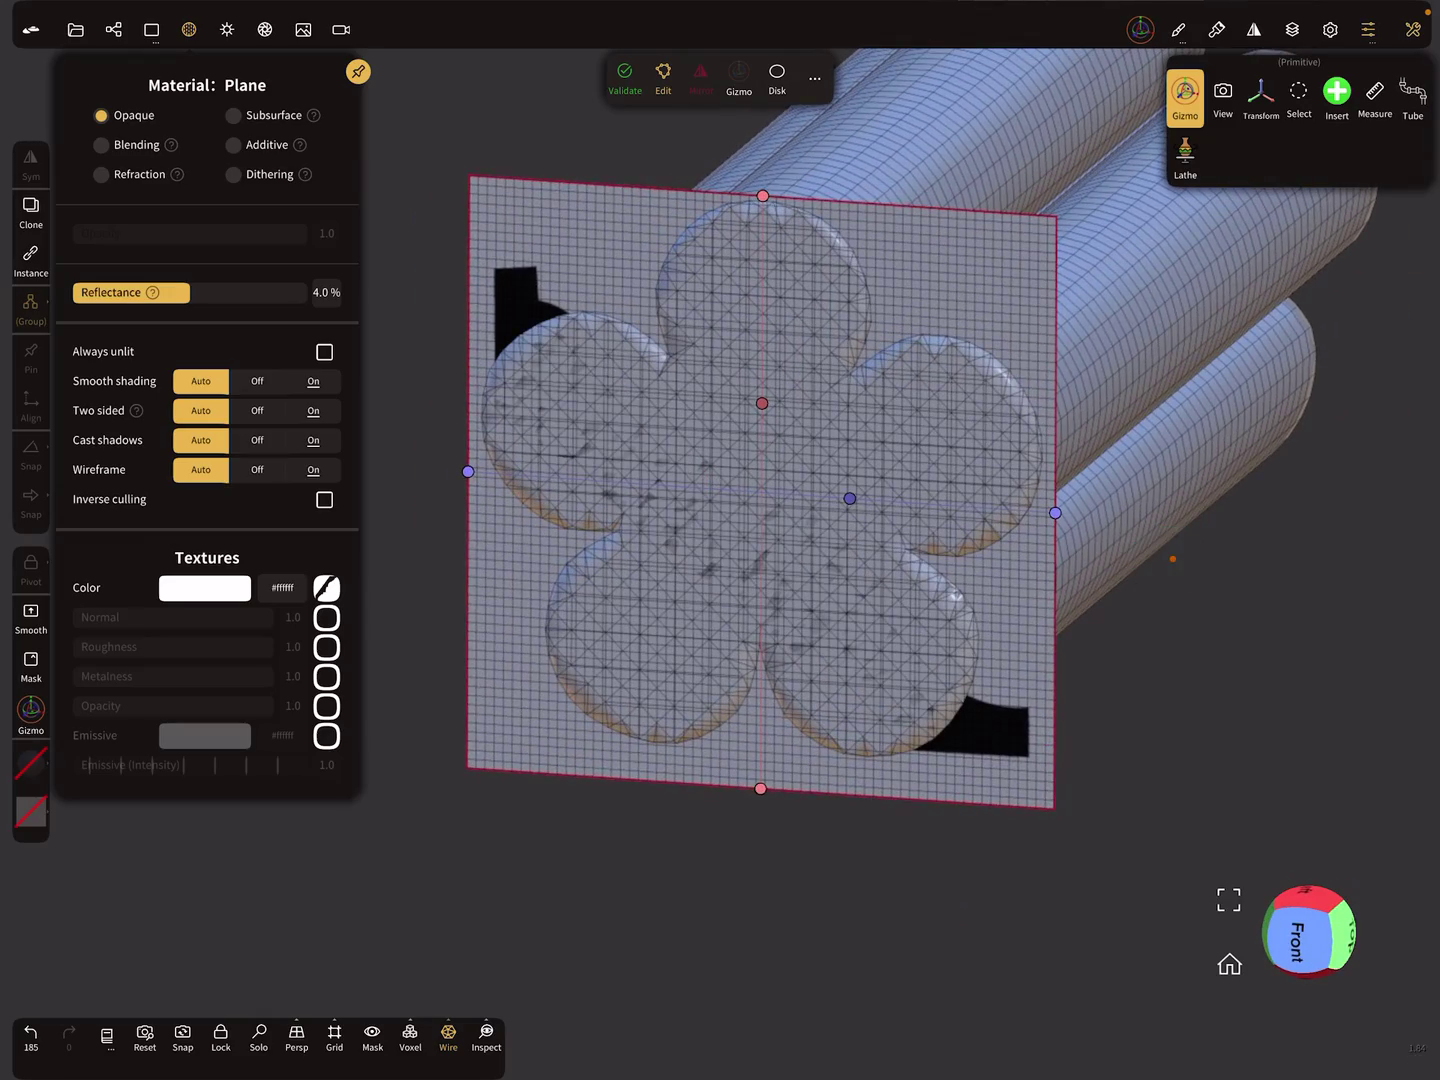
Show the Box again from the Scene list and select the Tube.
left_click(113, 30)
left_click(168, 177)
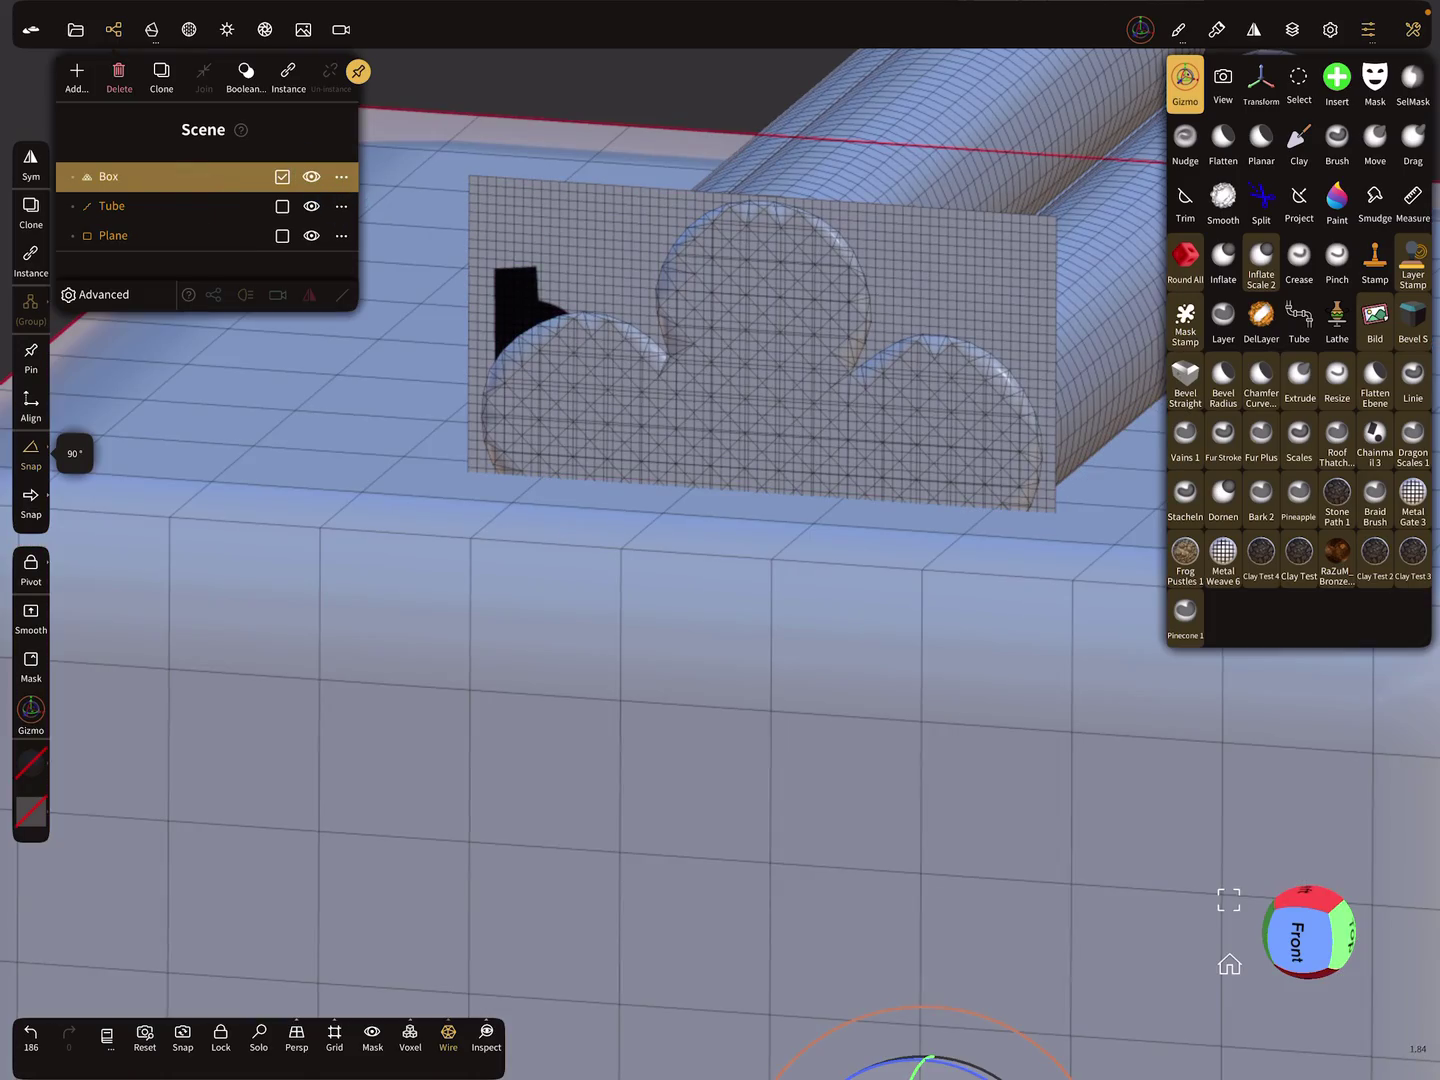
mouse_move(1026, 540)
left_mouse_down()
mouse_move(996, 530)
mouse_move(1077, 604)
mouse_move(1022, 626)
mouse_move(980, 682)
left_mouse_up()
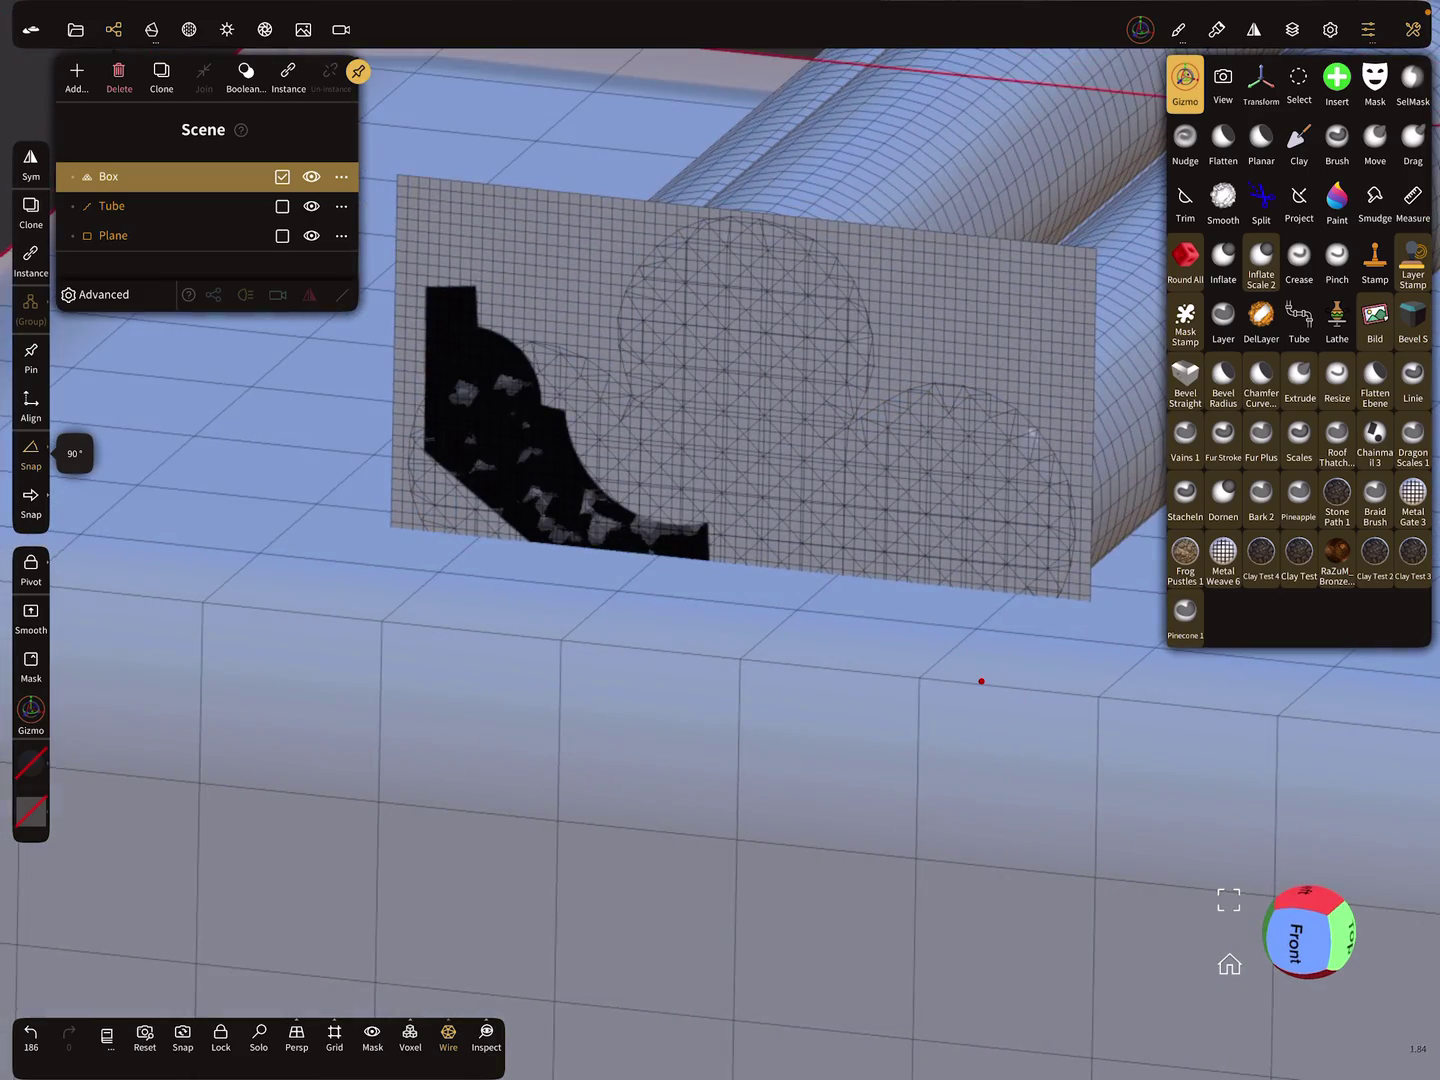
left_click(951, 161)
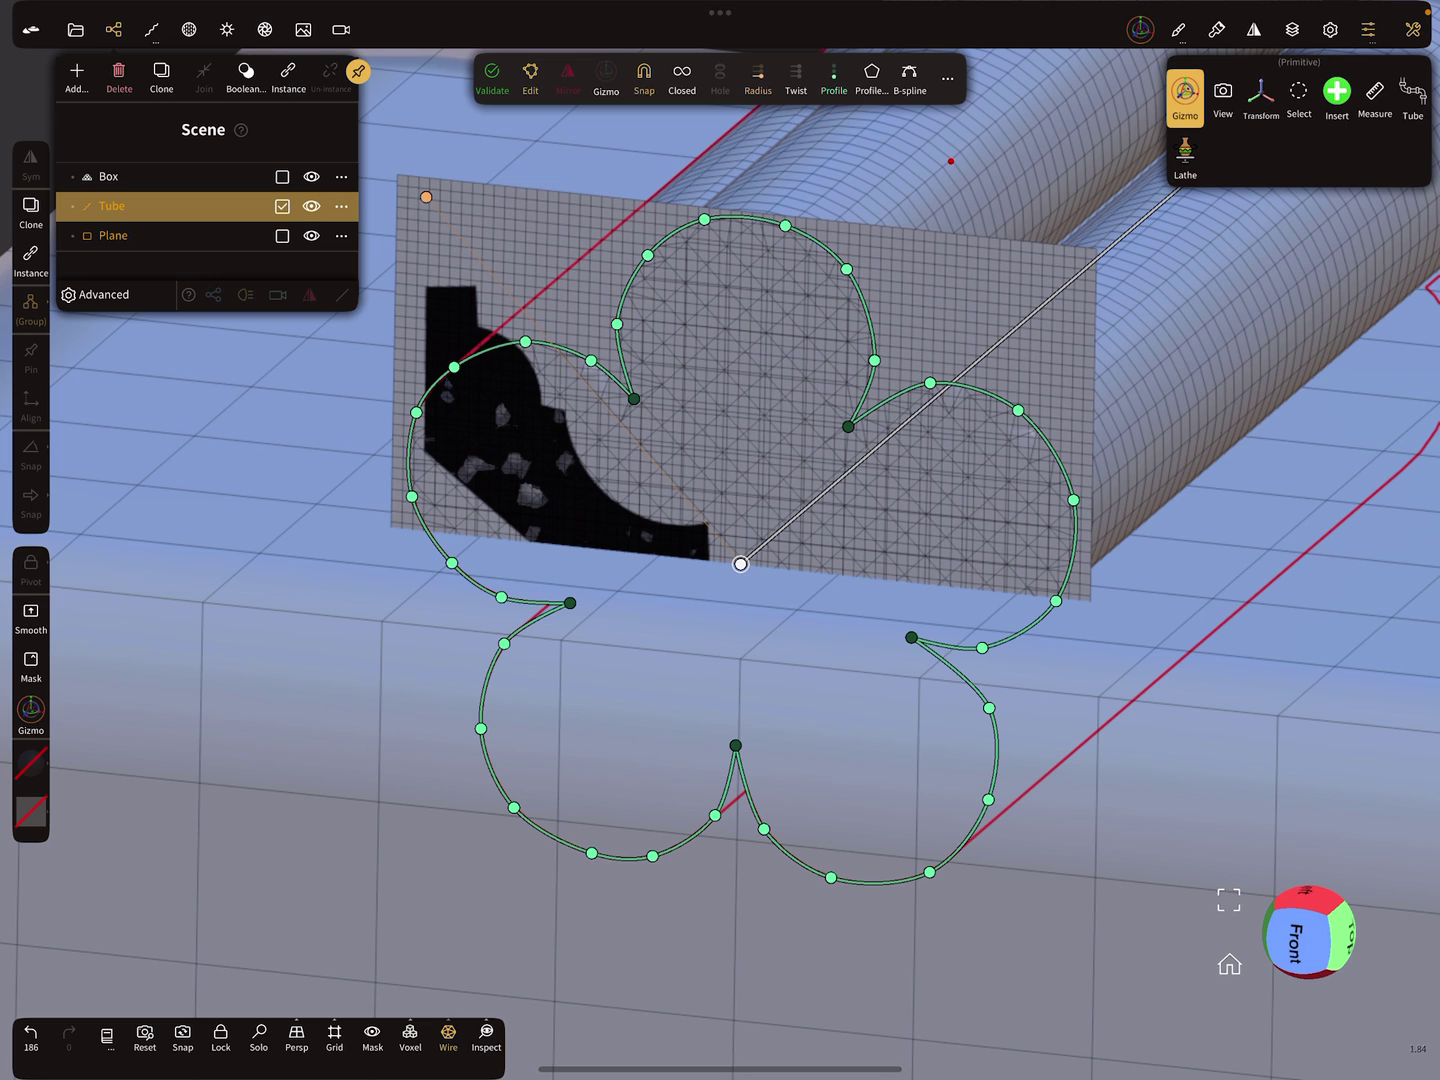
Reset the tube's cross-section from the flower shape back to a plain square.
left_click(871, 77)
left_click(1358, 499)
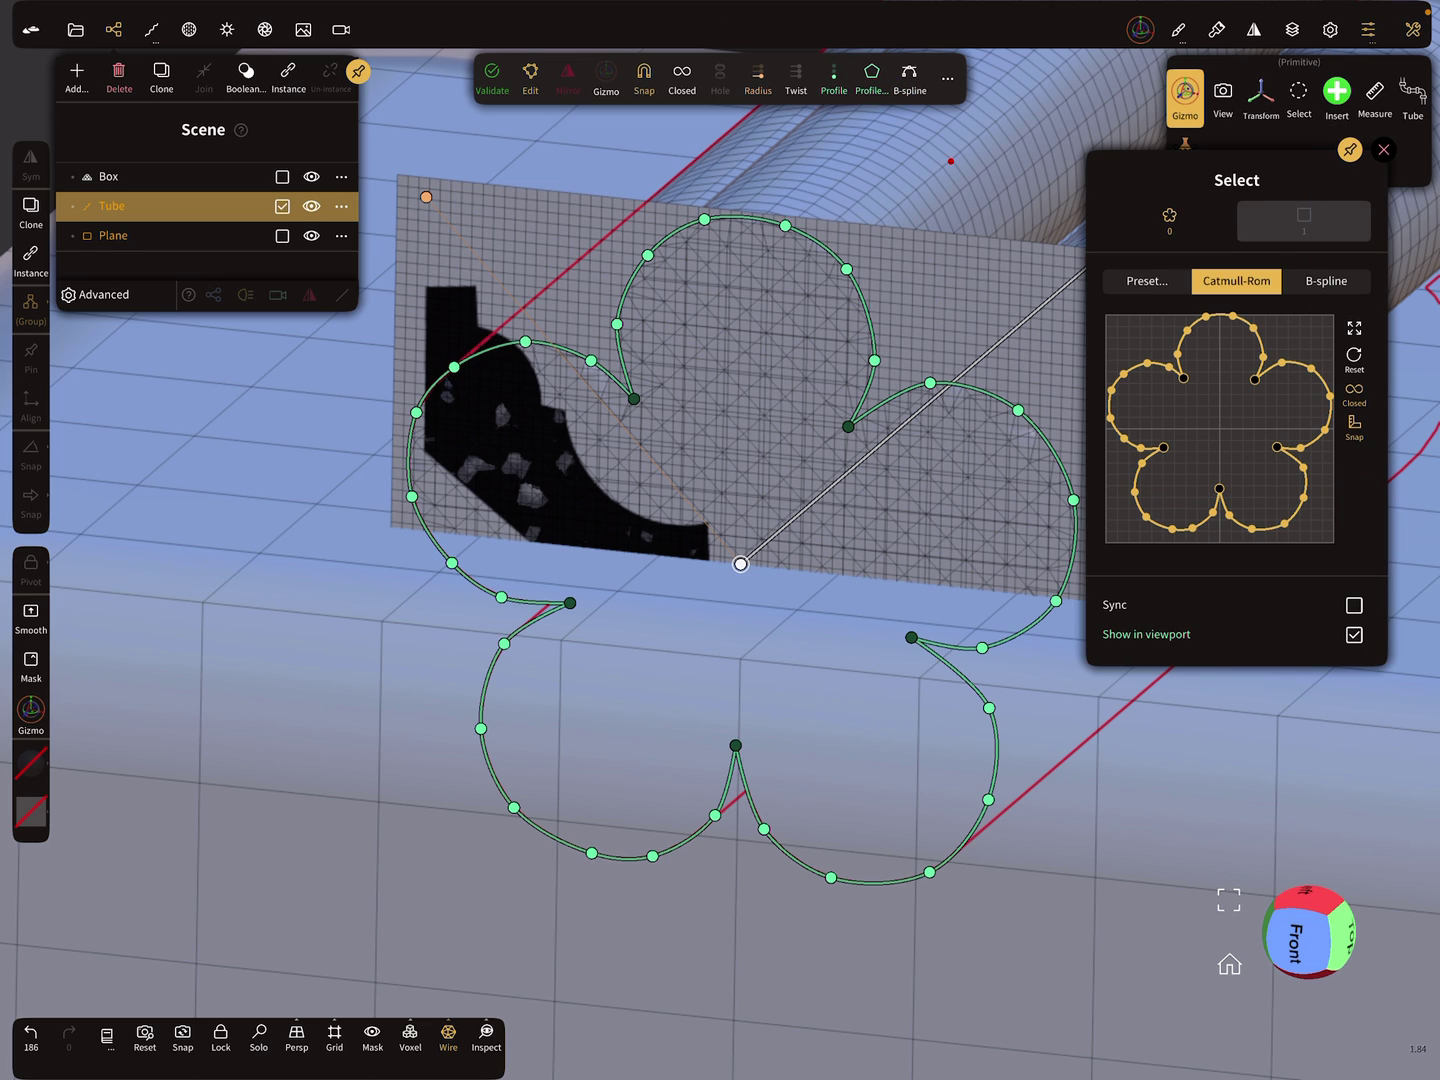
left_click(1354, 357)
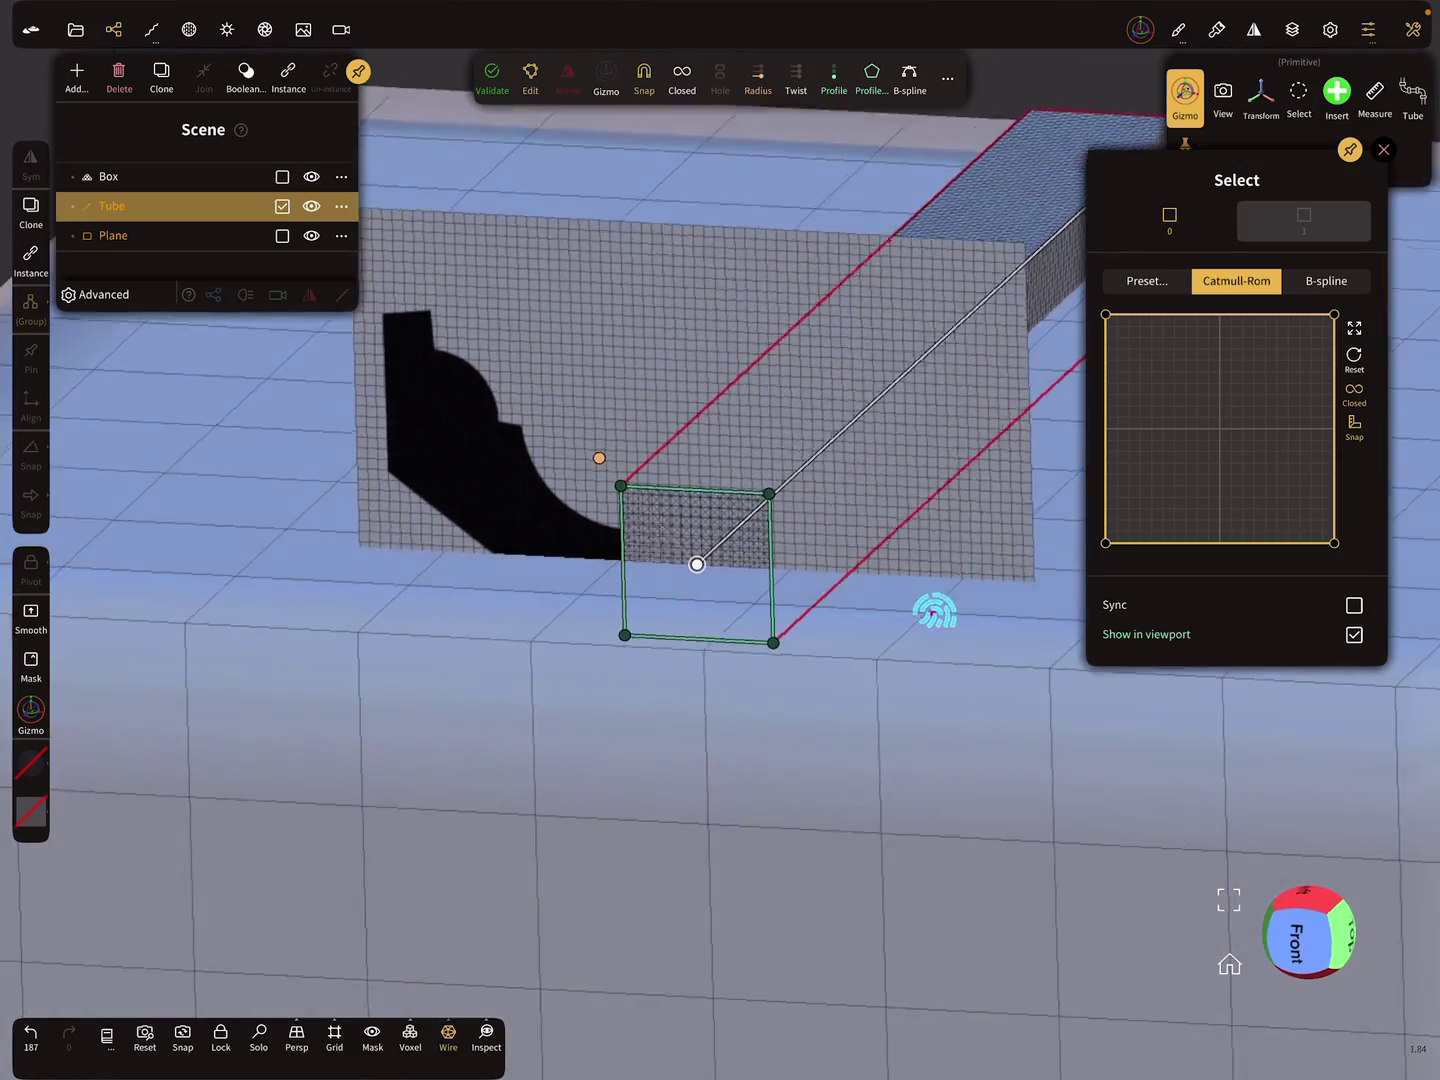
mouse_move(874, 506)
middle_mouse_down()
mouse_move(868, 556)
mouse_move(955, 573)
mouse_move(933, 643)
middle_mouse_up()
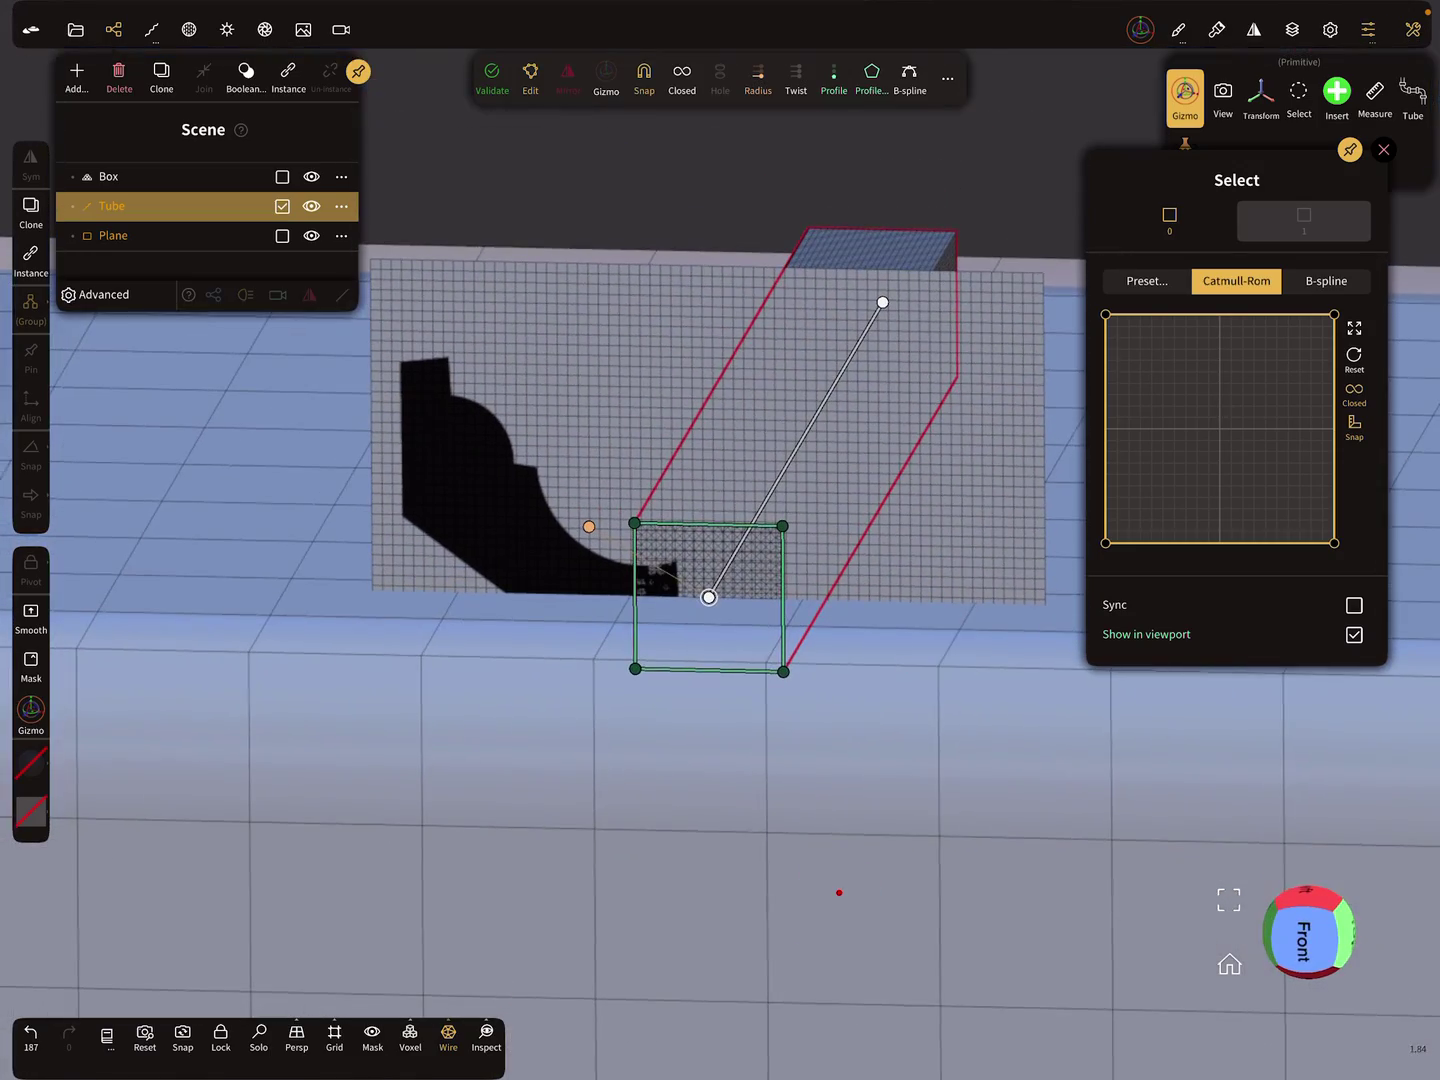
Scale the plane's molding image to about 1.9 and shift Translation X so a profile tip meets the tube.
left_click(556, 353)
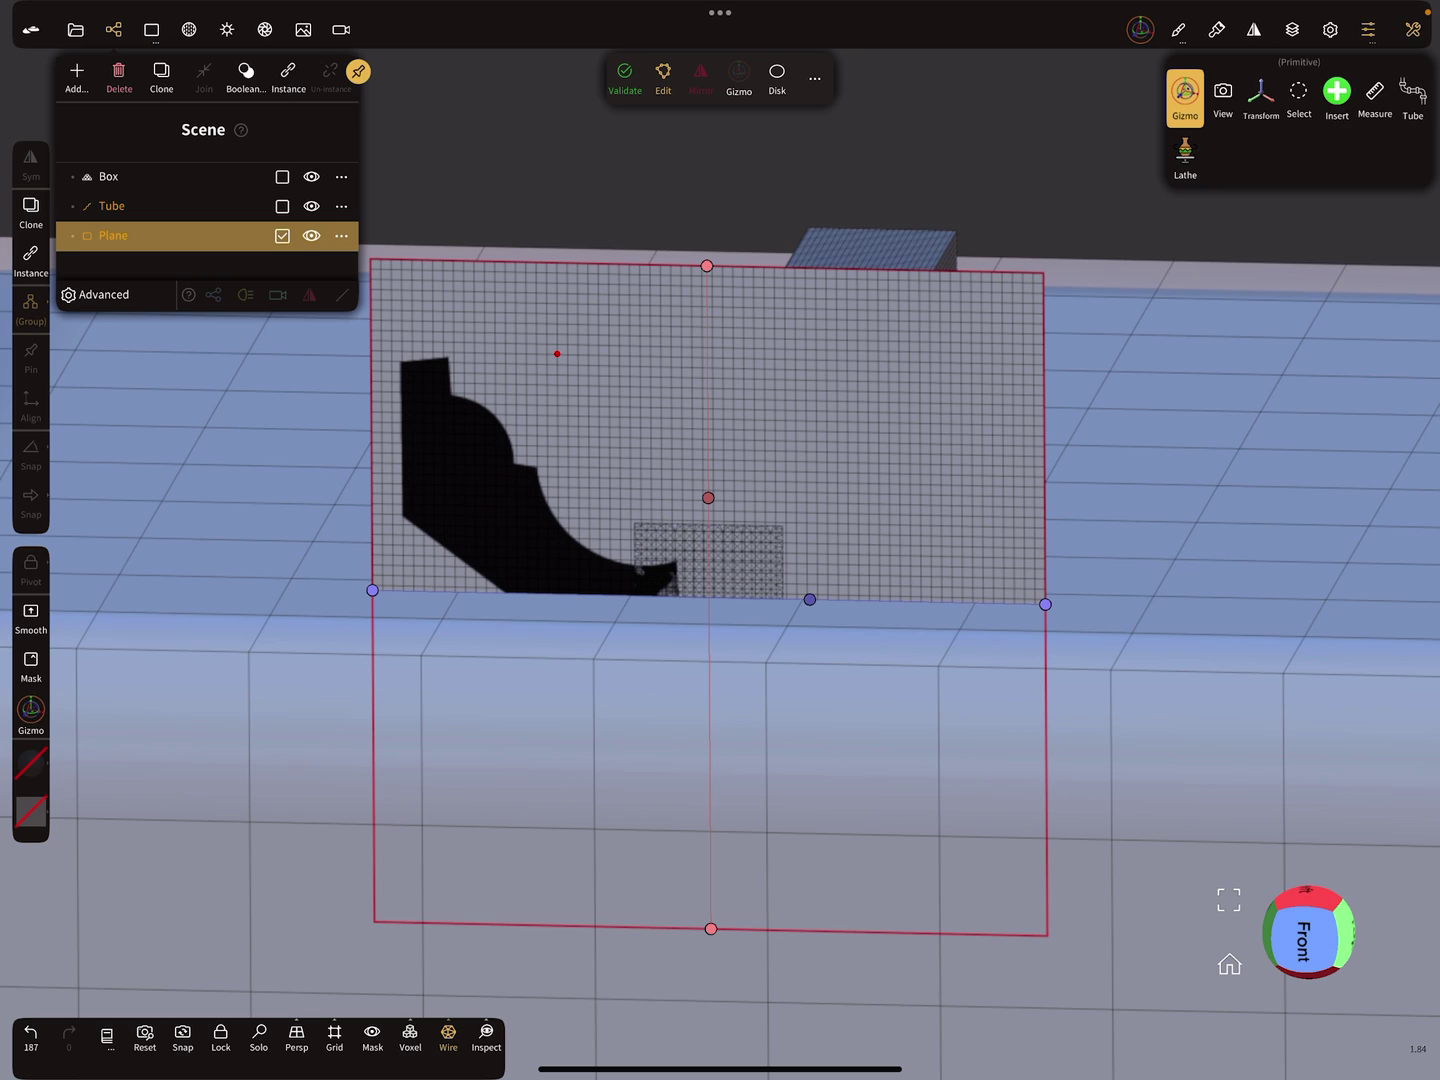
left_click(189, 28)
left_click(326, 588)
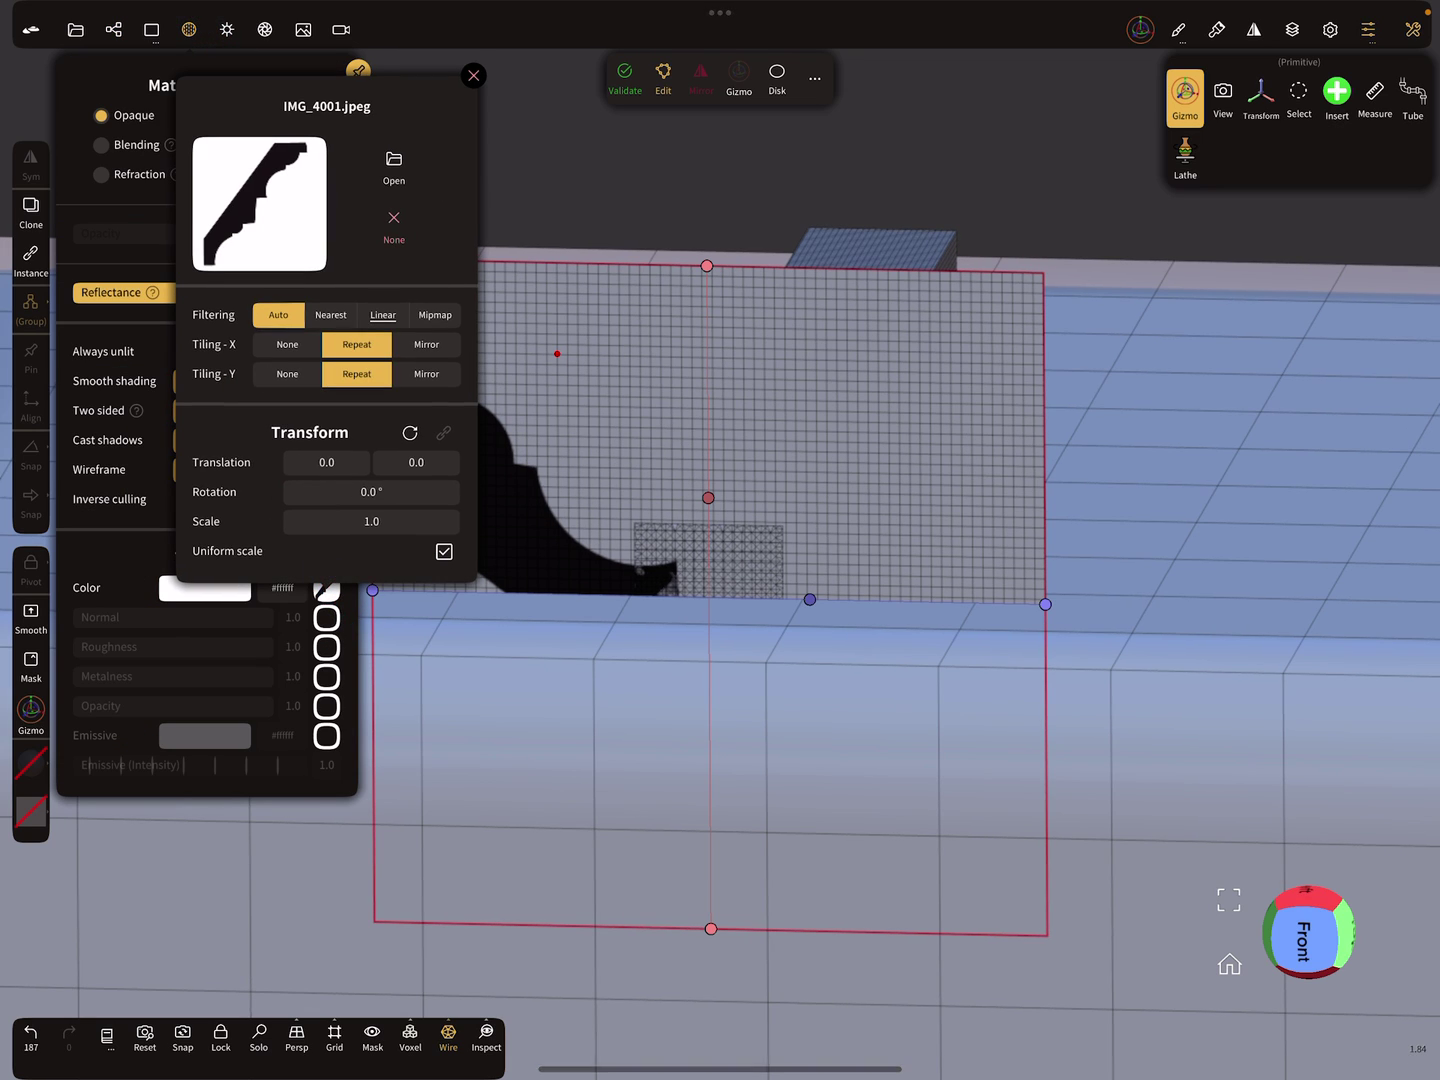
mouse_move(417, 524)
left_mouse_down()
mouse_move(514, 548)
mouse_move(499, 547)
left_mouse_up()
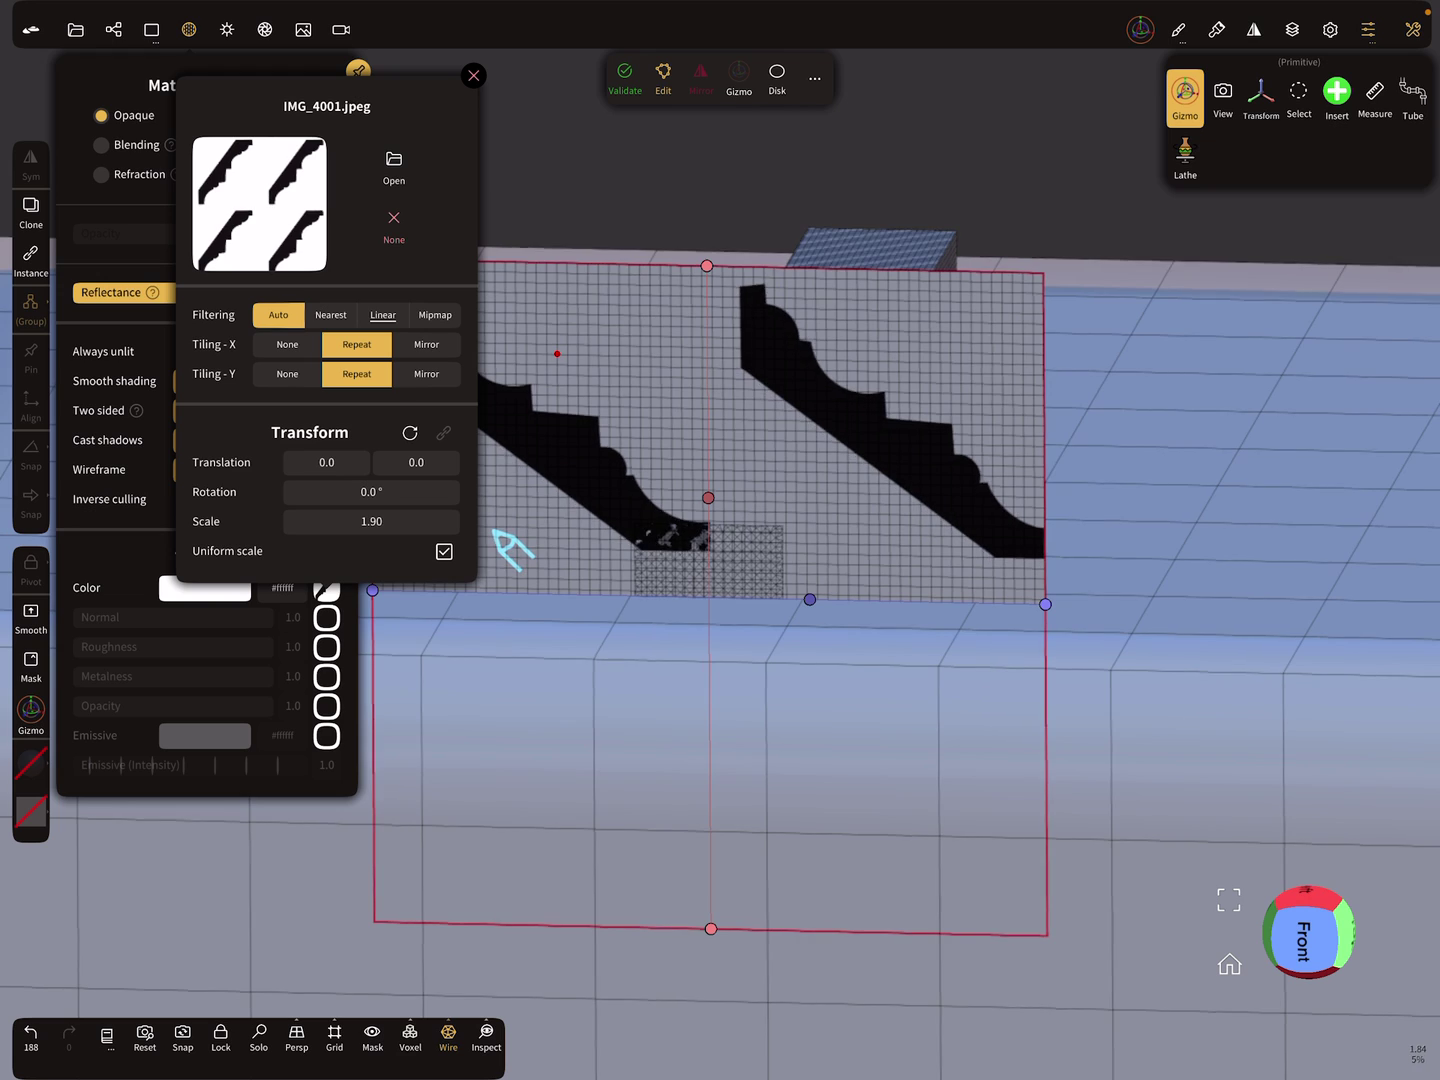
left_click_drag(326, 462, 452, 465)
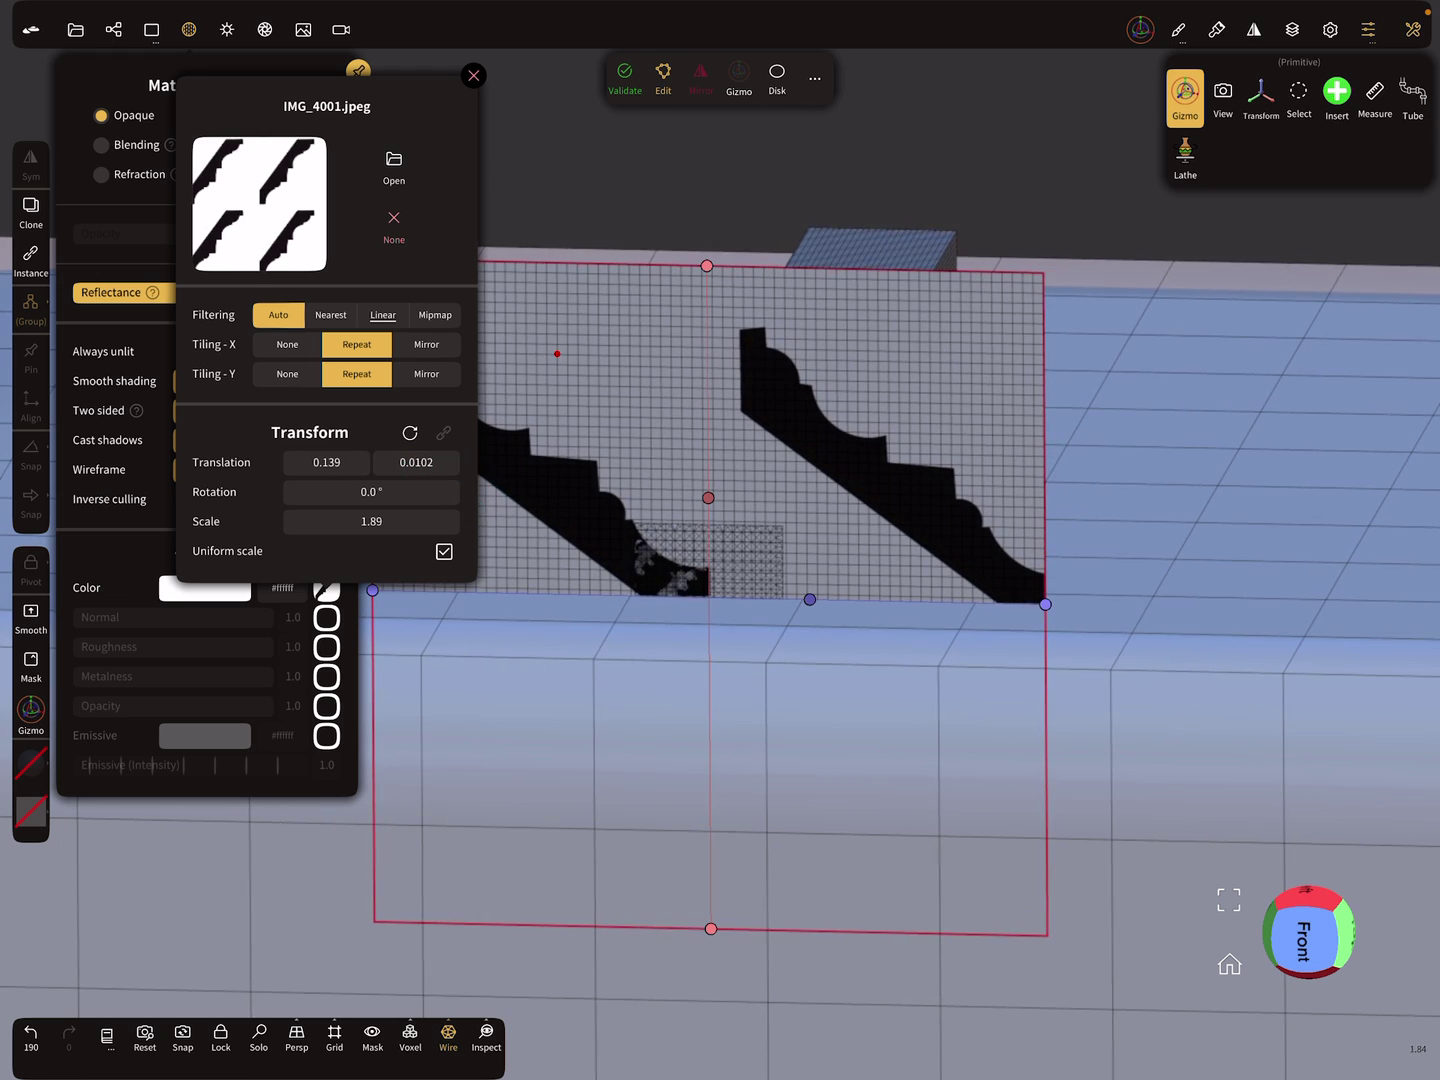
scroll(993, 807, "up", 2)
scroll(964, 884, "up", 2)
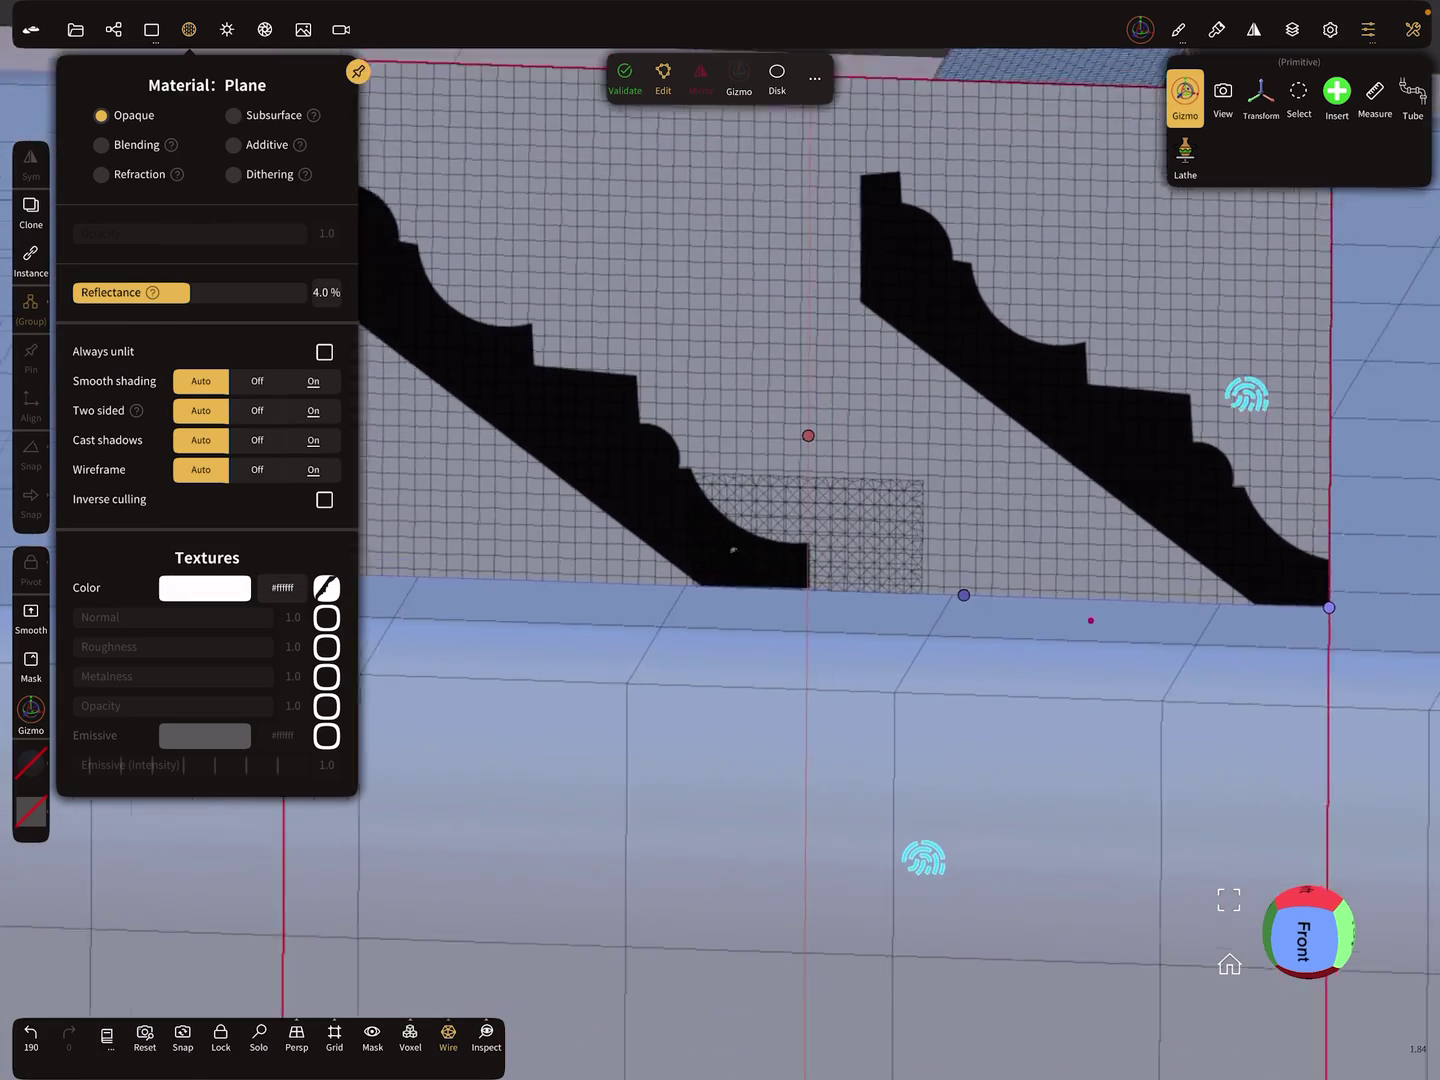
scroll(923, 858, "up", 2)
scroll(903, 822, "up", 2)
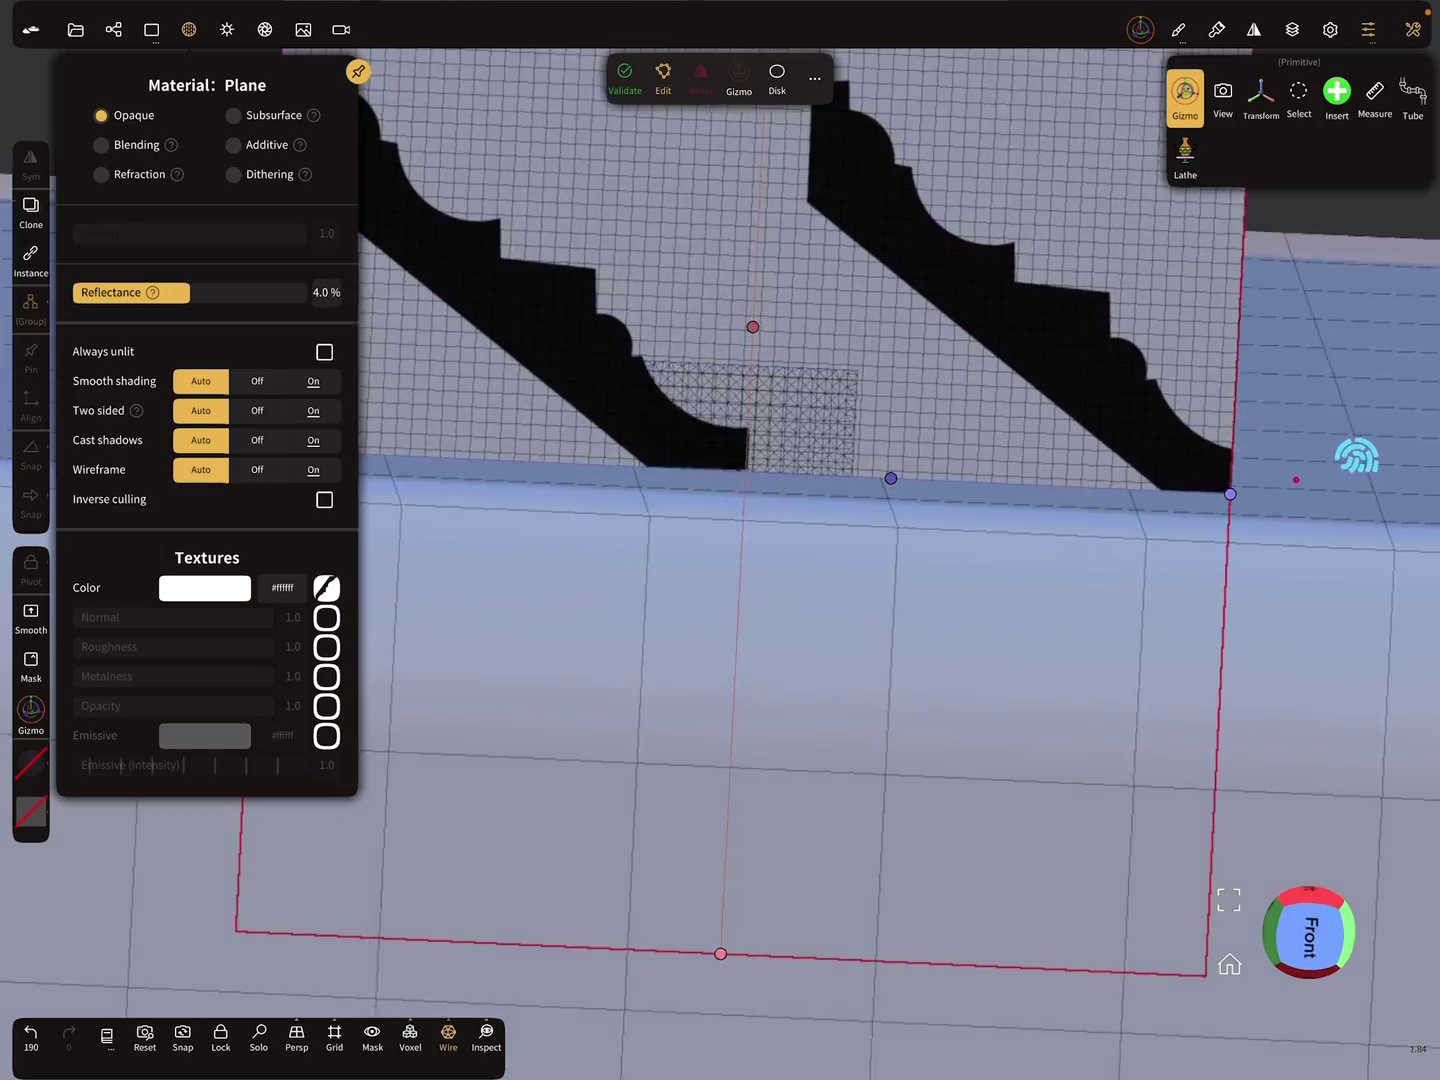
left_click_drag(1350, 456, 1312, 488)
scroll(1061, 781, "down", 3)
scroll(970, 738, "up", 2)
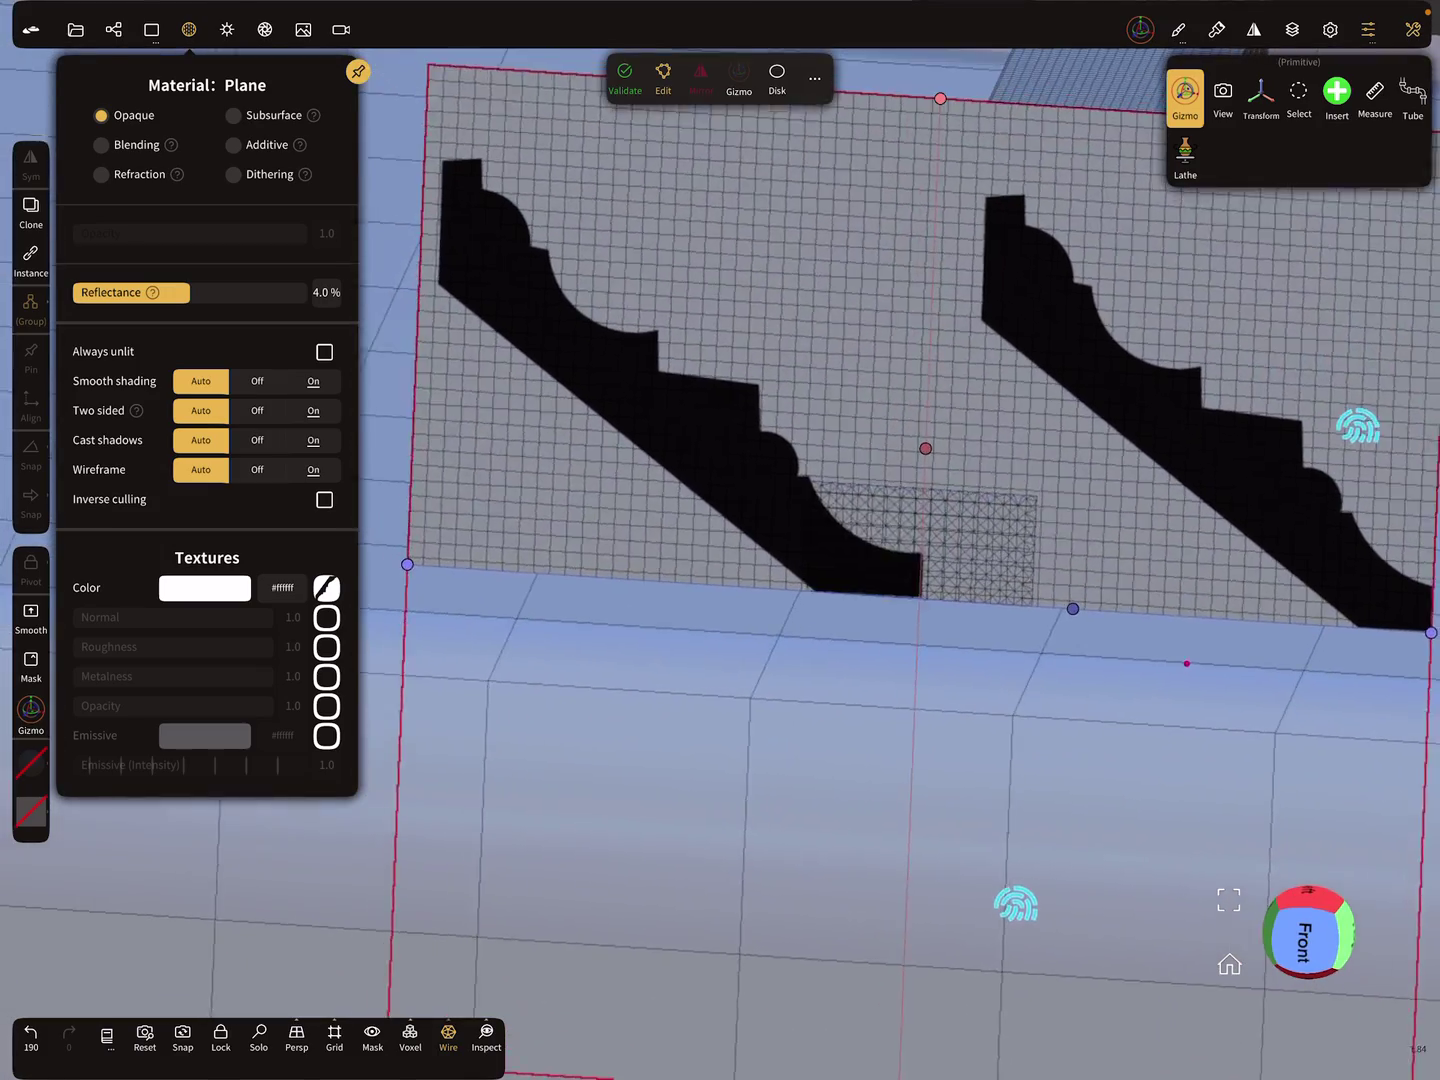
scroll(868, 874, "up", 2)
scroll(964, 893, "up", 2)
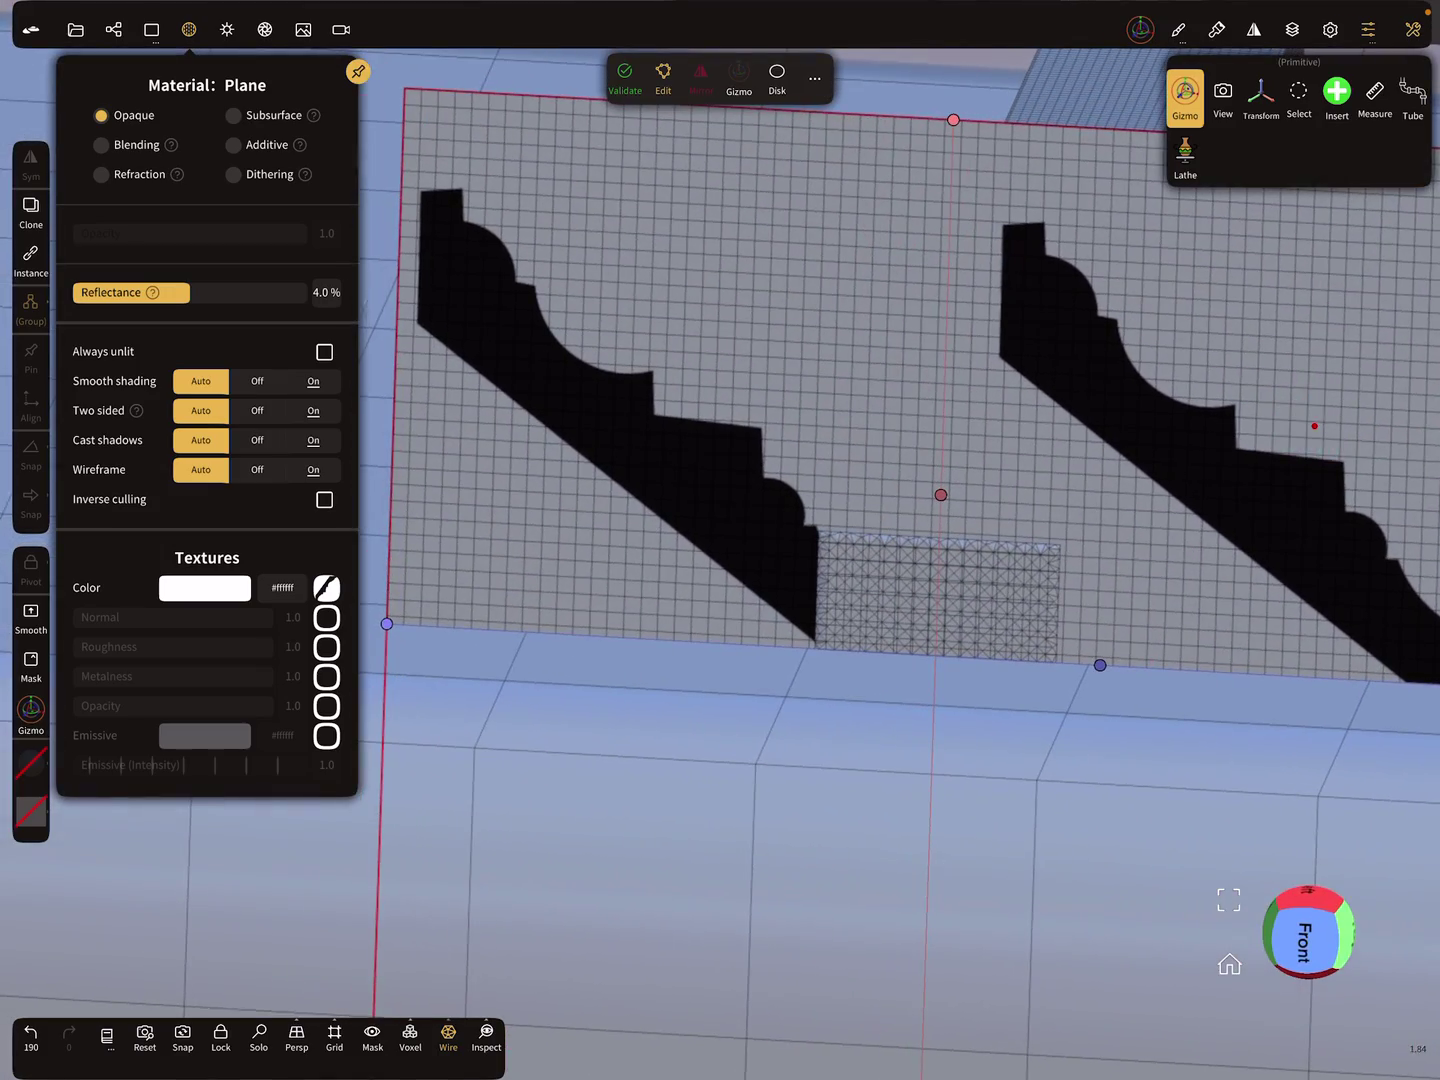
Hide the Box and orbit to an angled view of the reference plane.
left_click(112, 29)
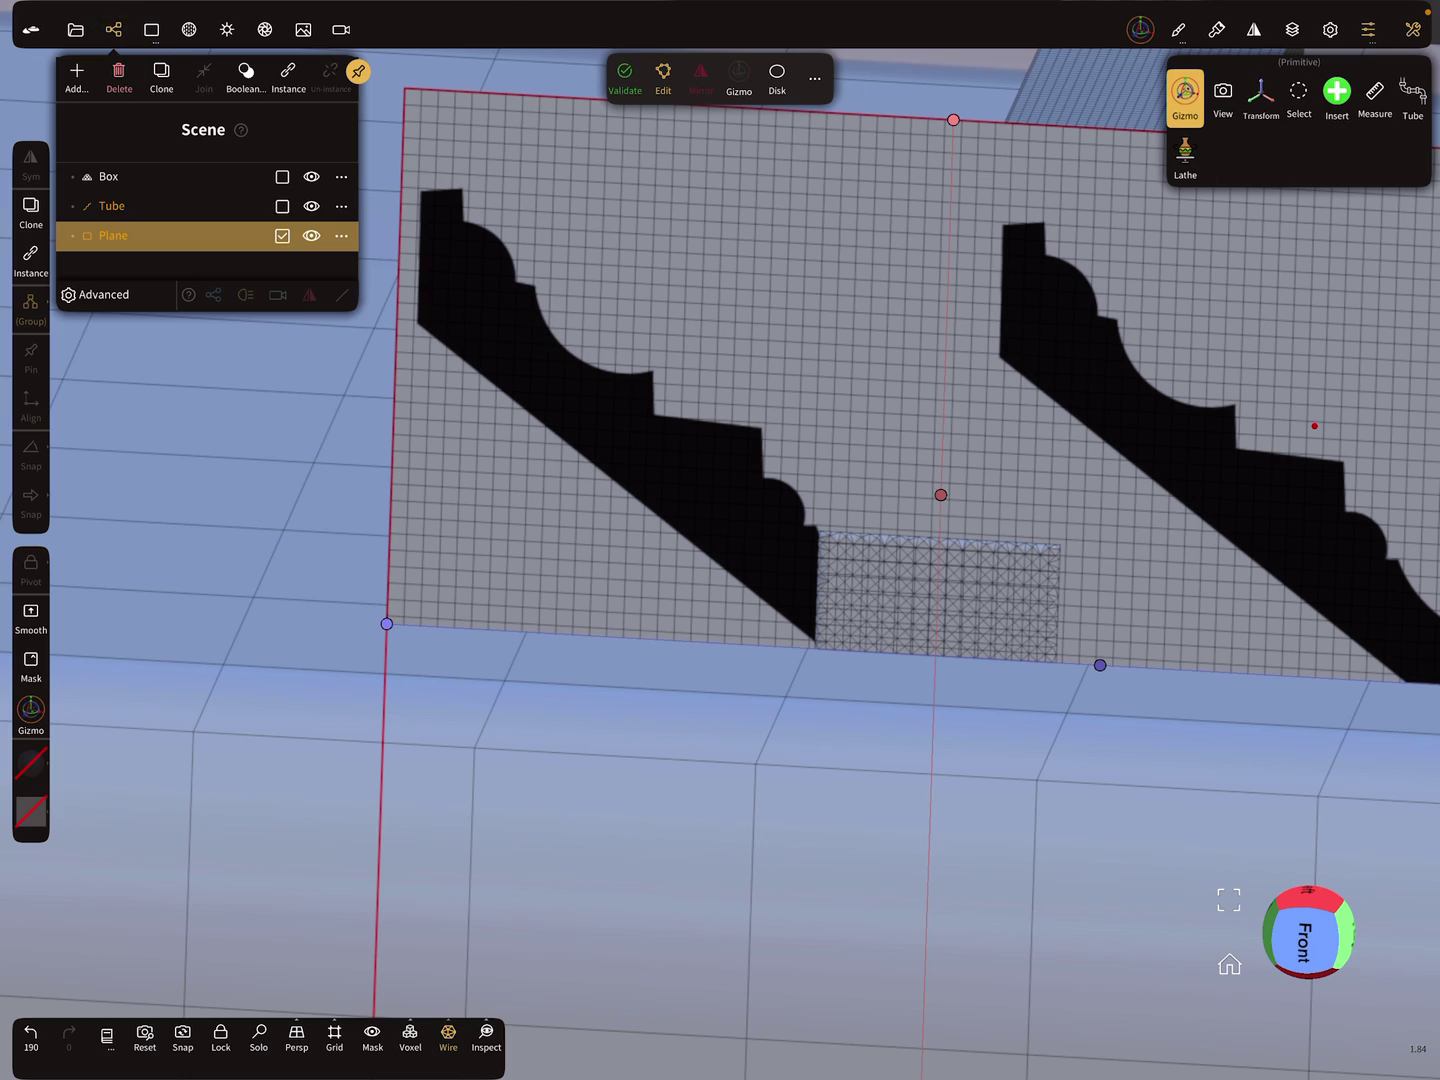
left_click(311, 177)
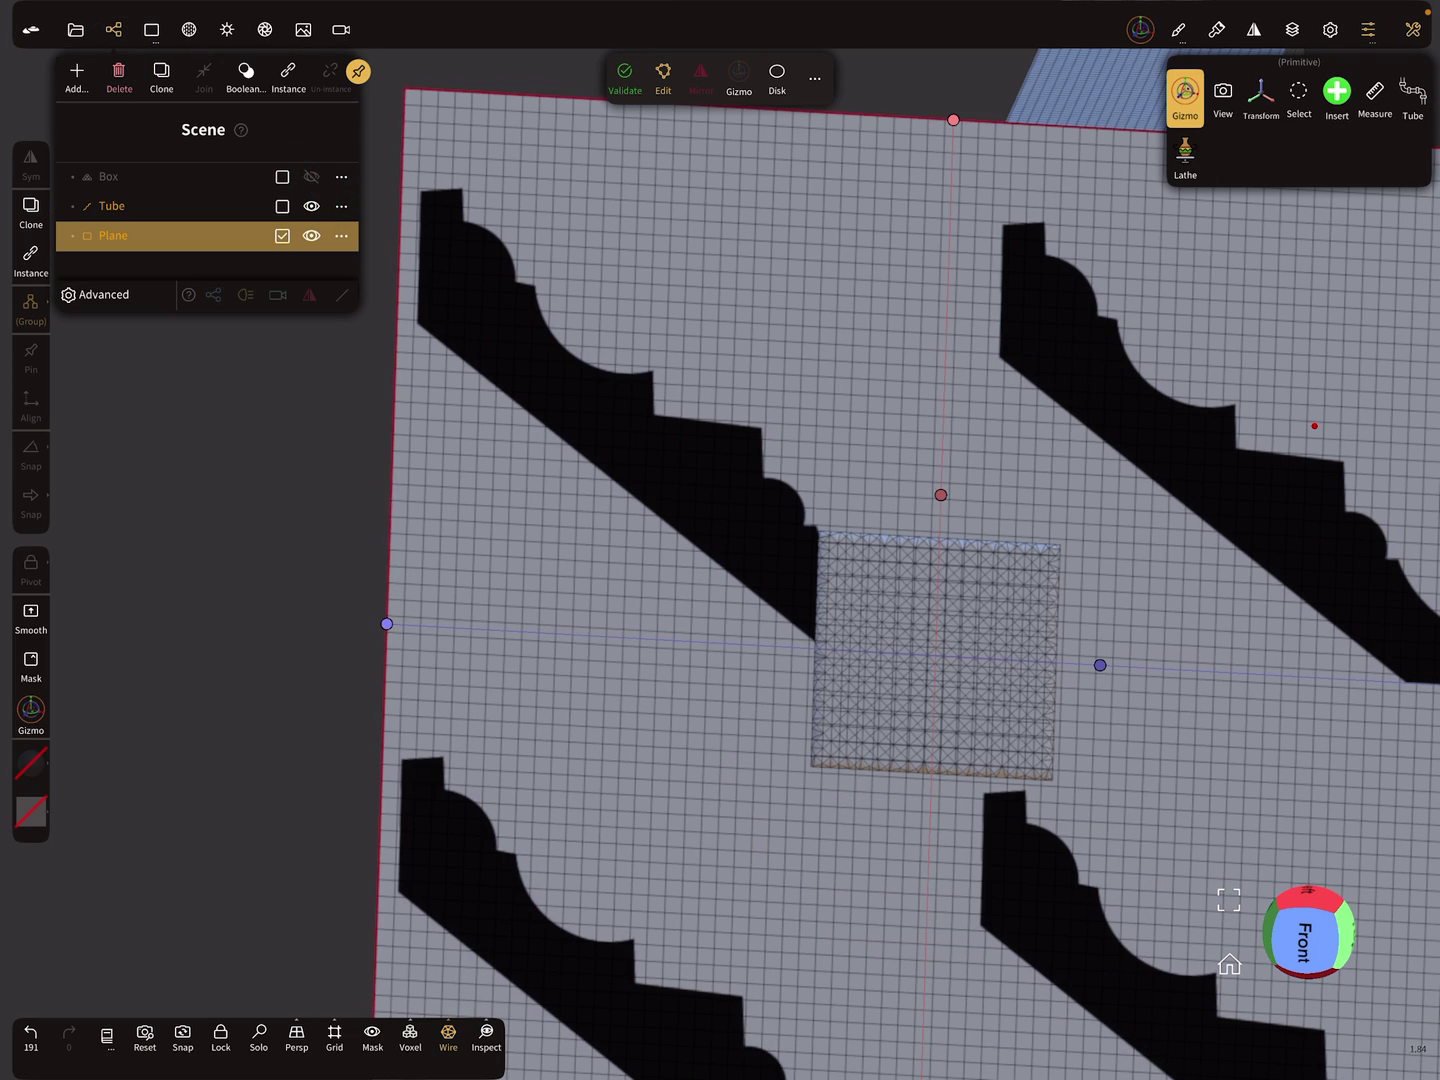
scroll(1111, 696, "down", 2)
left_click_drag(1222, 547, 1125, 595)
scroll(1017, 687, "down", 1)
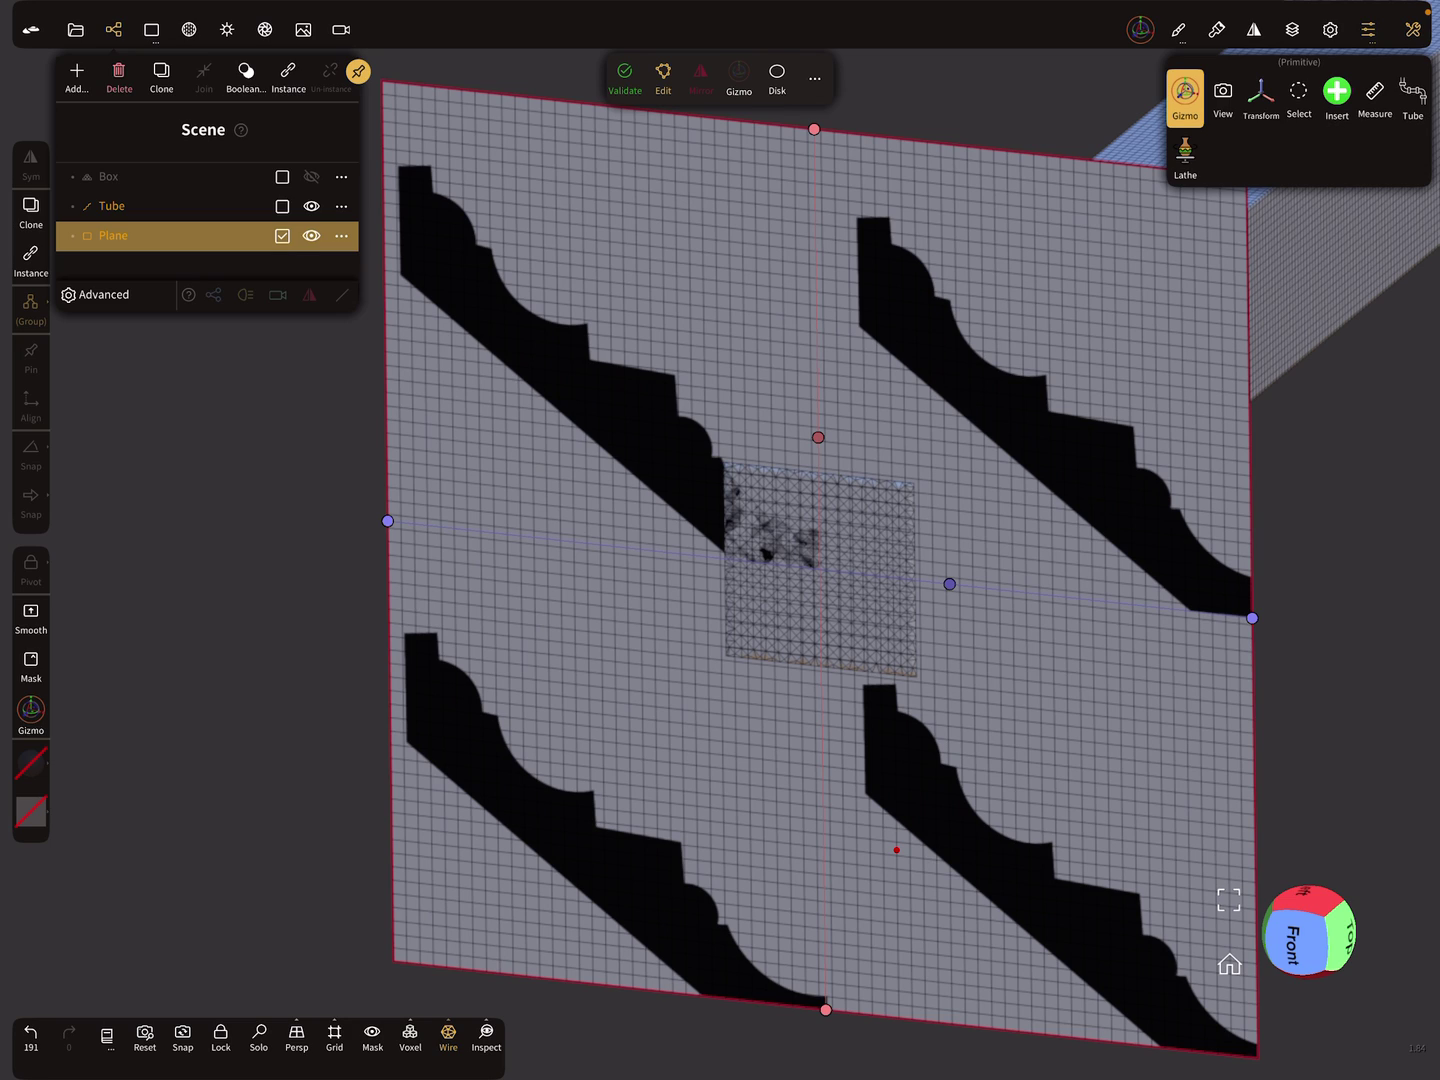
Nudge the plane with the Gizmo so its centre patch no longer shows through.
left_click(738, 76)
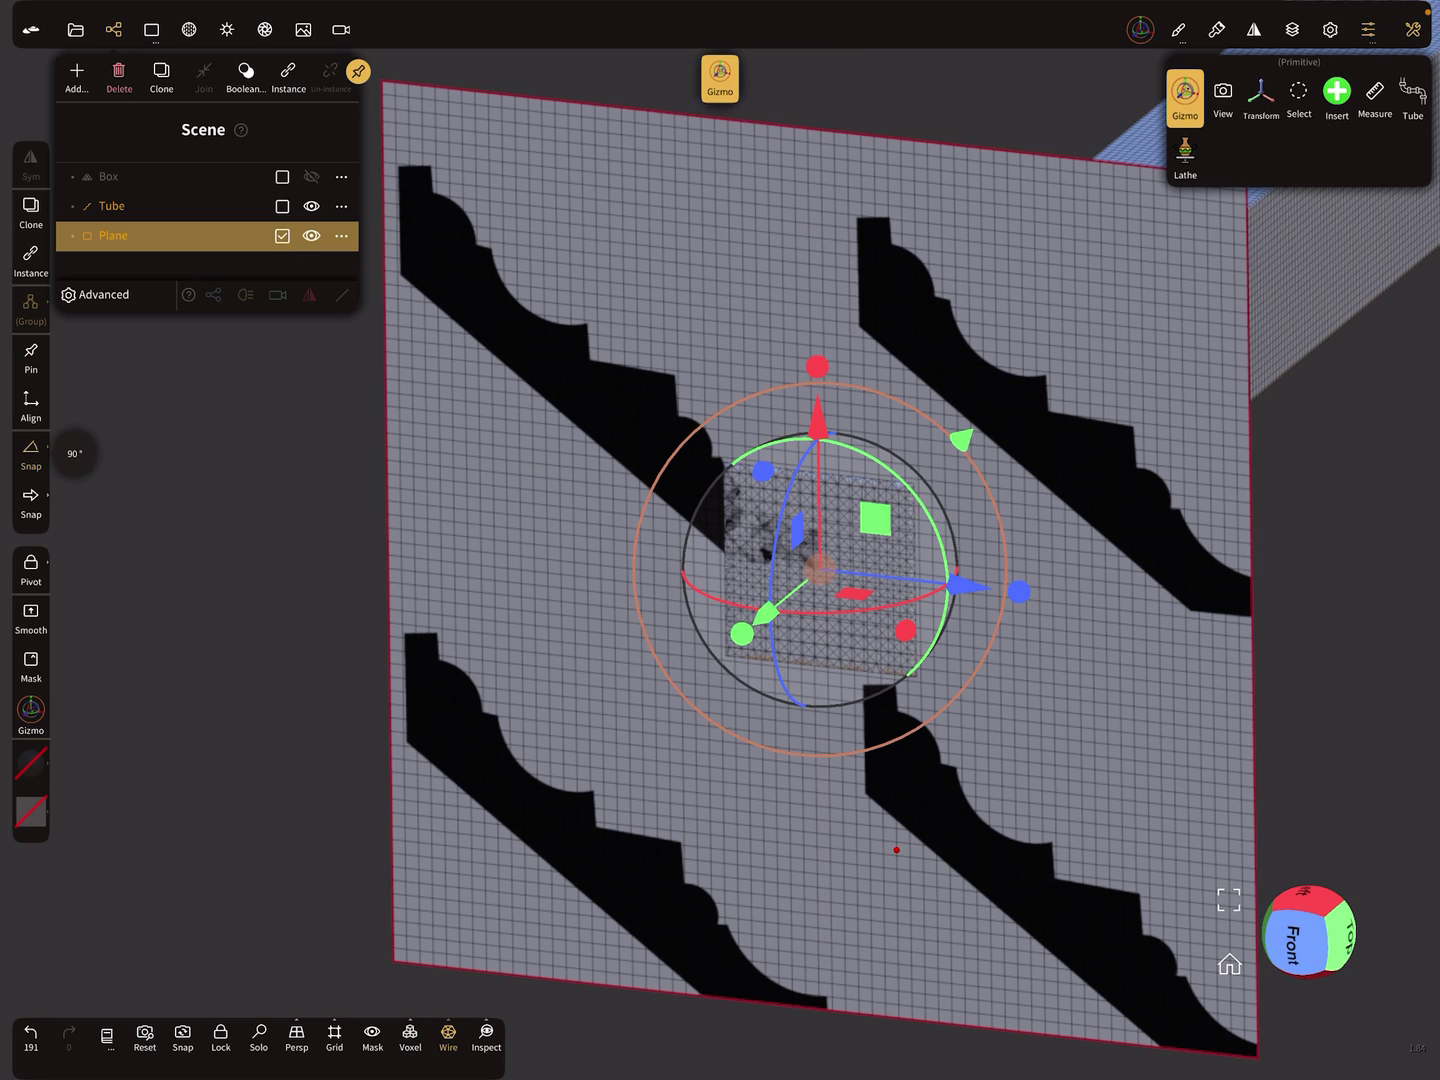
left_click(897, 850)
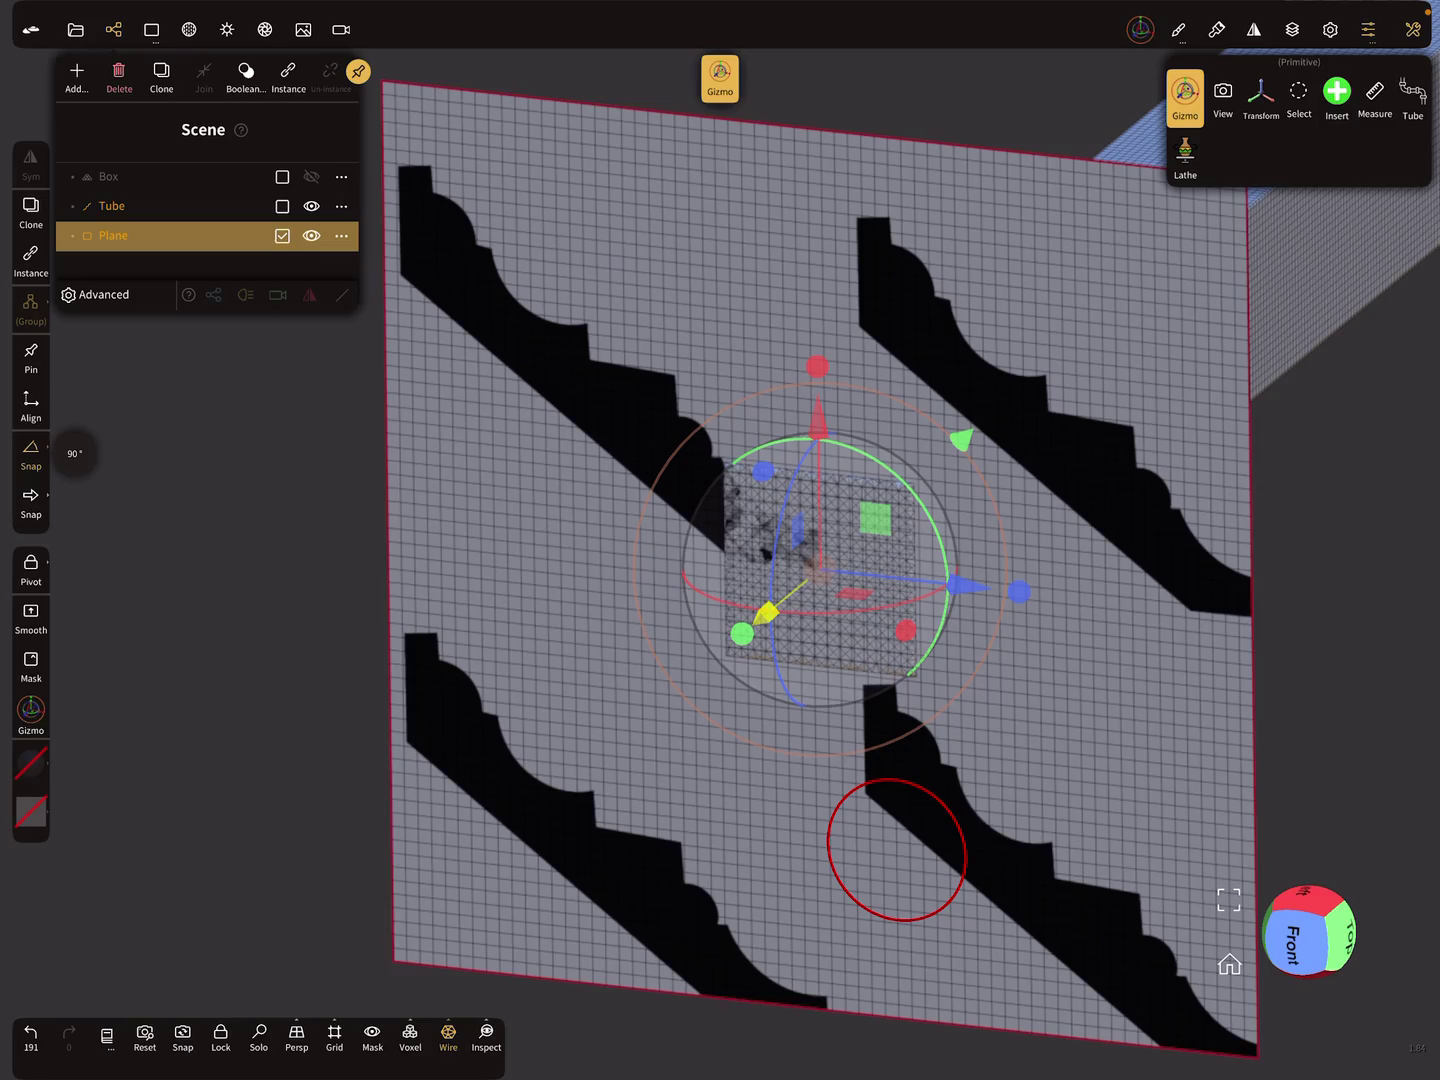
left_click_drag(897, 850, 897, 850)
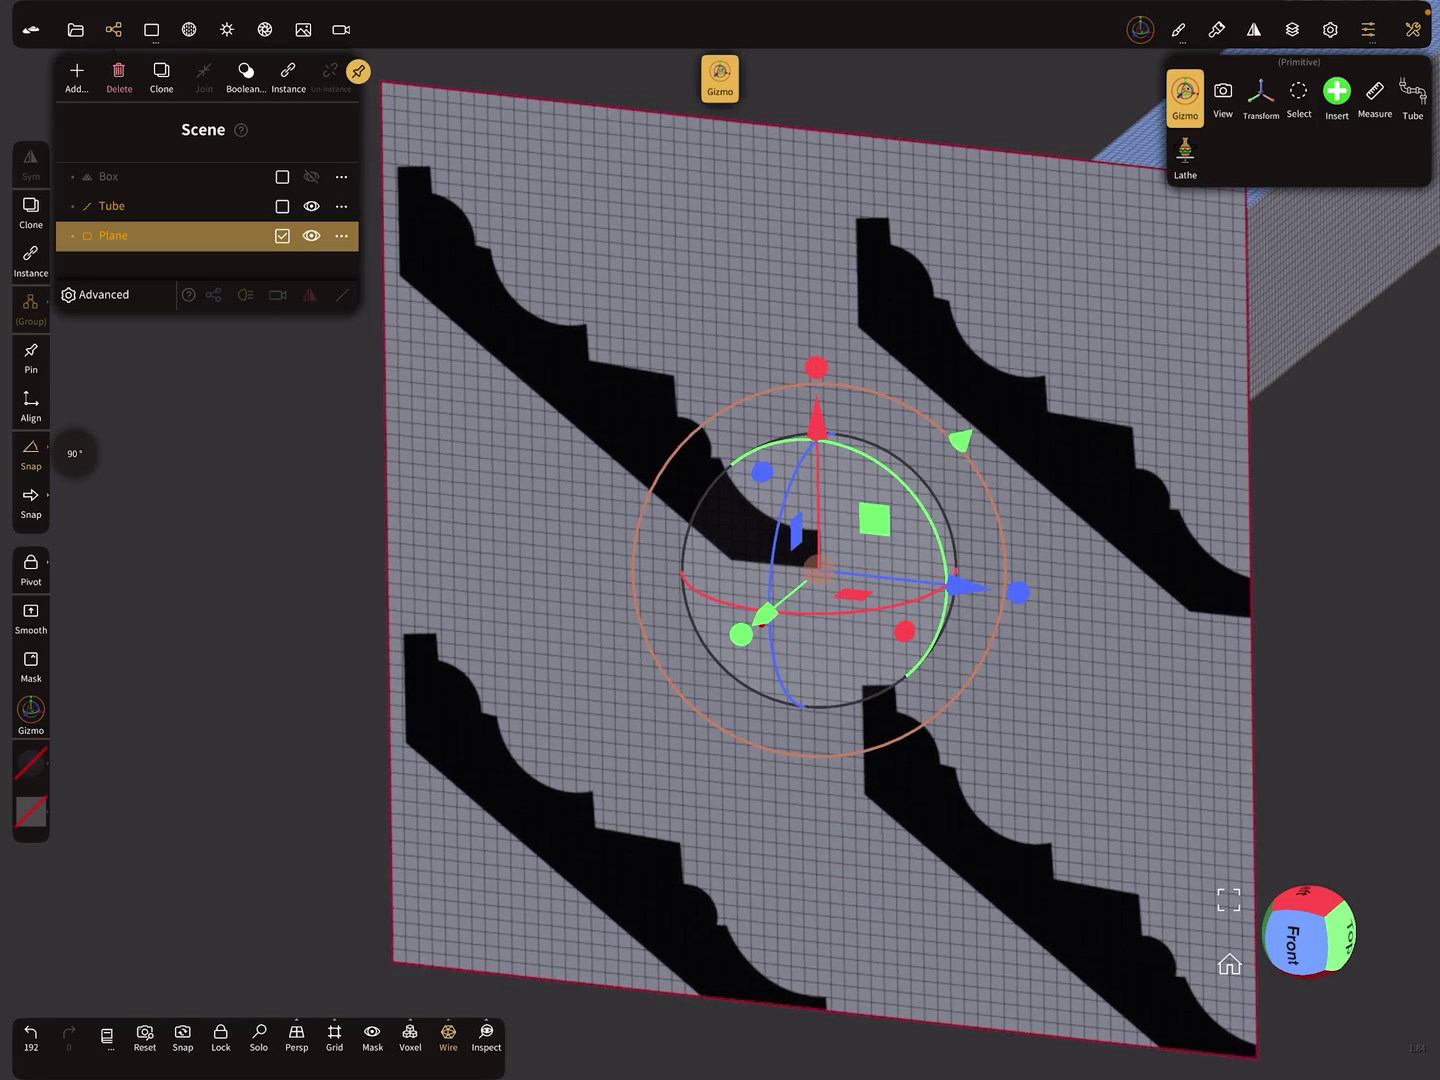
left_click_drag(1315, 601, 1110, 665)
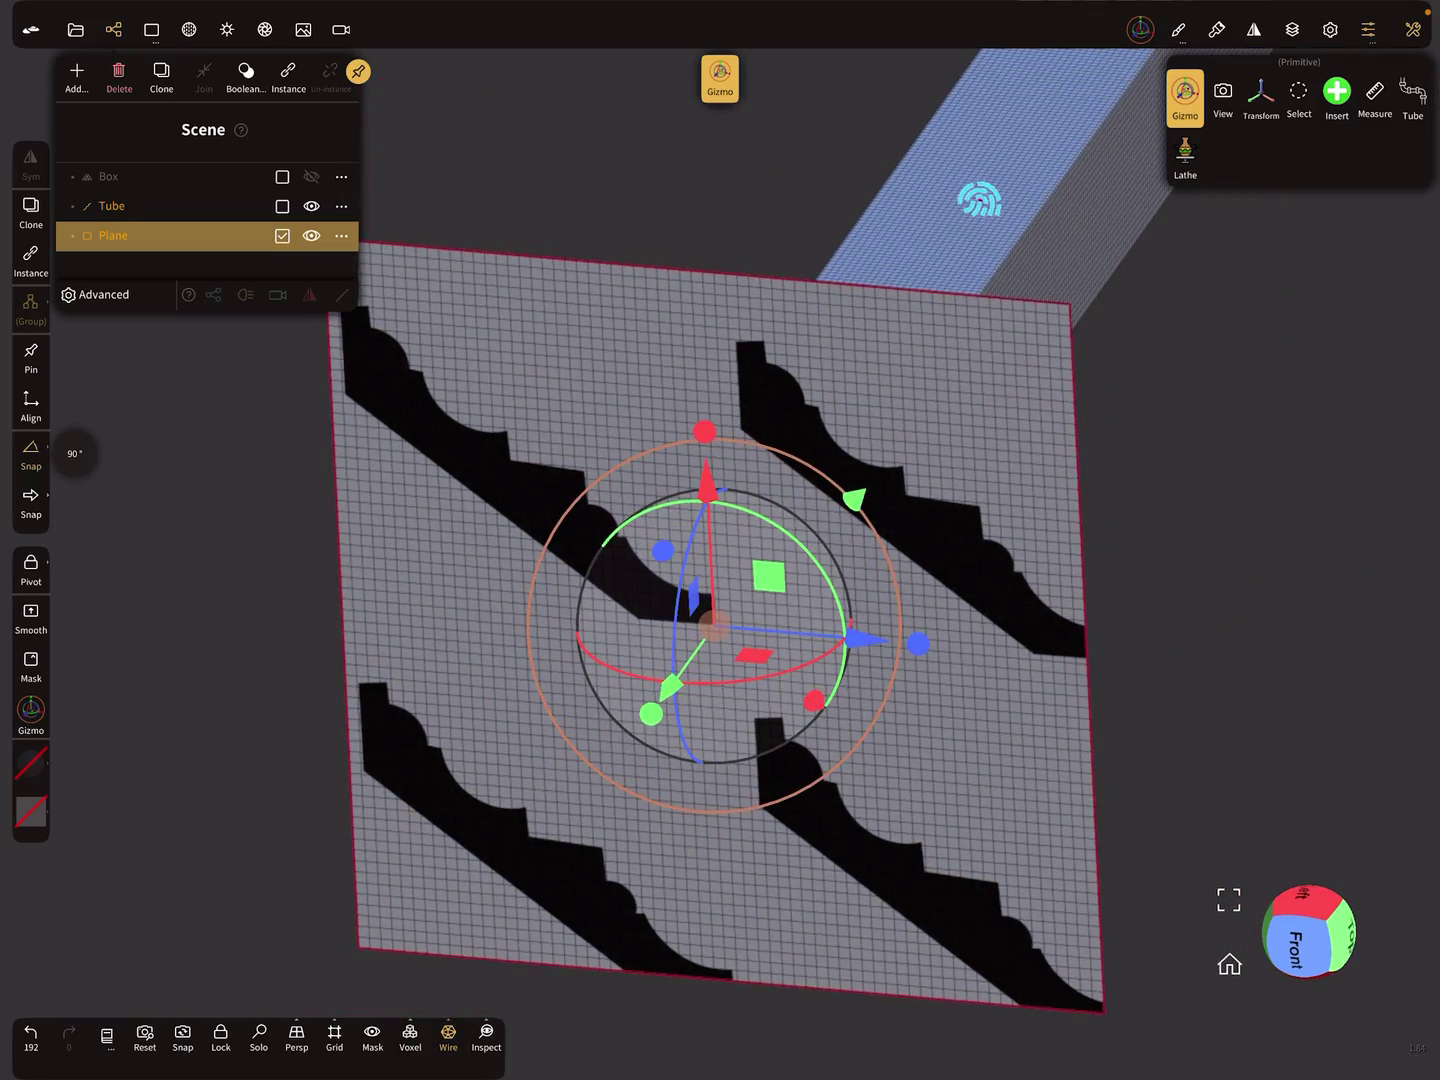
Enter Edit on the tube's profile and settle on a front view over the molding image.
left_click(979, 200)
left_click_drag(1253, 408, 1131, 624)
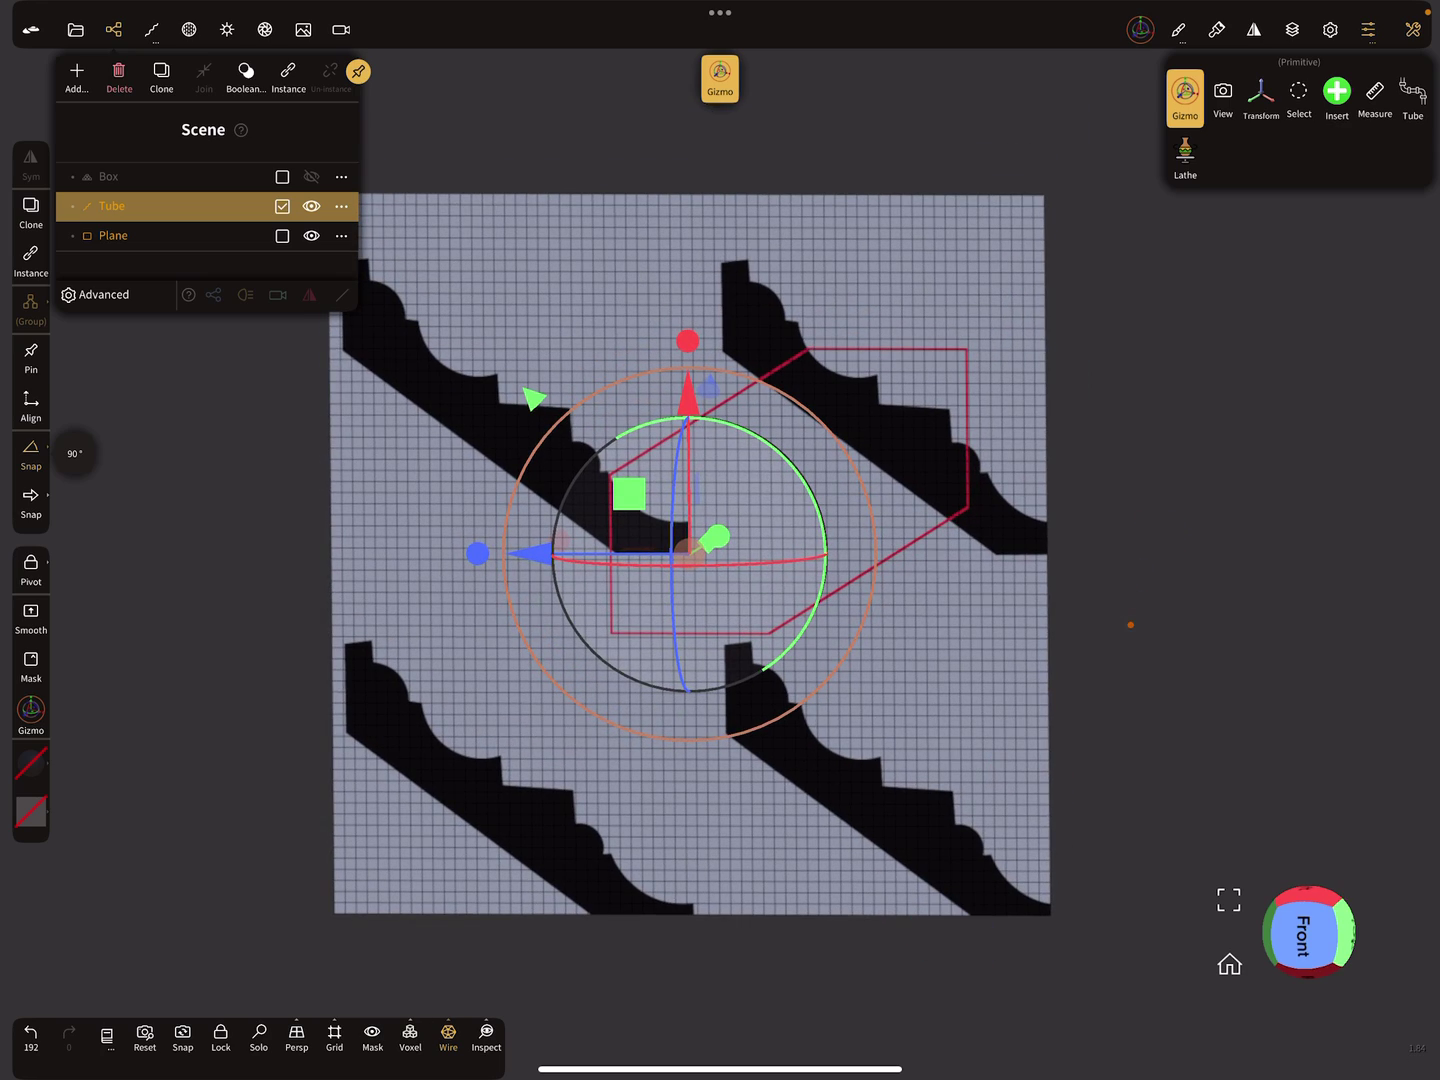
left_click(720, 79)
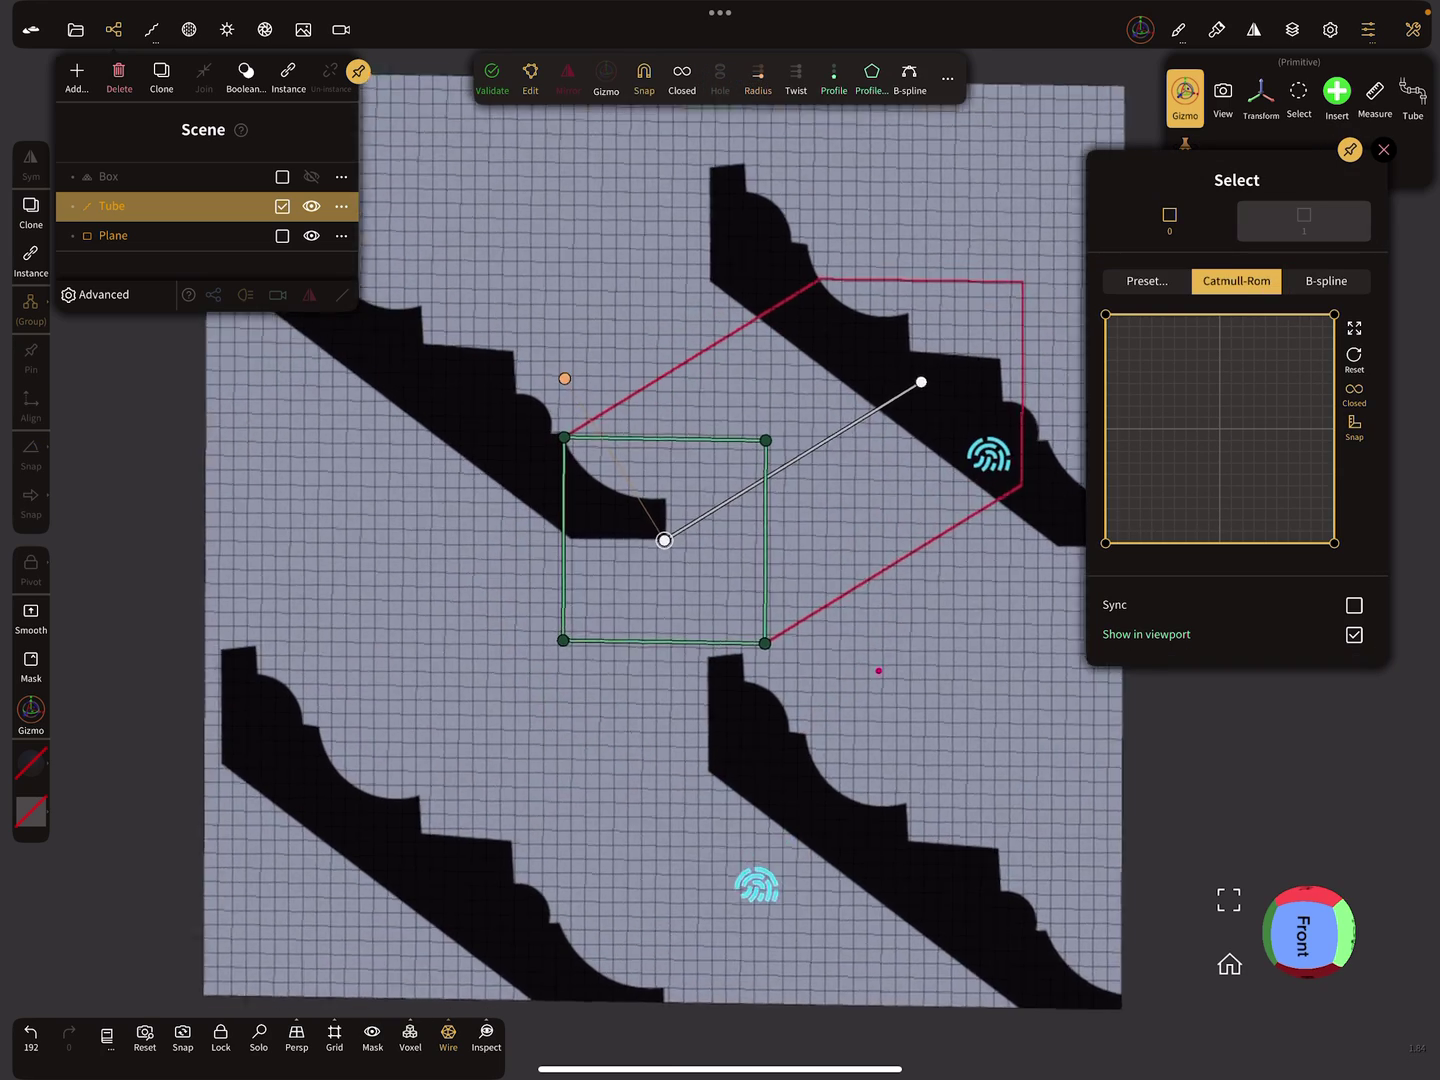
scroll(901, 697, "up", 5)
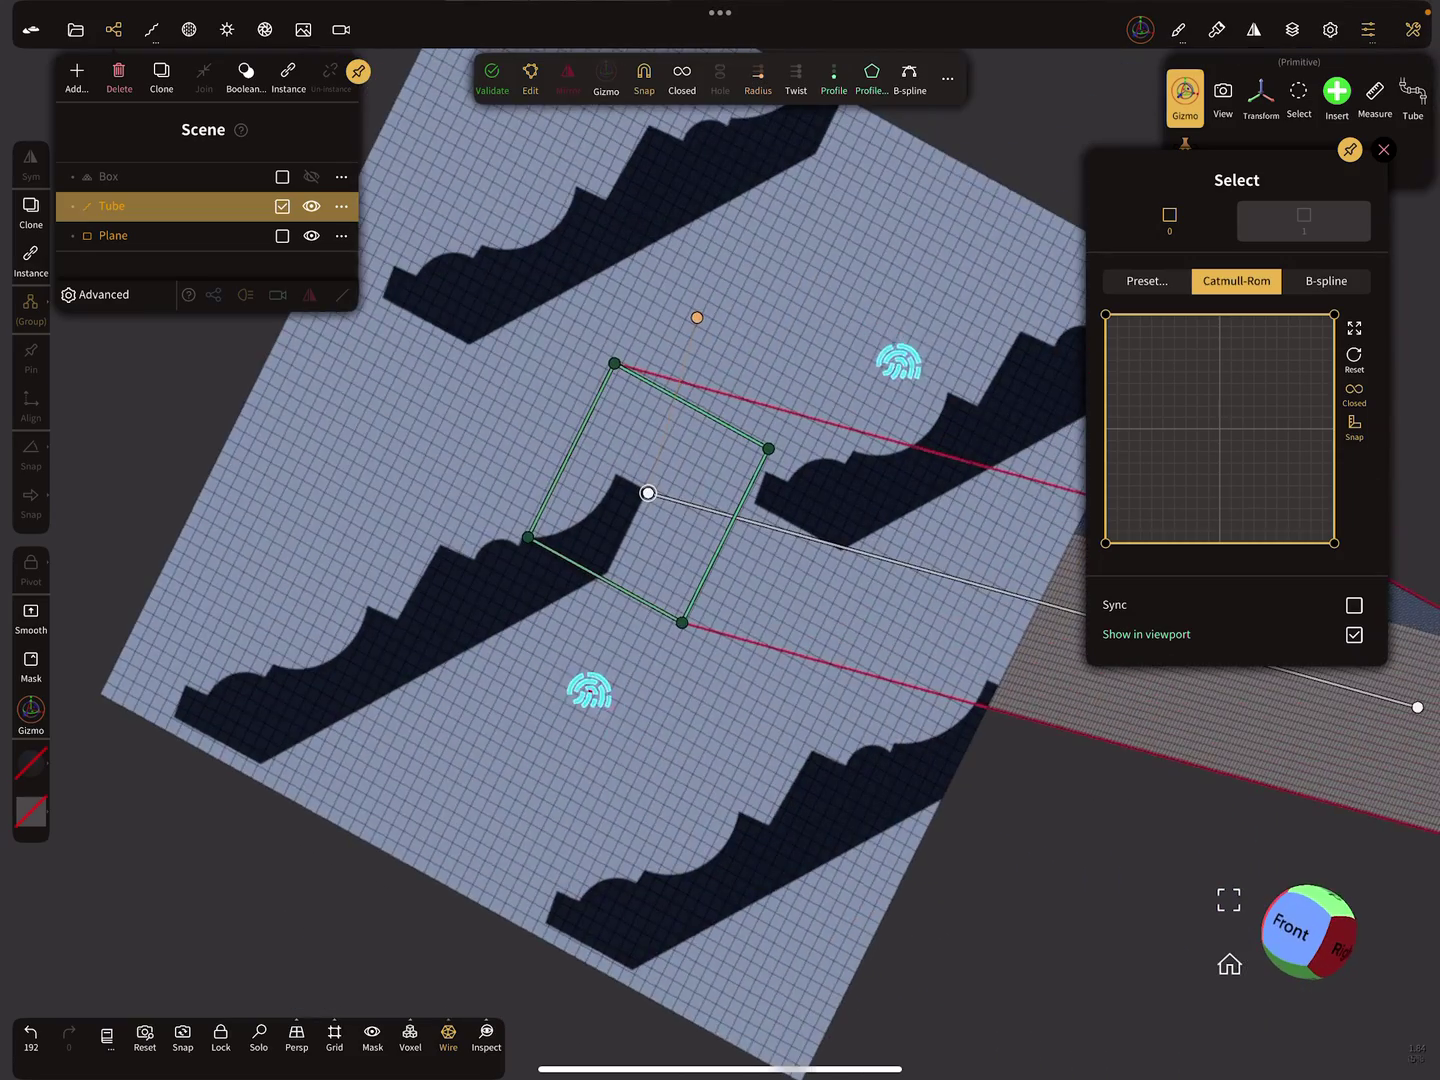
mouse_move(974, 656)
left_mouse_down()
mouse_move(976, 401)
mouse_move(1031, 583)
mouse_move(1028, 481)
left_mouse_up()
scroll(963, 642, "up", 5)
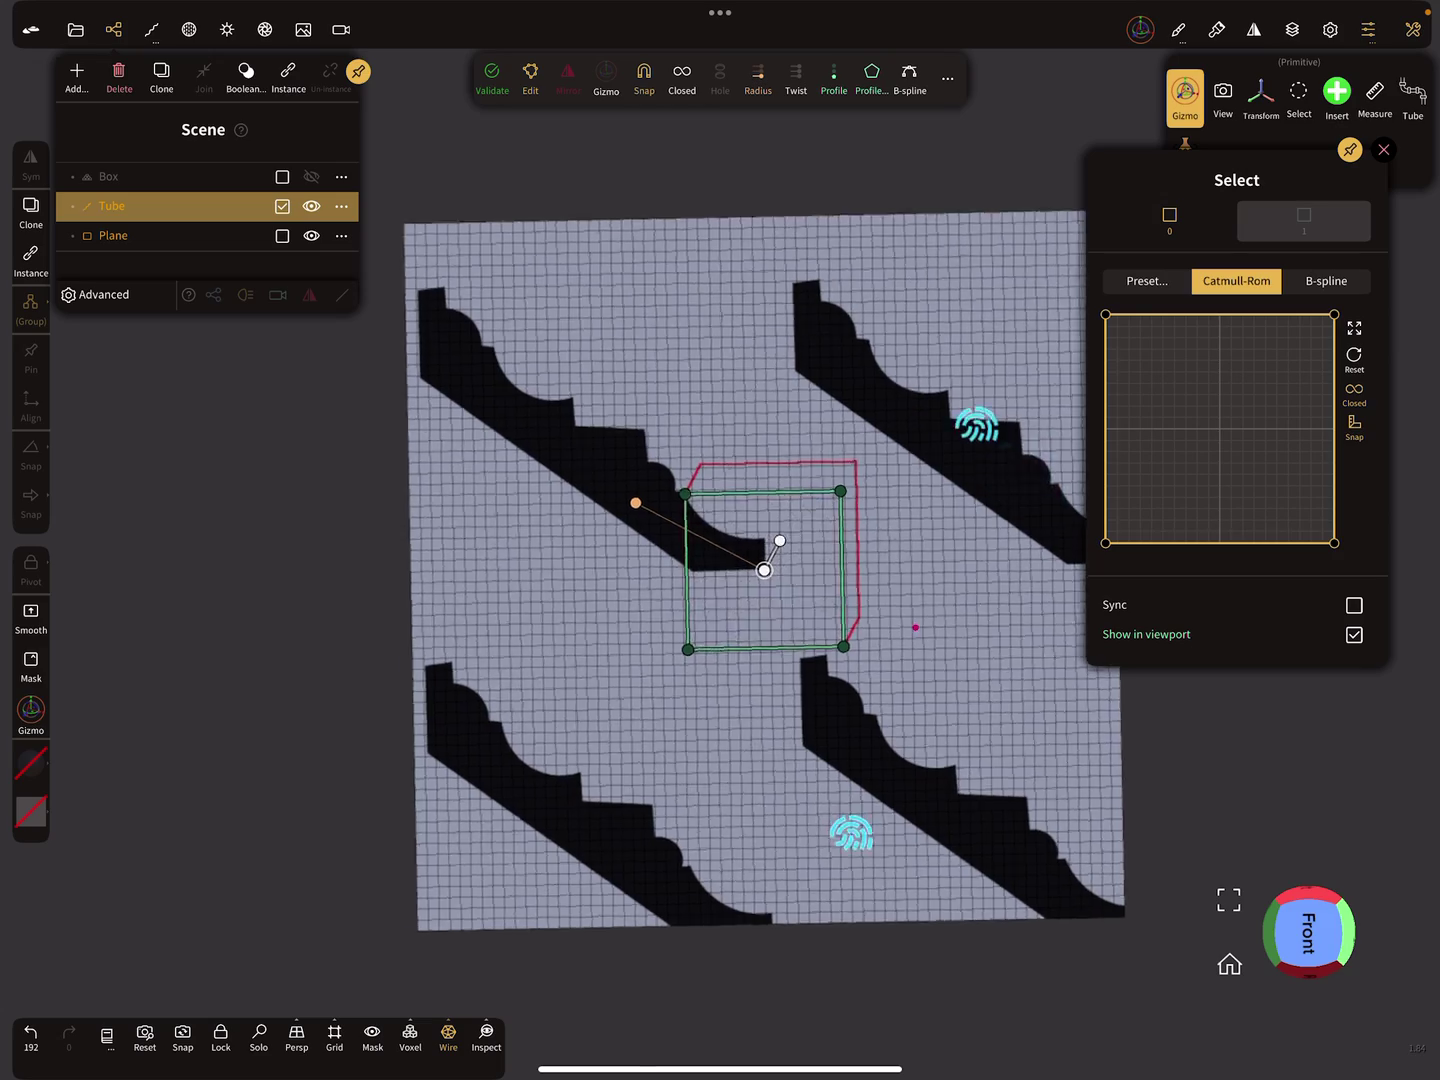
left_click_drag(1119, 306, 990, 399)
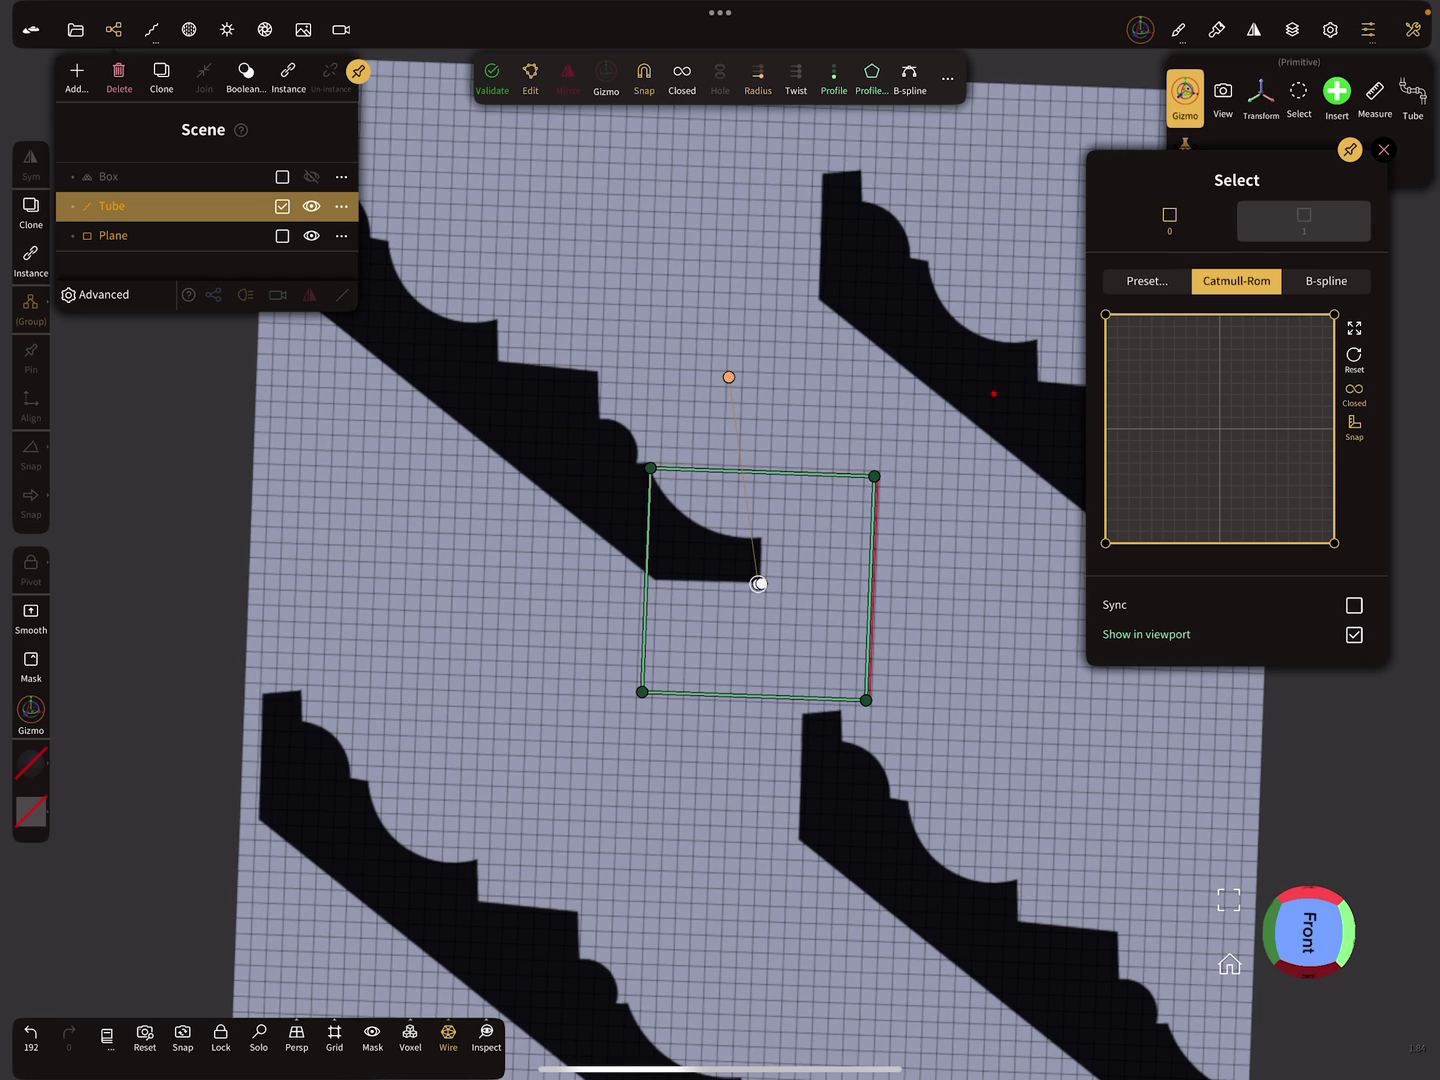
middle_click_drag(958, 395, 990, 424)
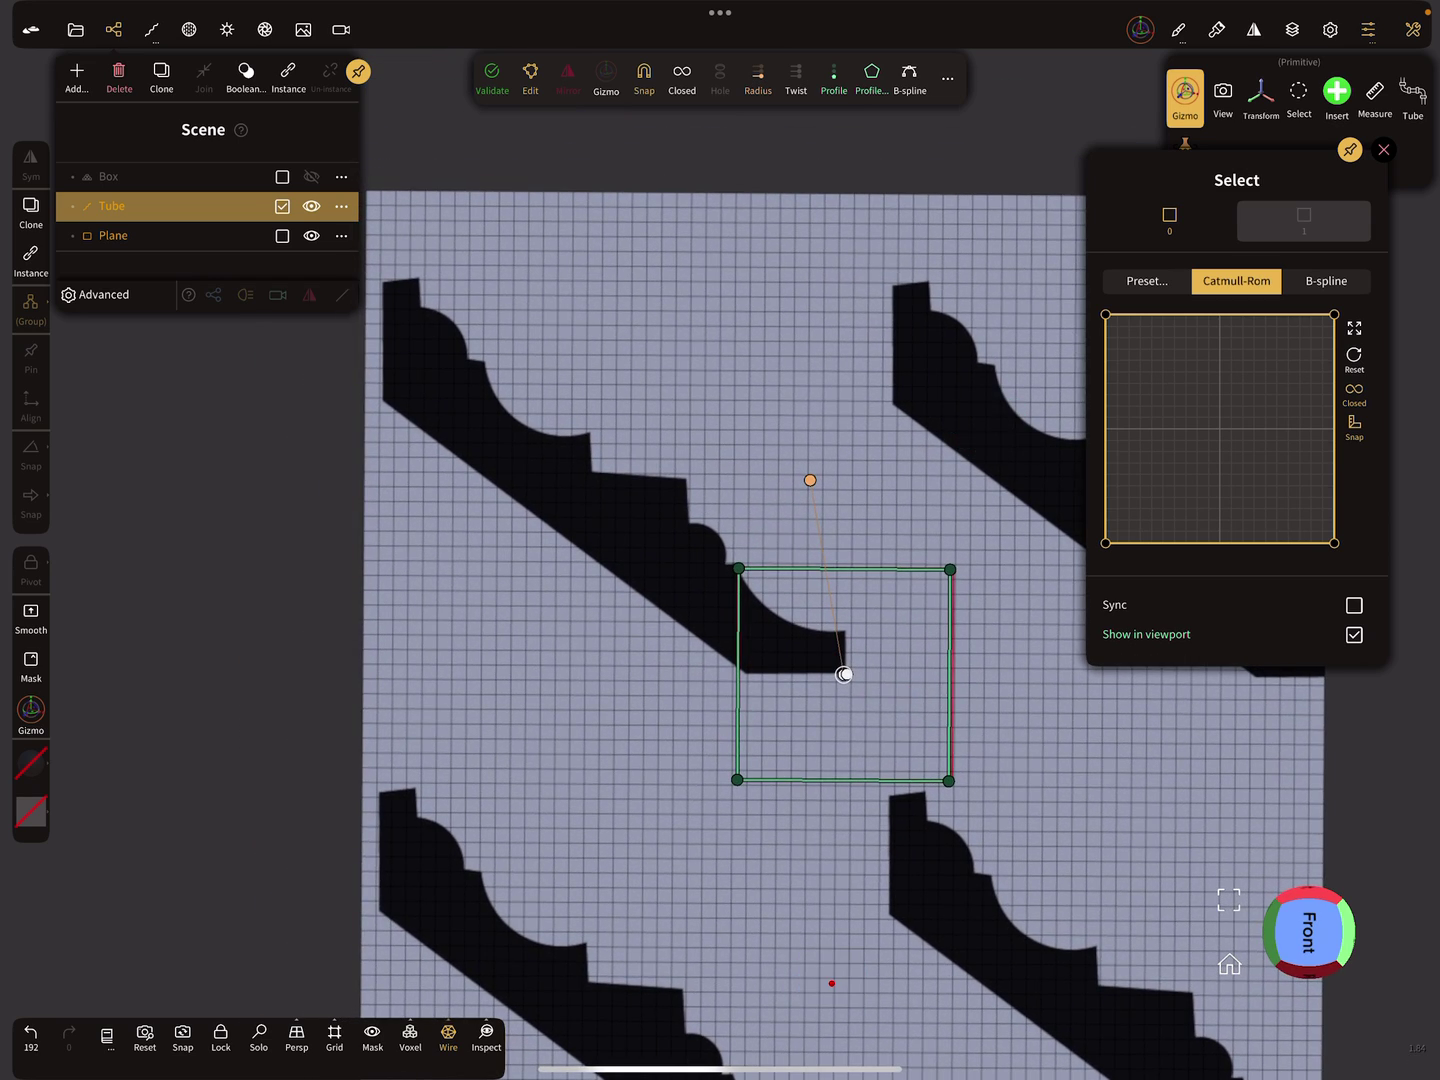
Move the square's corners onto the molding's top corner, back edge and lower edge.
left_click_drag(738, 568, 376, 278)
left_click_drag(737, 778, 384, 402)
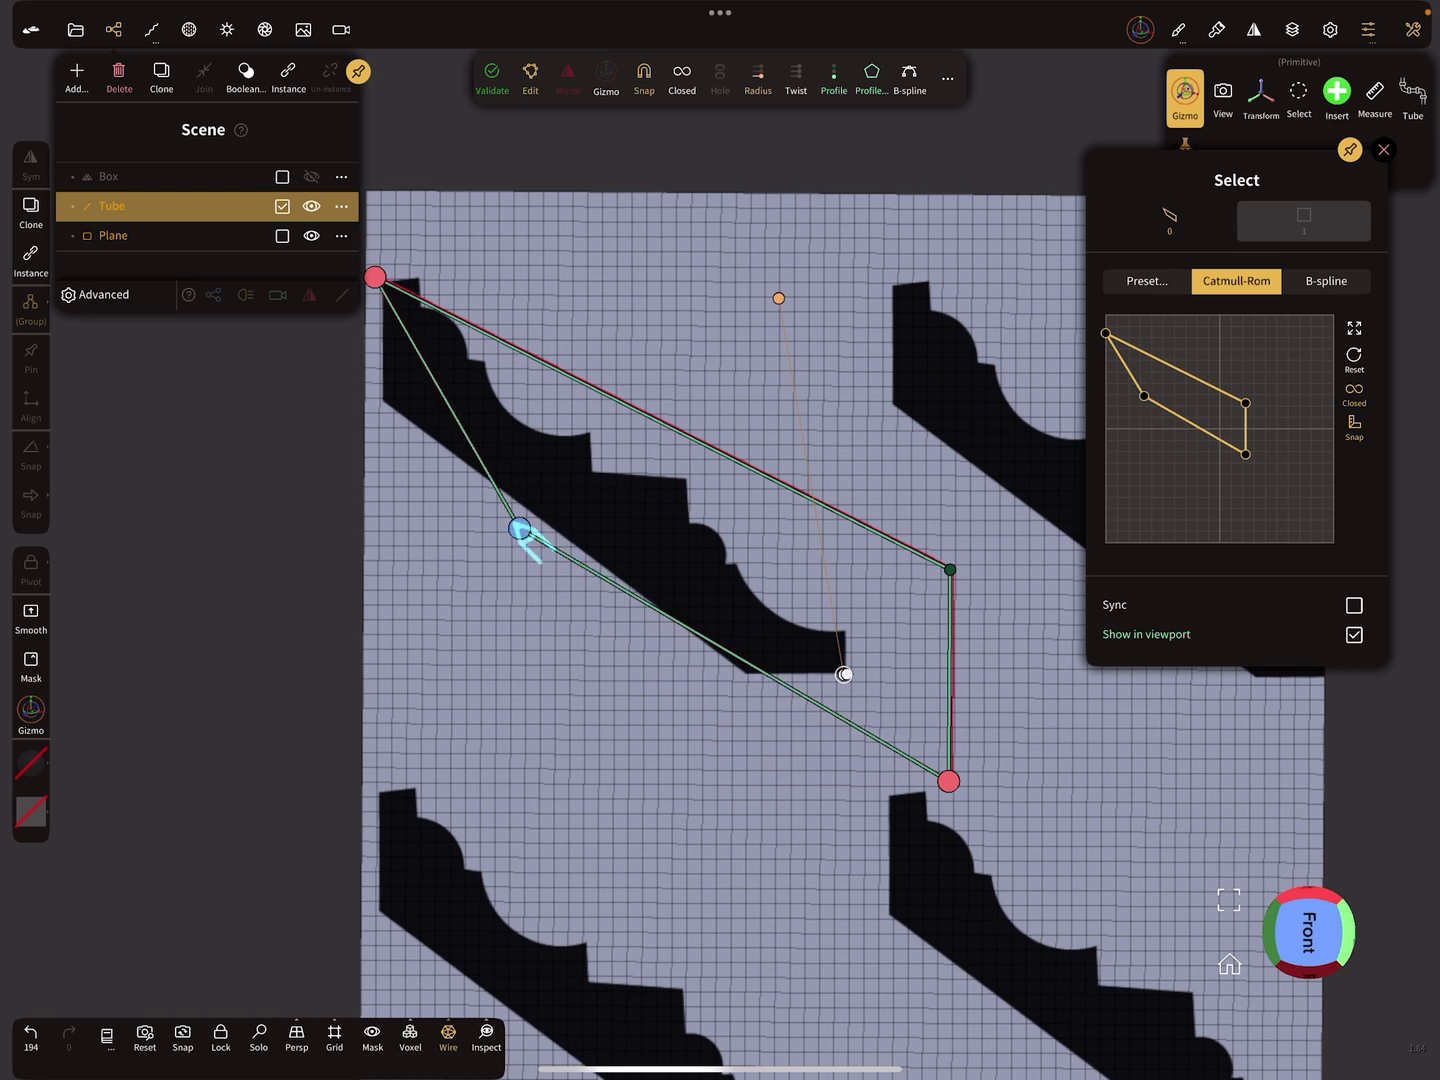
left_click_drag(376, 278, 381, 274)
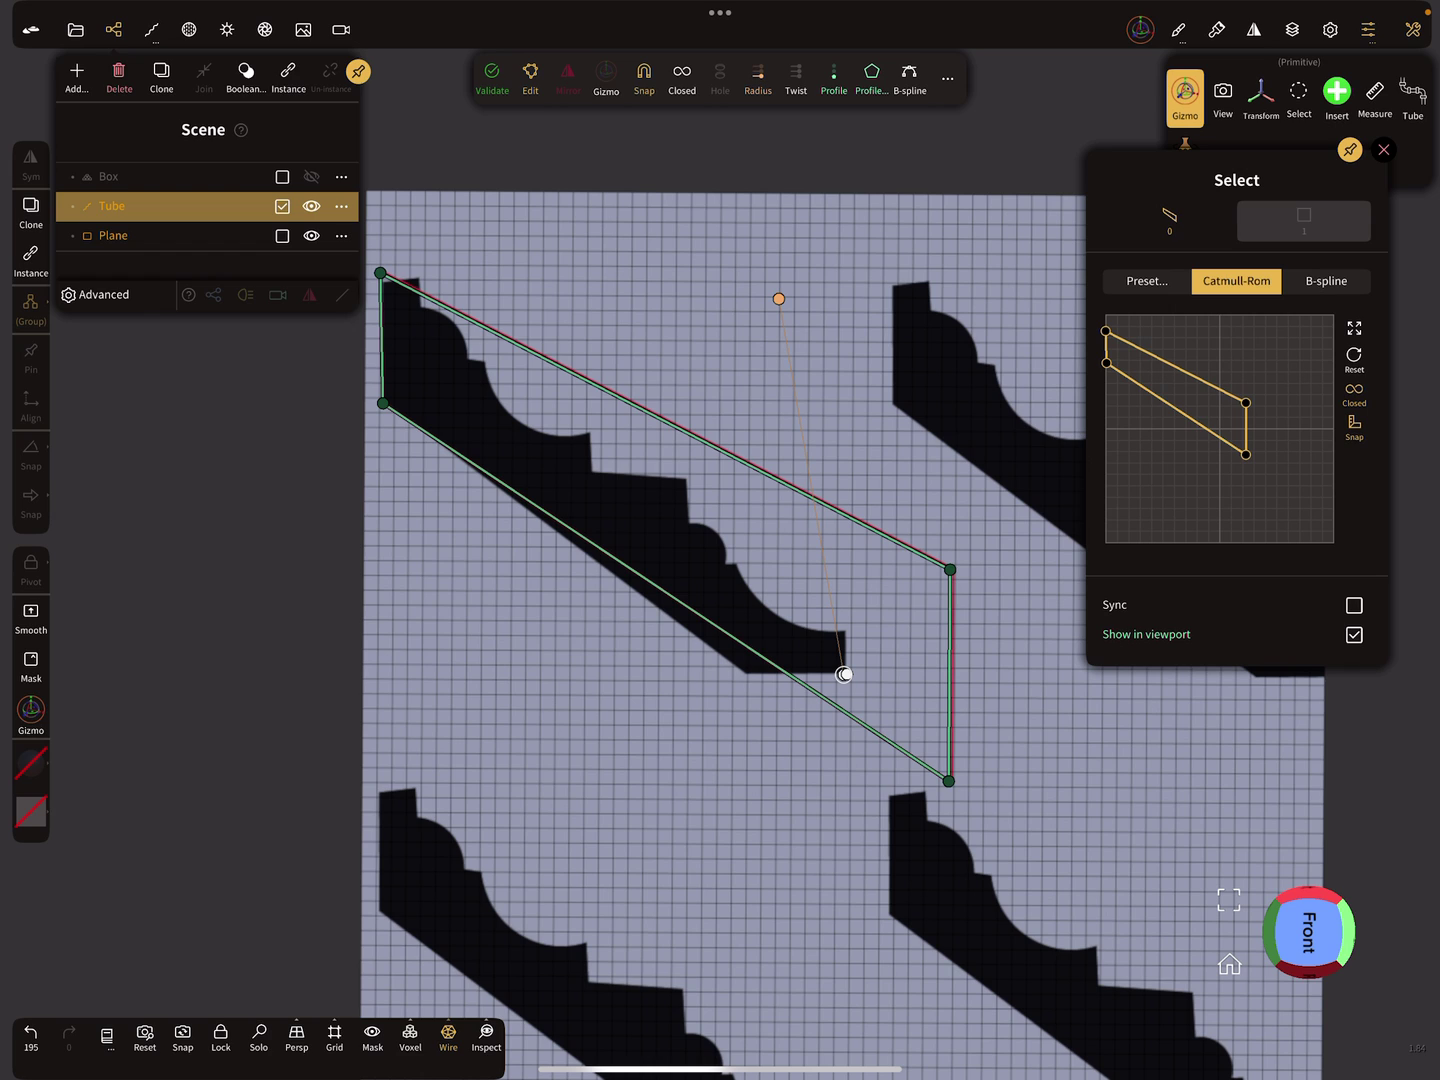
left_click_drag(949, 779, 749, 674)
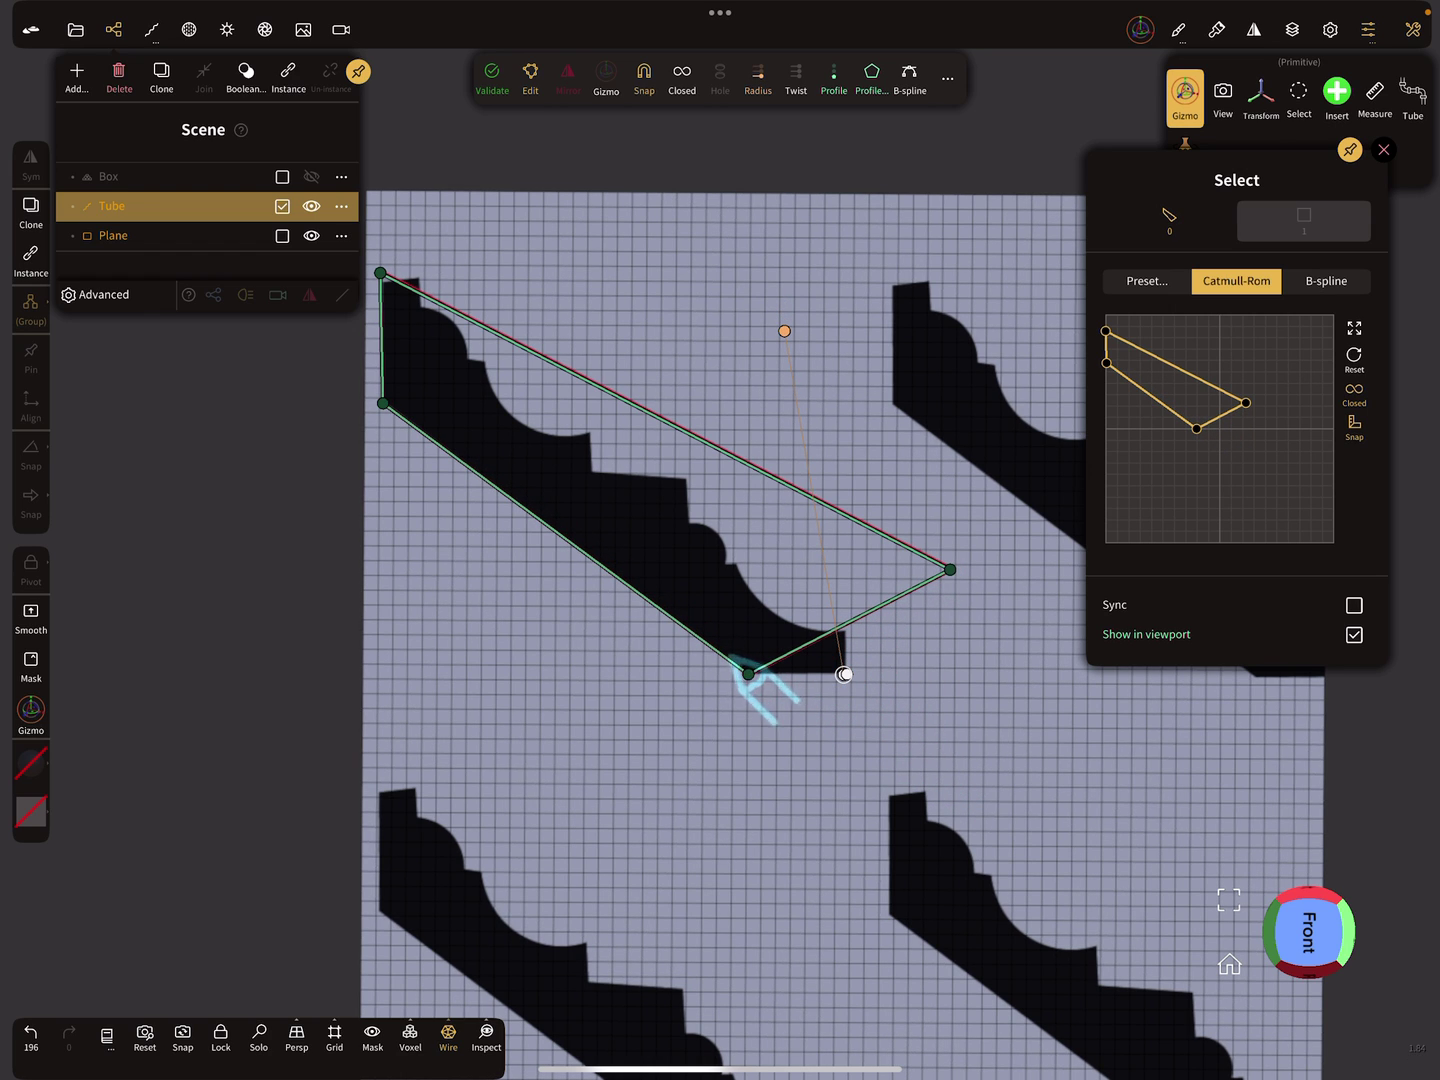
Add points at the bottom corner and right edge and pull the top-right corner onto the molding's tip.
left_click(865, 628)
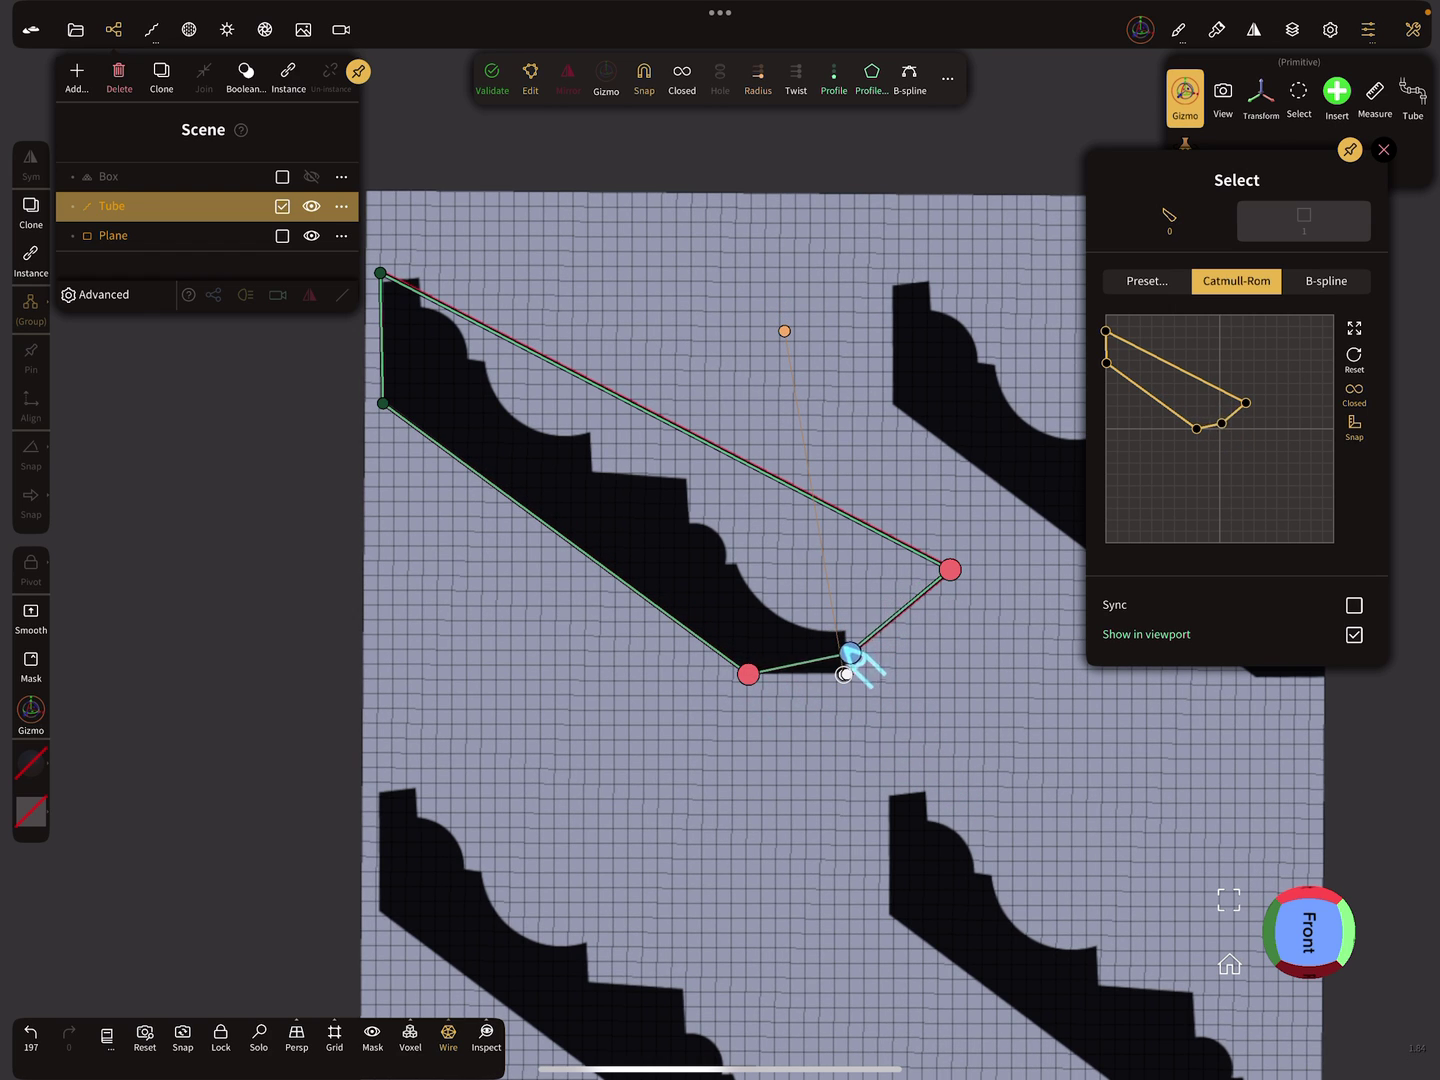
left_click_drag(852, 653, 845, 675)
left_click(865, 625)
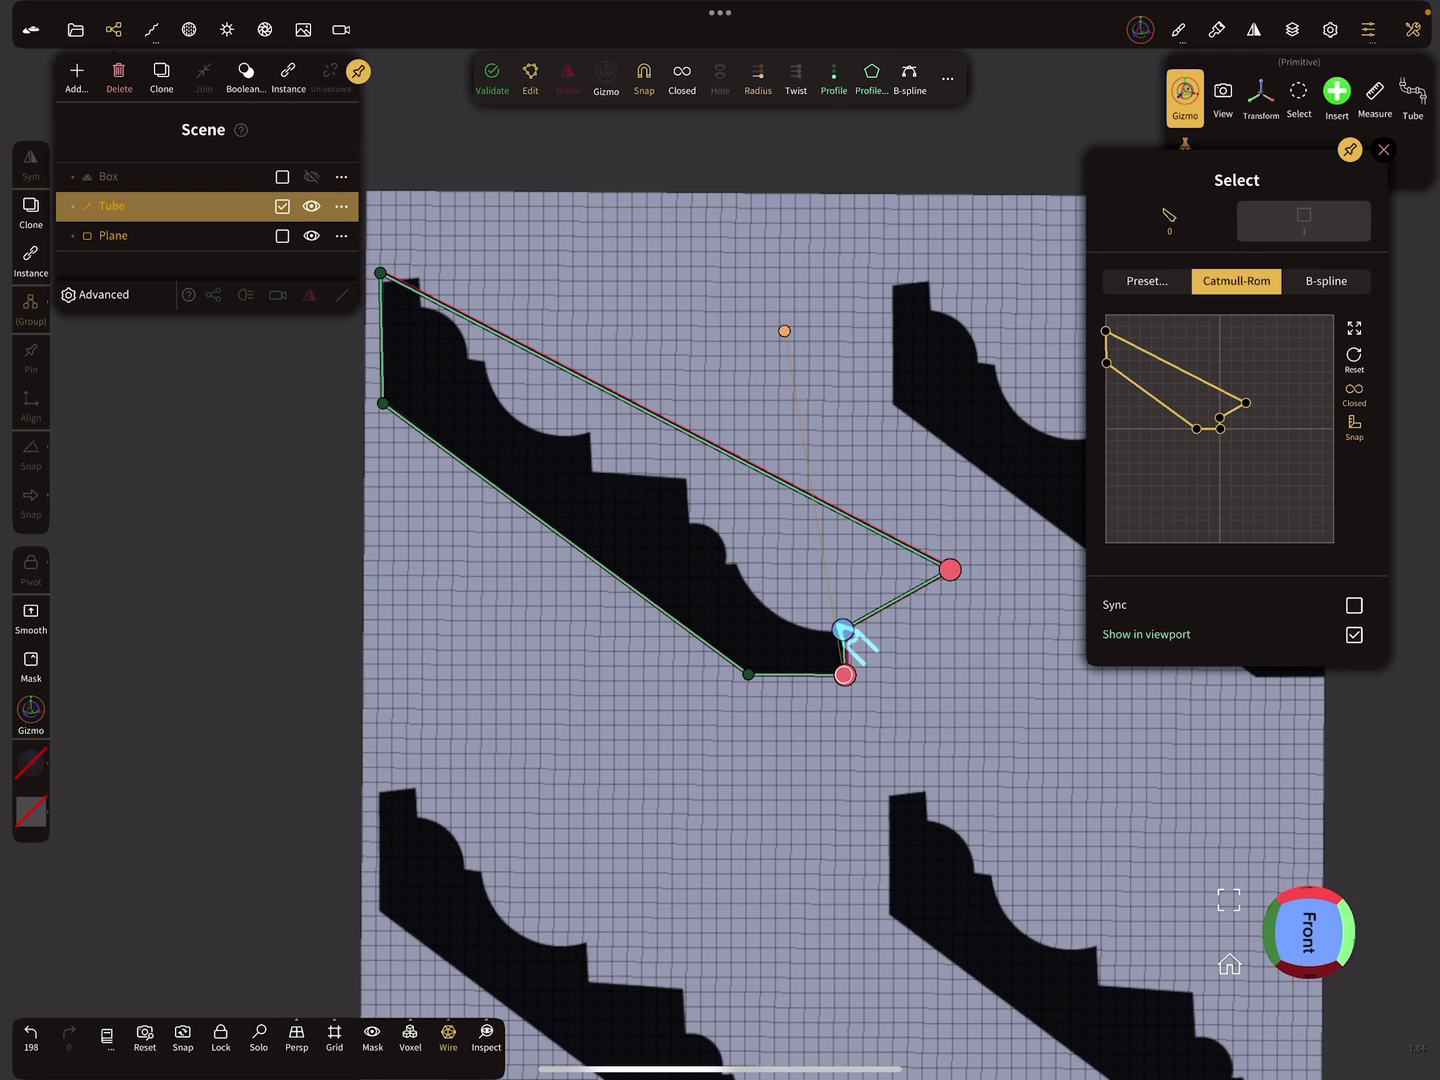
mouse_move(948, 569)
left_mouse_down()
mouse_move(765, 588)
mouse_move(689, 490)
left_mouse_up()
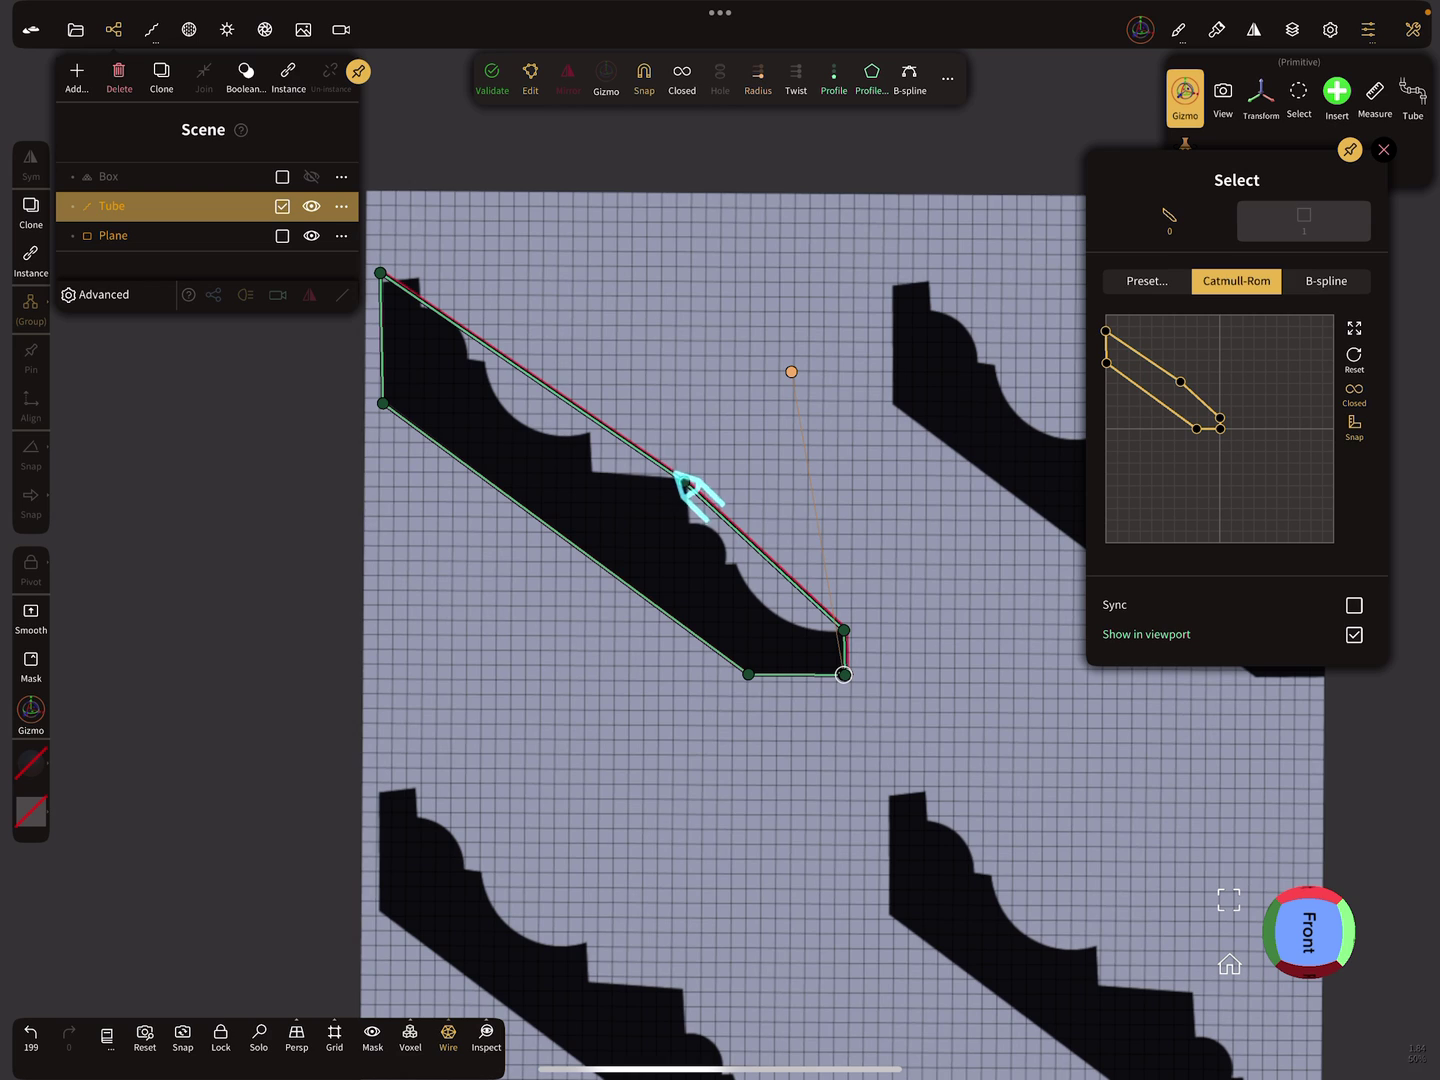
Add points along the upper edge at the step corner, cove and lower end of the silhouette.
left_click(690, 526)
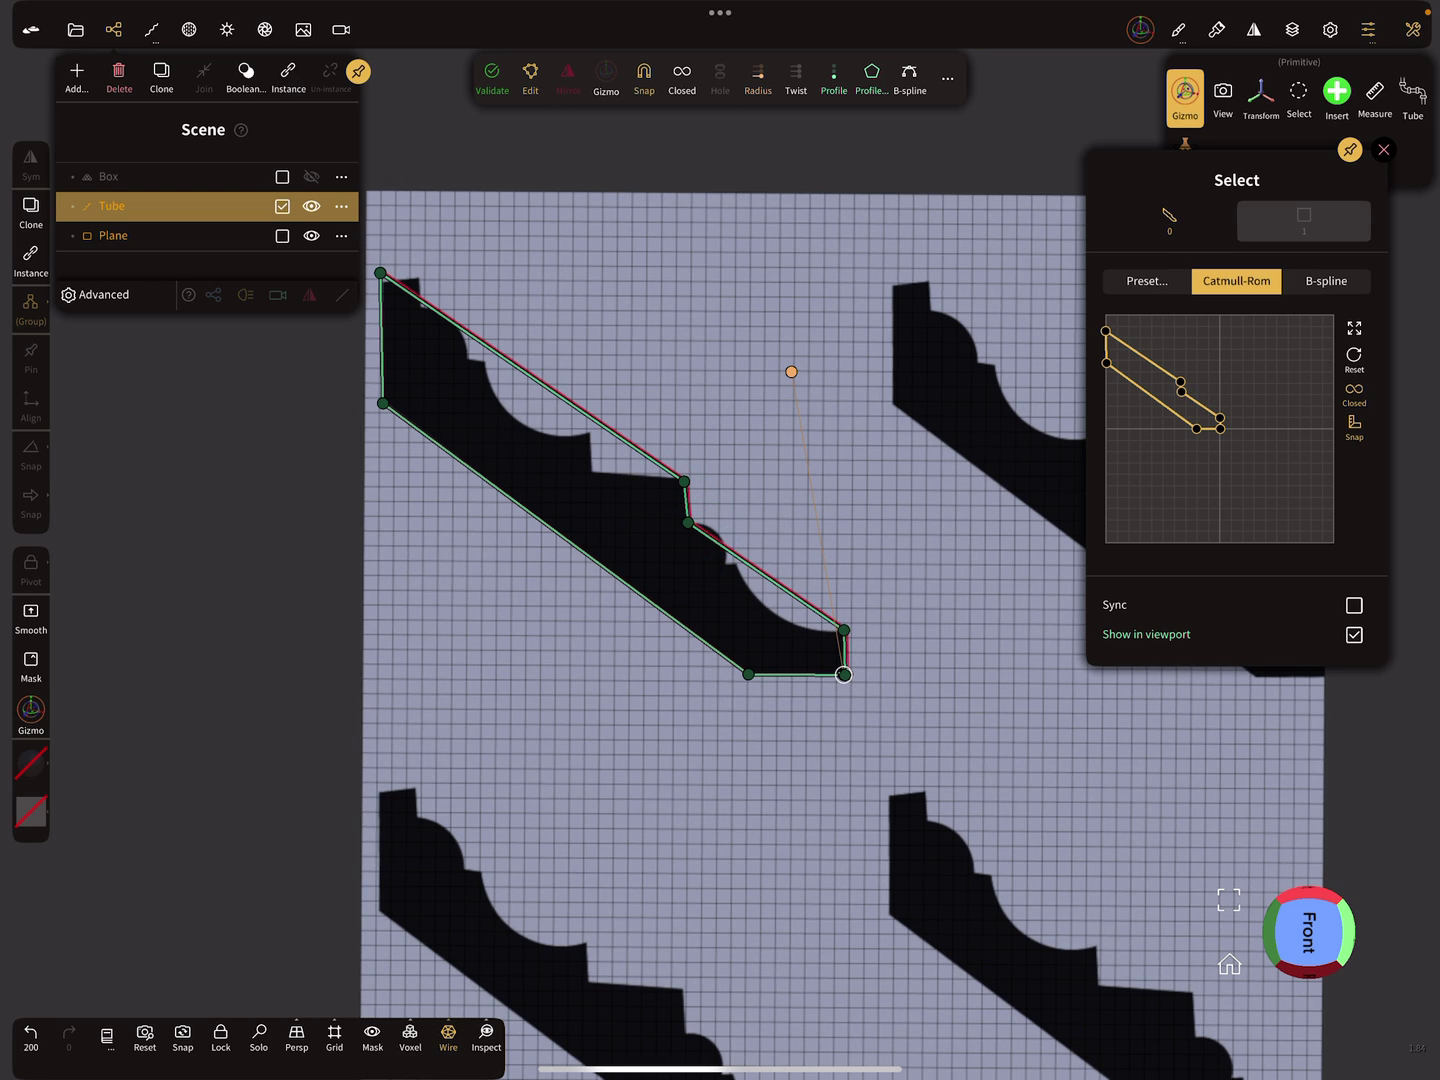
left_click(601, 473)
left_click(563, 439)
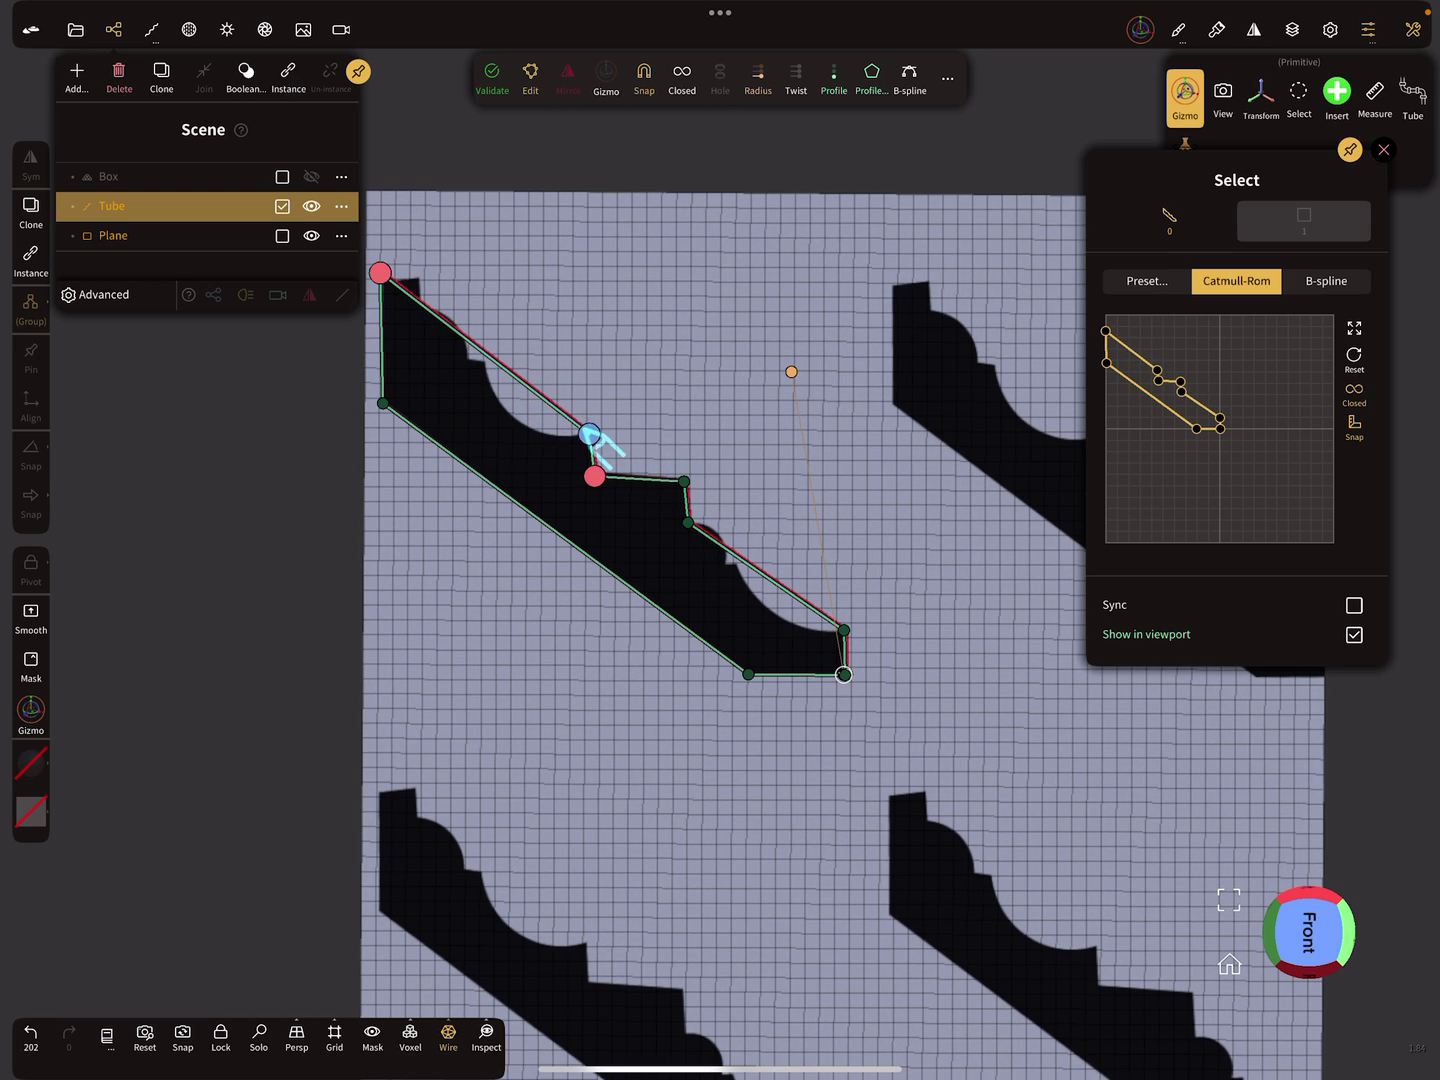
left_click_drag(563, 440, 596, 450)
left_click(486, 368)
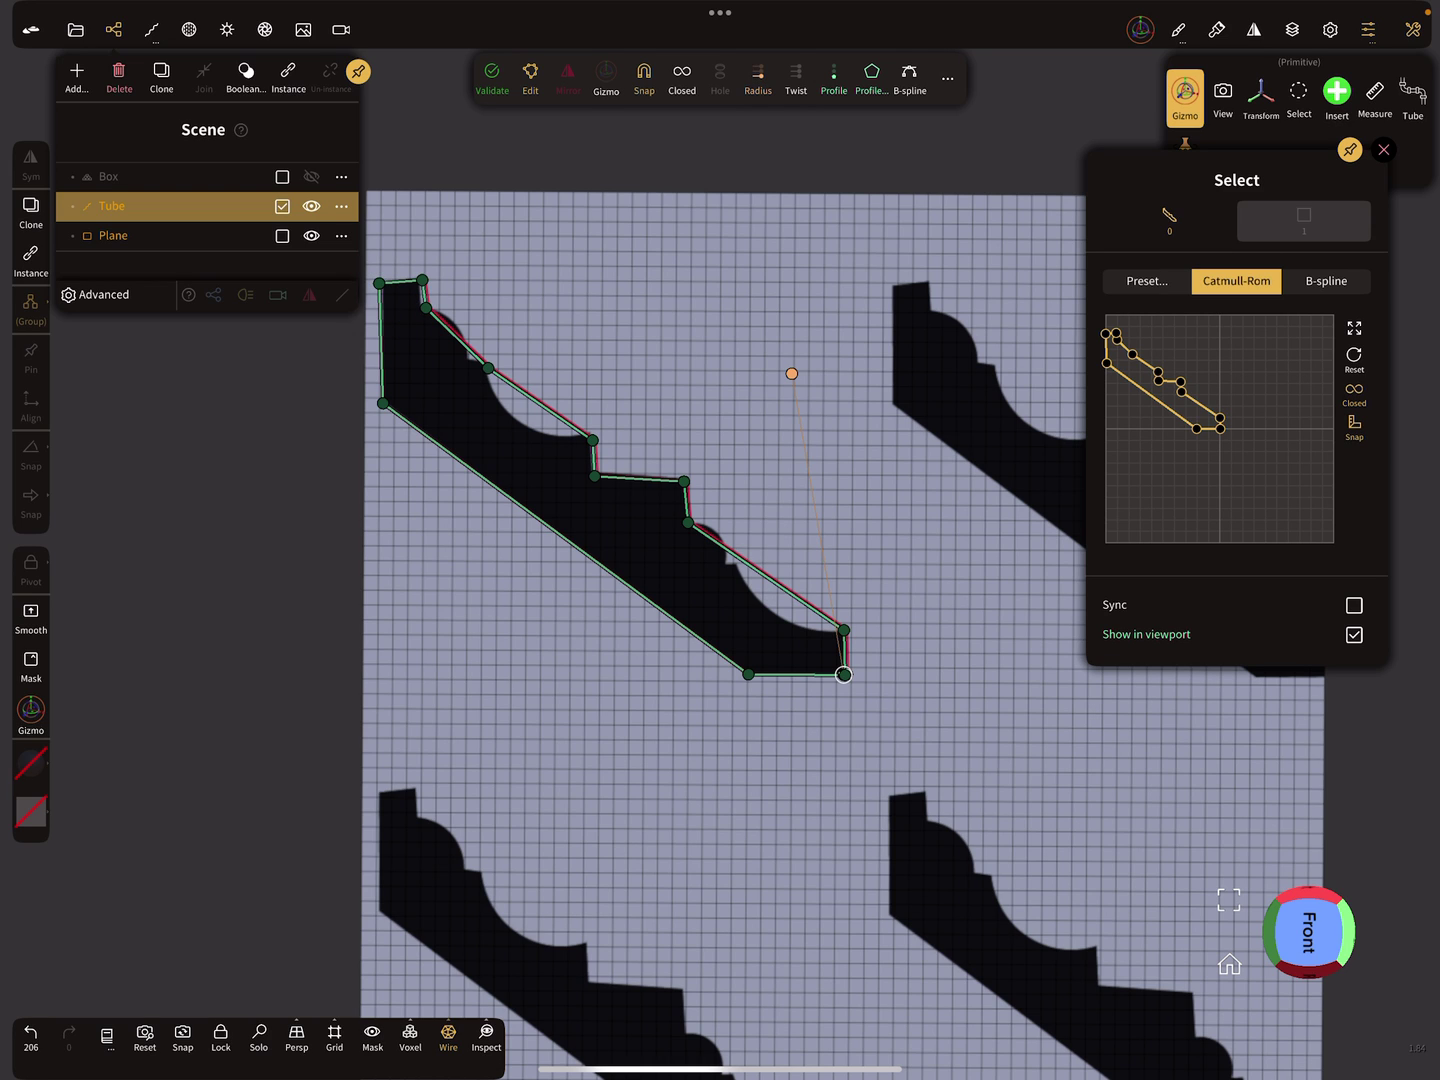
left_click(726, 565)
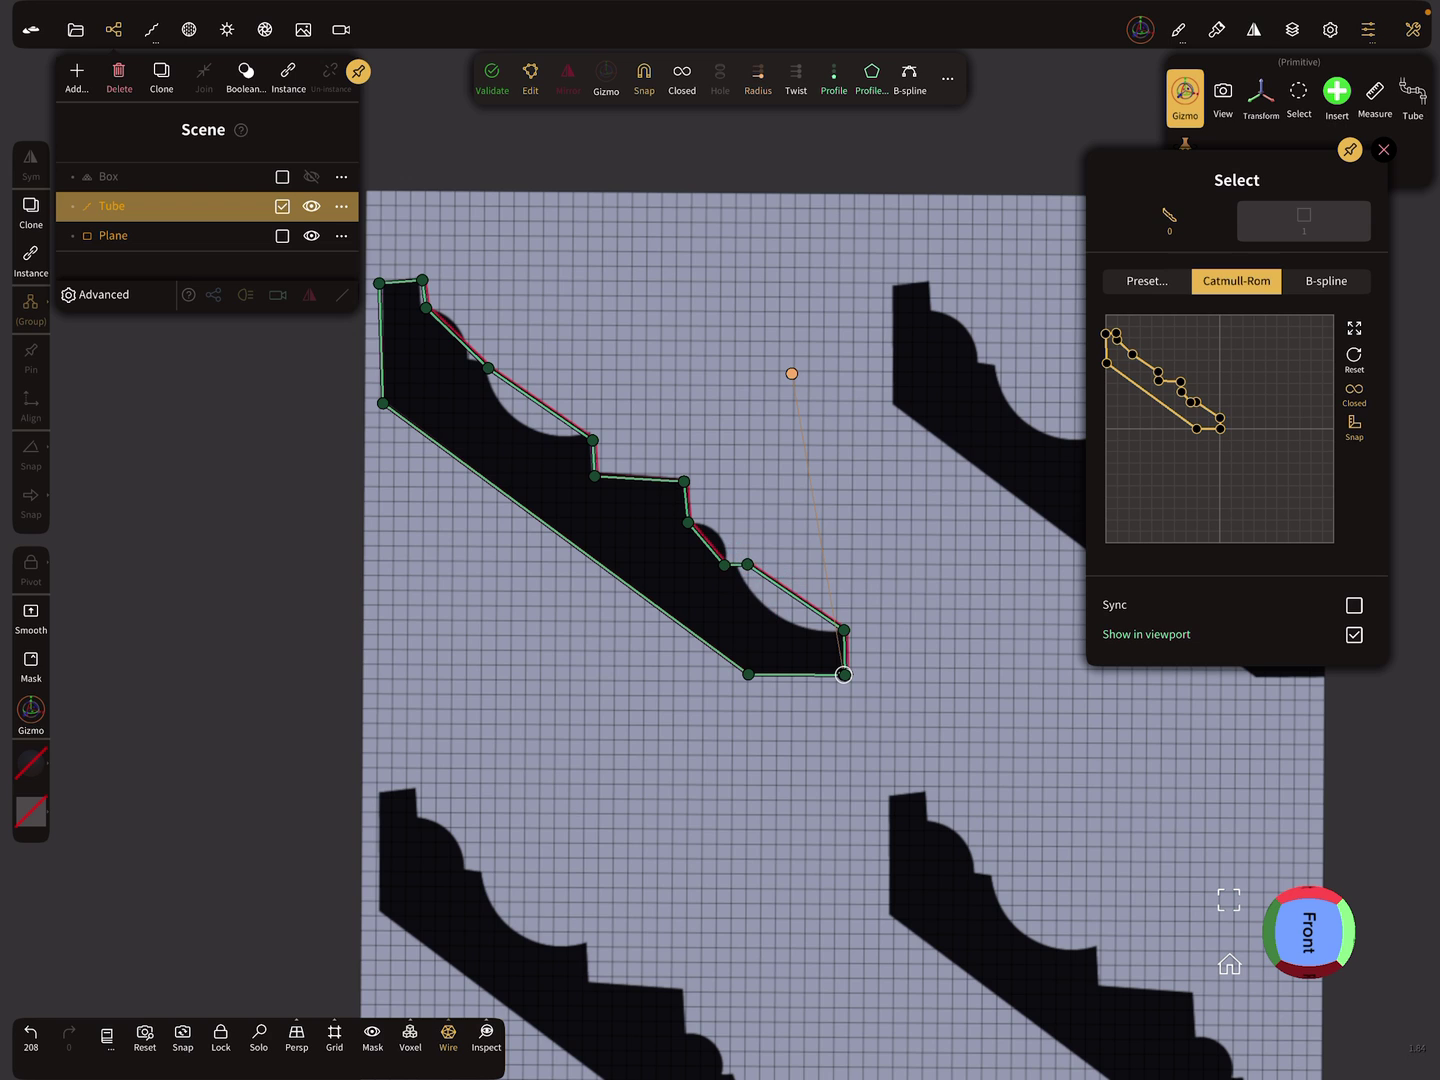
scroll(855, 630, "up", 2)
scroll(855, 630, "up", 2)
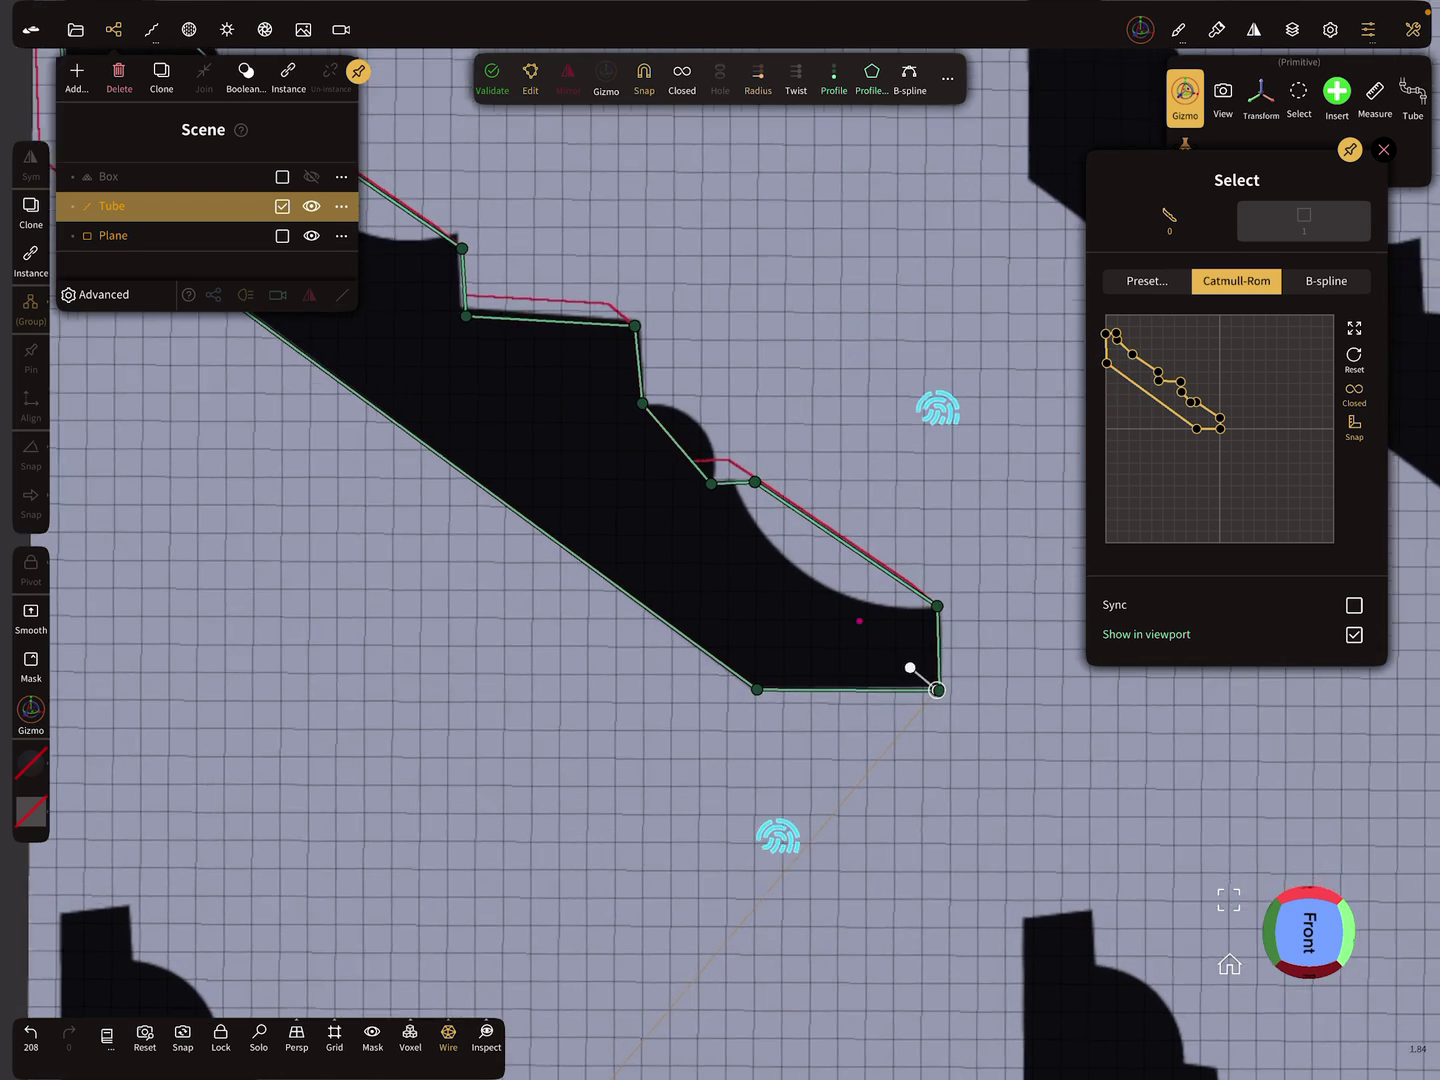
scroll(901, 675, "up", 2)
scroll(909, 698, "up", 2)
Curve the long cove edge and round the bead so they follow the molding outline.
left_click_drag(775, 476, 725, 475)
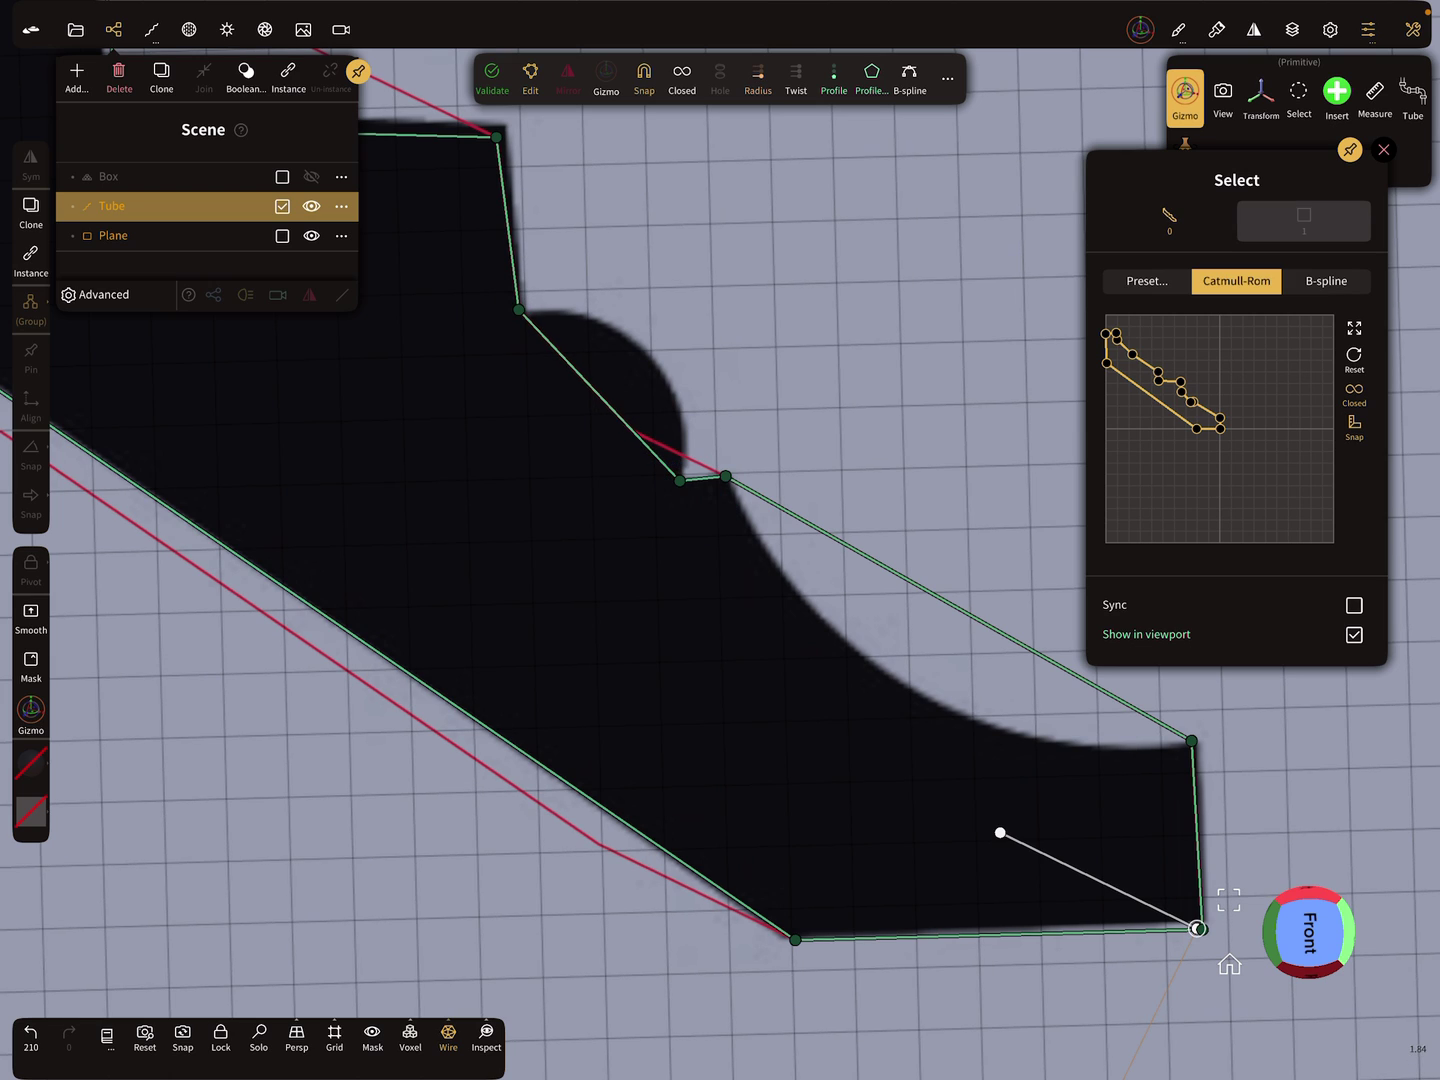
mouse_move(956, 611)
left_mouse_down()
mouse_move(916, 688)
mouse_move(843, 637)
left_mouse_up()
left_click(916, 689)
left_click(1016, 716)
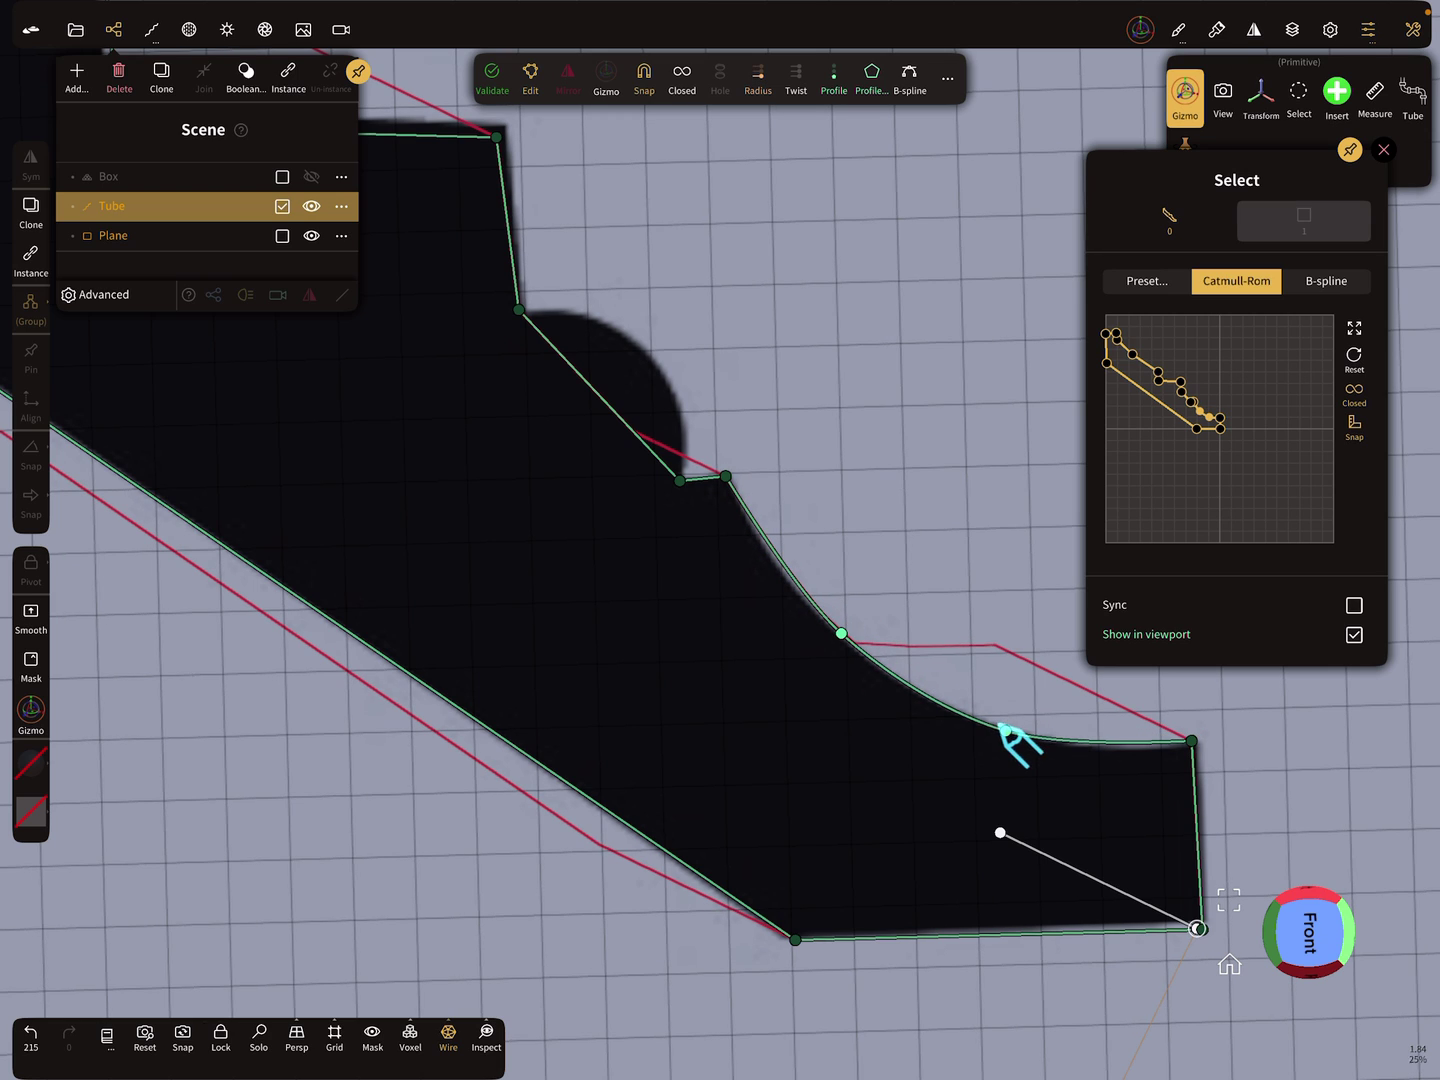
left_click_drag(598, 395, 652, 358)
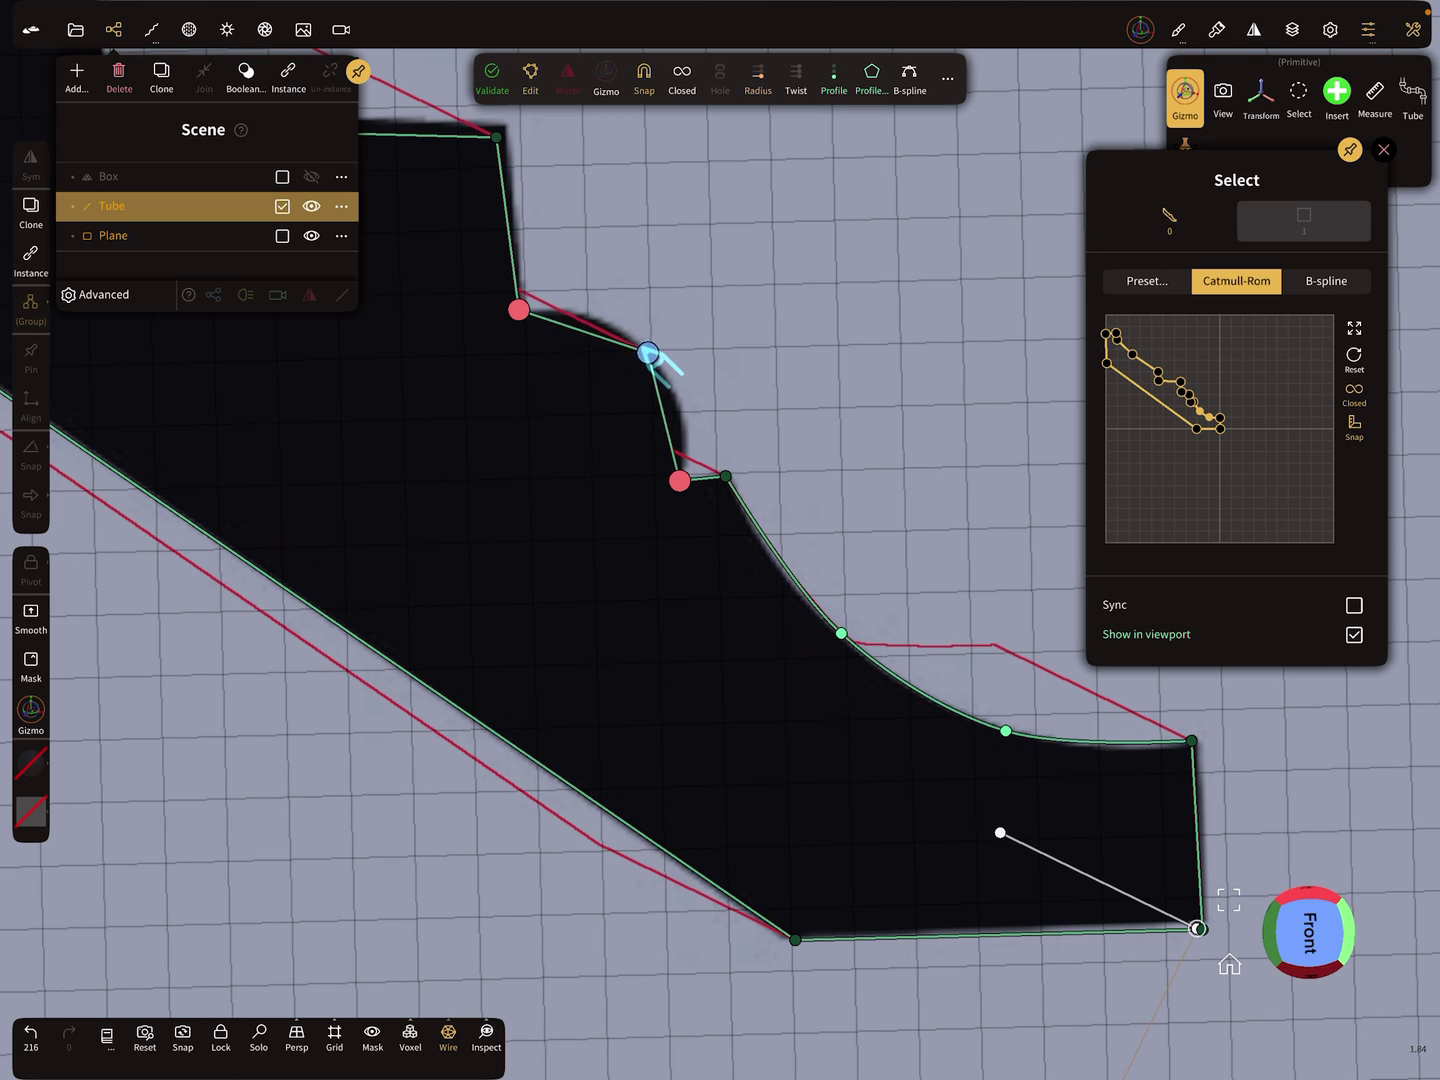
left_click(590, 312)
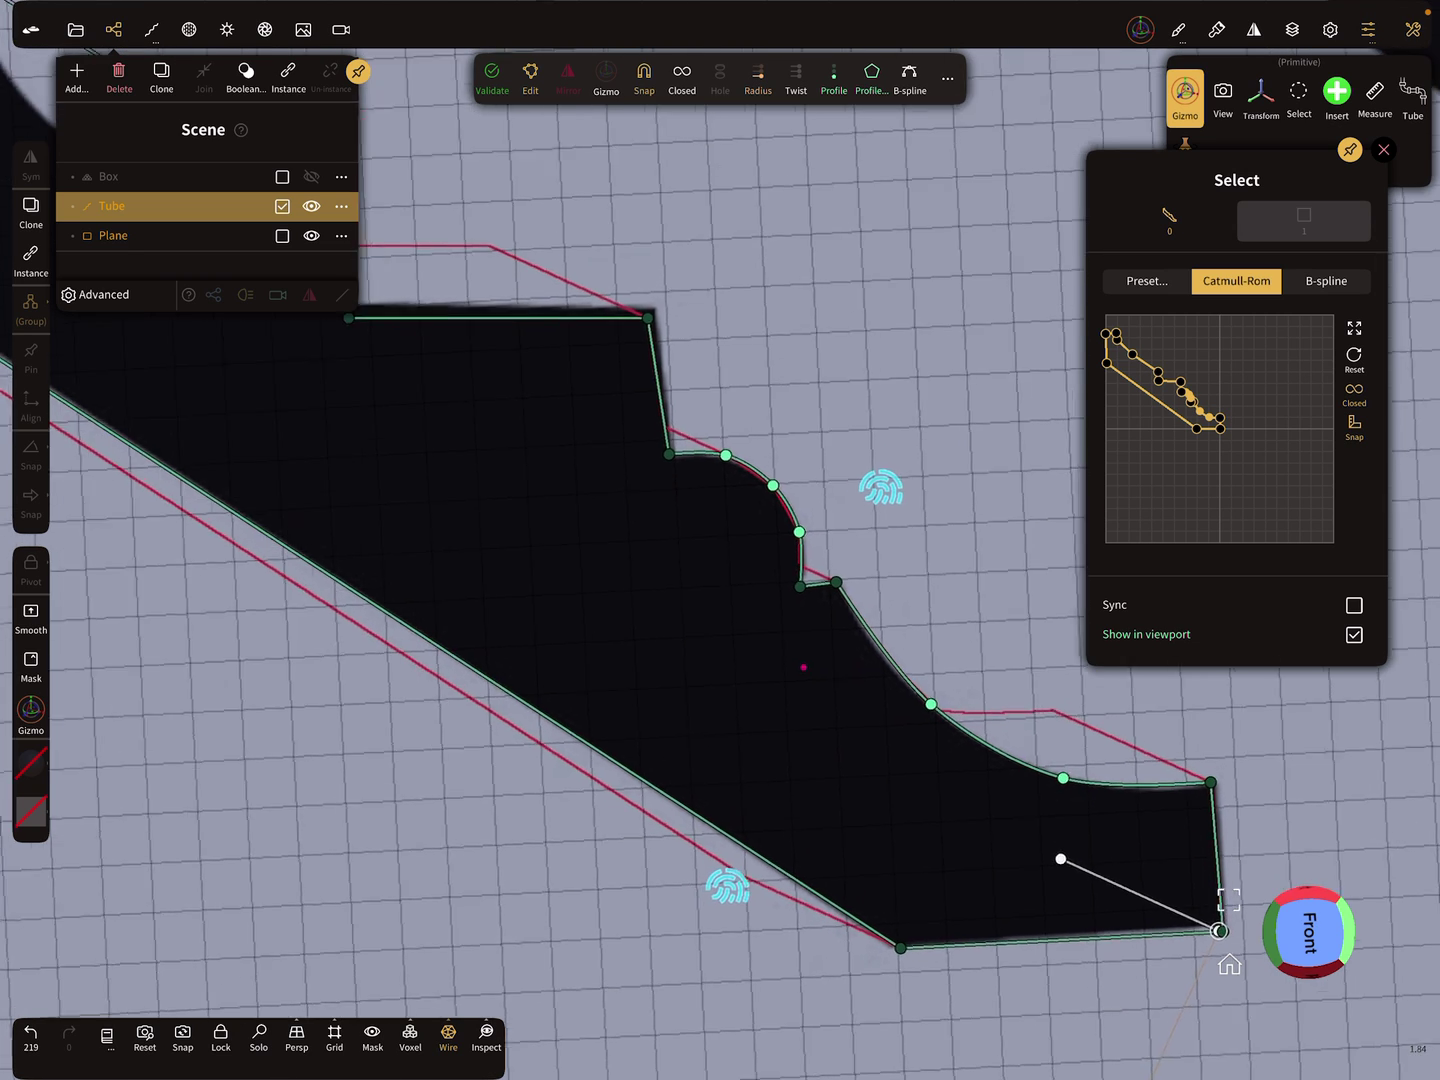
Move the step corners and top point onto the outline's corners.
middle_click_drag(664, 545, 939, 825)
left_click(793, 453)
left_click_drag(793, 453, 797, 450)
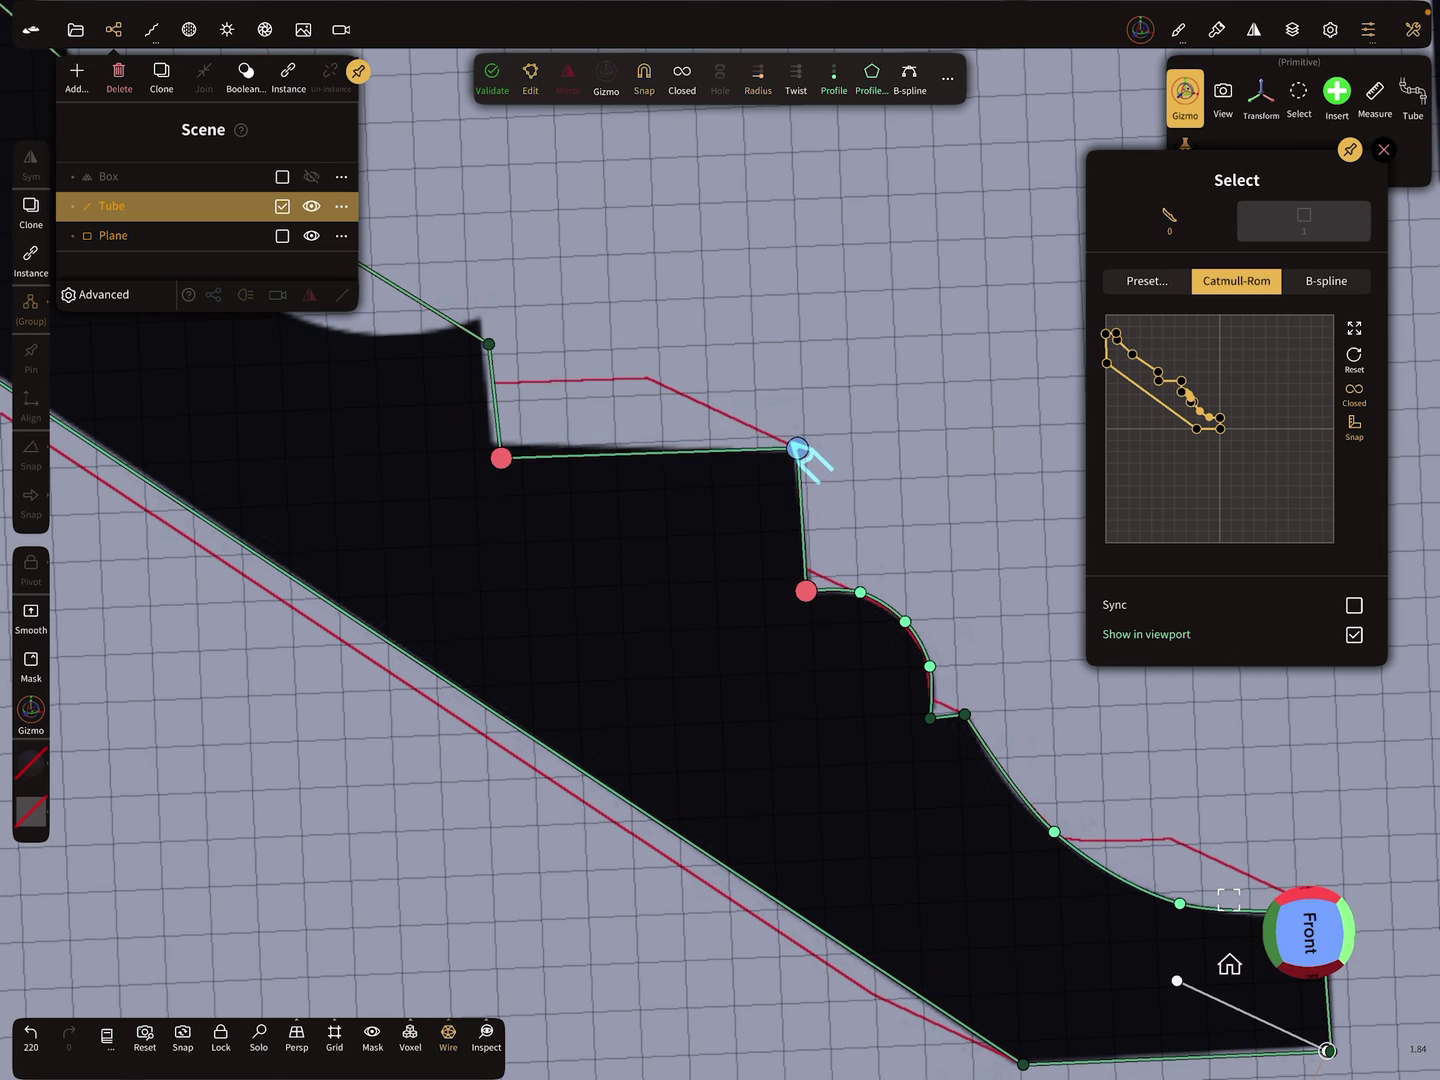
left_click_drag(500, 458, 493, 438)
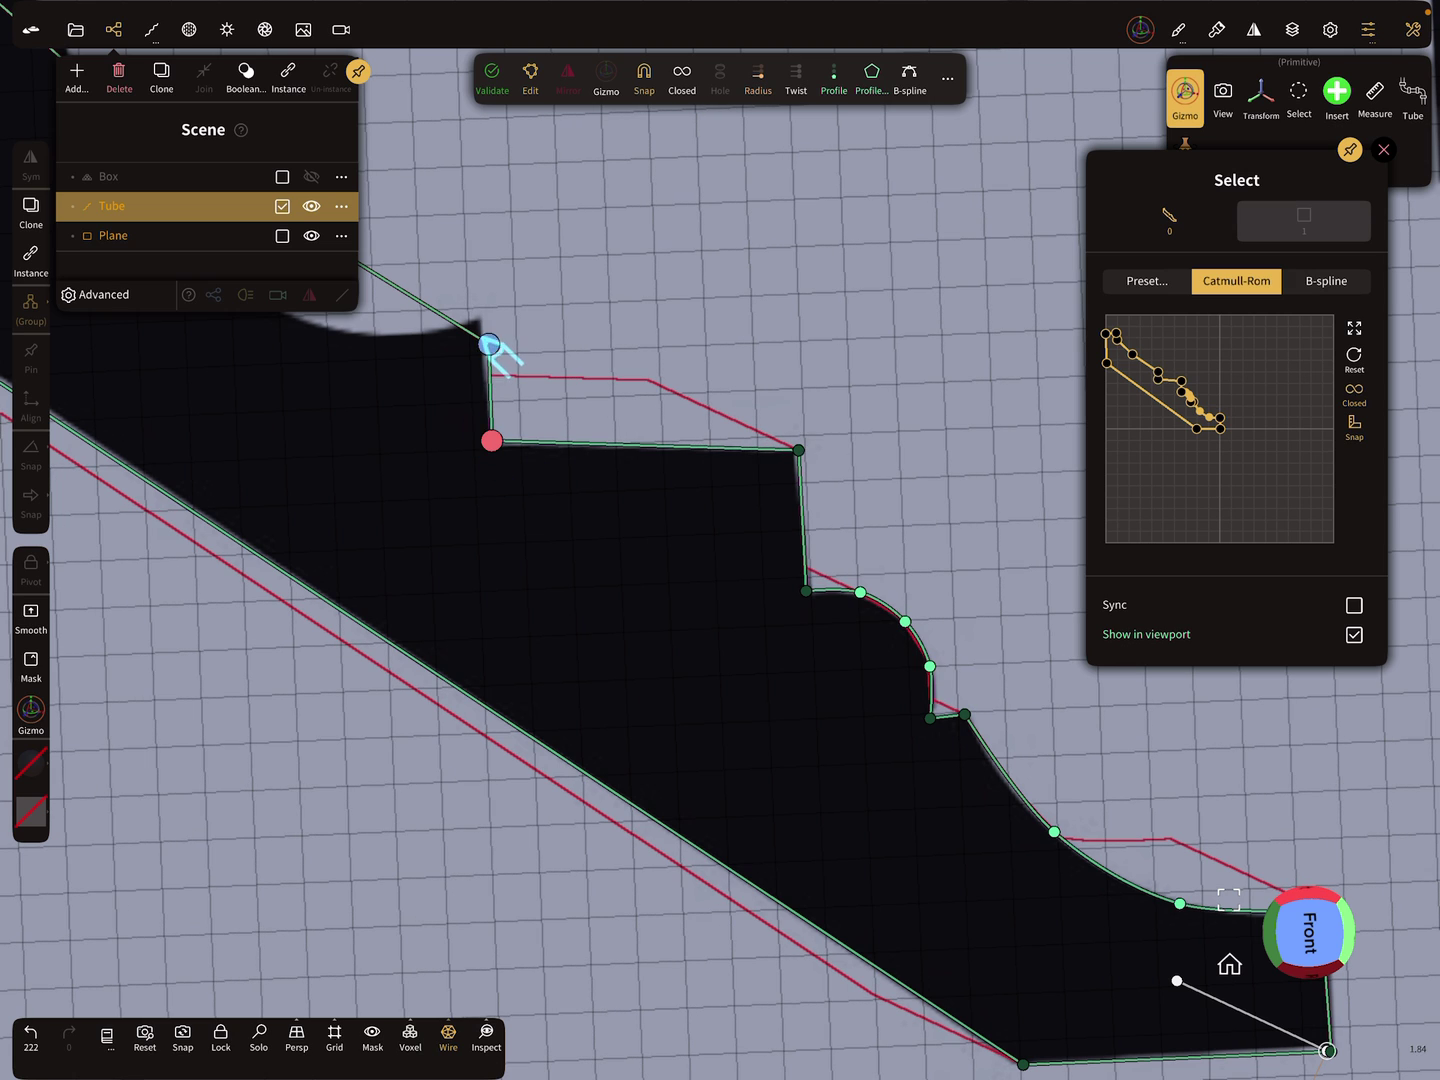
left_click_drag(488, 344, 480, 321)
Add points along the upper cove and curve it to match the outline.
middle_click_drag(599, 275, 954, 514)
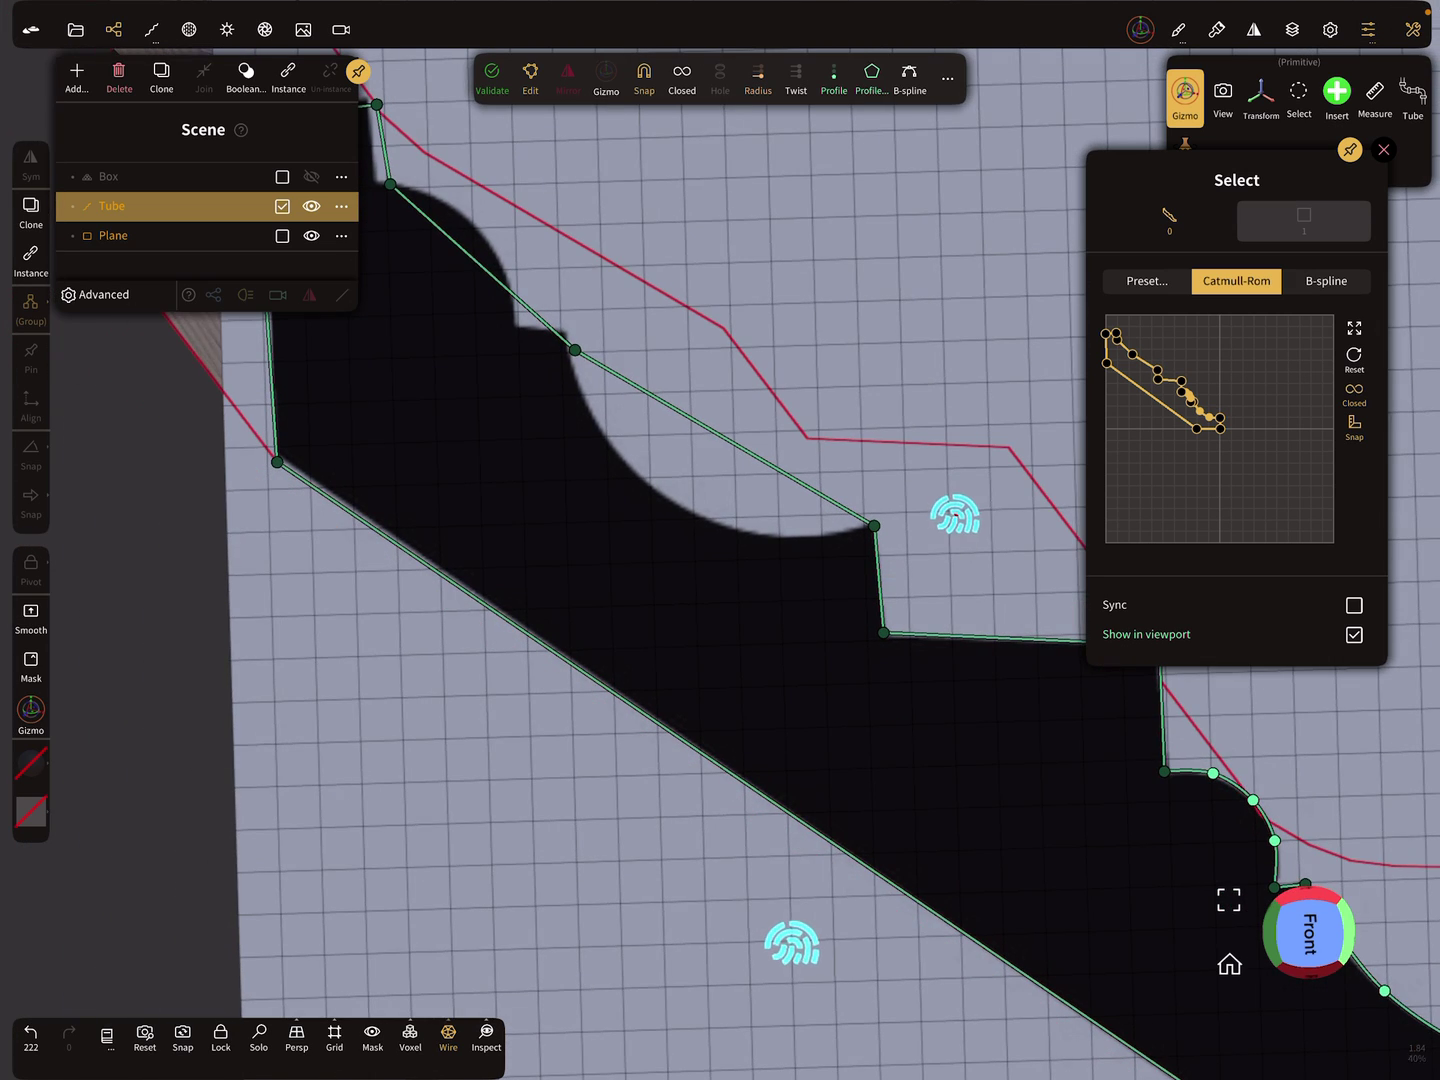
left_click(720, 435)
left_click_drag(720, 436, 683, 520)
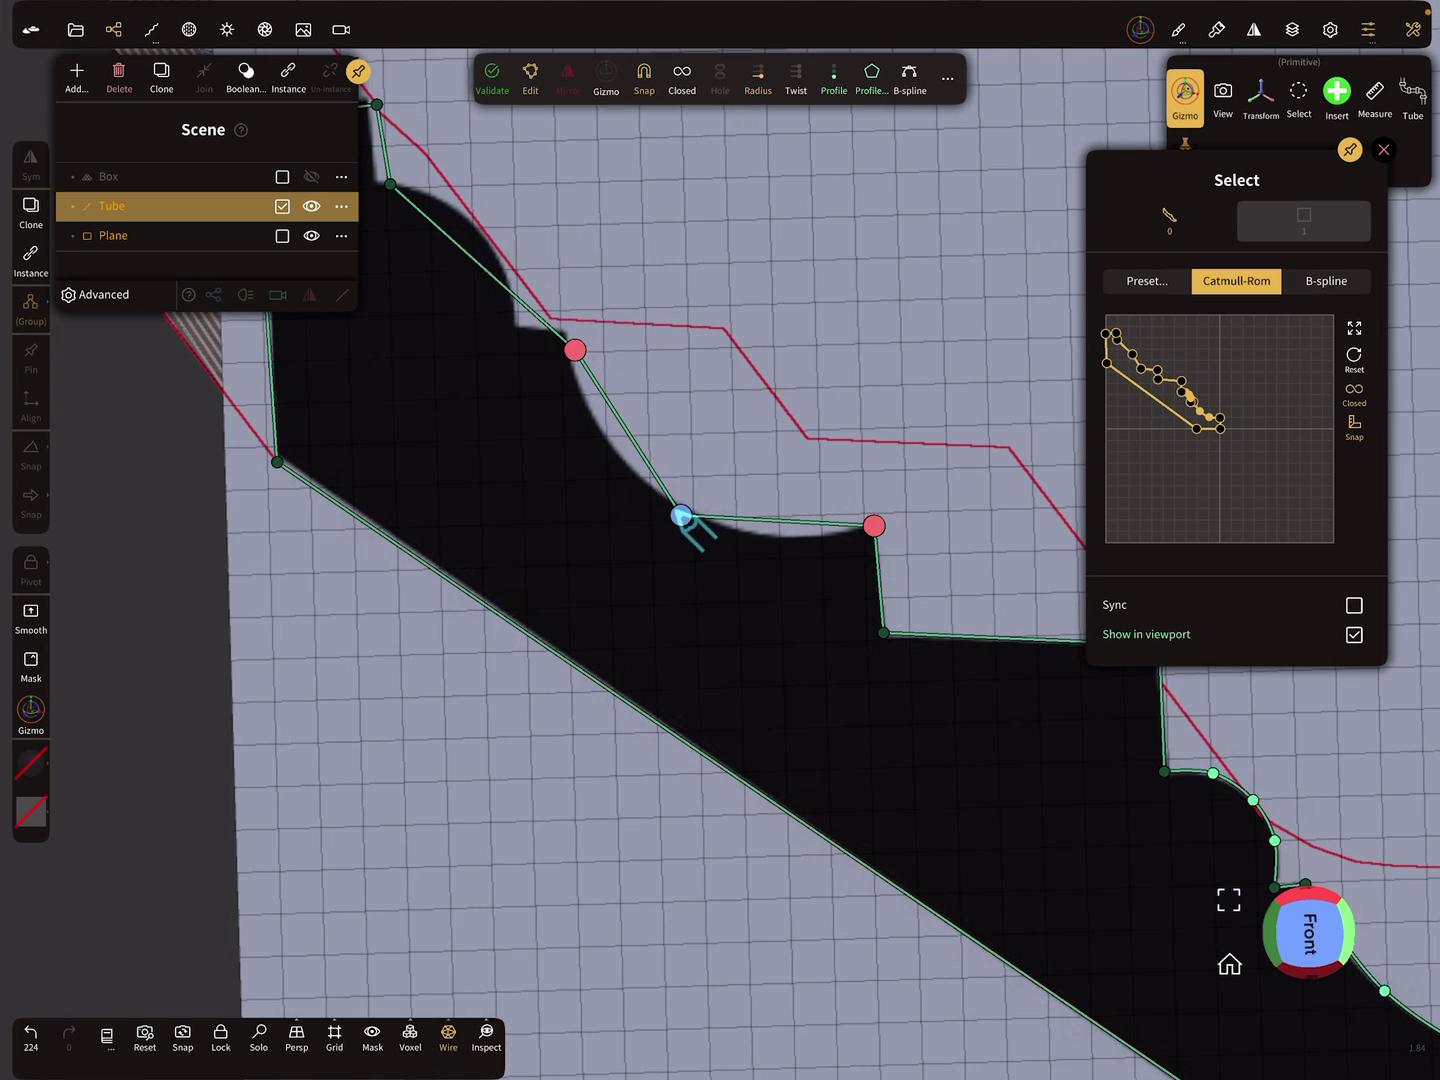
left_click(614, 444)
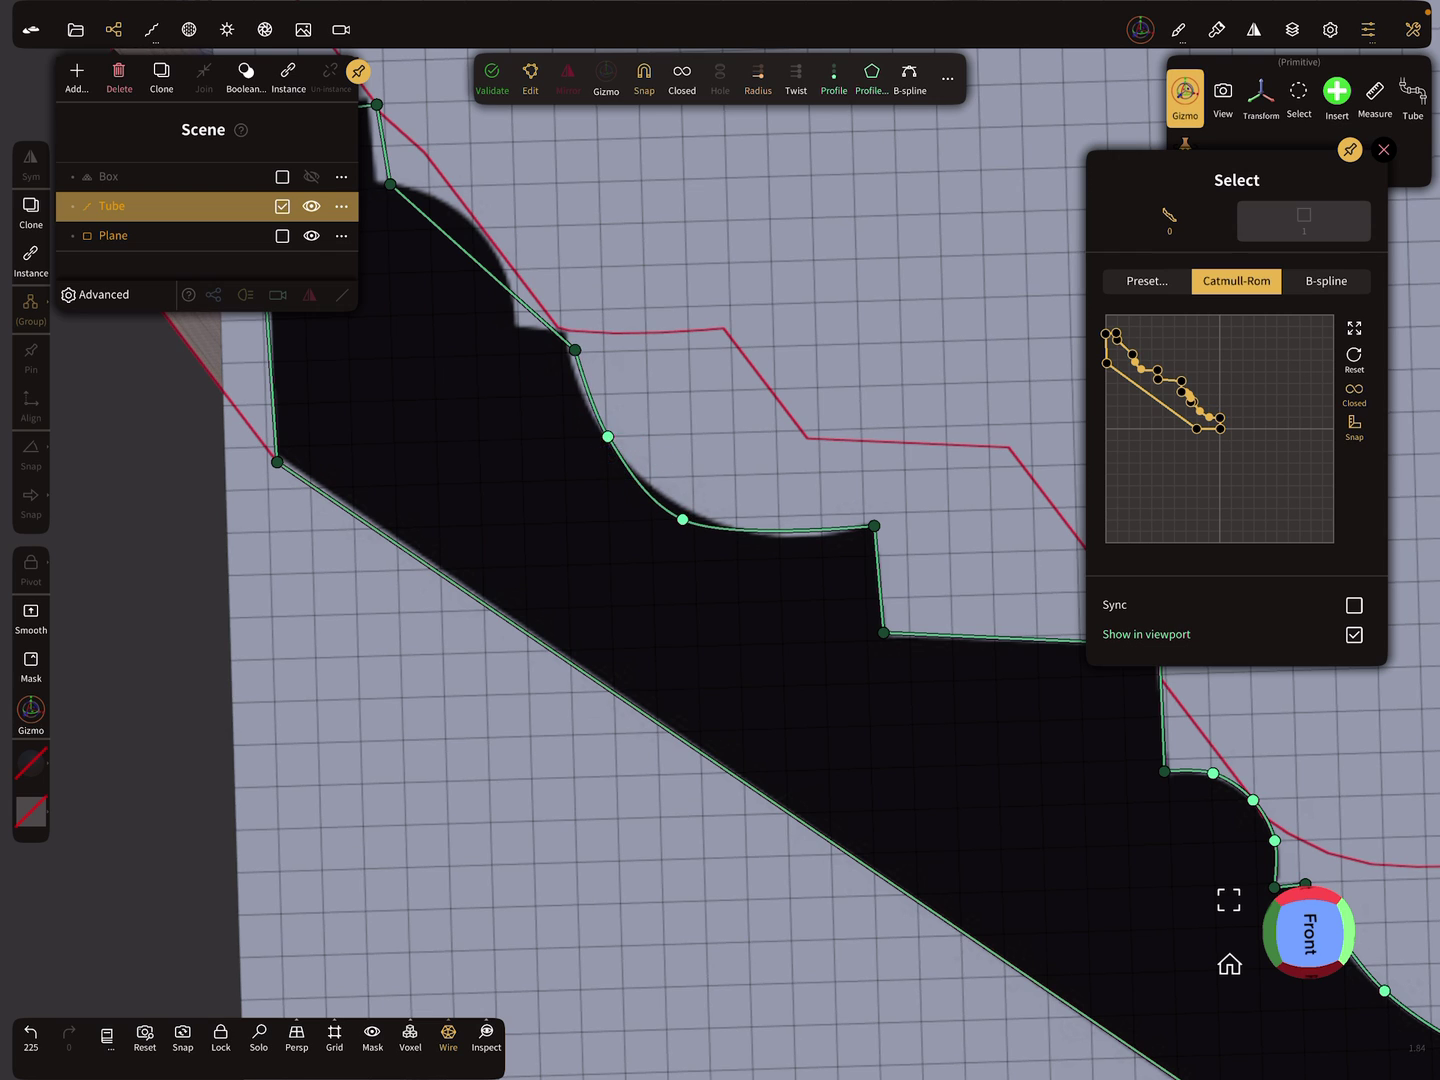
left_click(684, 508)
left_click(774, 539)
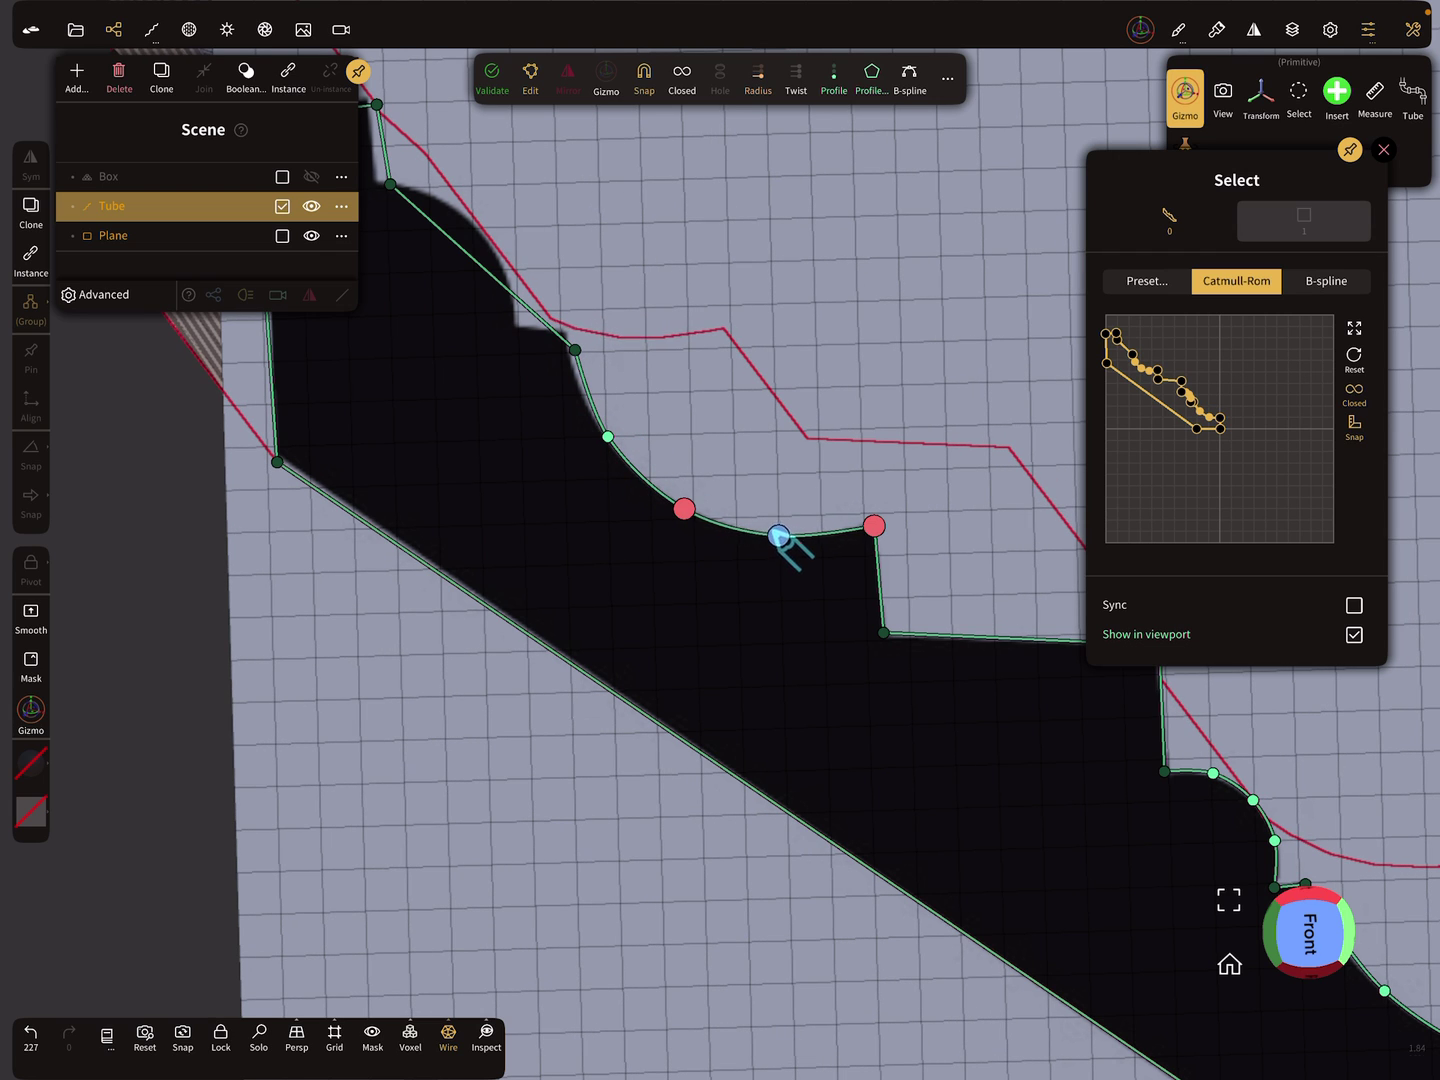
Add vertices around the upper notch and round its straight stretch.
left_click_drag(765, 314, 908, 529)
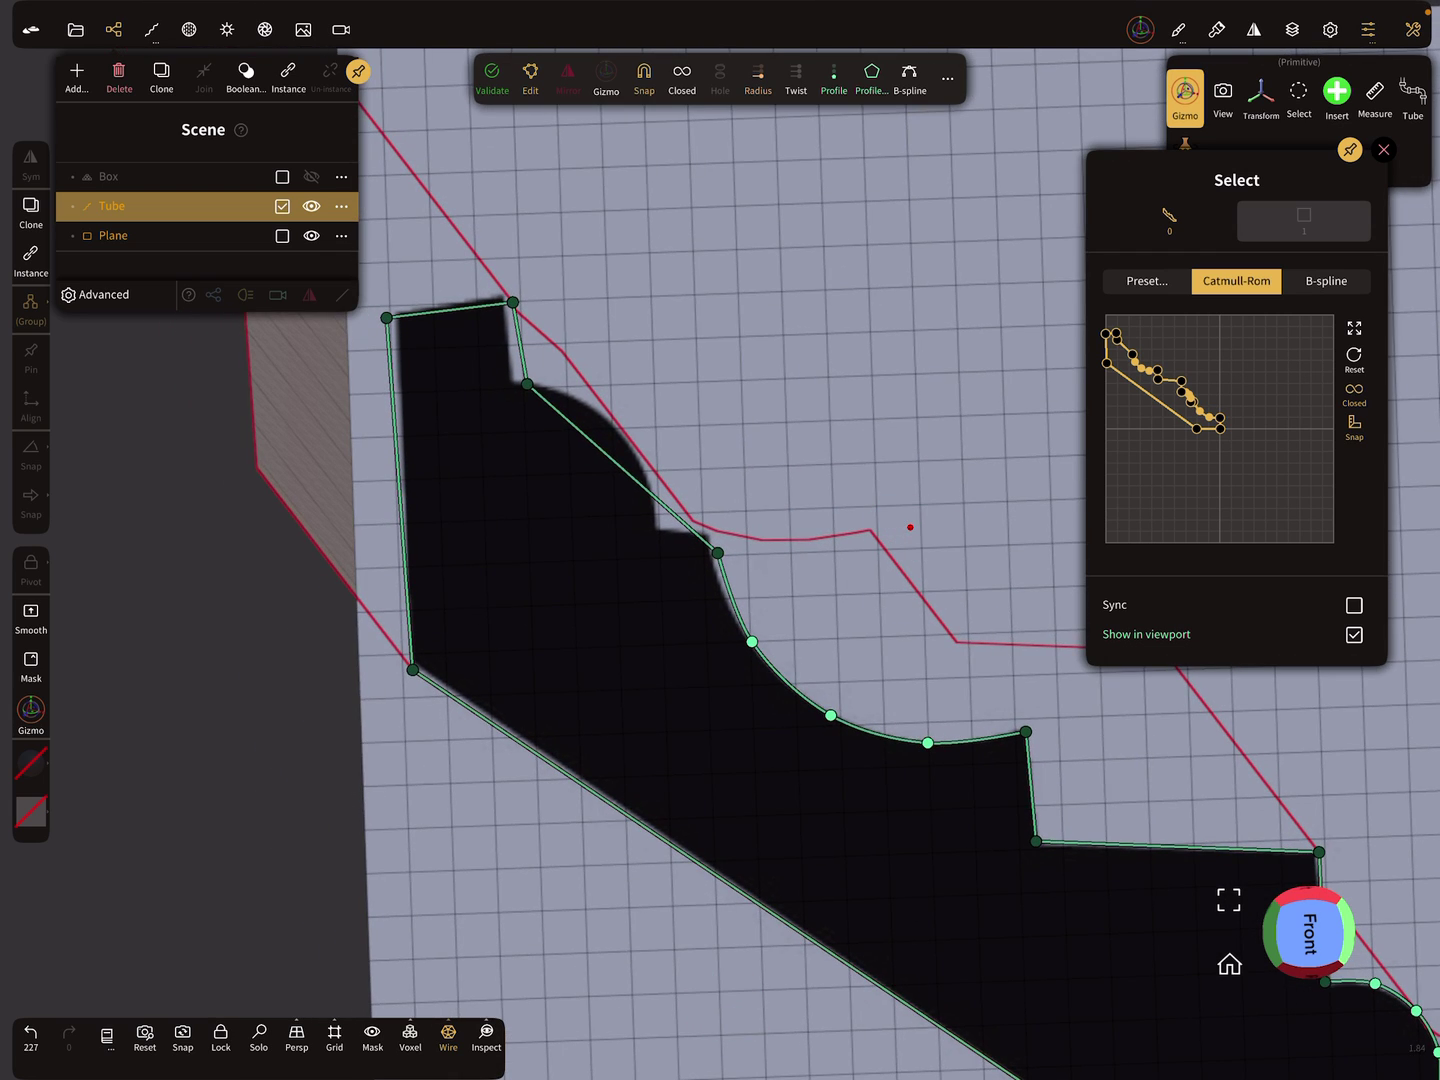
left_click(717, 552)
left_click(658, 520)
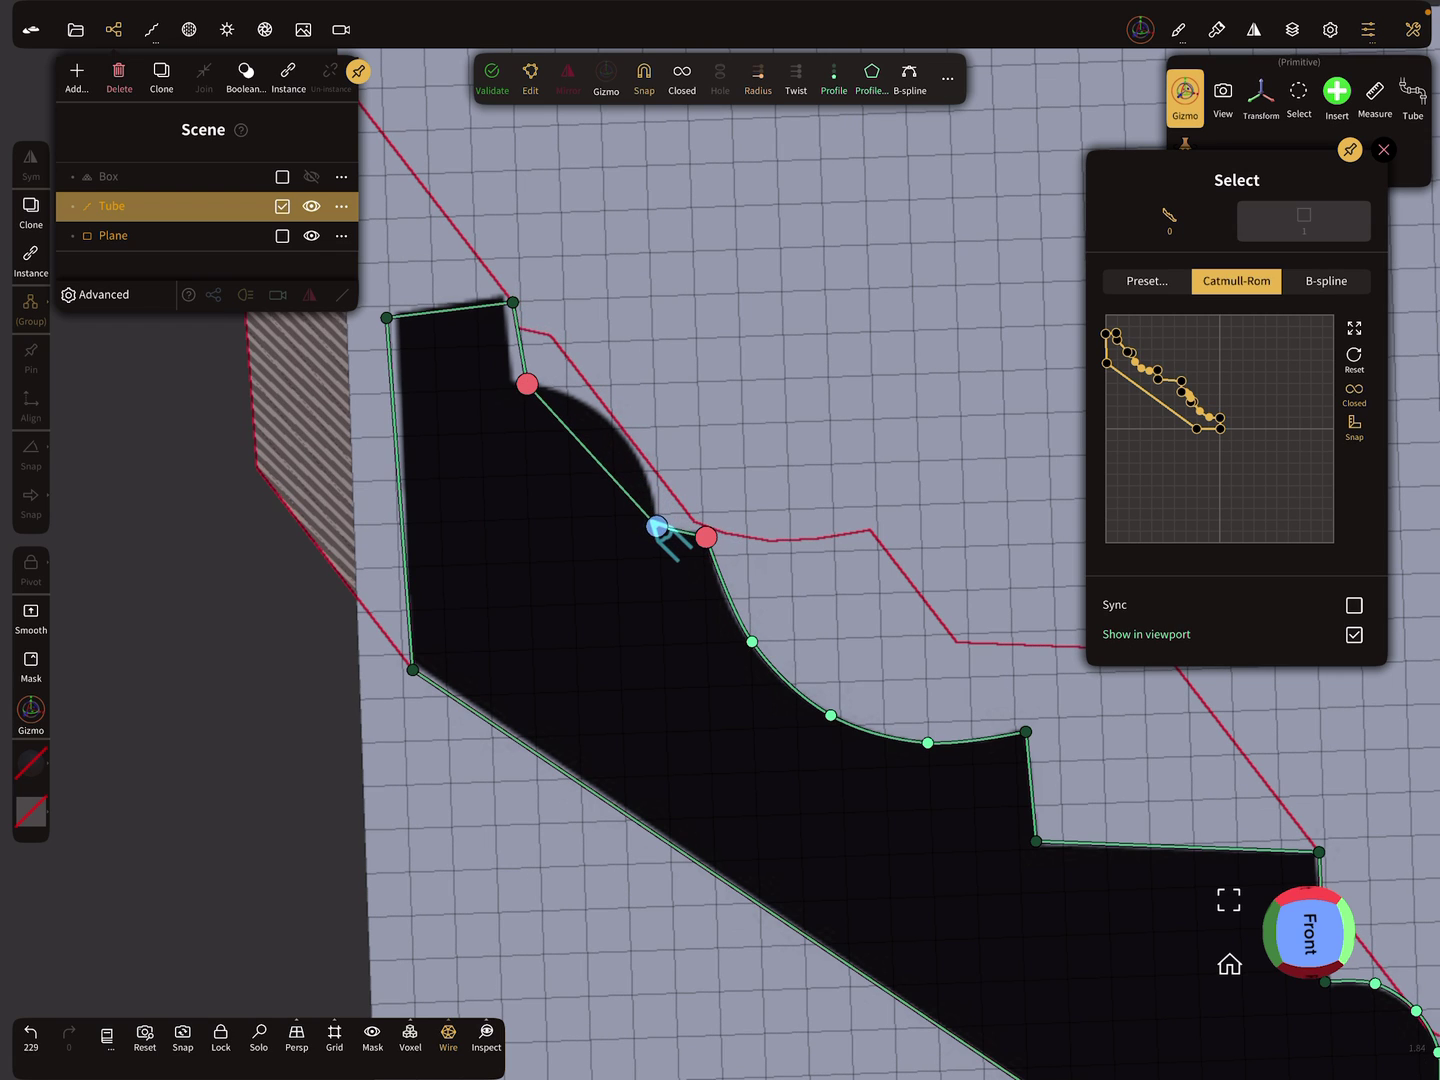
left_click(588, 450)
left_click_drag(588, 451, 624, 427)
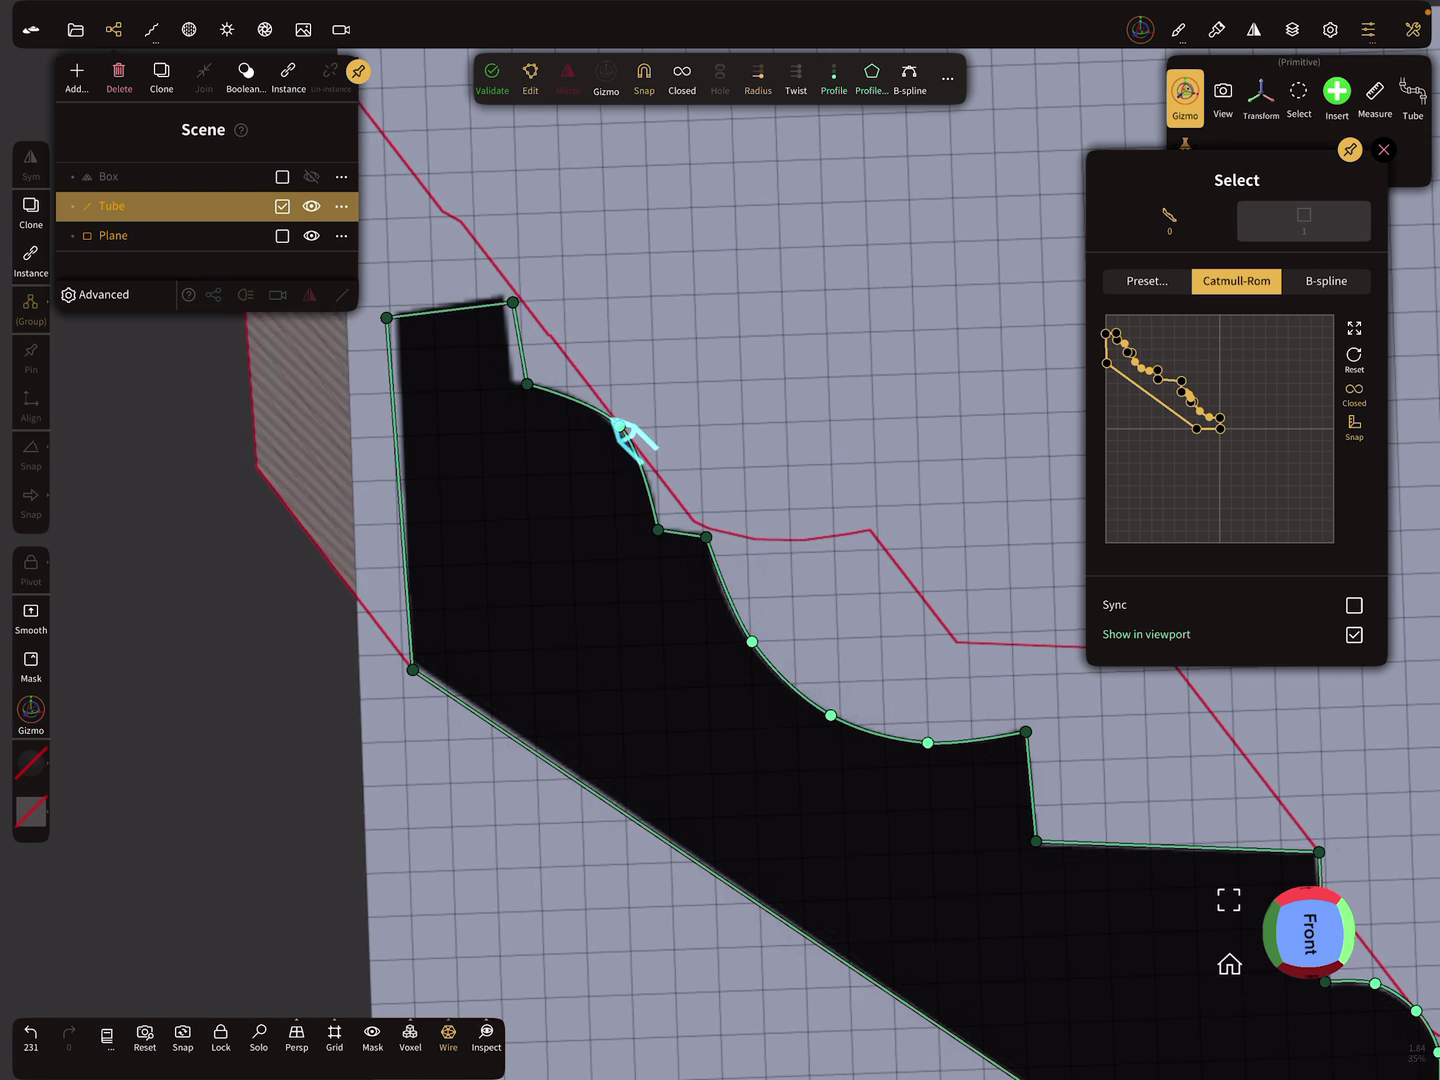
left_click(621, 429)
Settle the notch, top-left and bottom-left vertices onto the reference outline.
left_click_drag(528, 384, 514, 379)
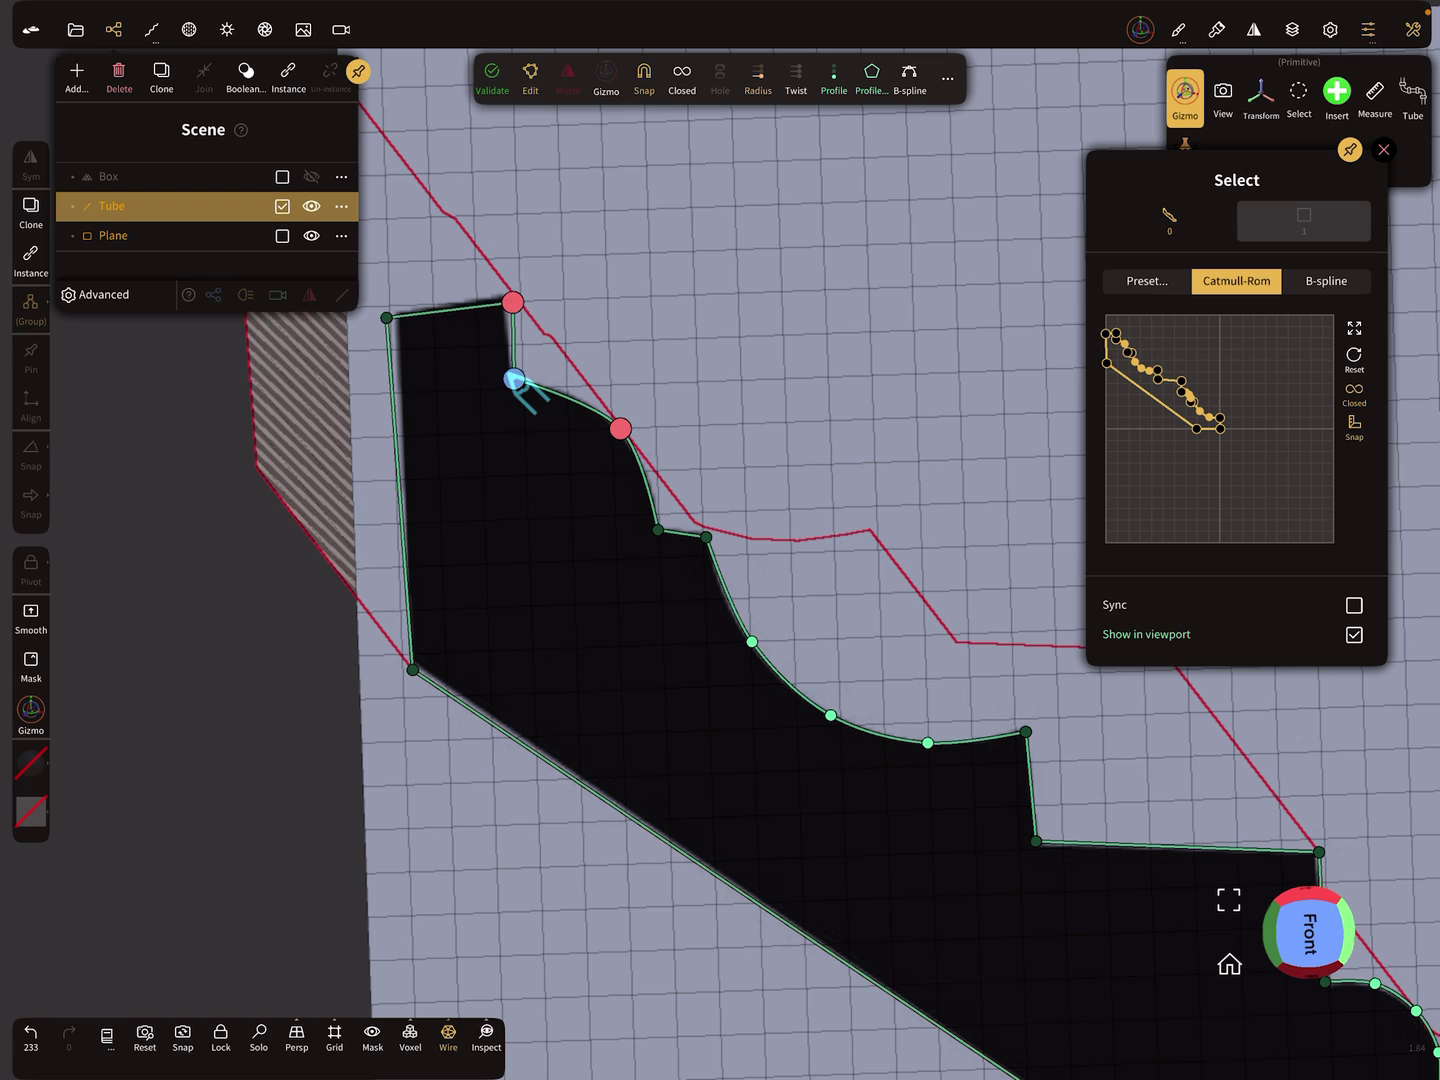
left_click_drag(513, 301, 508, 294)
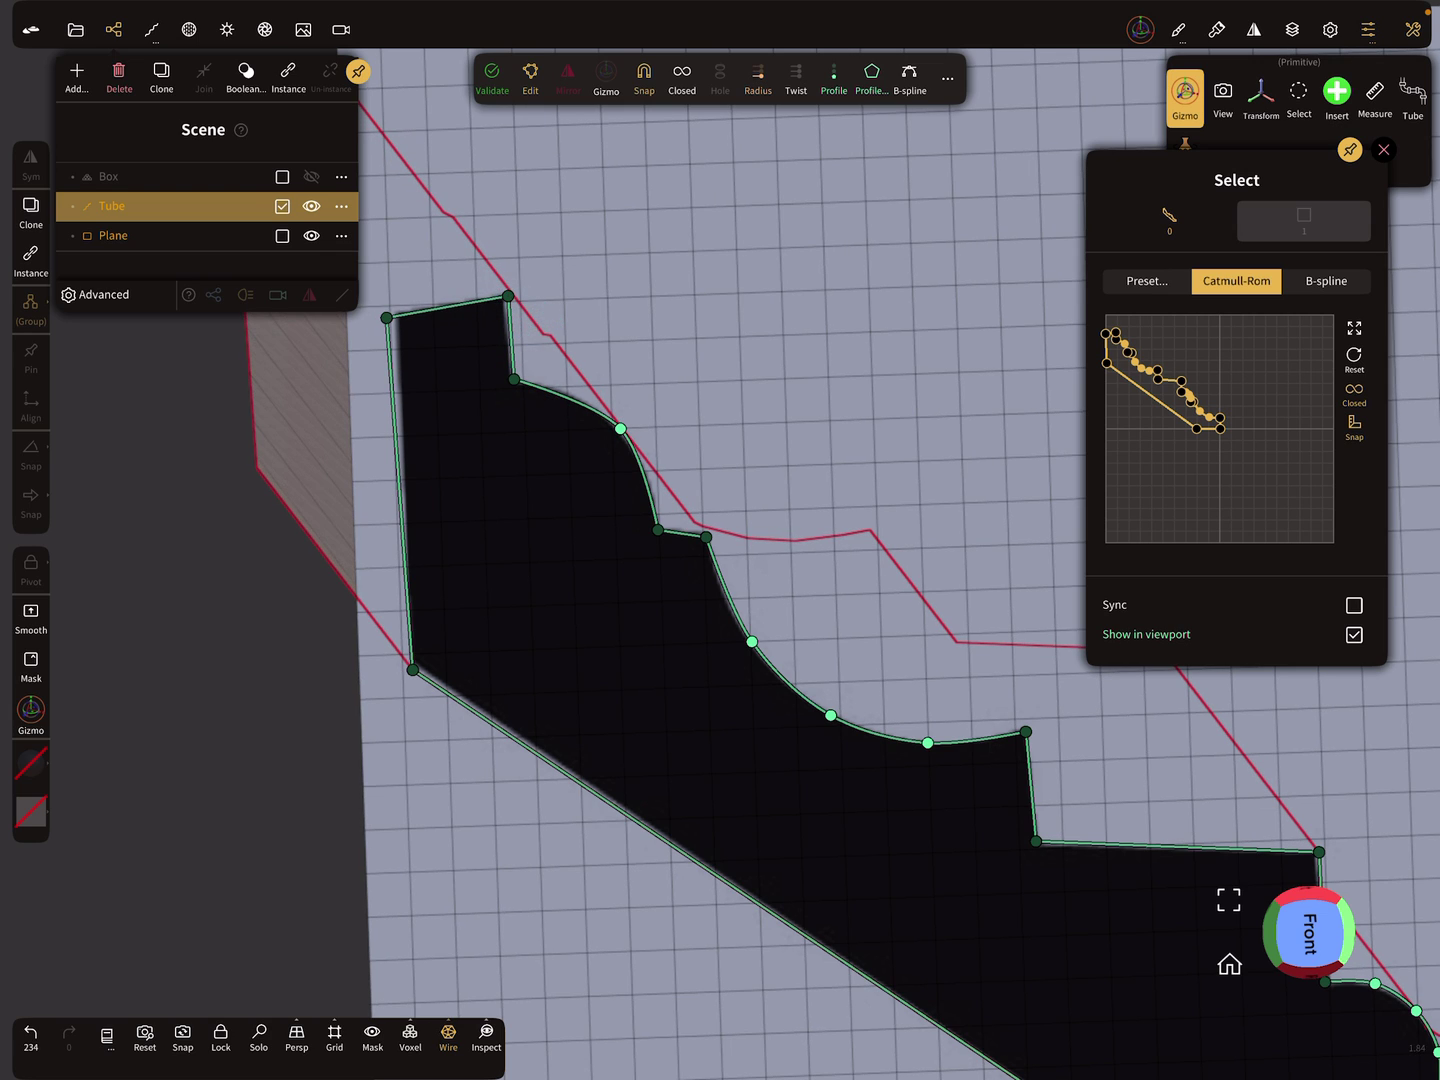
left_click_drag(386, 318, 399, 307)
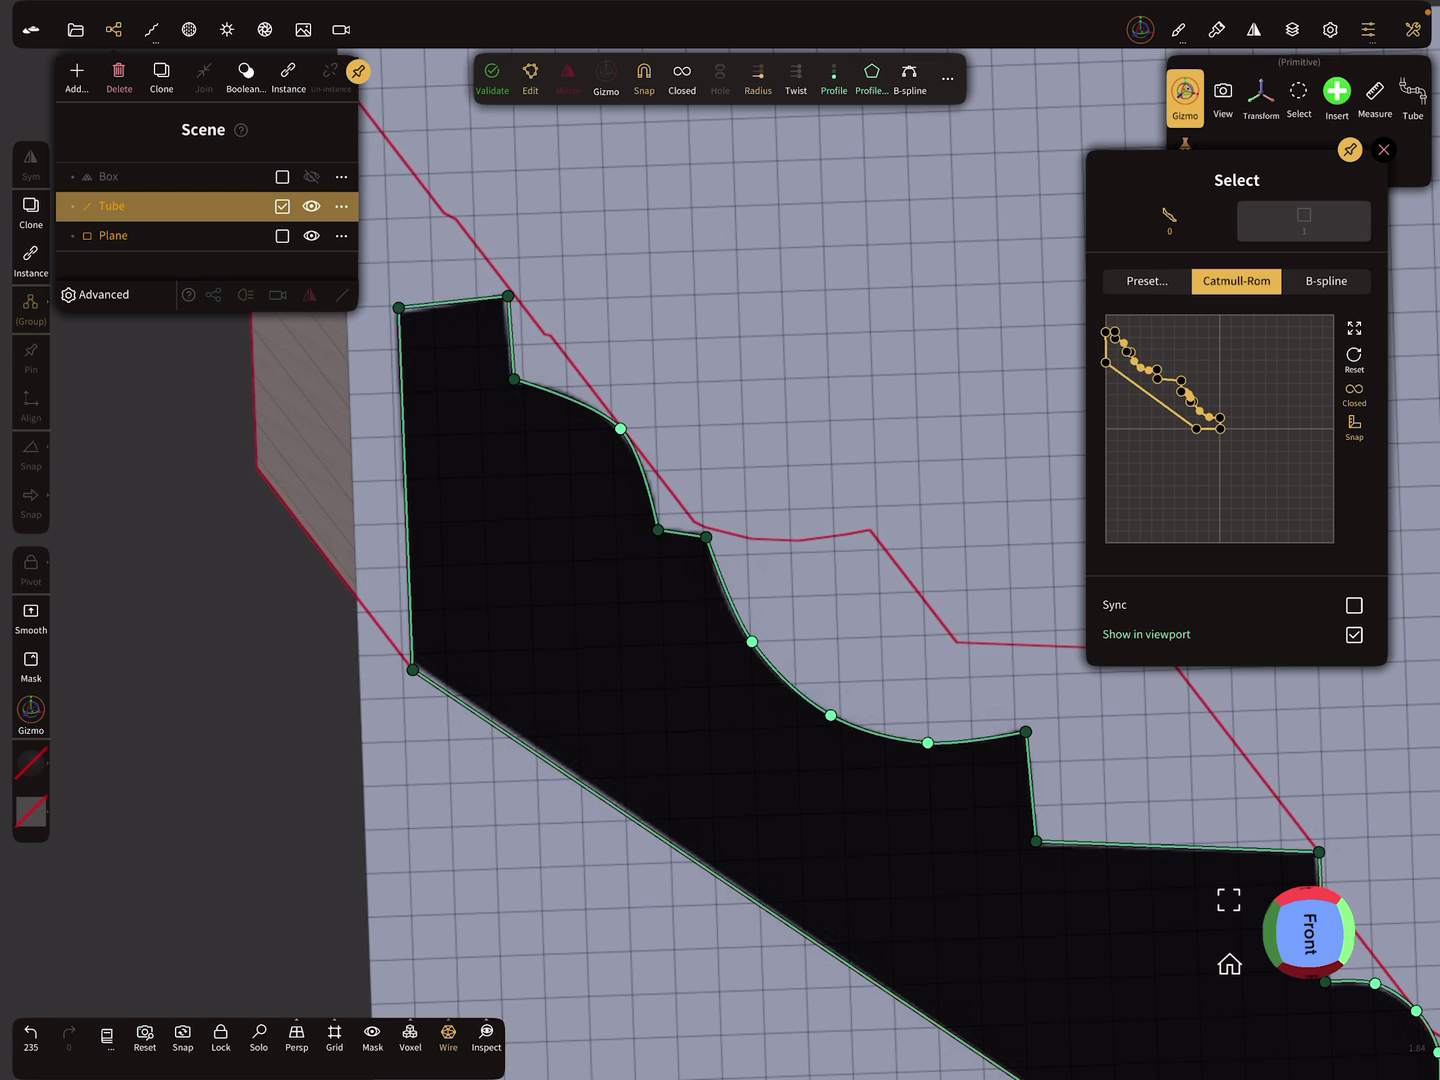
left_click_drag(413, 669, 409, 667)
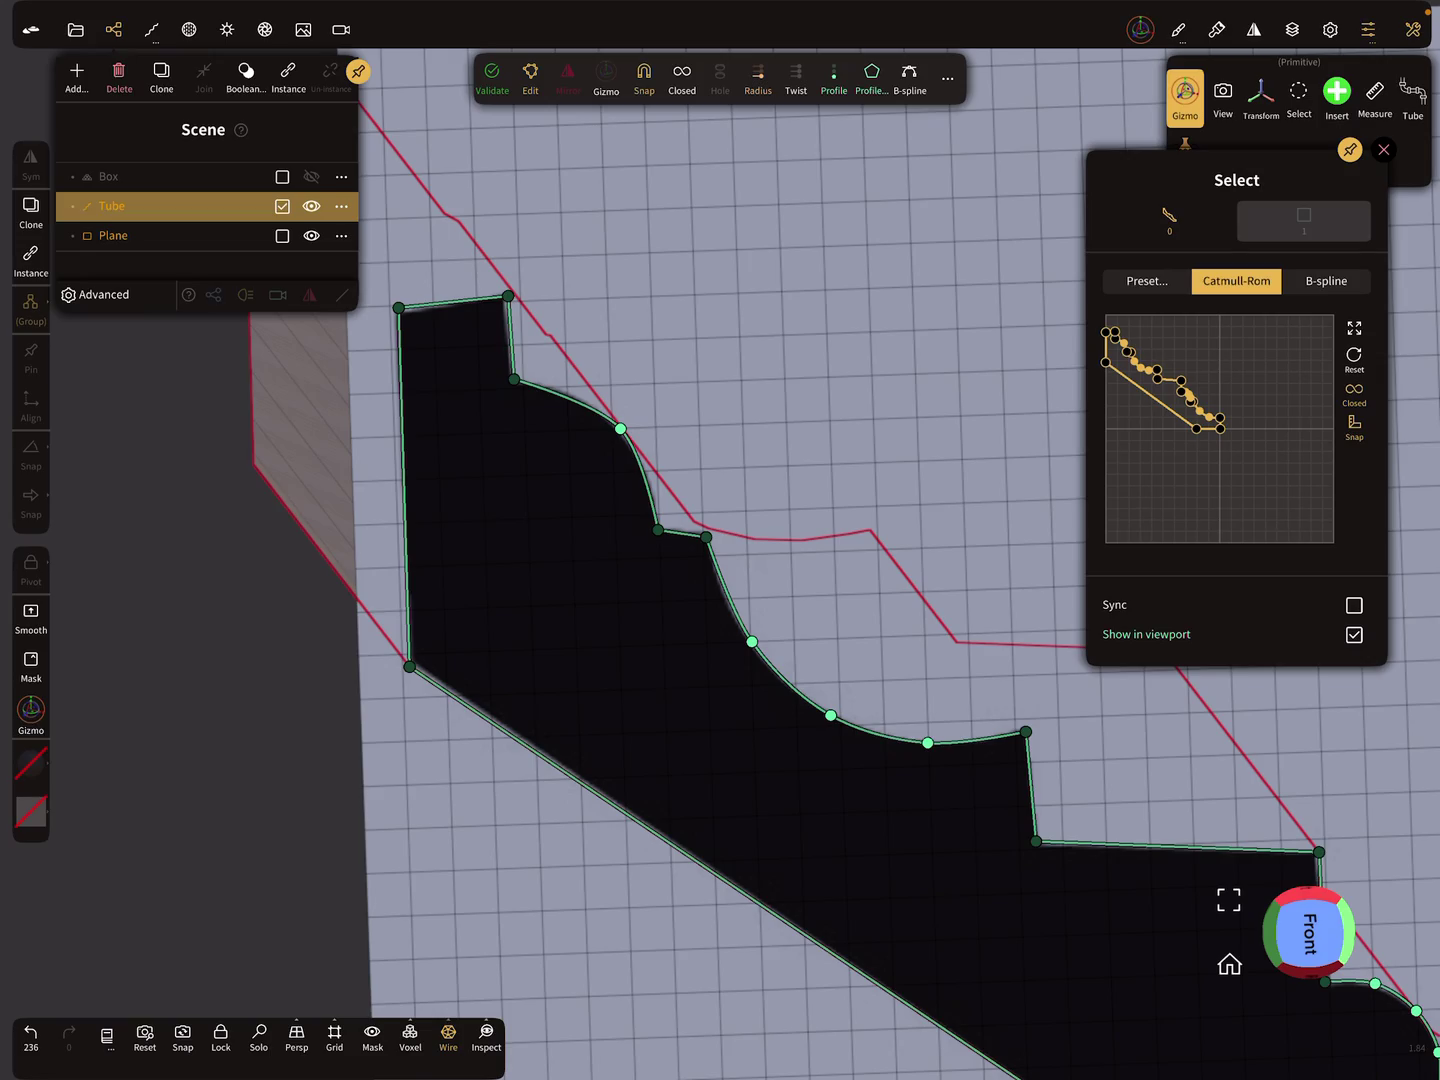
mouse_move(878, 434)
middle_mouse_down()
mouse_move(707, 219)
mouse_move(884, 398)
mouse_move(740, 266)
mouse_move(874, 360)
mouse_move(755, 296)
mouse_move(814, 272)
mouse_move(810, 251)
mouse_move(800, 270)
middle_mouse_up()
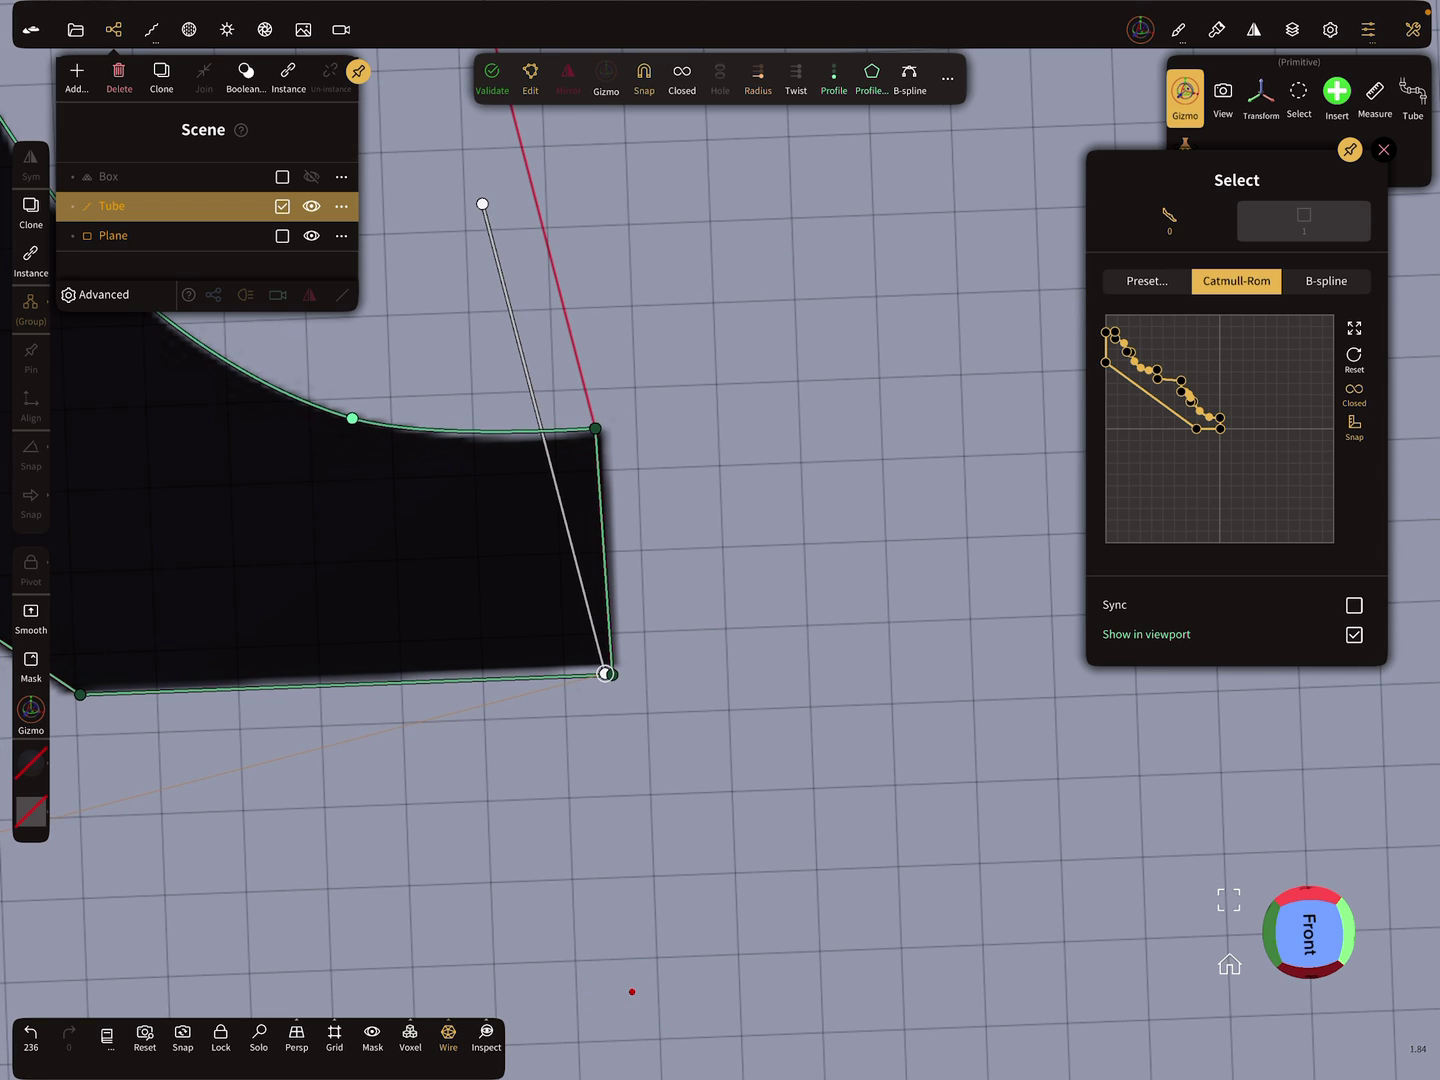
left_click(1353, 327)
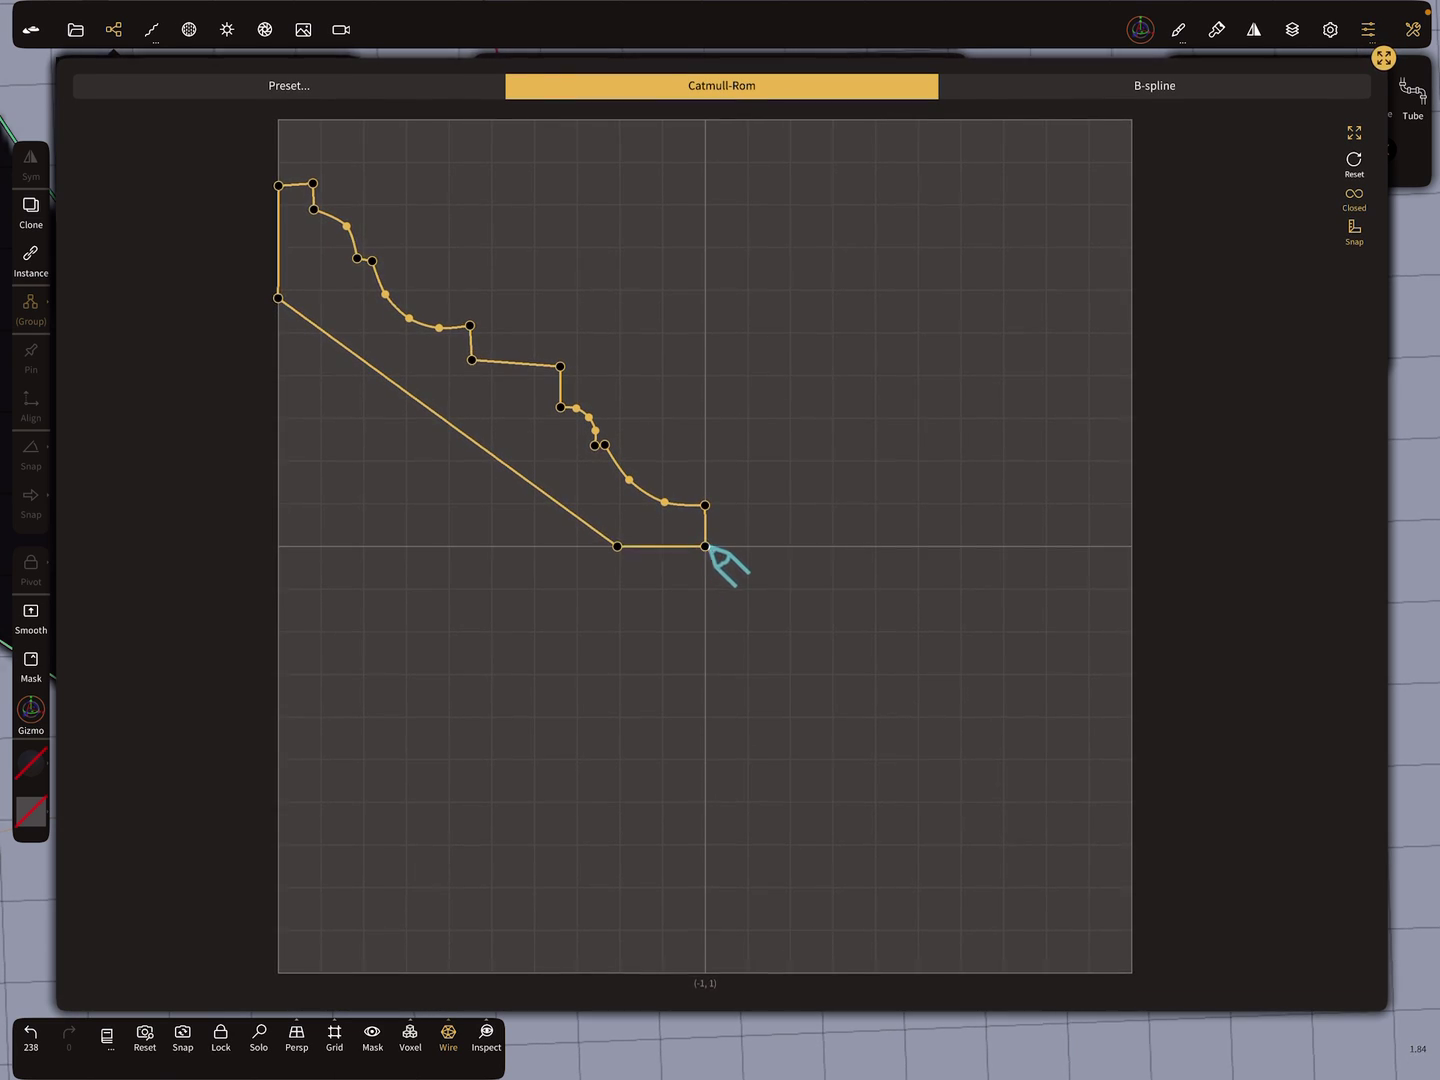
left_click(1382, 55)
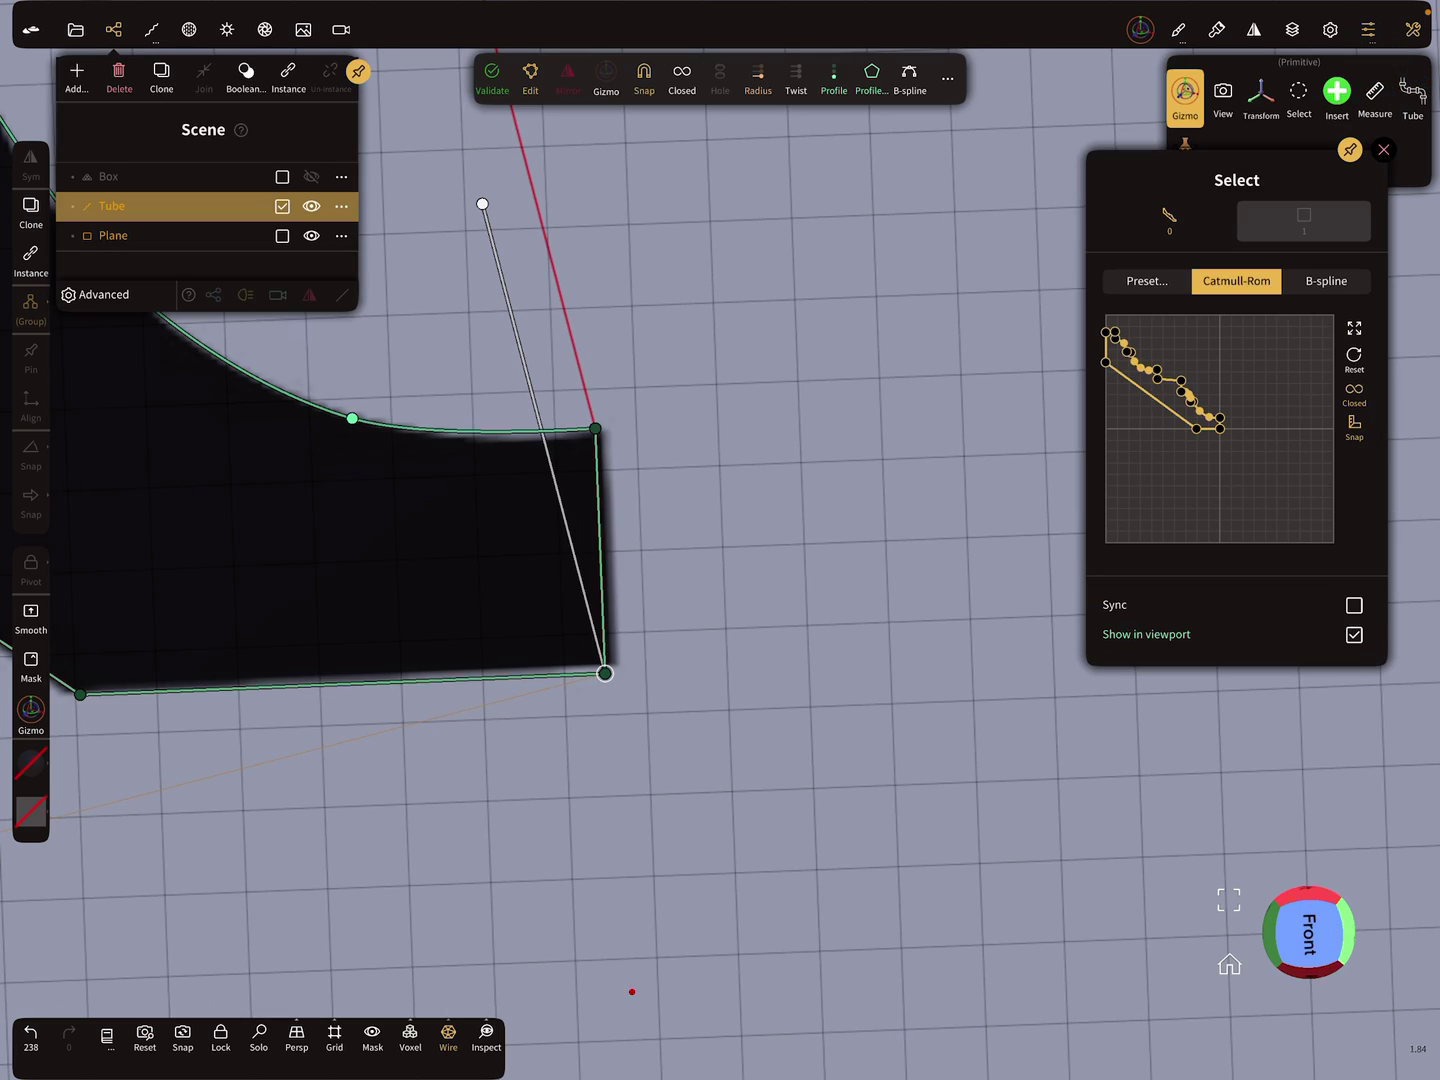
scroll(860, 630, "down", 3)
scroll(860, 636, "down", 3)
scroll(855, 638, "down", 3)
scroll(838, 647, "down", 2)
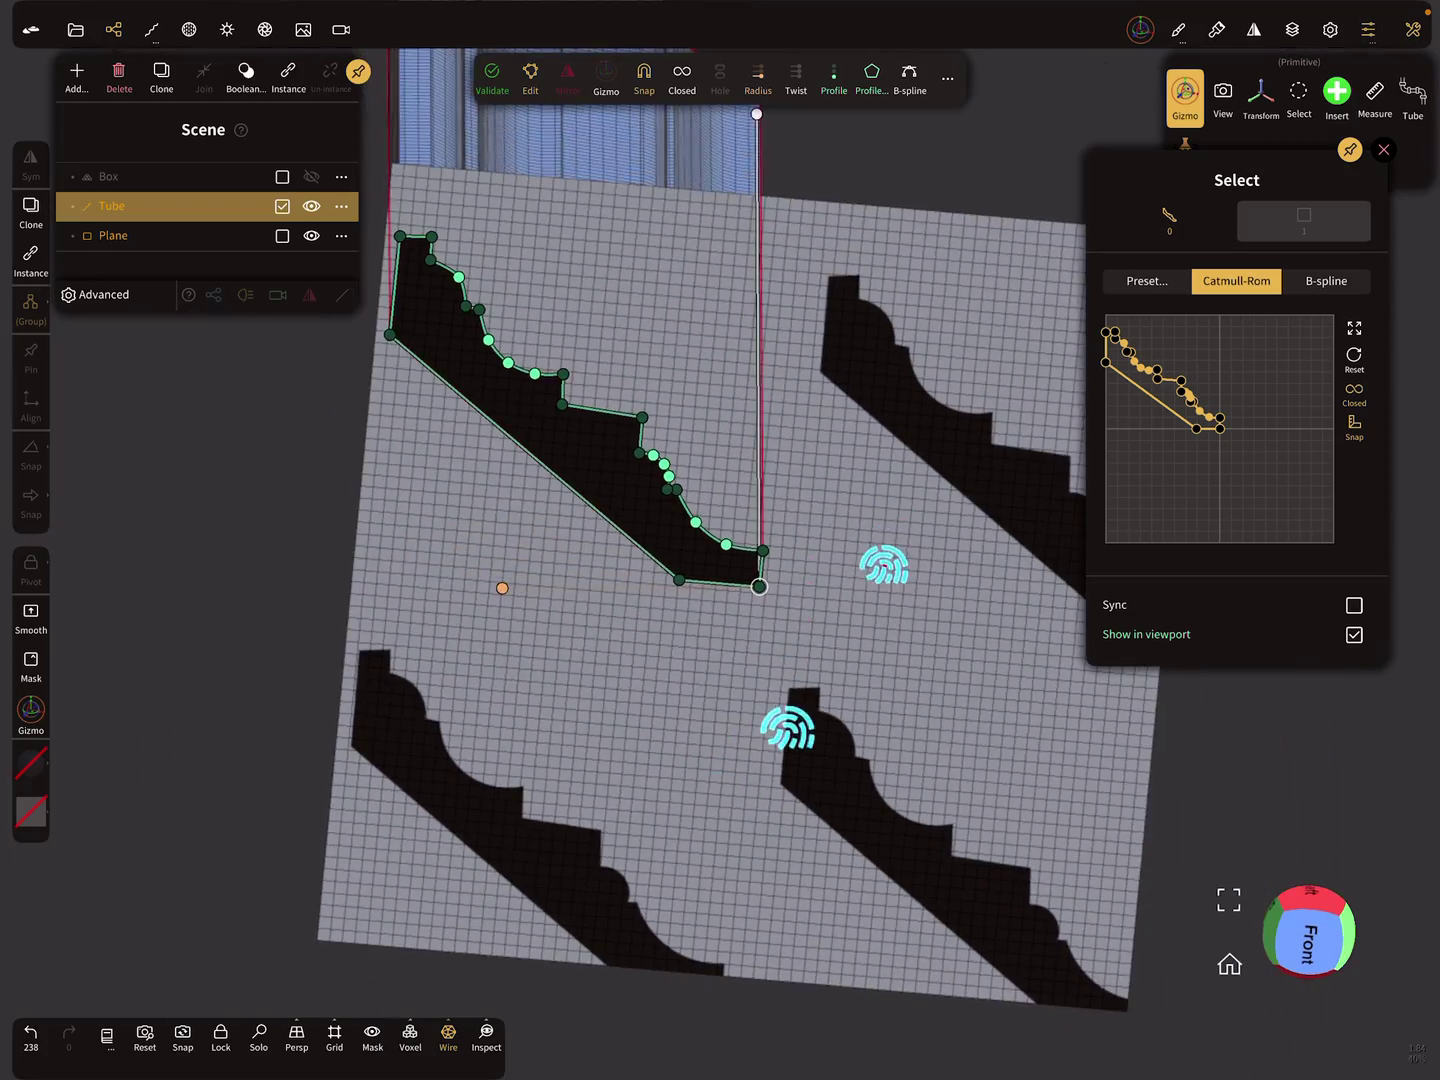
Show the Box, hide the reference Plane and look down at the molding on the box top.
mouse_move(885, 565)
middle_mouse_down()
mouse_move(862, 569)
mouse_move(803, 643)
mouse_move(894, 553)
mouse_move(812, 534)
mouse_move(830, 594)
mouse_move(890, 540)
mouse_move(829, 554)
middle_mouse_up()
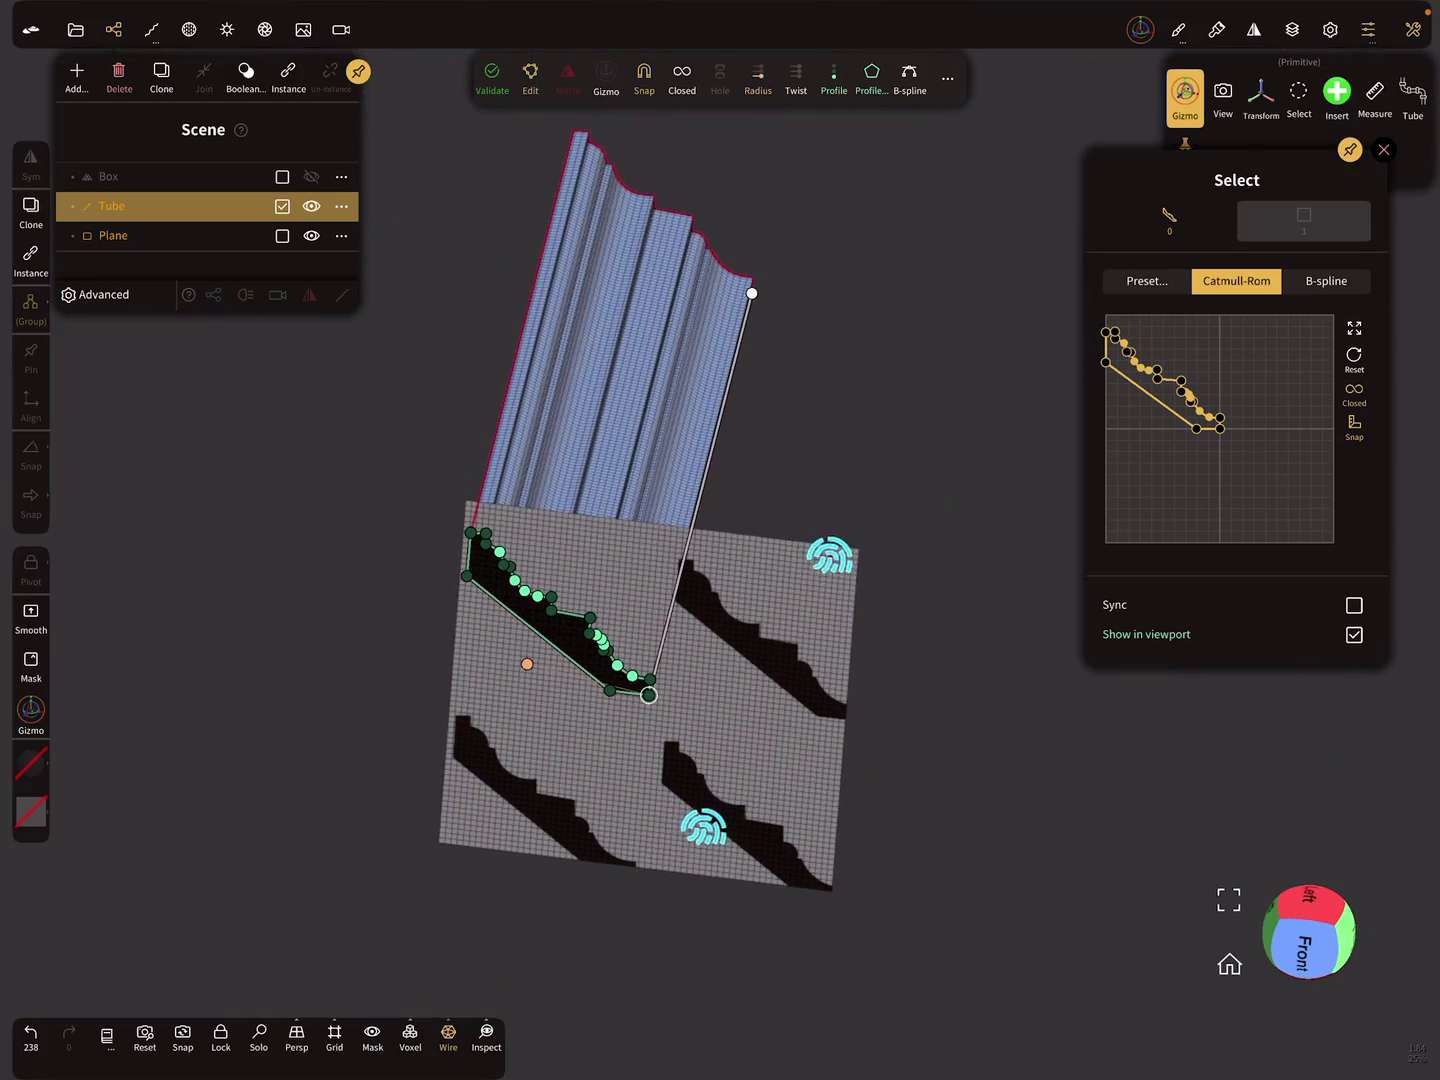
left_click(310, 177)
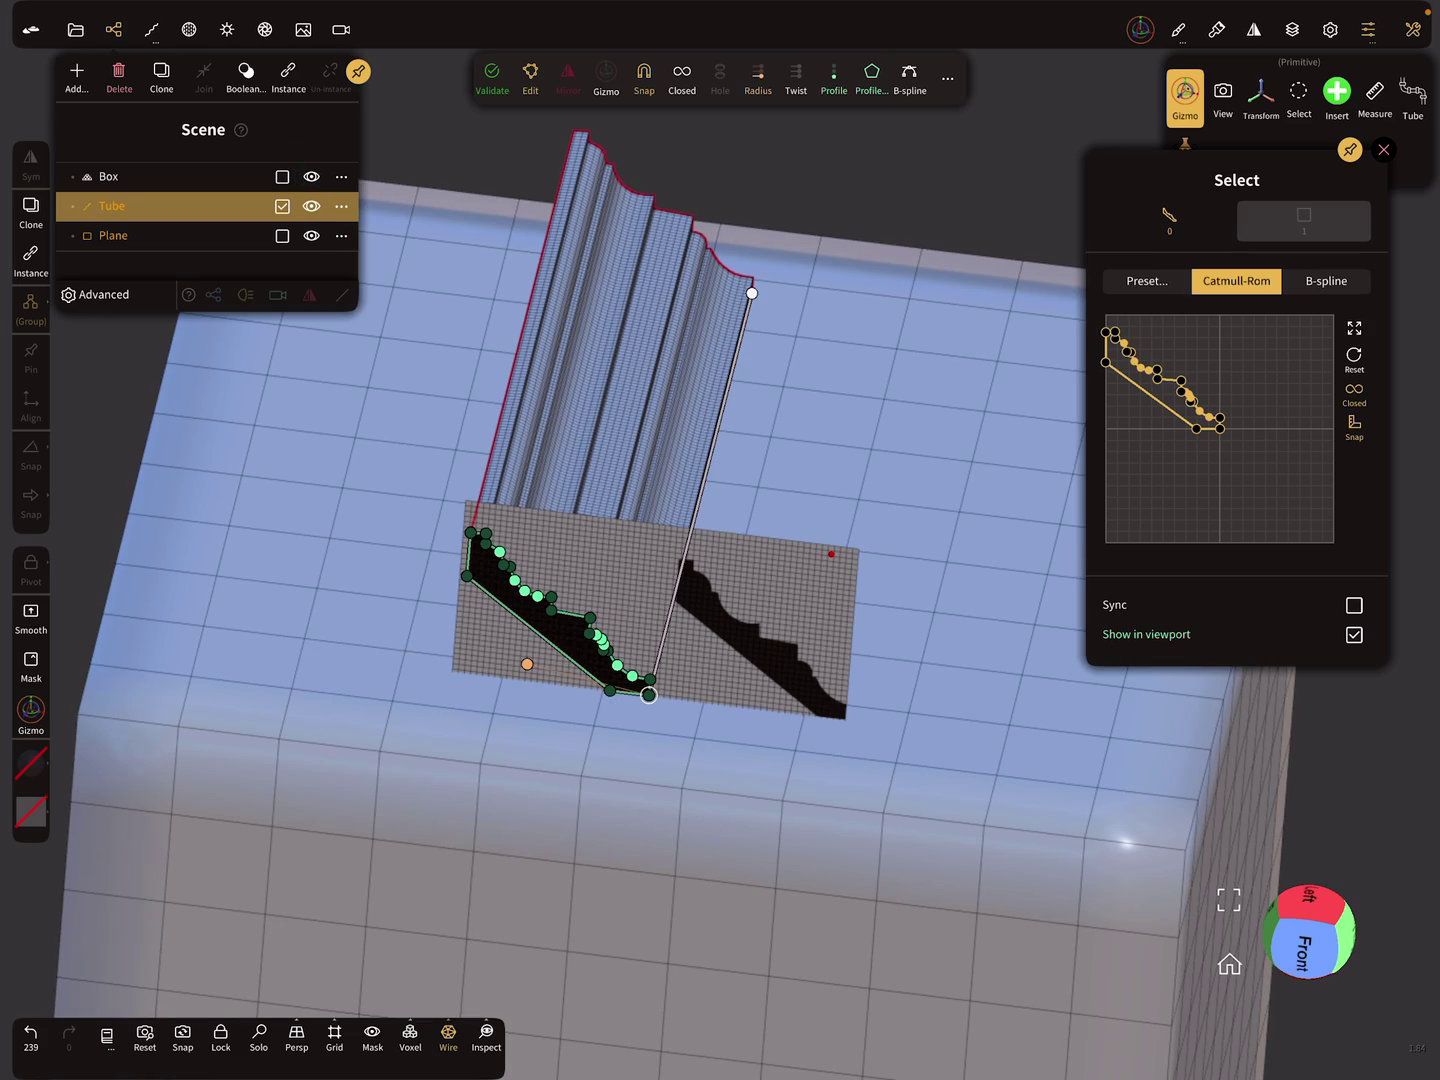
left_click(310, 235)
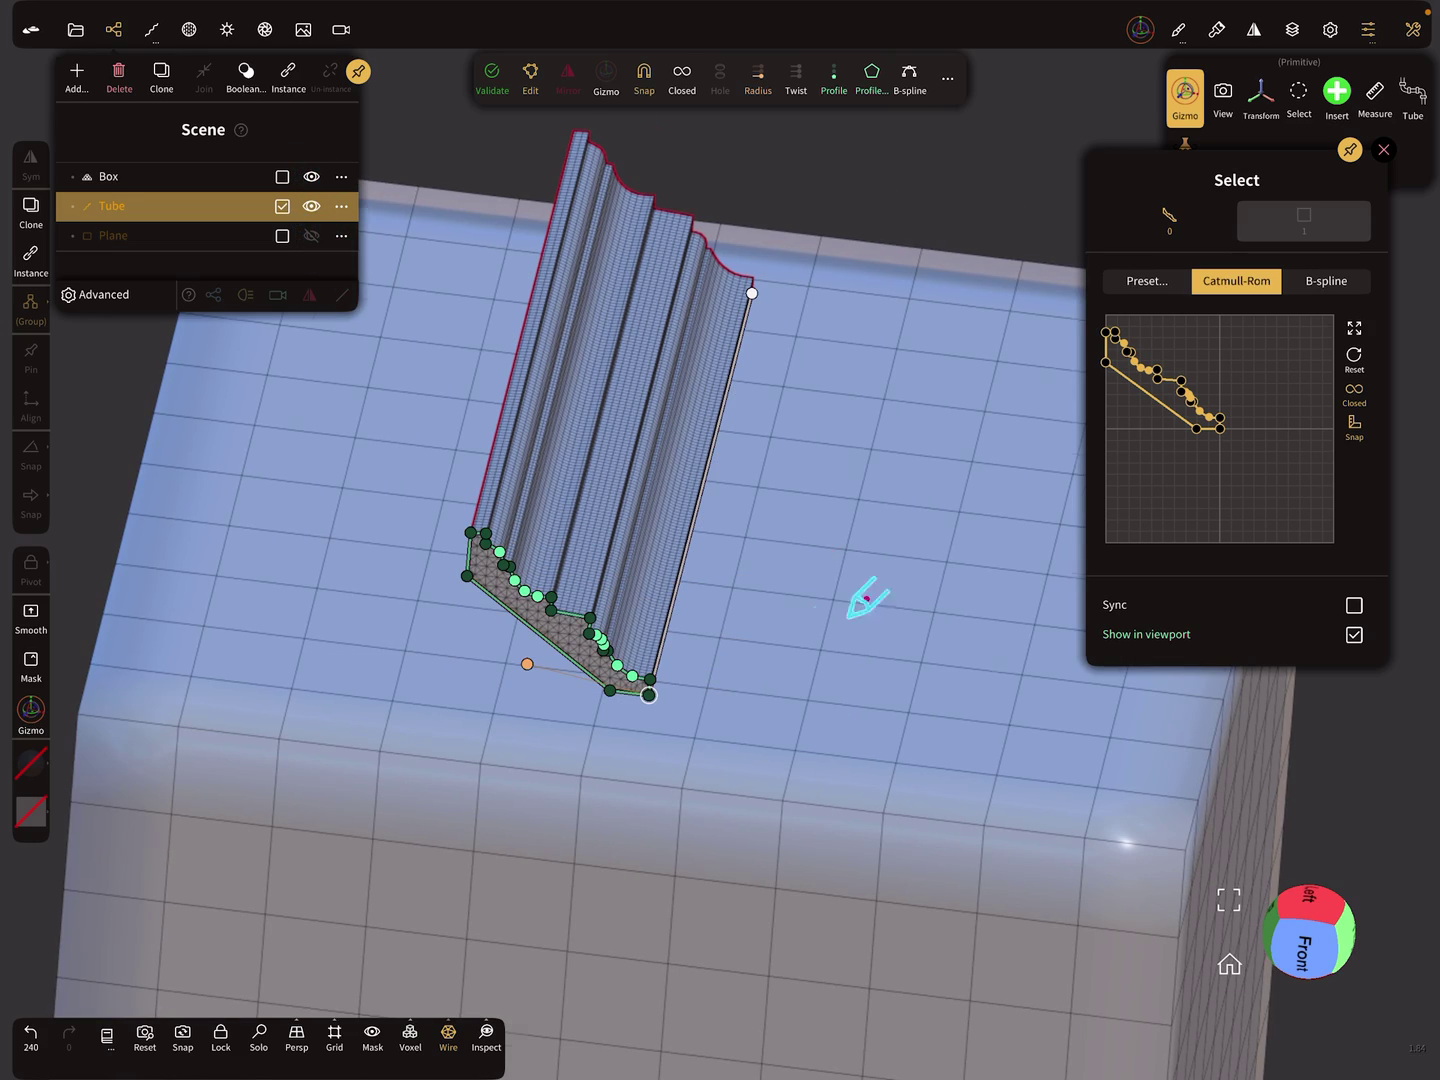
mouse_move(866, 599)
middle_mouse_down()
mouse_move(803, 653)
mouse_move(817, 595)
mouse_move(803, 691)
mouse_move(790, 588)
middle_mouse_up()
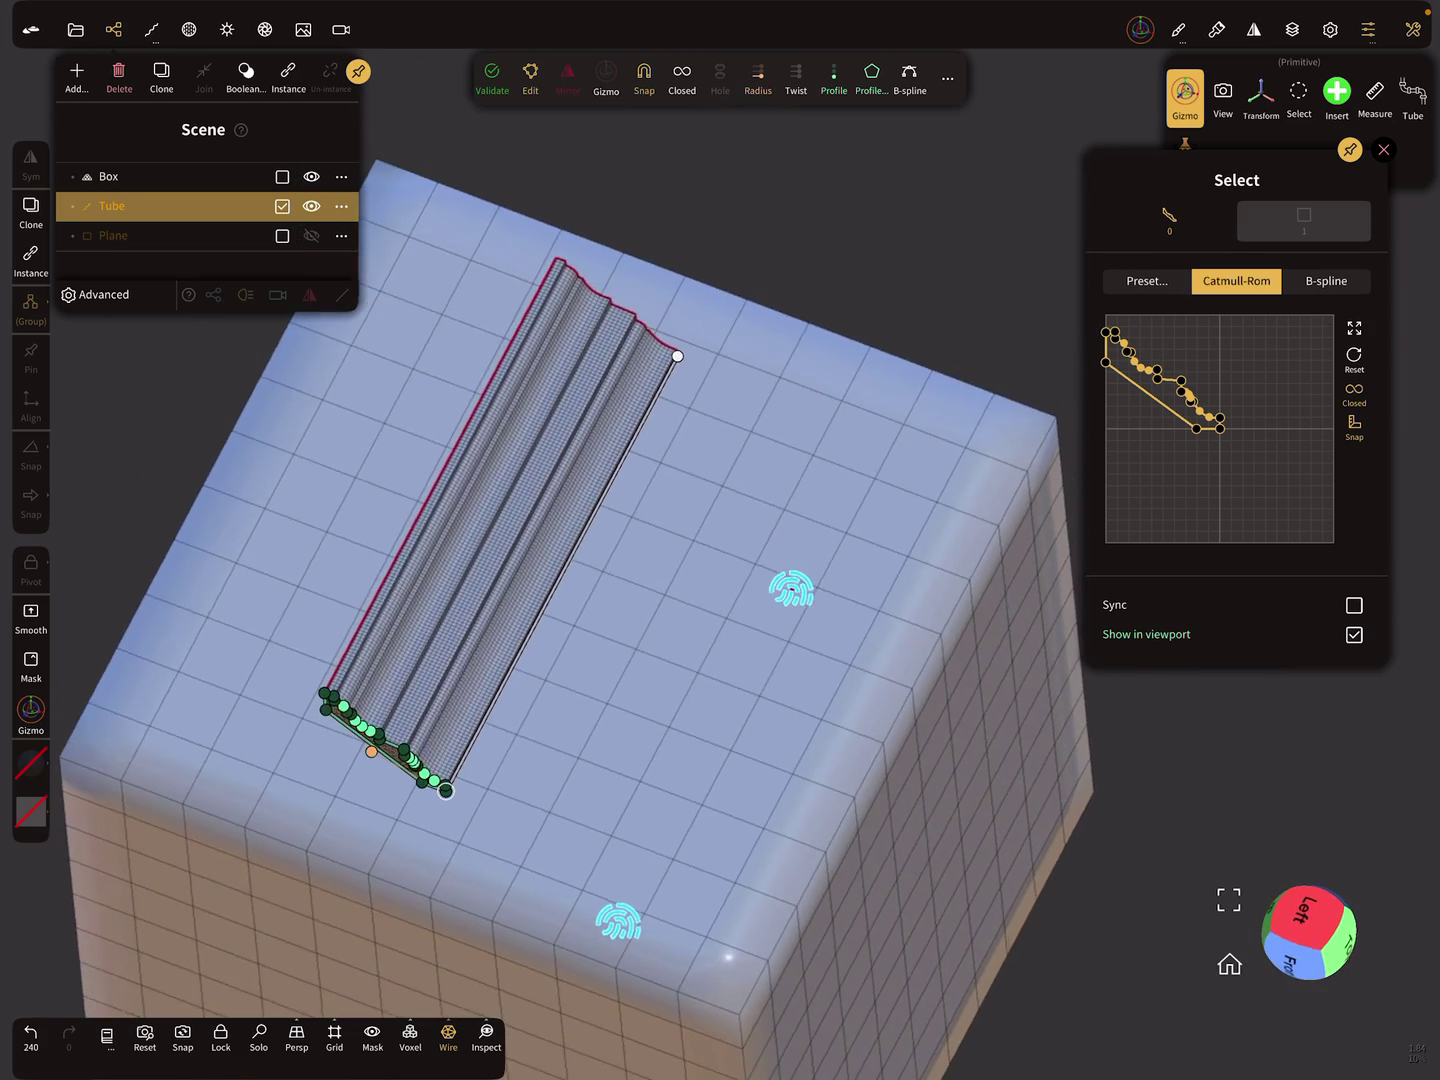
scroll(705, 754, "up", 3)
In Tube Topology, unlink Division Y from X and reduce it to 1.
left_click(948, 78)
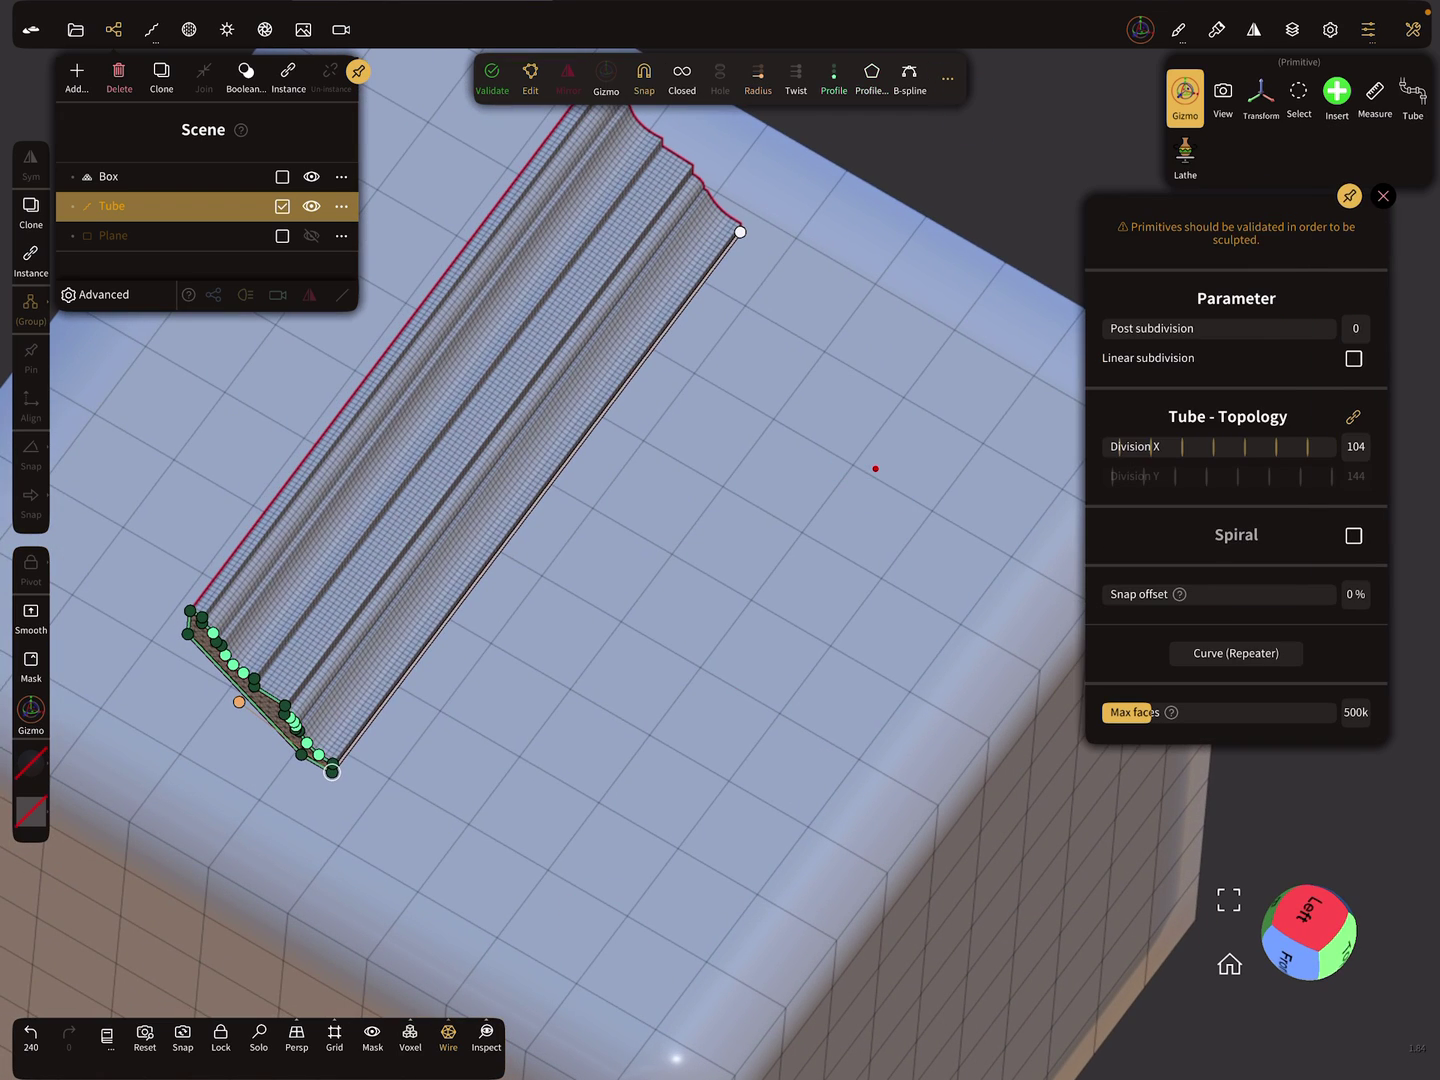
left_click(1354, 416)
left_click(1204, 476)
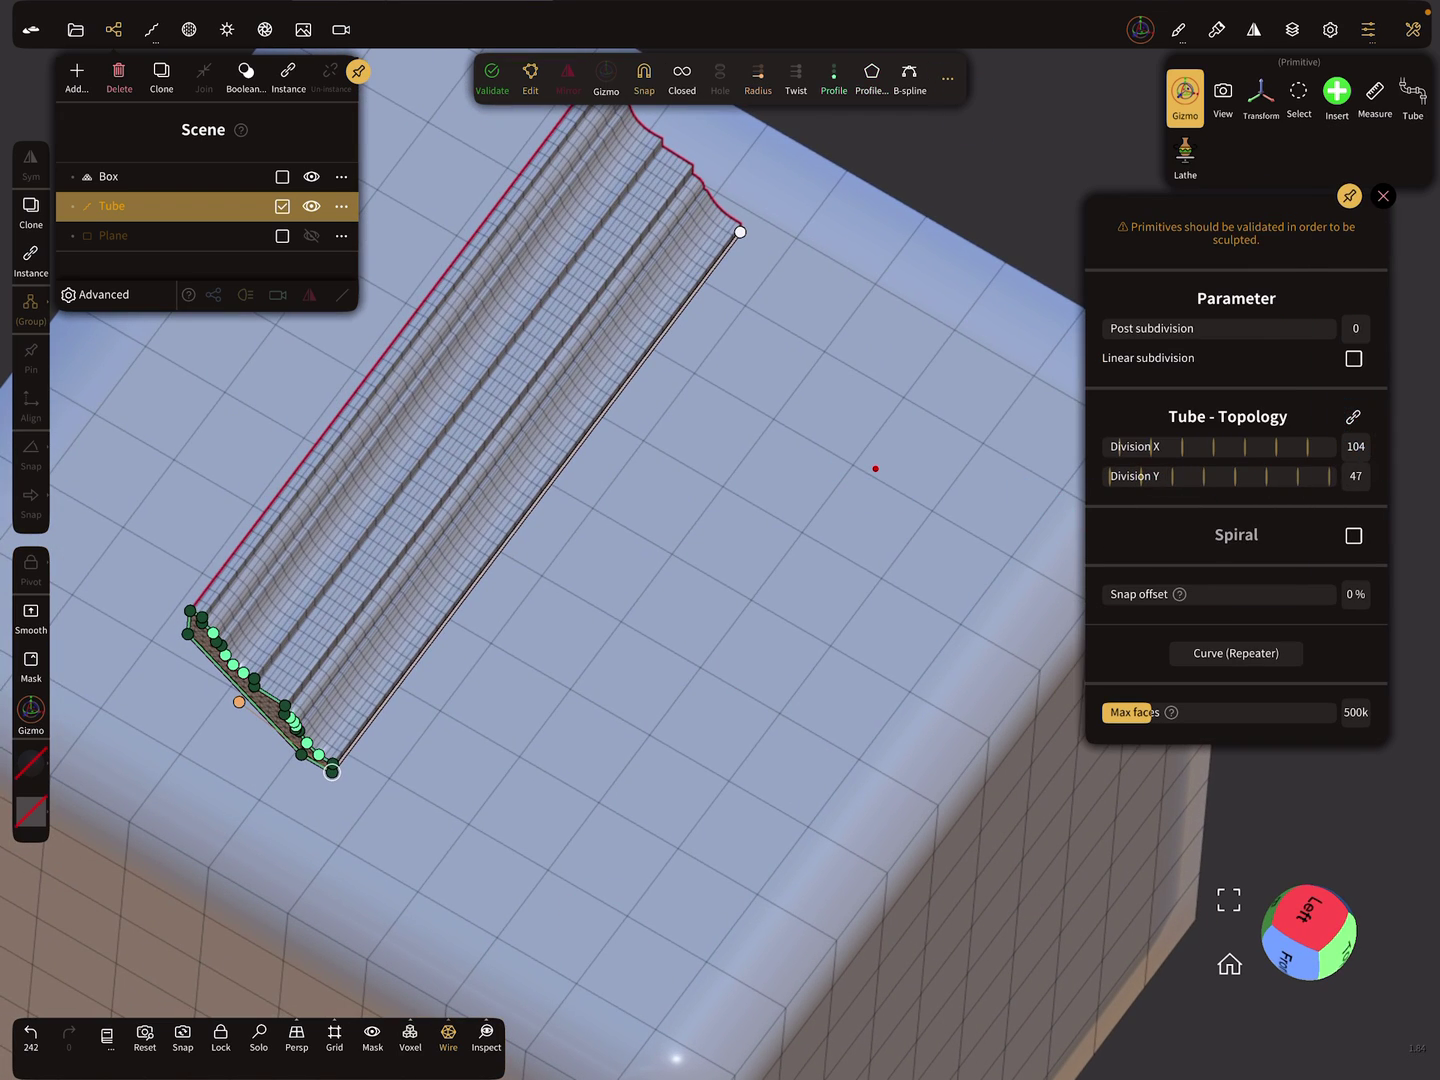
left_click_drag(1125, 476, 1112, 497)
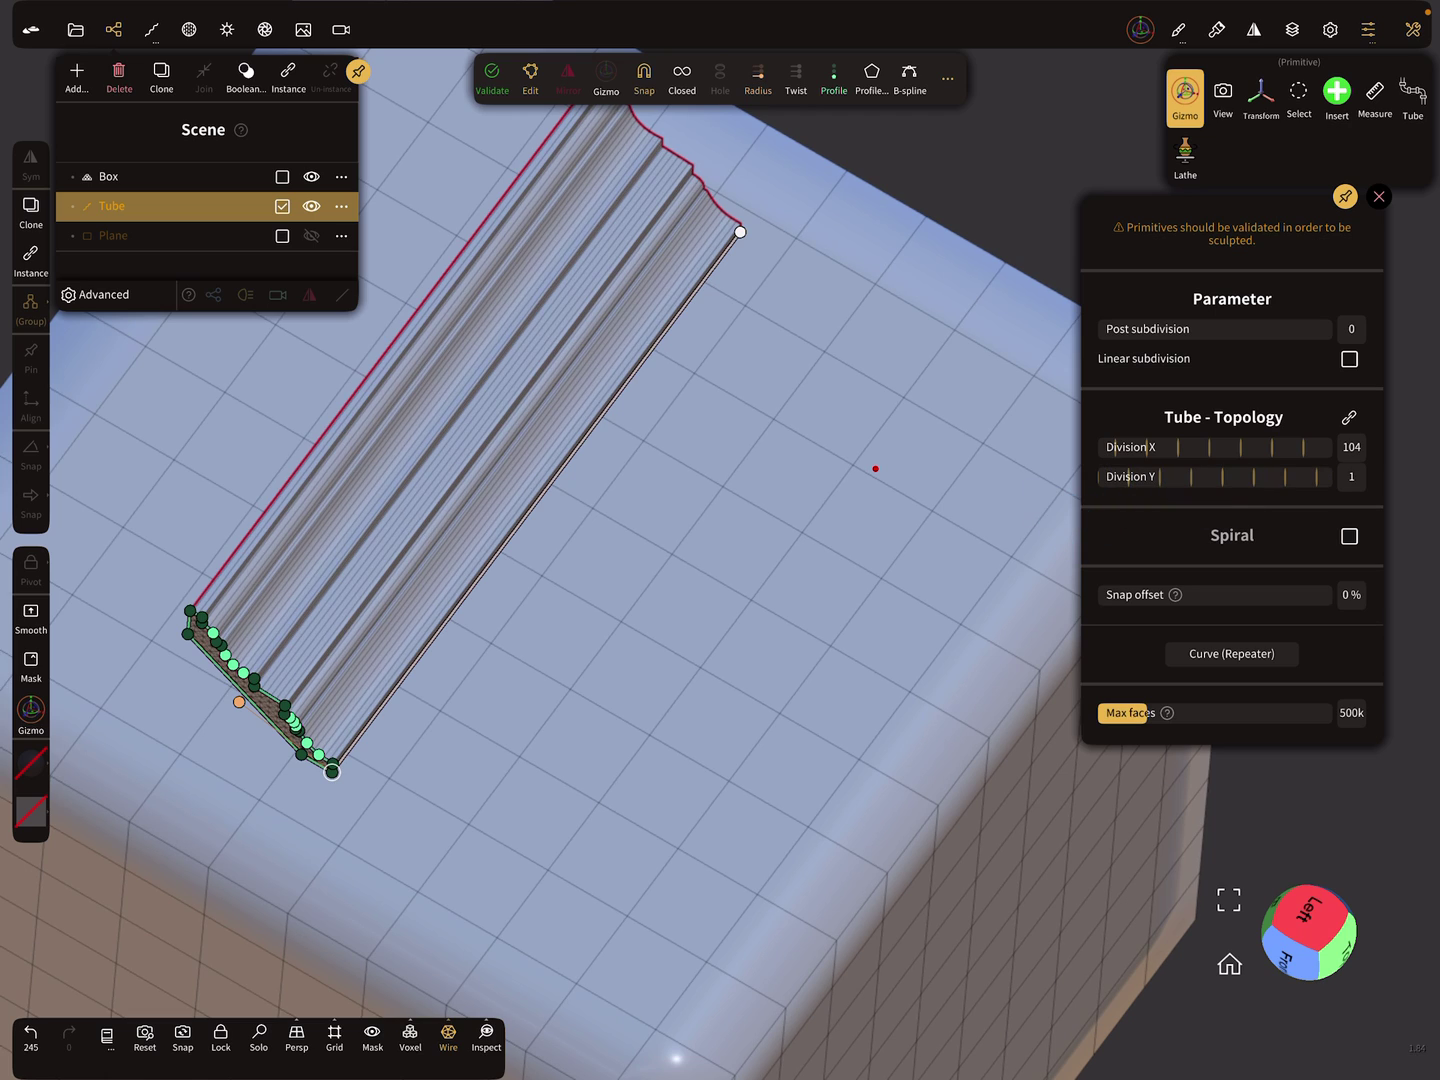
left_click(875, 468)
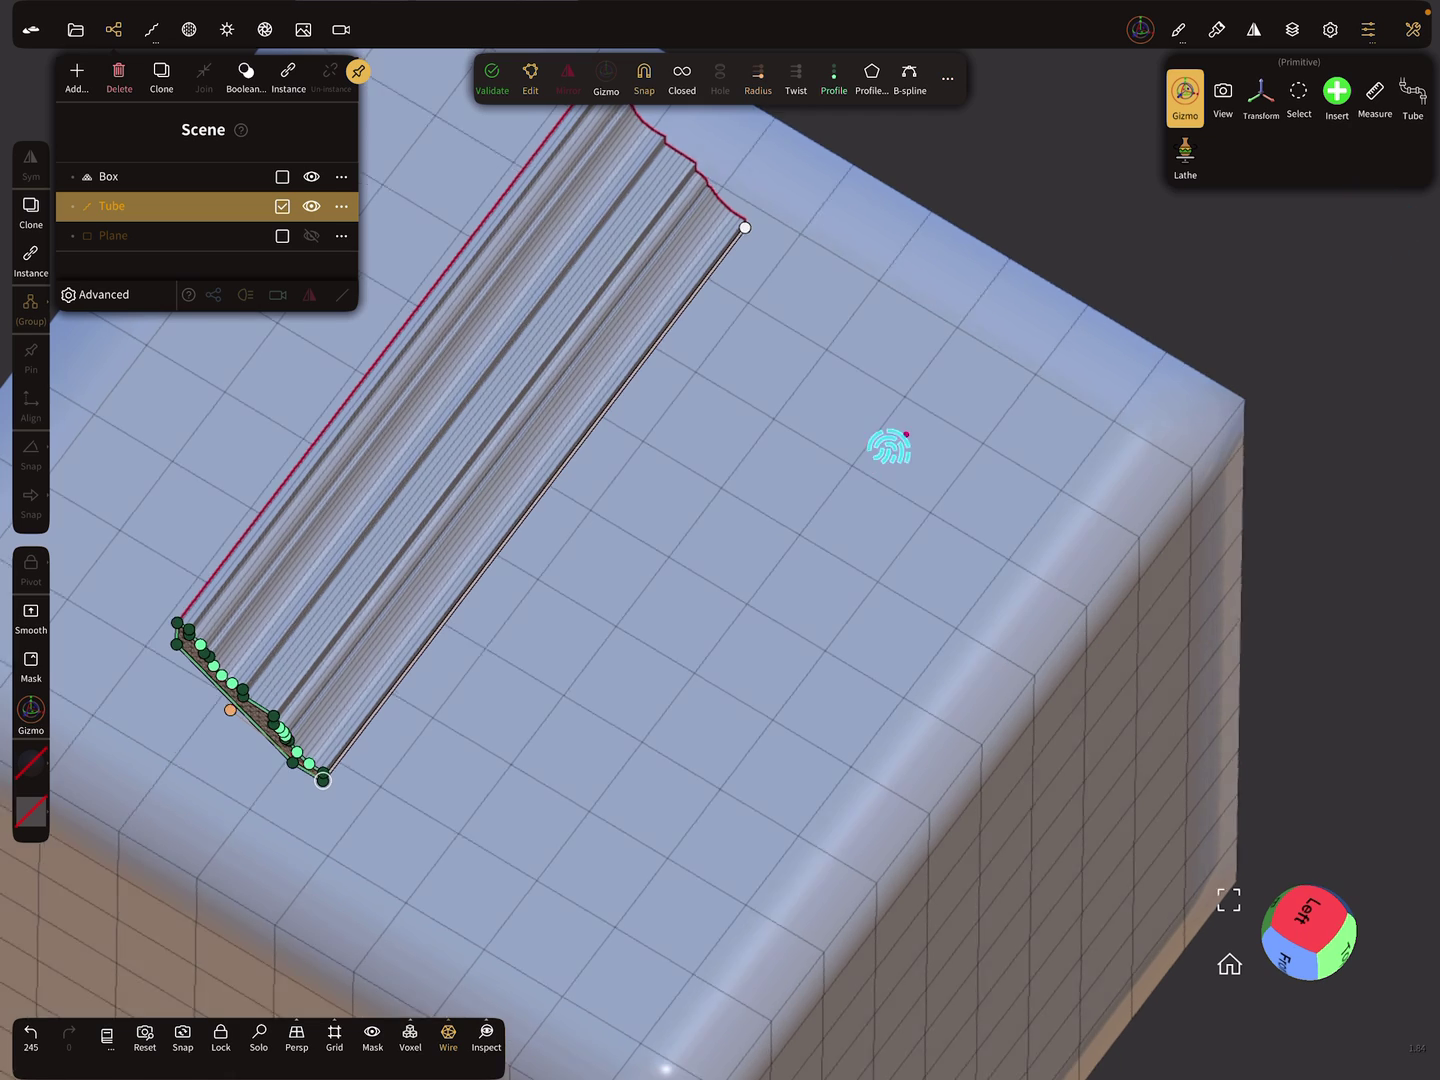
mouse_move(889, 443)
left_mouse_down()
mouse_move(770, 608)
mouse_move(844, 489)
left_mouse_up()
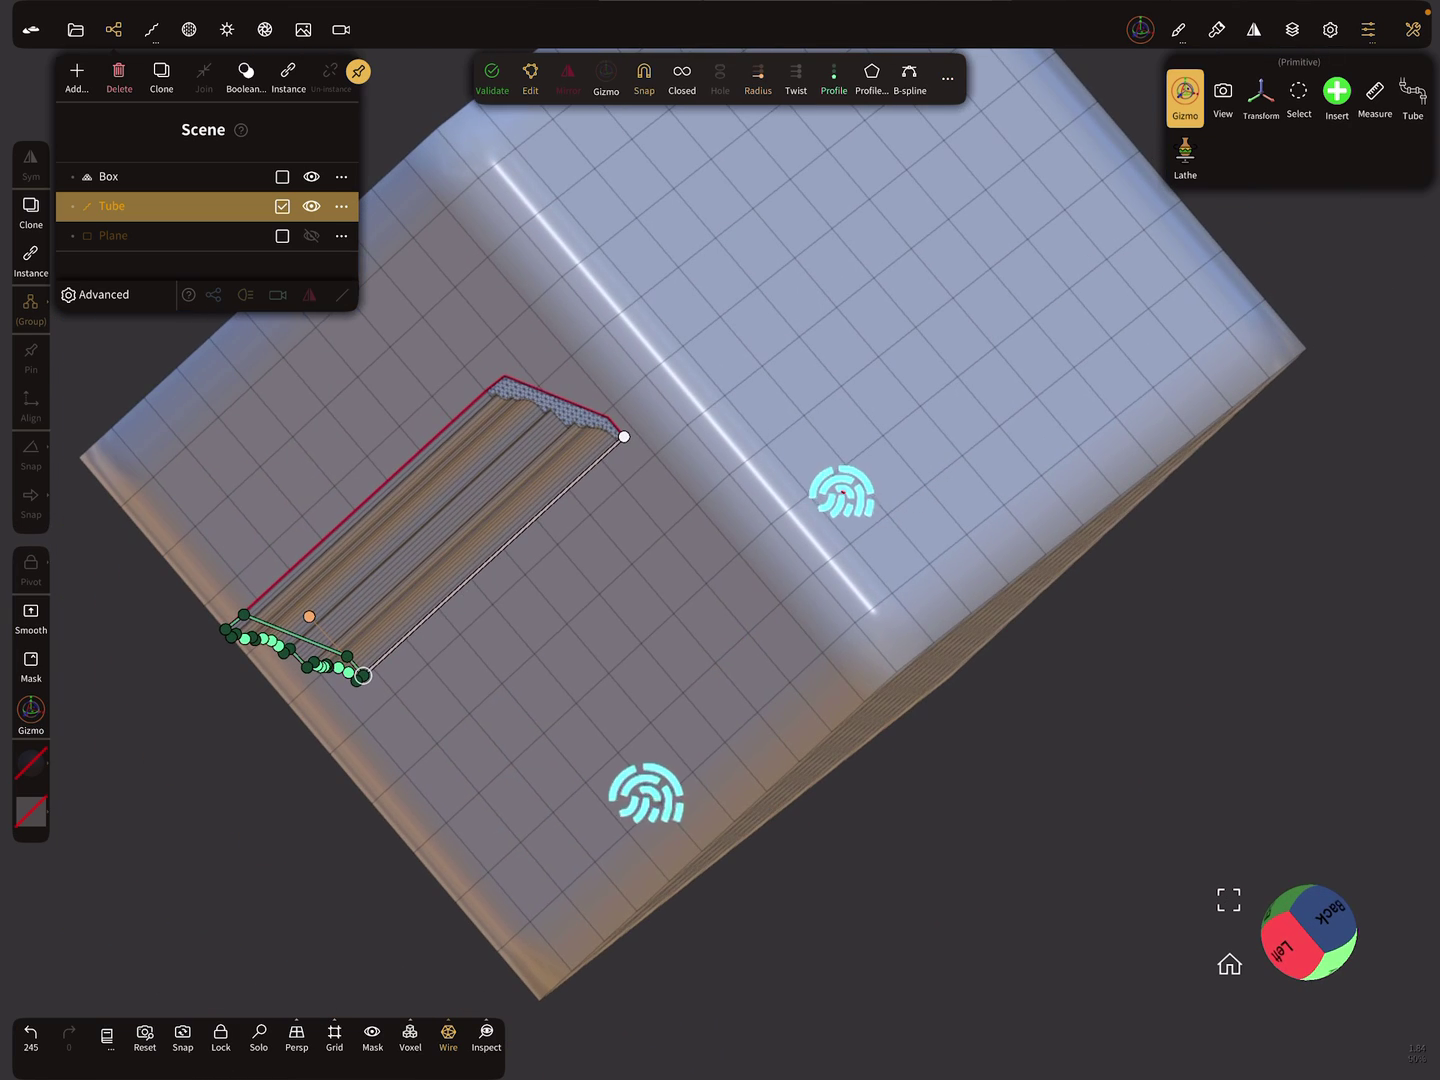
Turn off Show in viewport for the profile and stretch the tube's path further out.
left_click(872, 75)
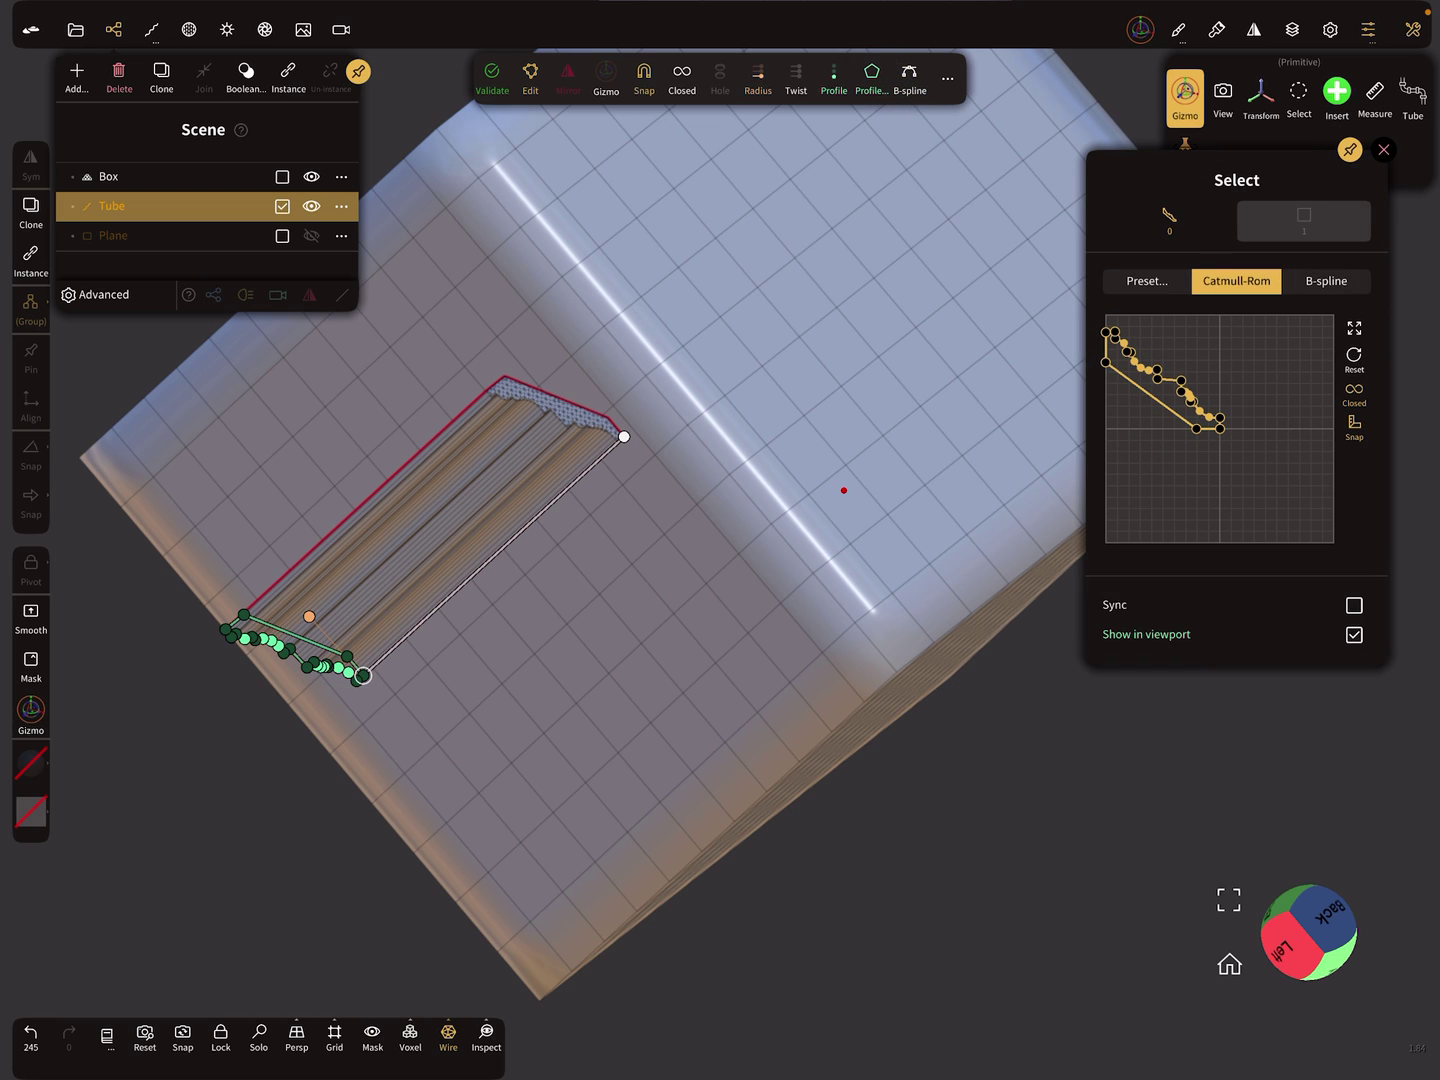
left_click(1353, 634)
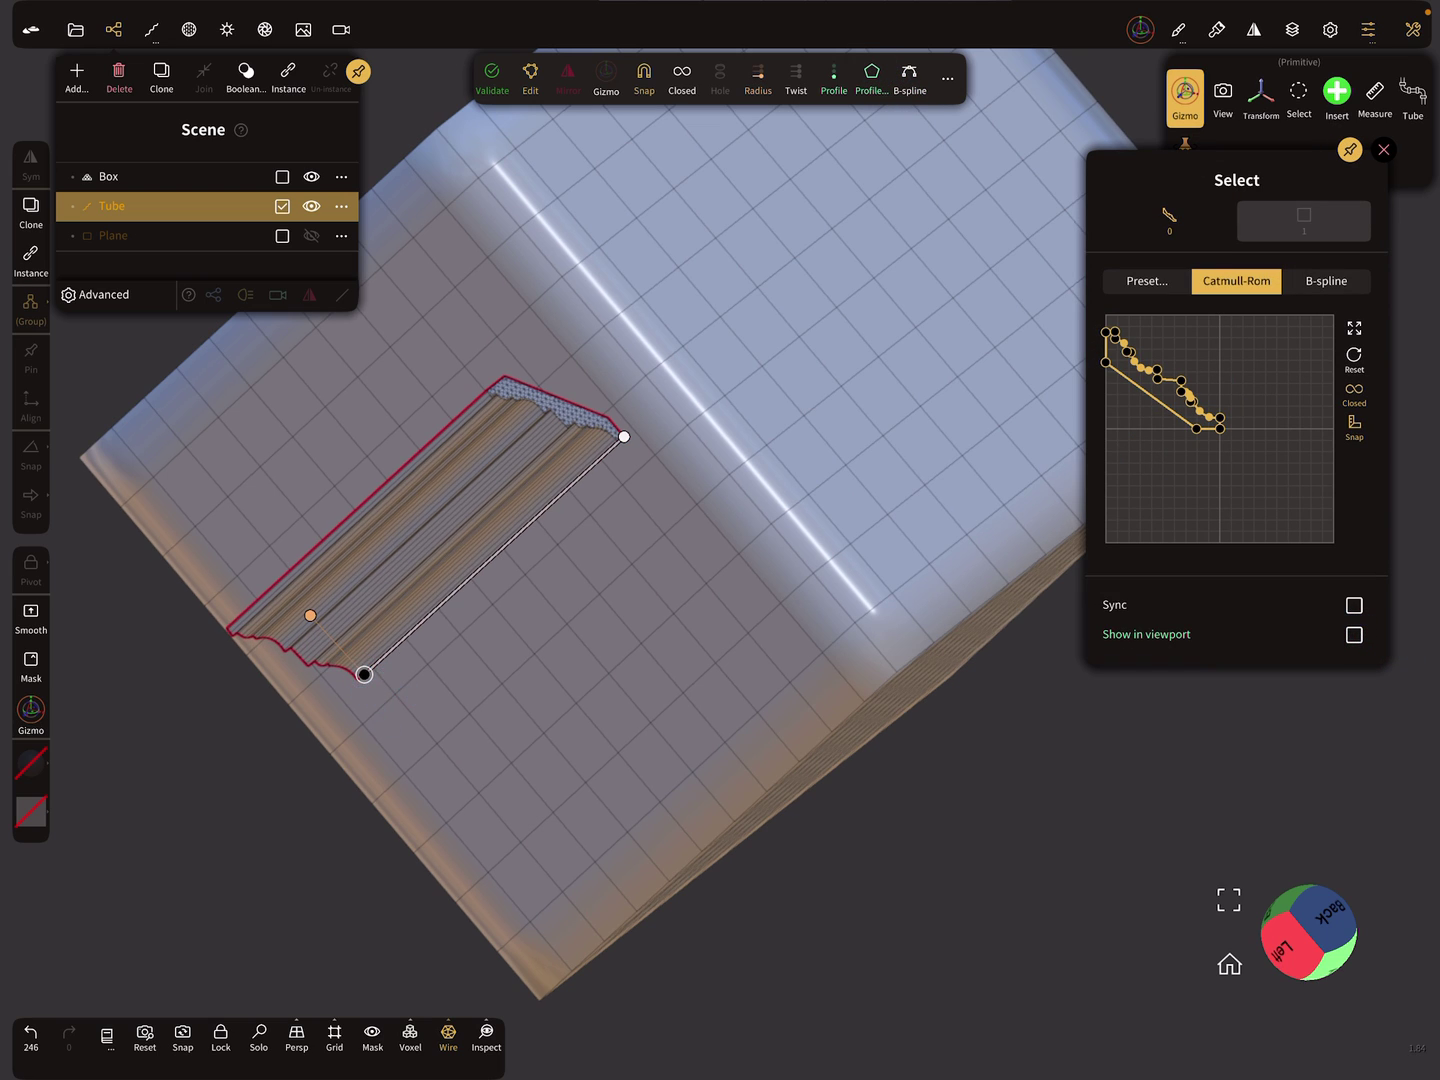
left_click_drag(627, 435, 838, 246)
Add a midpoint bending the tube path at the box corner onto the adjacent edge.
left_click(675, 378)
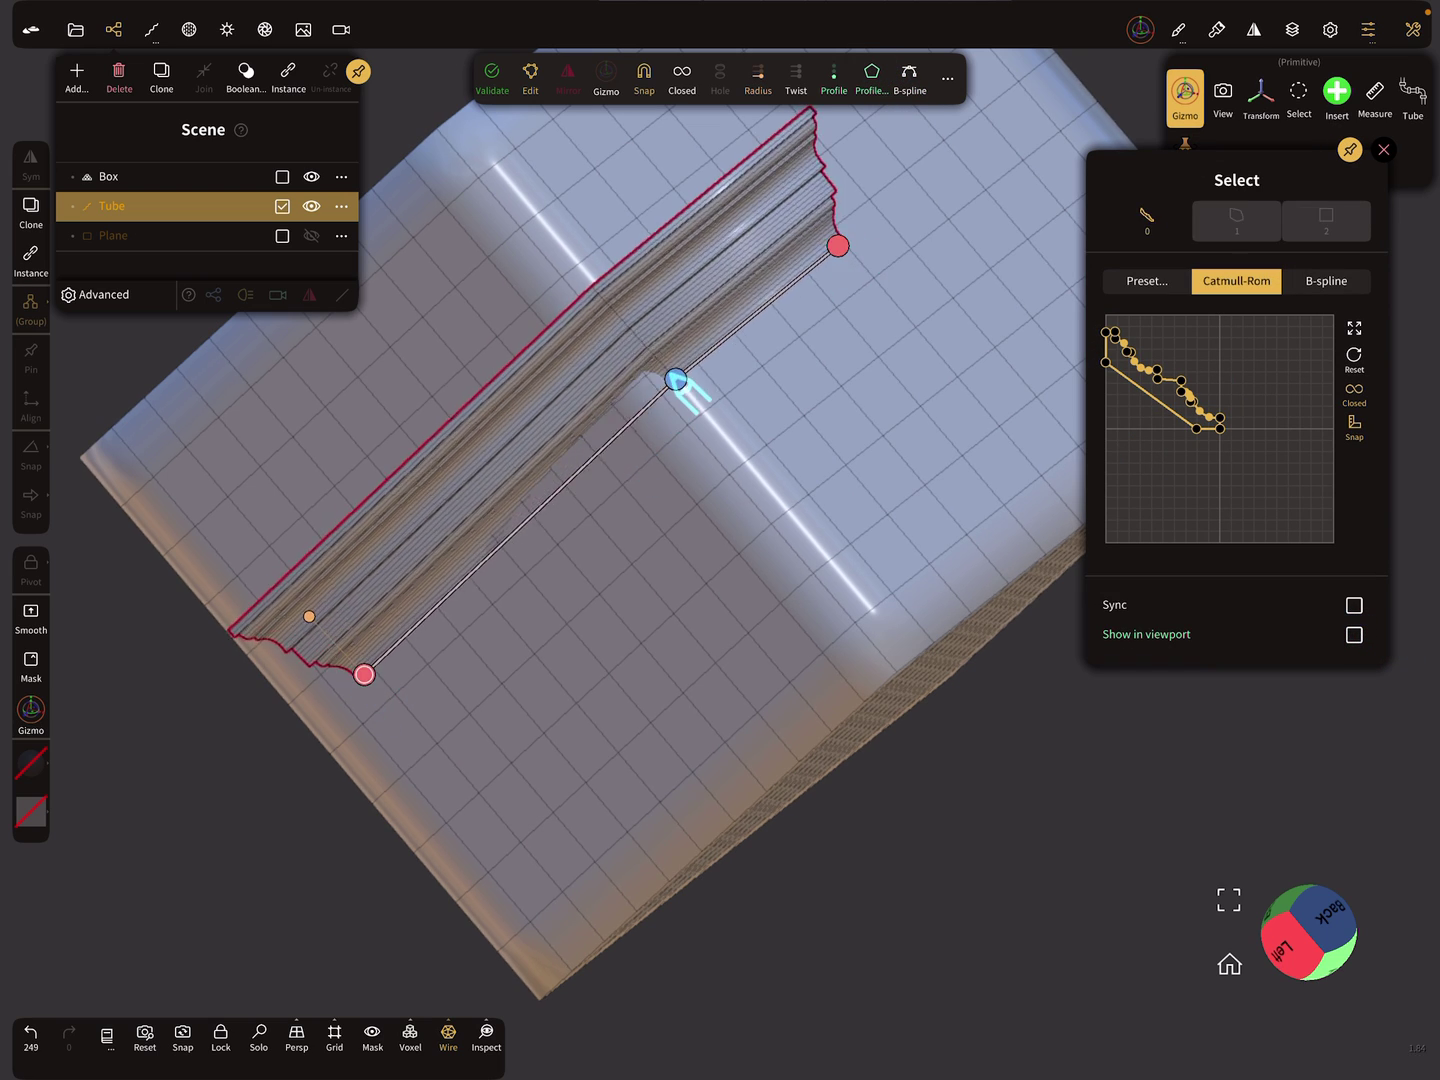
left_click_drag(675, 378, 661, 385)
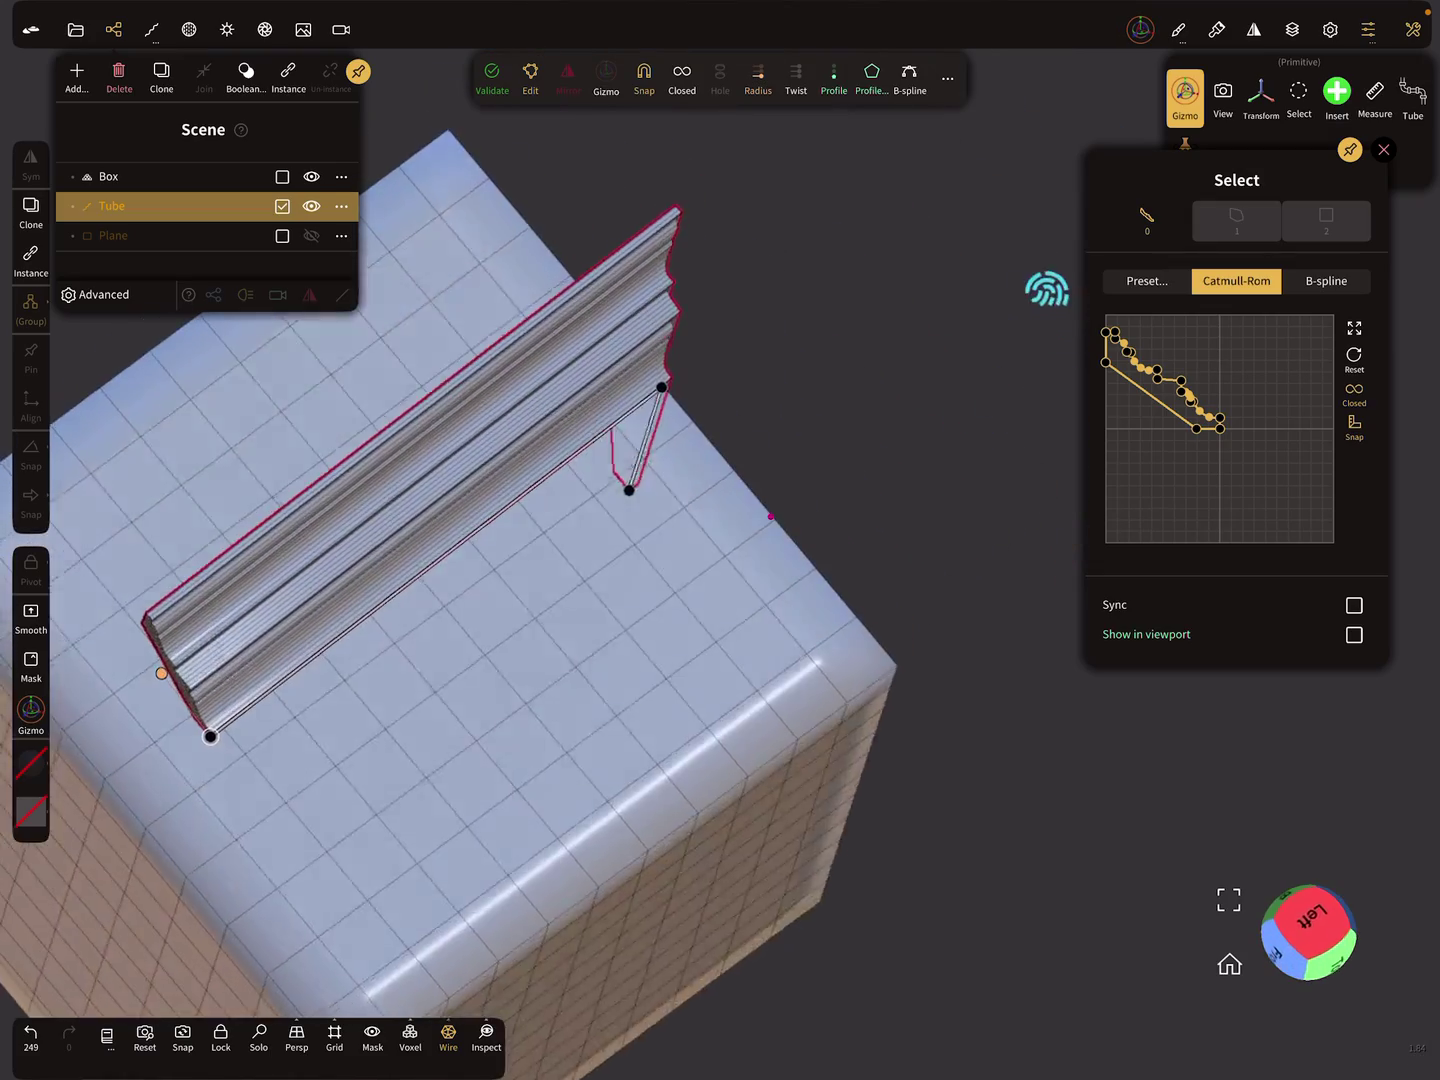
middle_click_drag(772, 517, 948, 225)
scroll(787, 540, "up", 3)
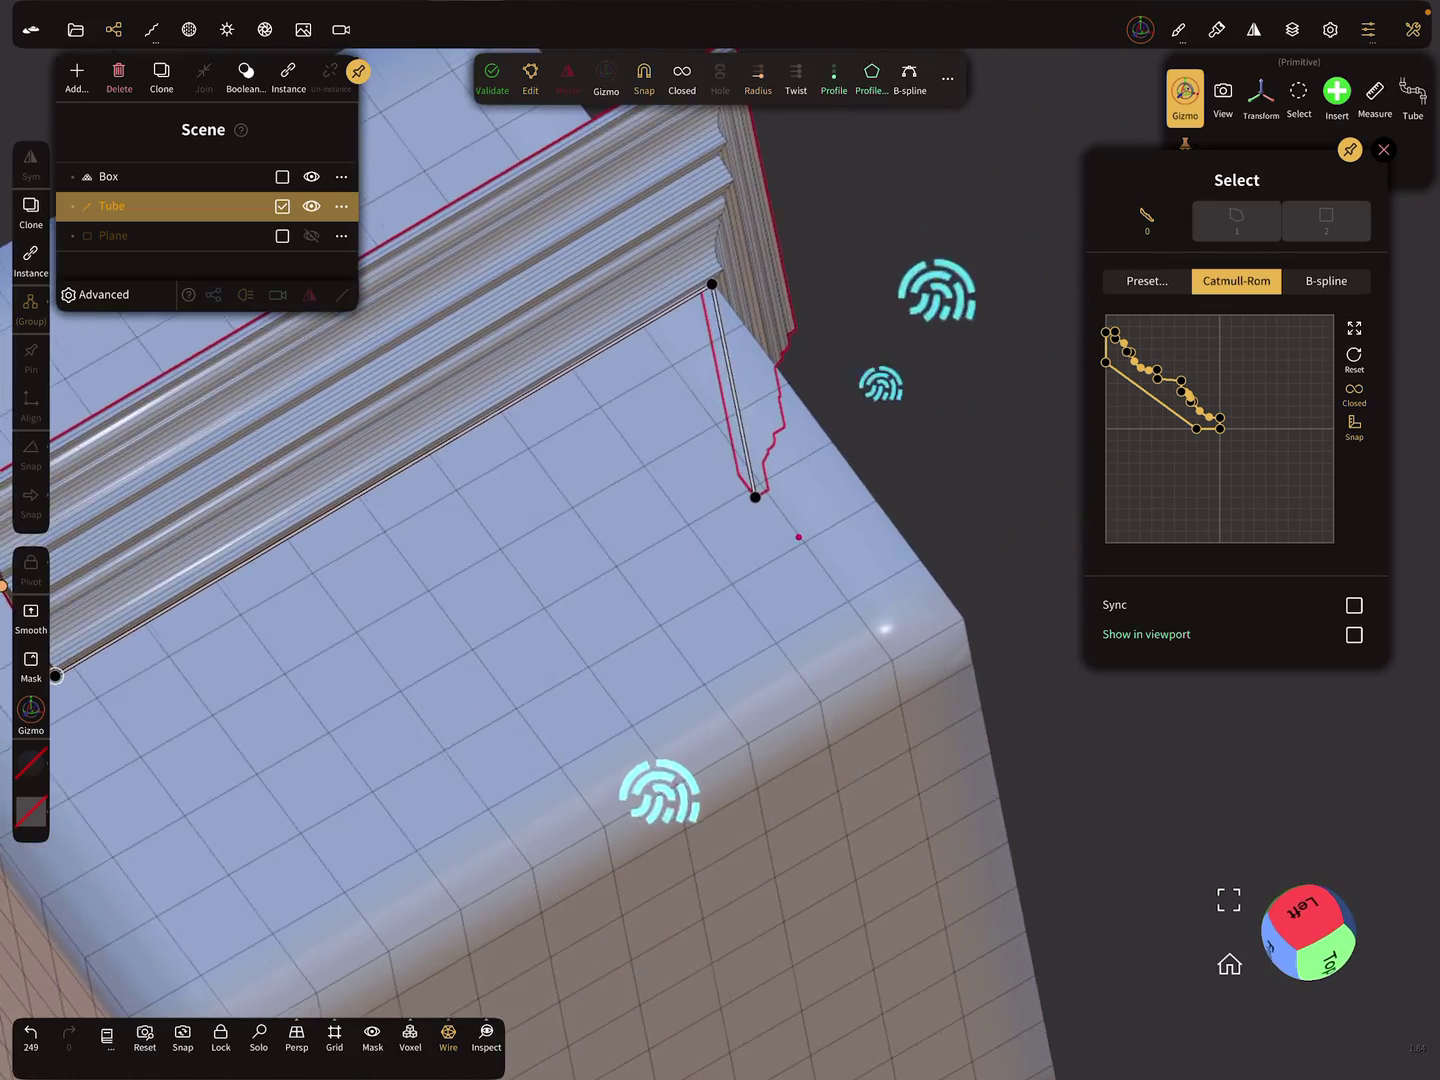
mouse_move(937, 290)
middle_mouse_down()
mouse_move(823, 469)
mouse_move(885, 578)
mouse_move(890, 489)
mouse_move(954, 334)
middle_mouse_up()
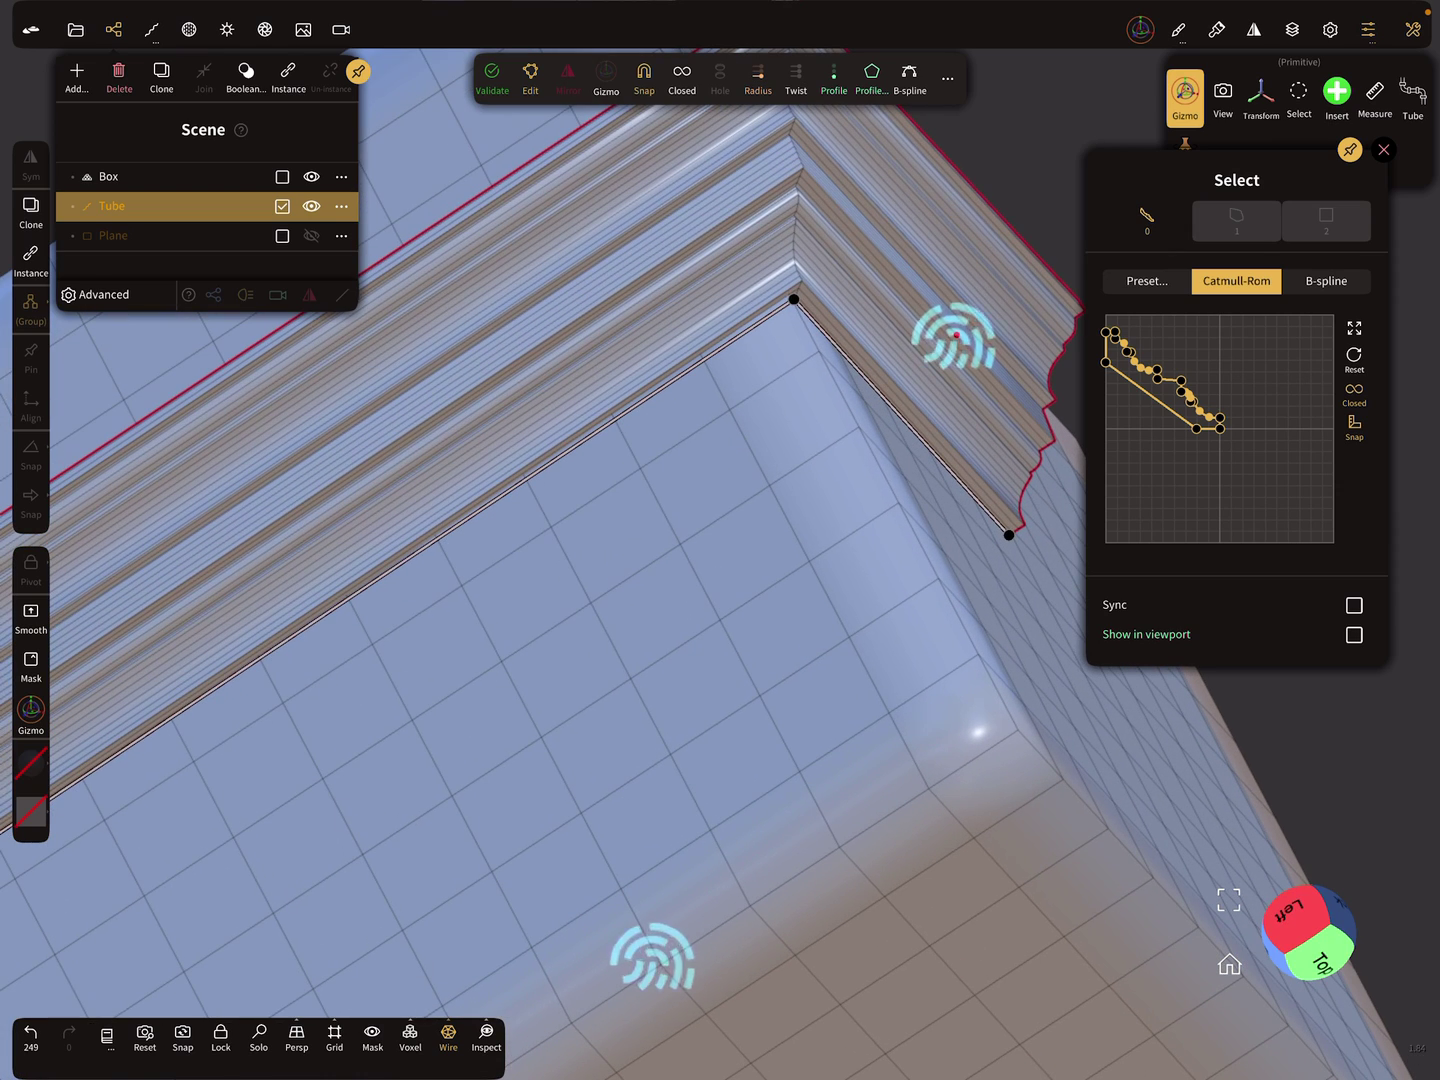